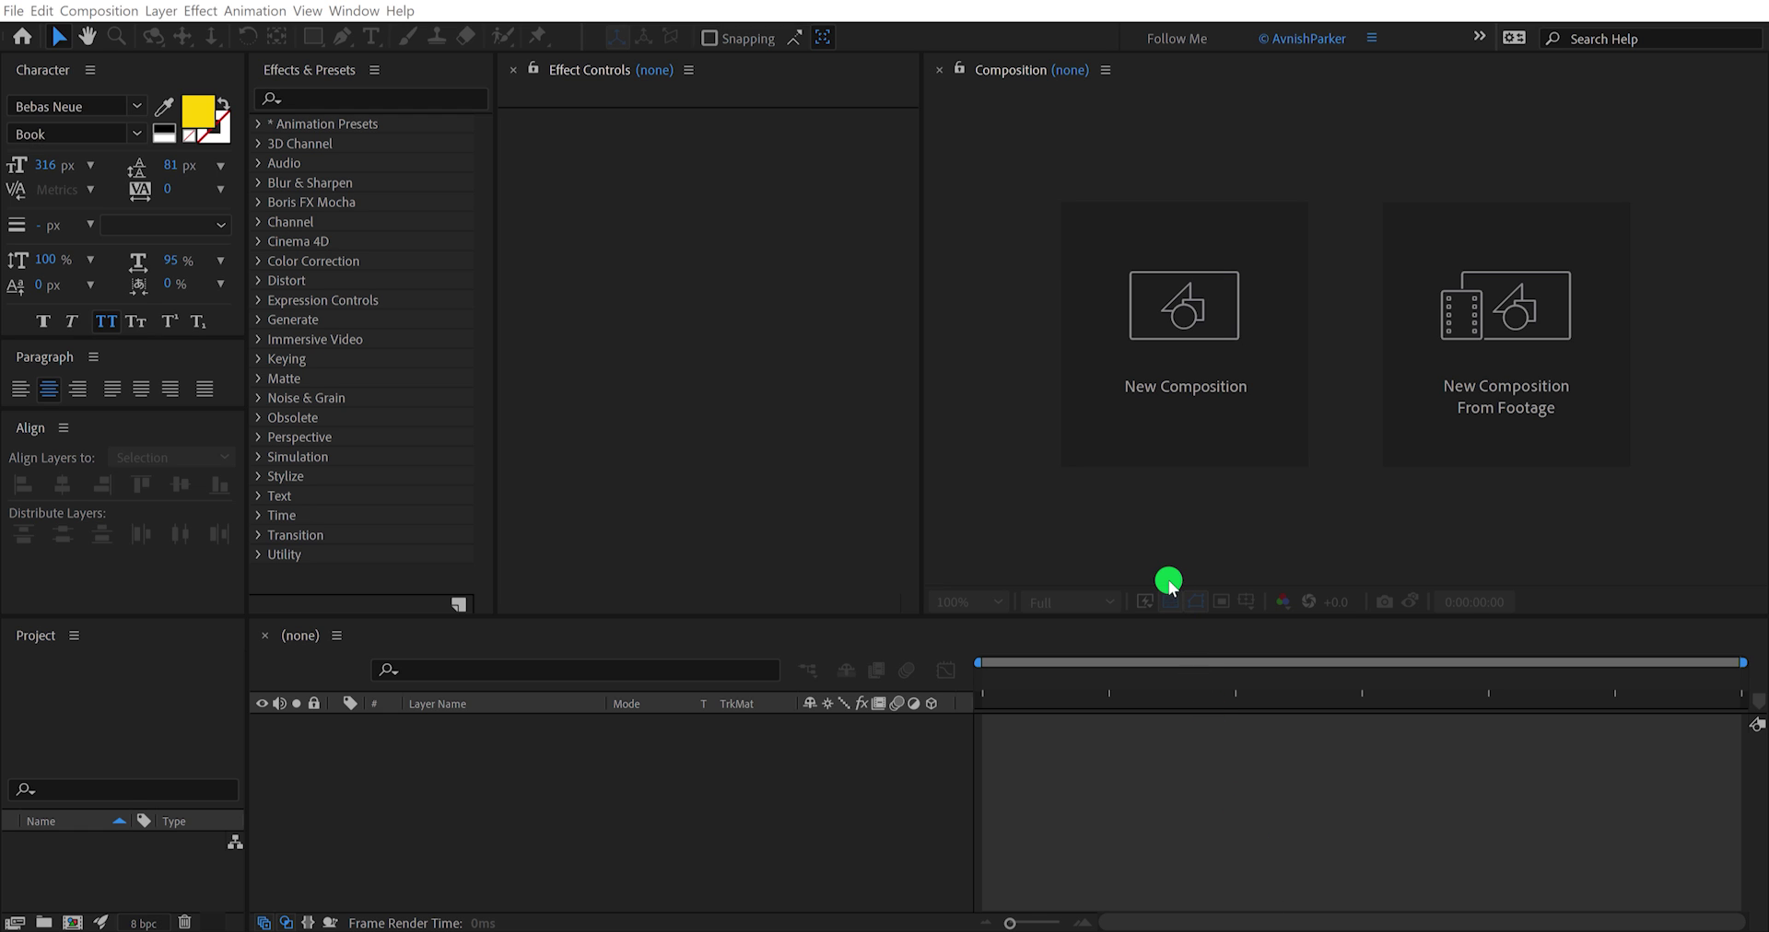
Step: Create a new composition named Motion_Text, set it to 60 fps, and confirm it
{"action": "left_click", "coordinate": [1150, 433]}
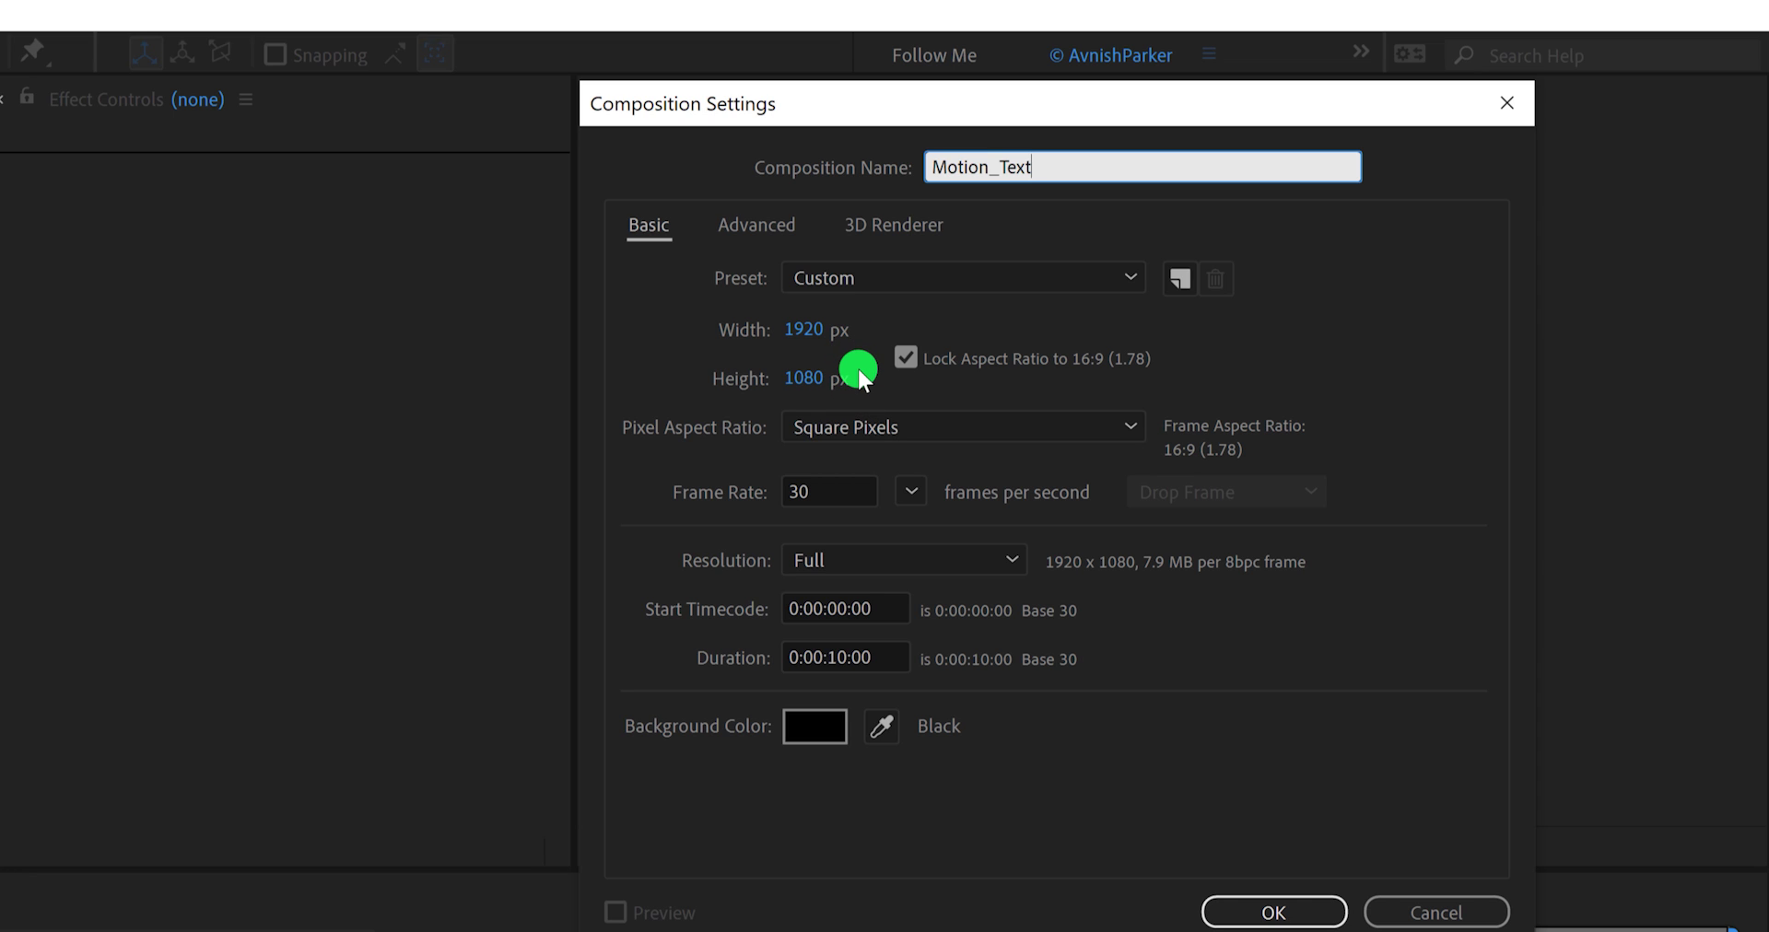
{"action": "left_click", "coordinate": [911, 490]}
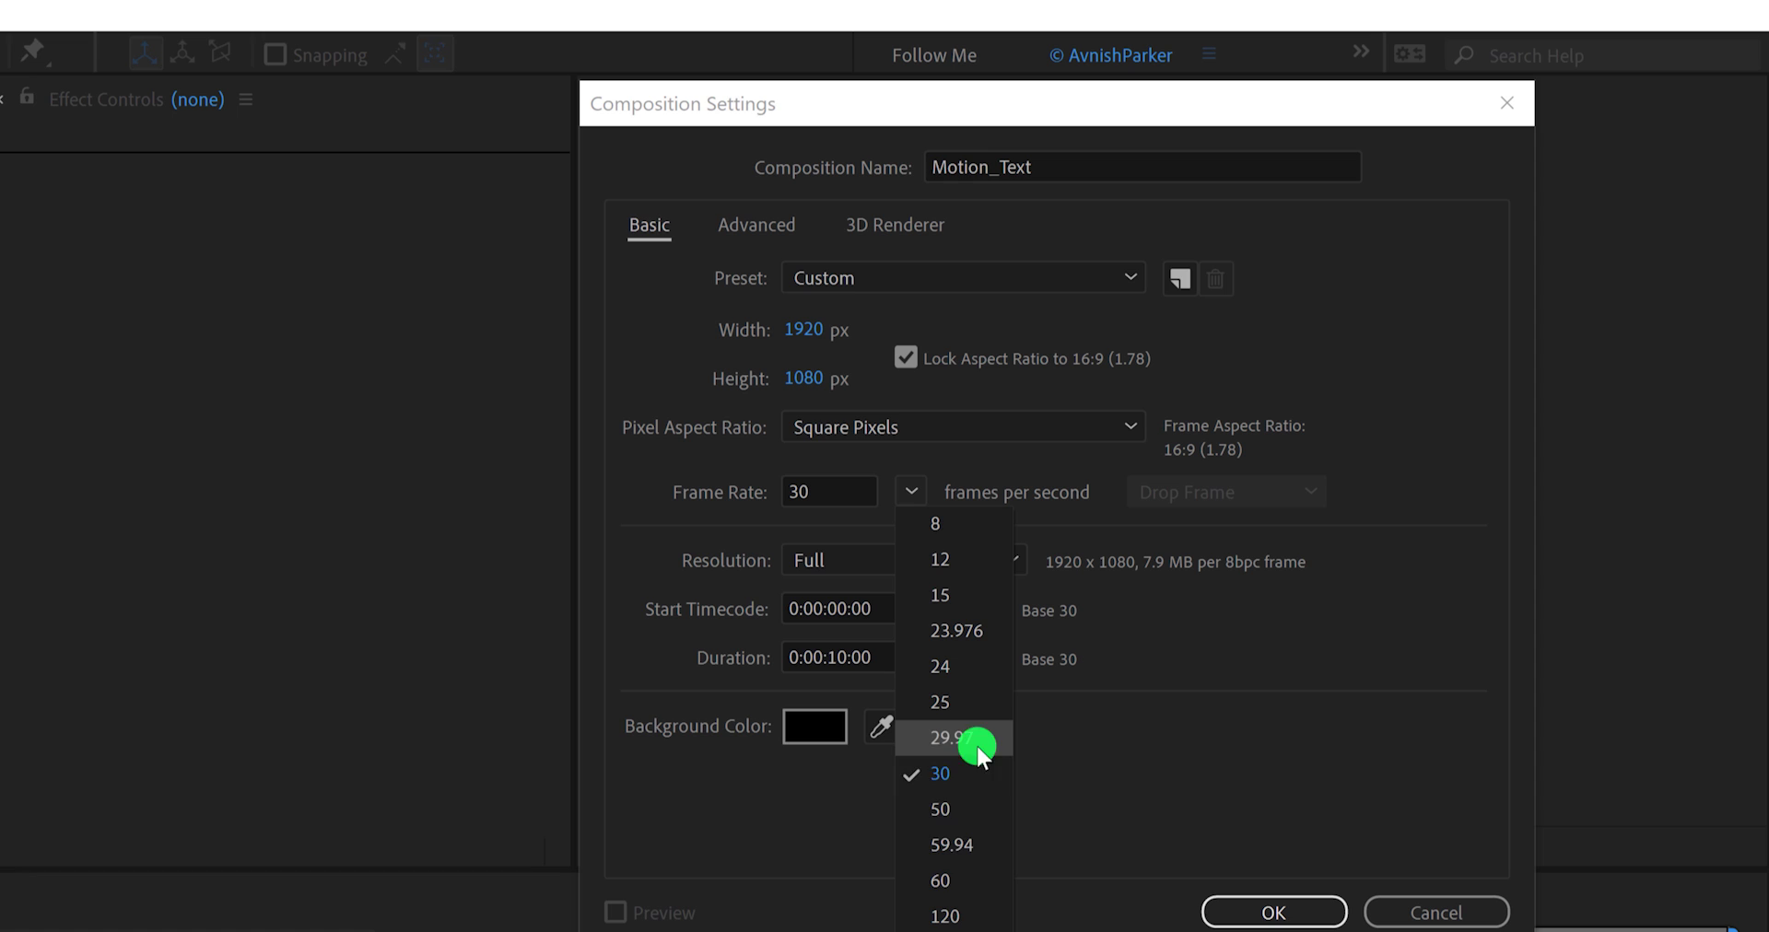
{"action": "left_click", "coordinate": [965, 871]}
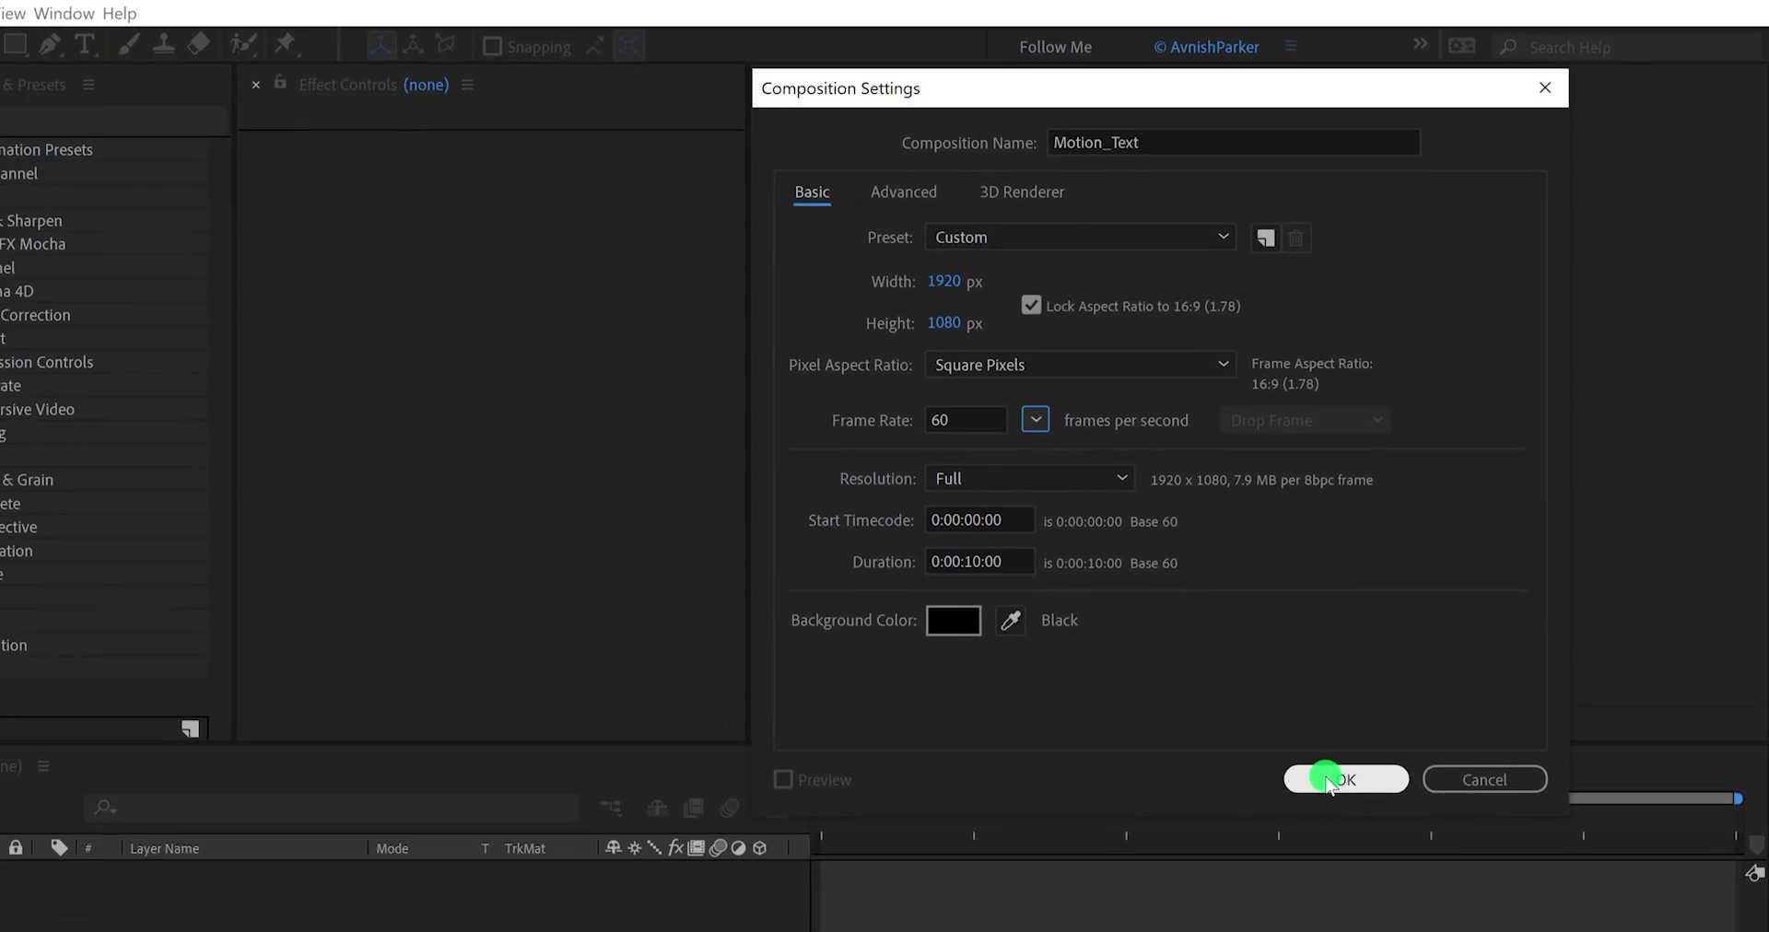
{"action": "left_click", "coordinate": [1285, 843]}
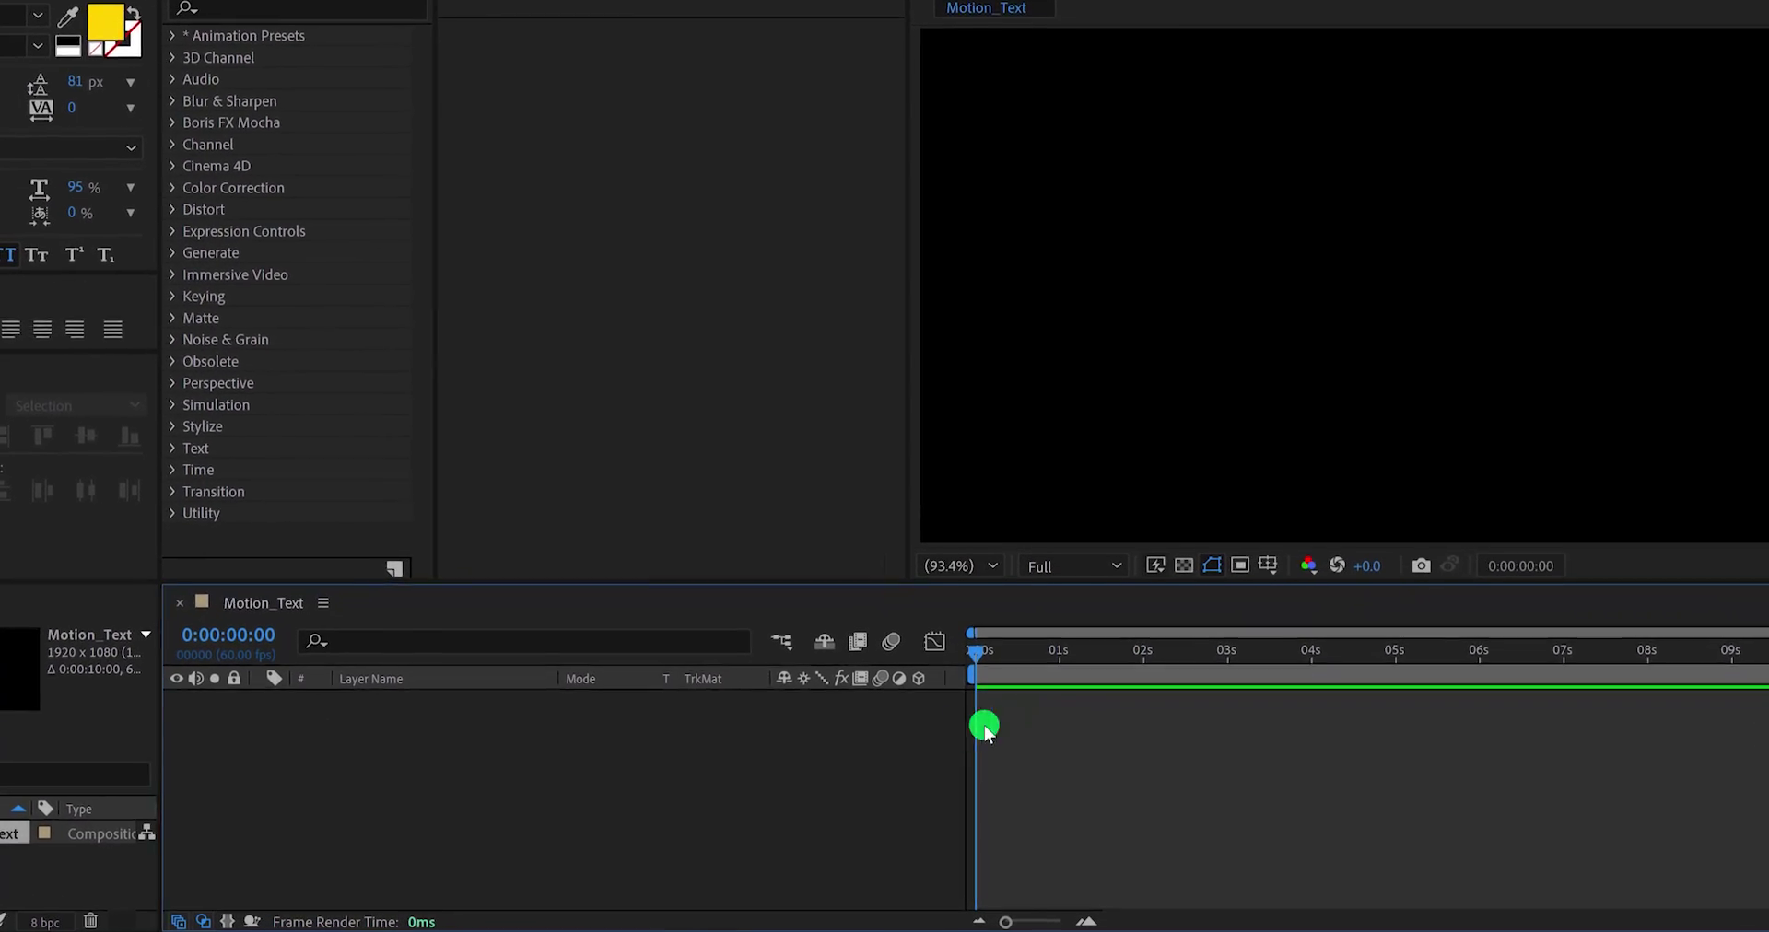
Step: Add a 1920×1080 solid named Background with near-black colour 0B0B0B
{"action": "right_click", "coordinate": [726, 751]}
{"action": "mouse_move", "coordinate": [963, 489]}
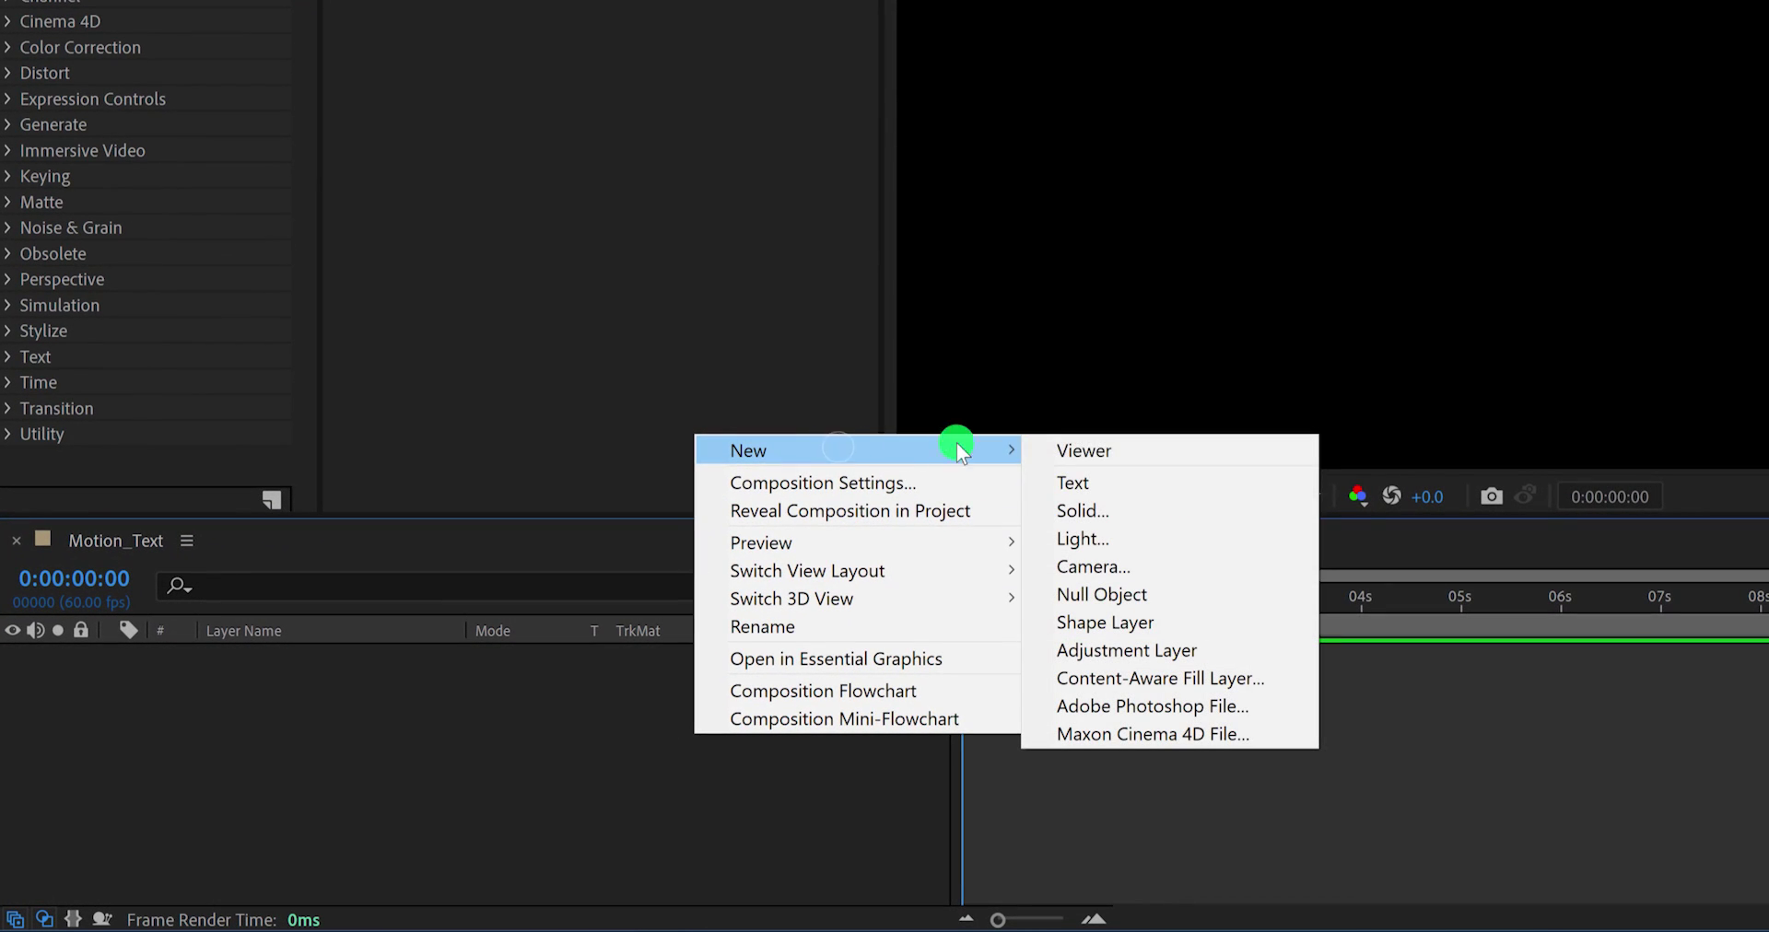
{"action": "left_click", "coordinate": [1185, 511]}
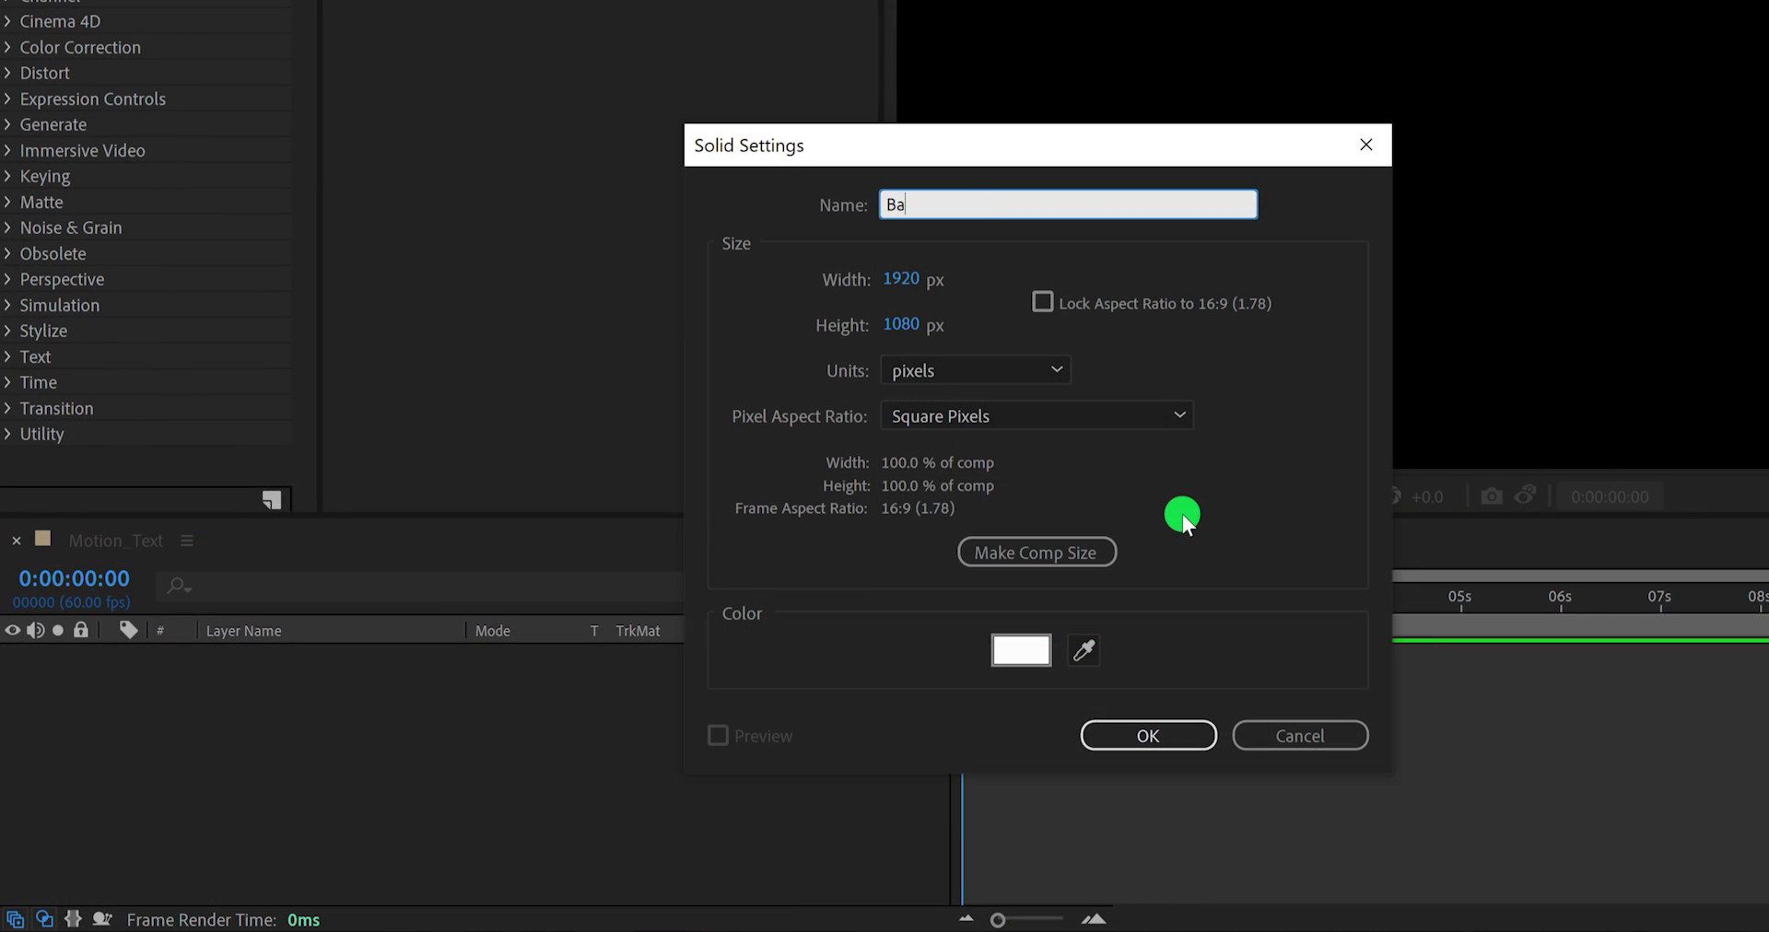
{"action": "type", "text": "Background"}
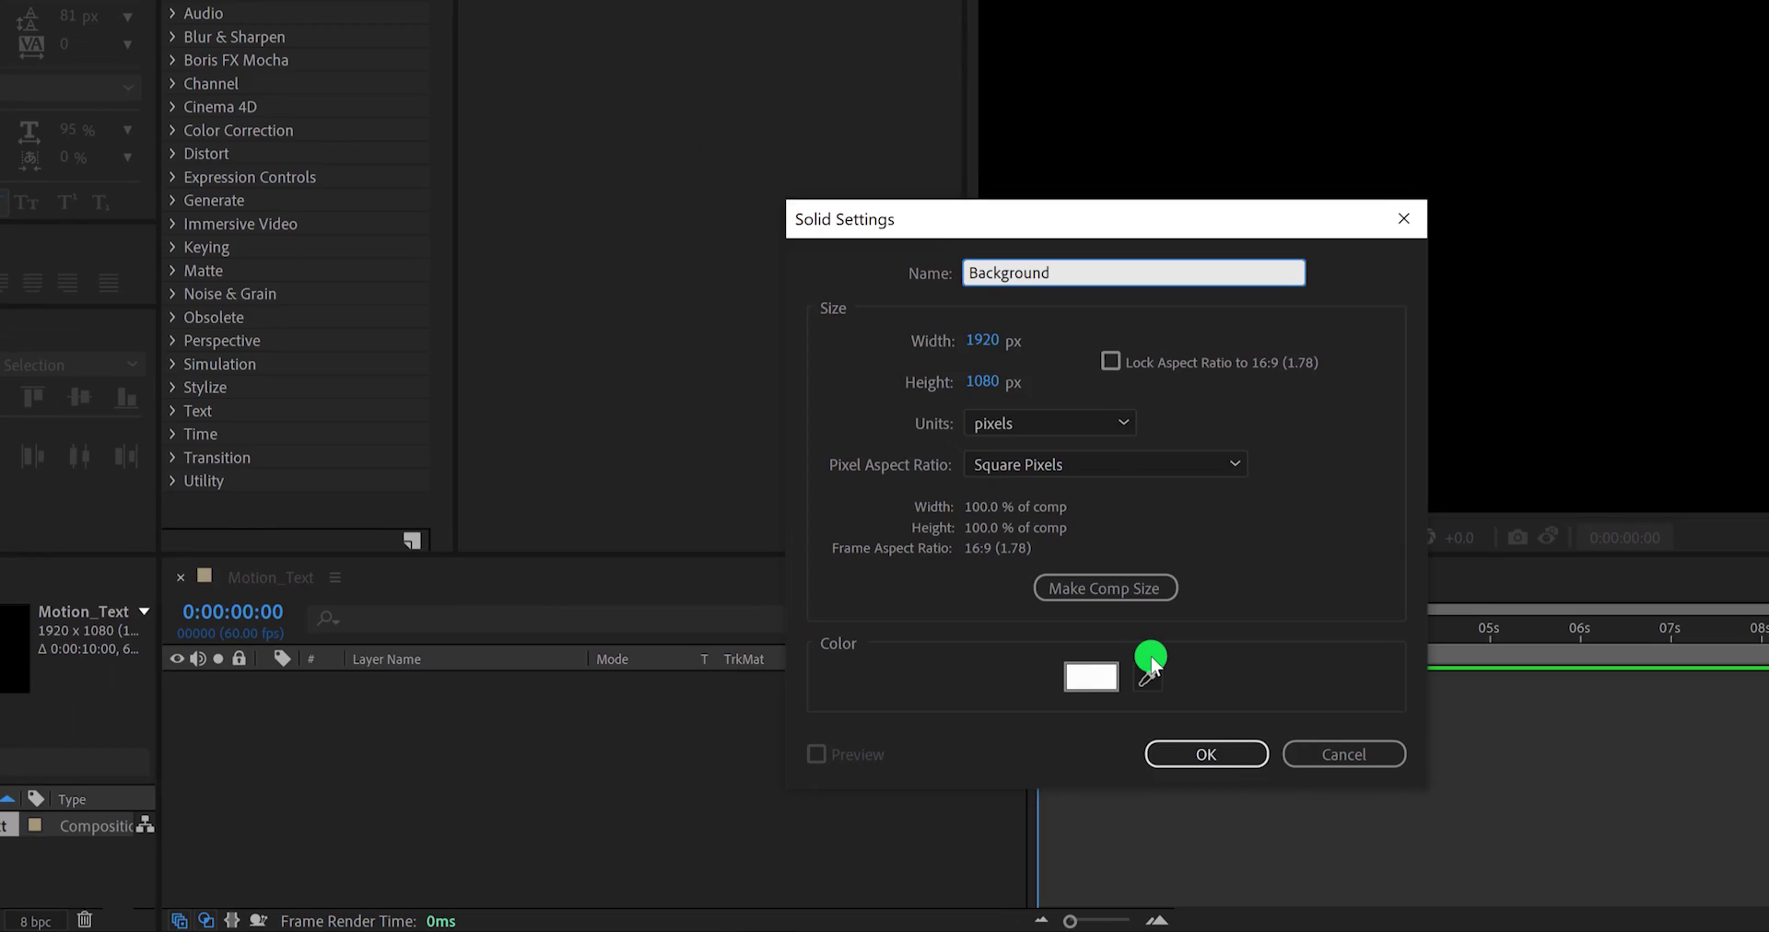
{"action": "left_click", "coordinate": [1088, 684]}
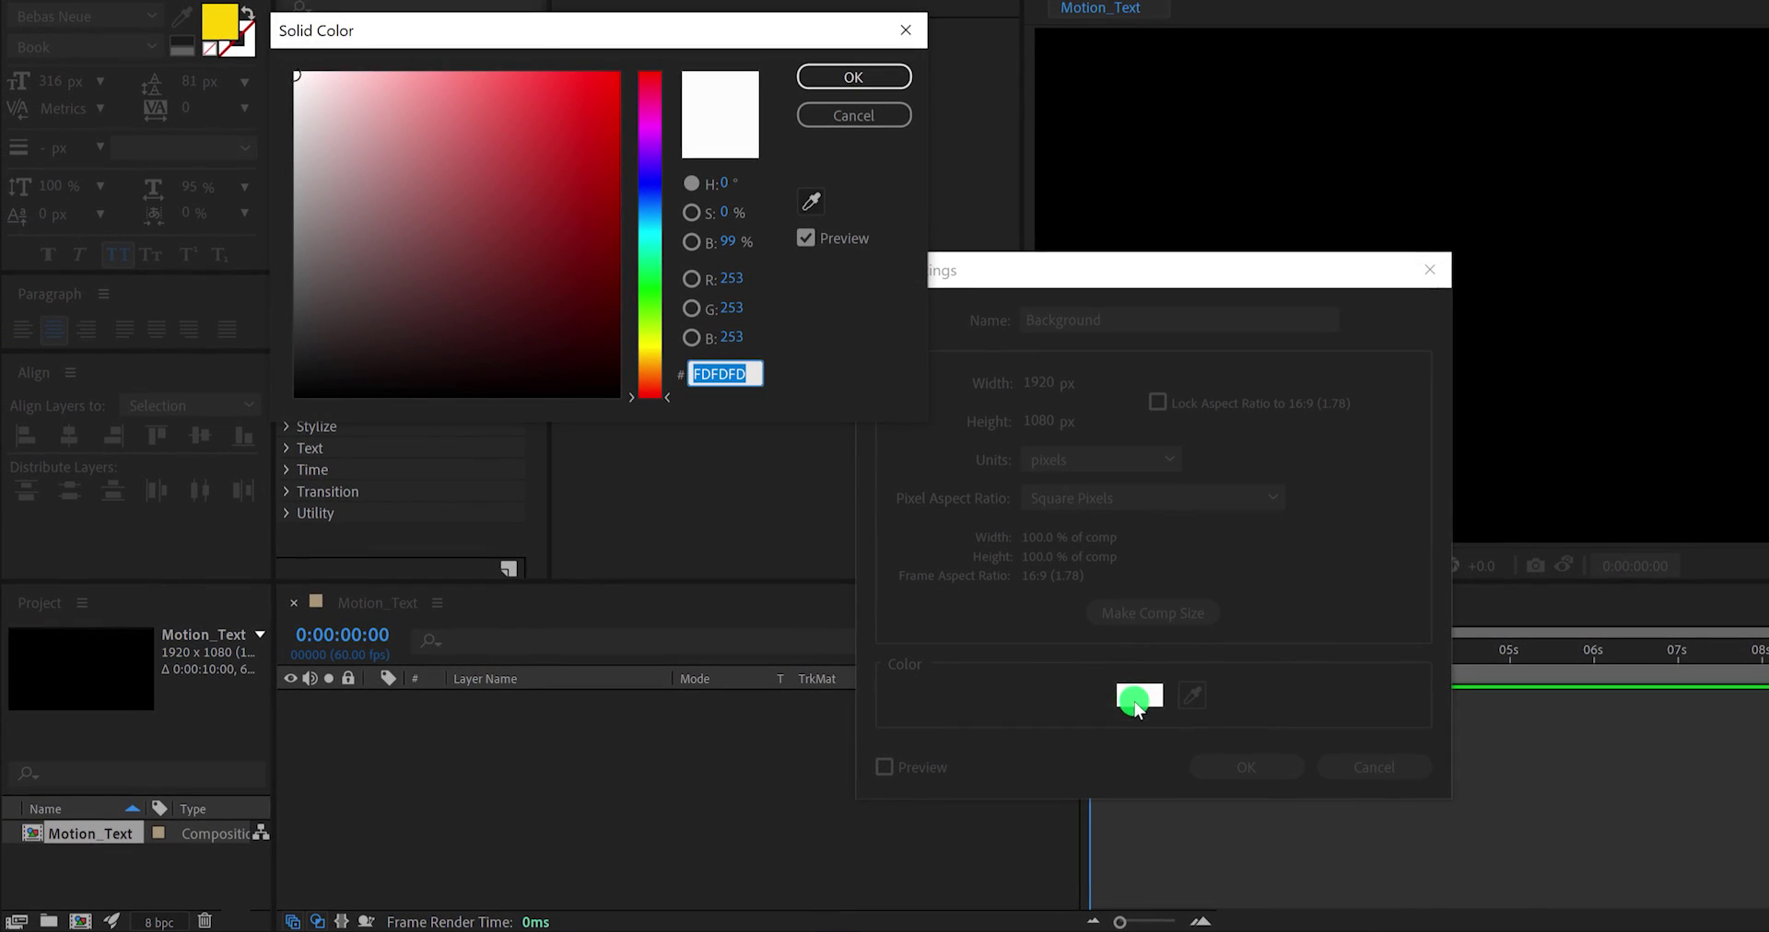
{"action": "left_click", "coordinate": [300, 381]}
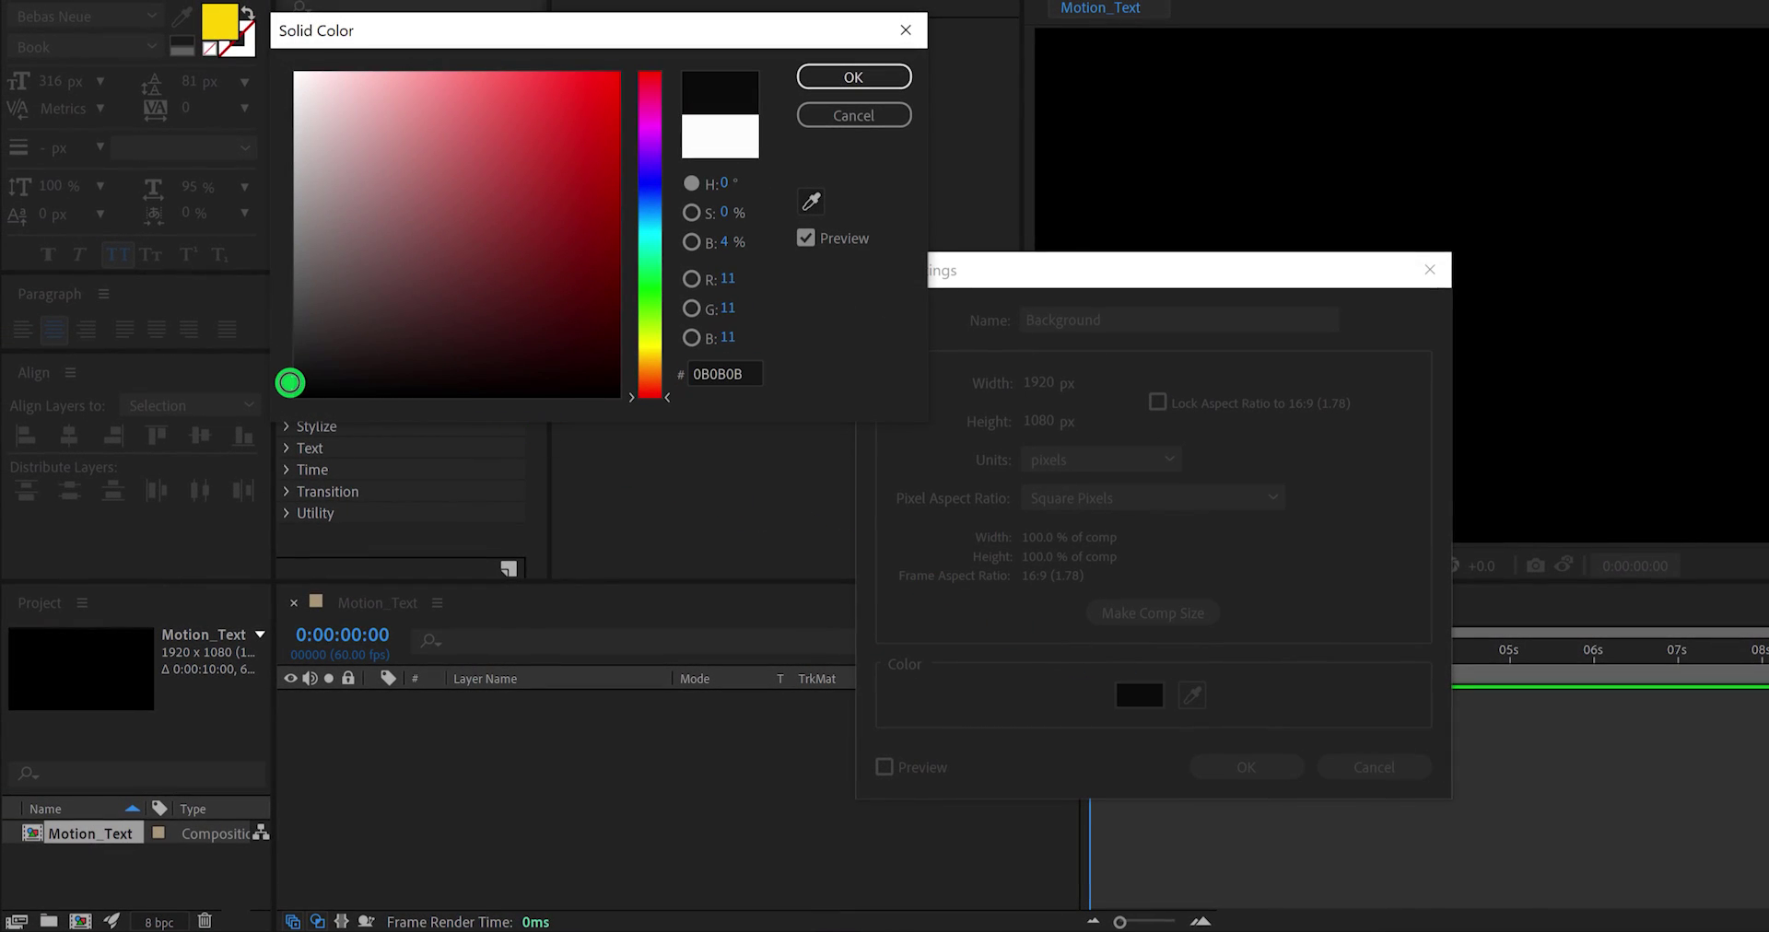
{"action": "left_click", "coordinate": [816, 78]}
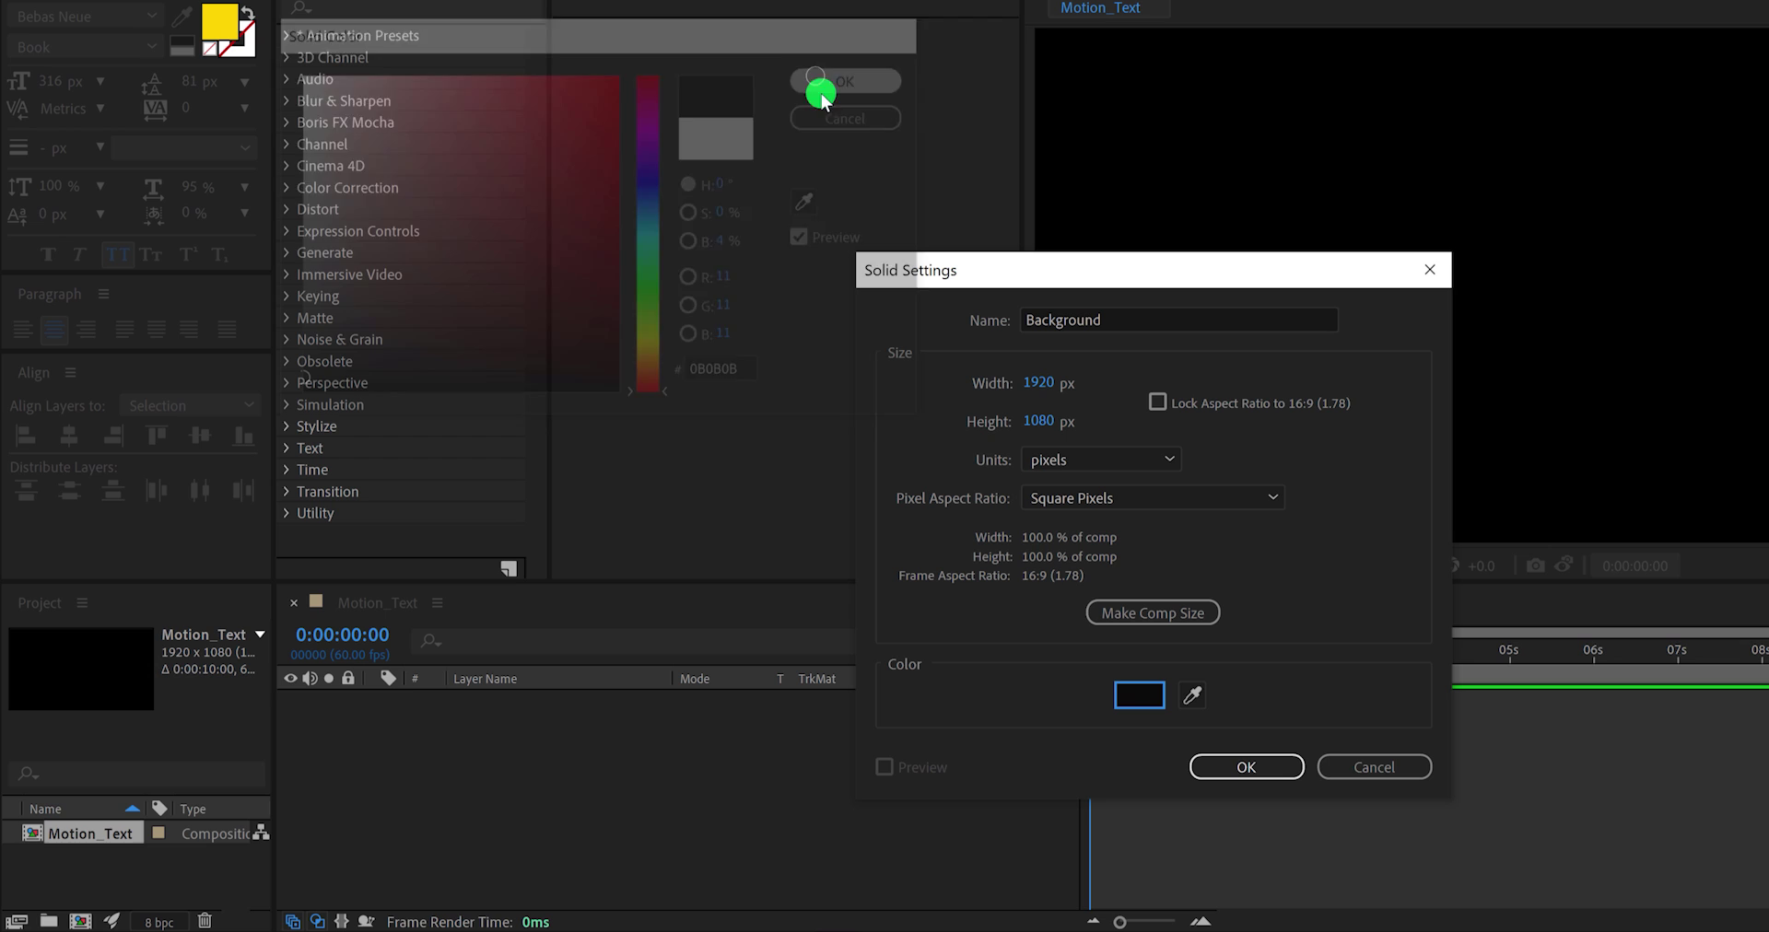
{"action": "left_click", "coordinate": [1212, 768]}
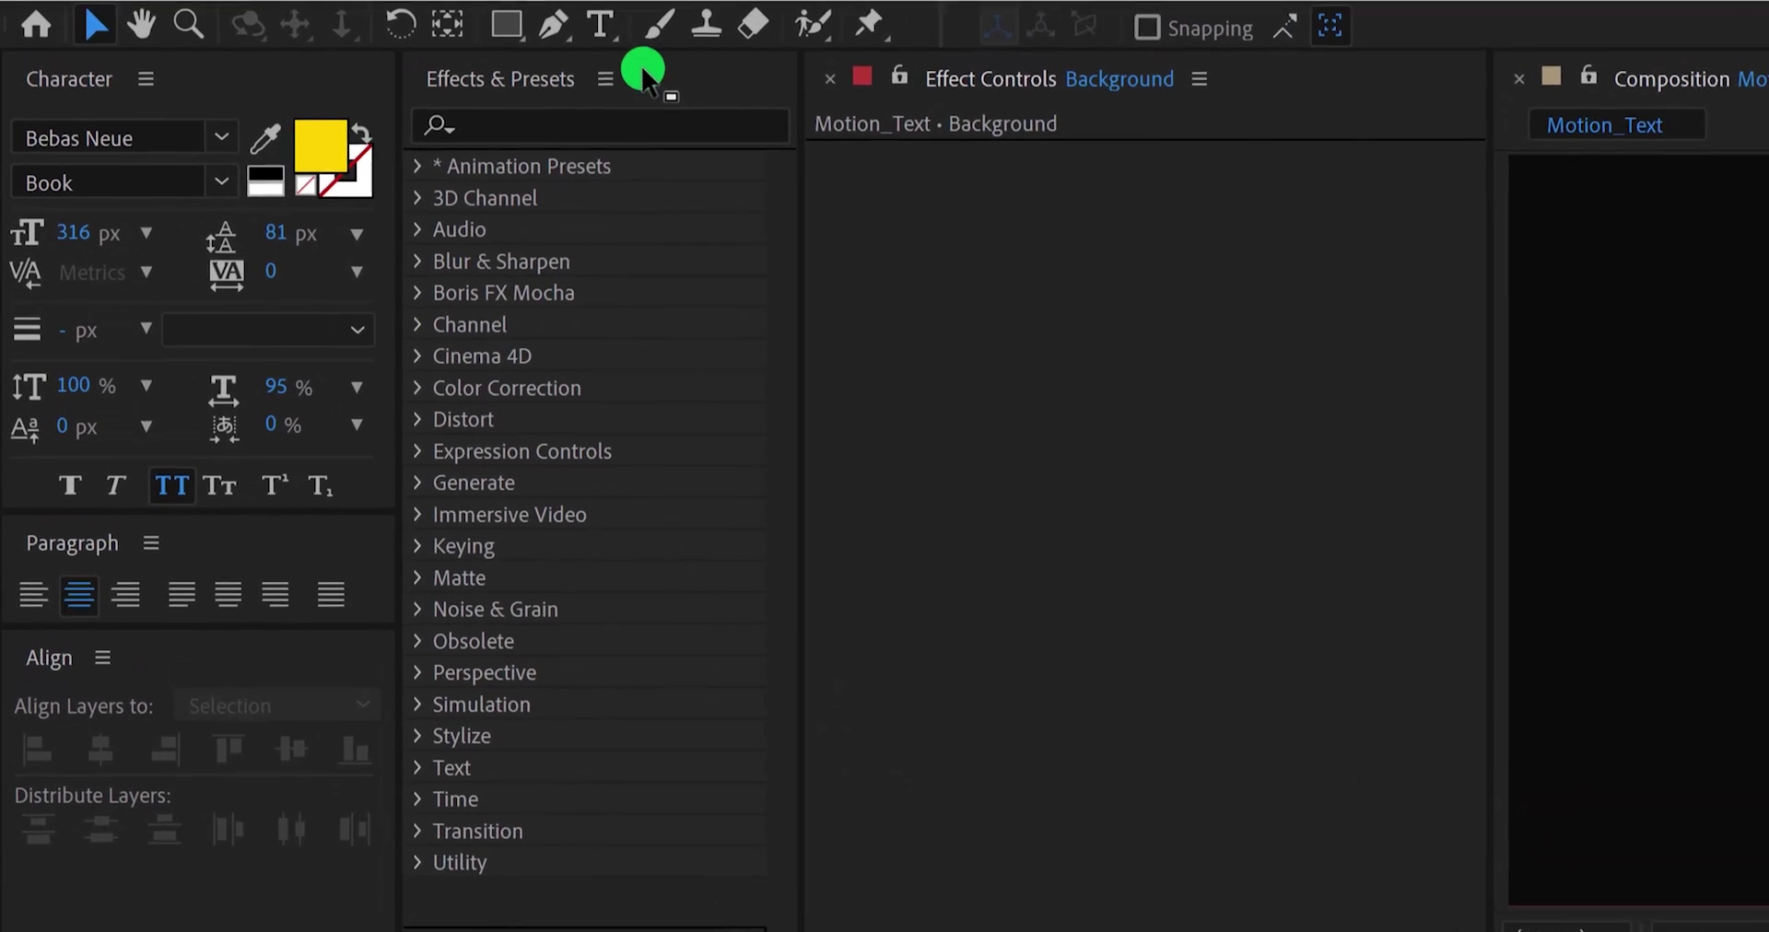
Step: Type GRAPHICS as a new text layer and centre it horizontally and vertically
{"action": "left_click", "coordinate": [541, 4]}
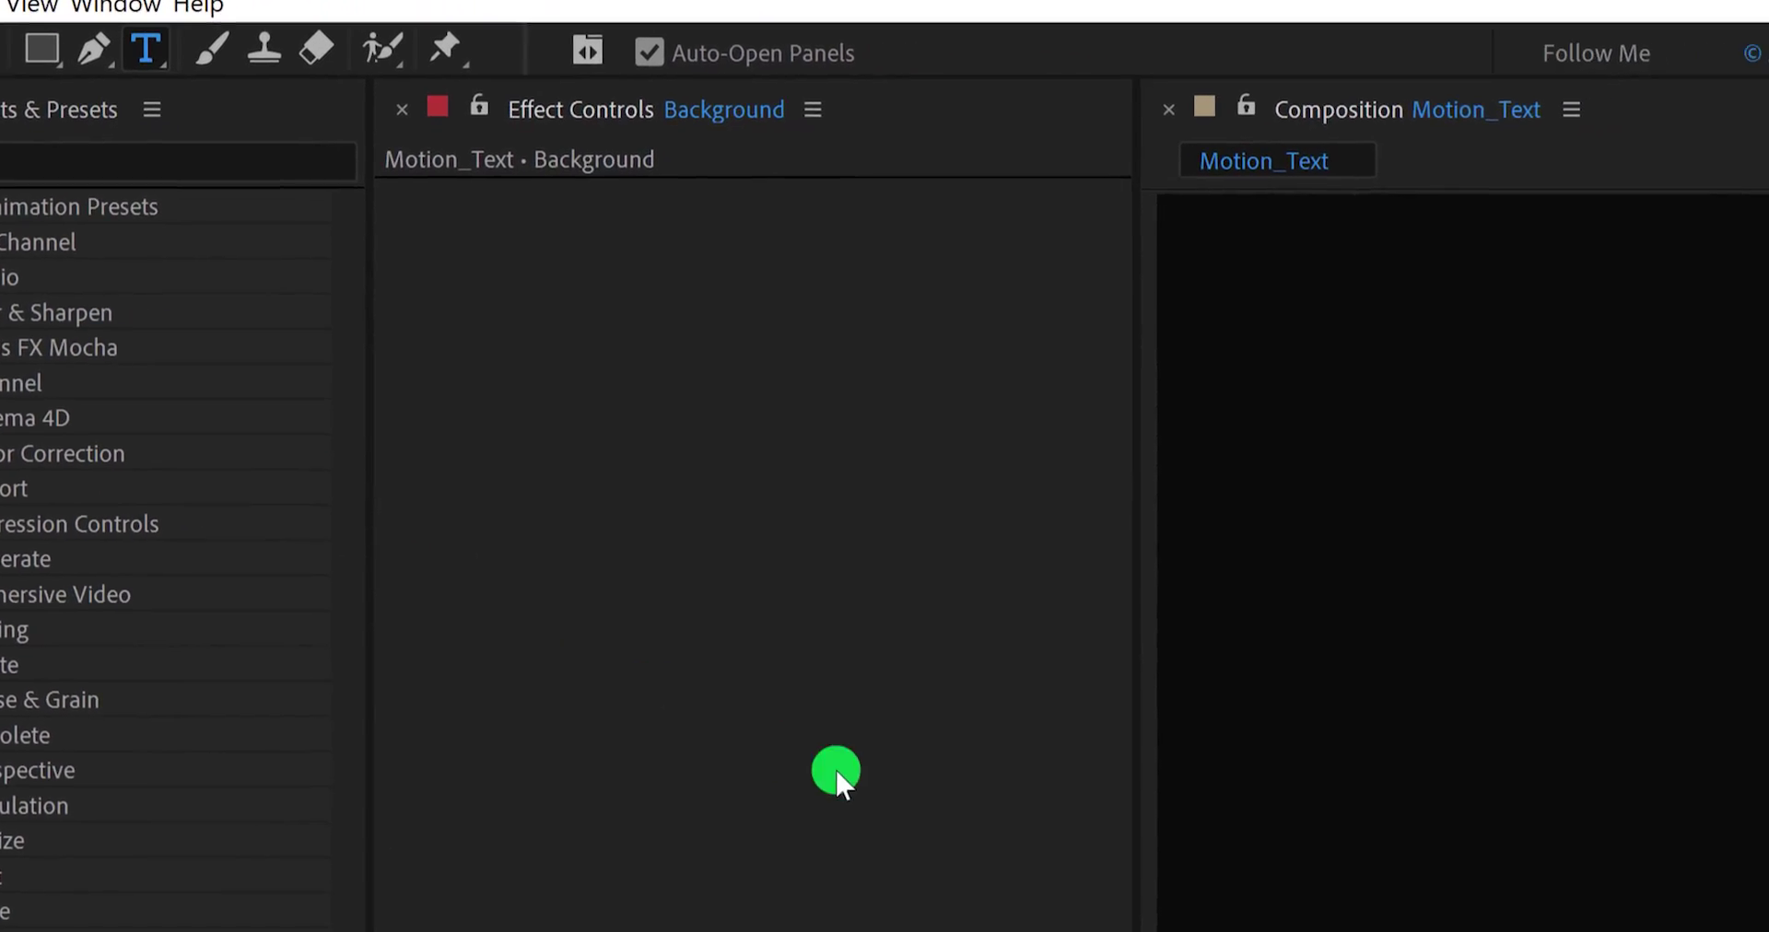
{"action": "left_click", "coordinate": [962, 582]}
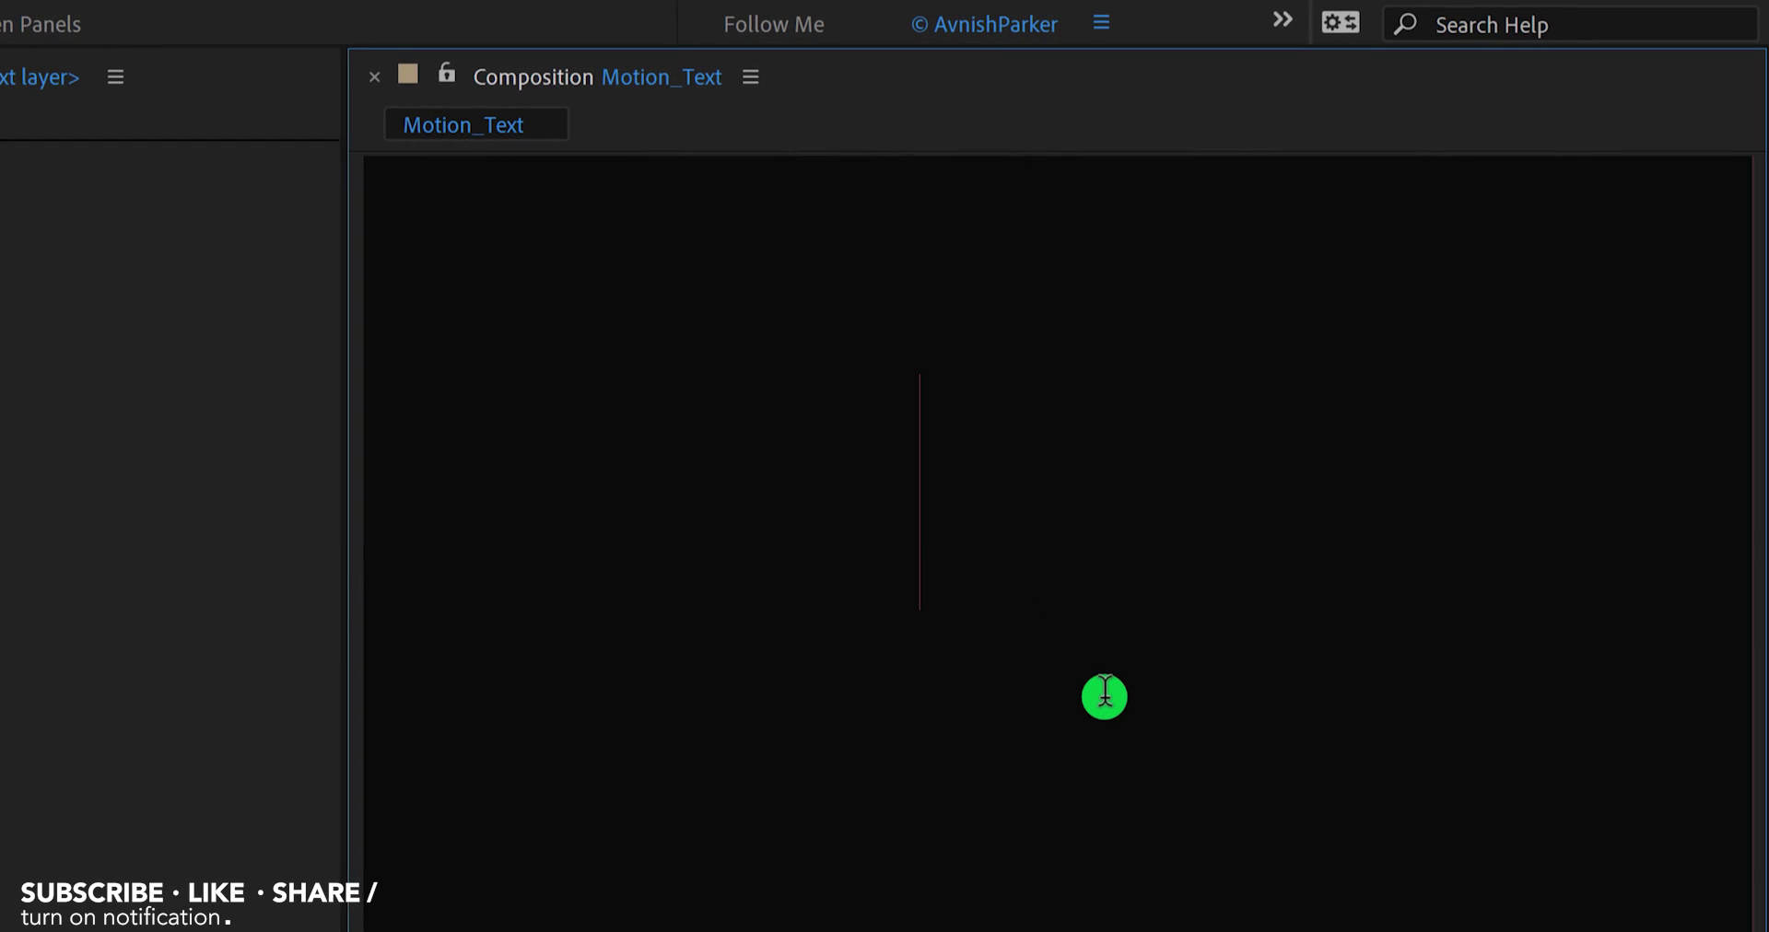
{"action": "type", "text": "G"}
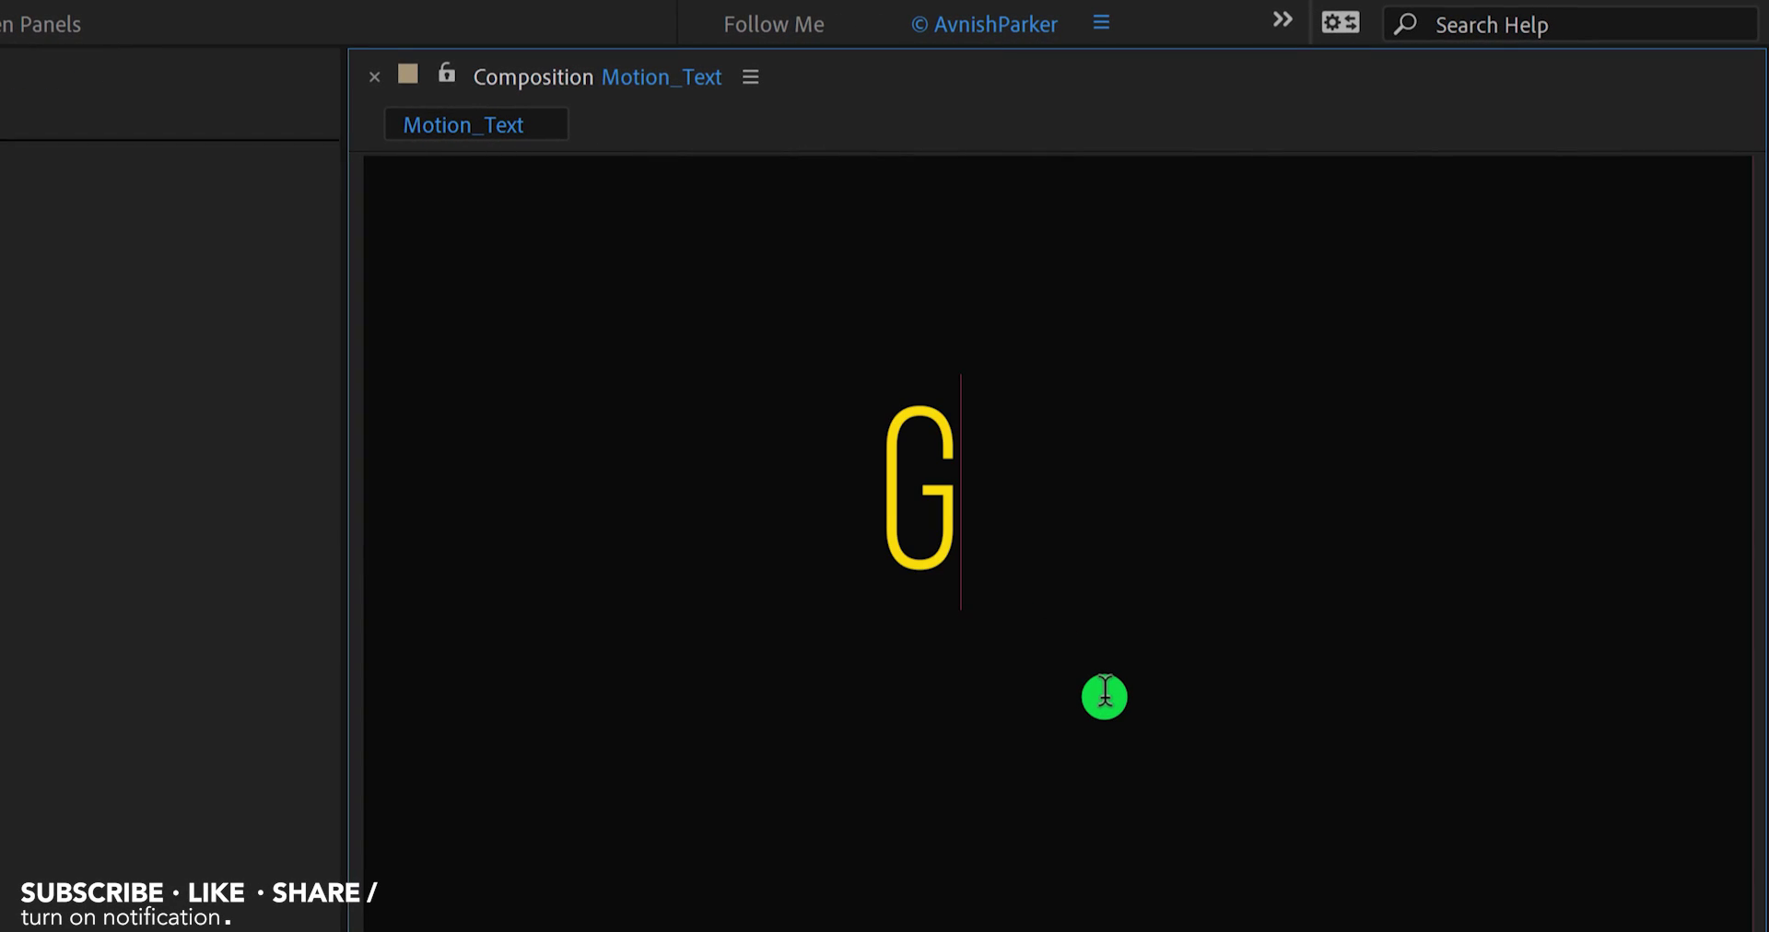
{"action": "type", "text": "RAPHICS"}
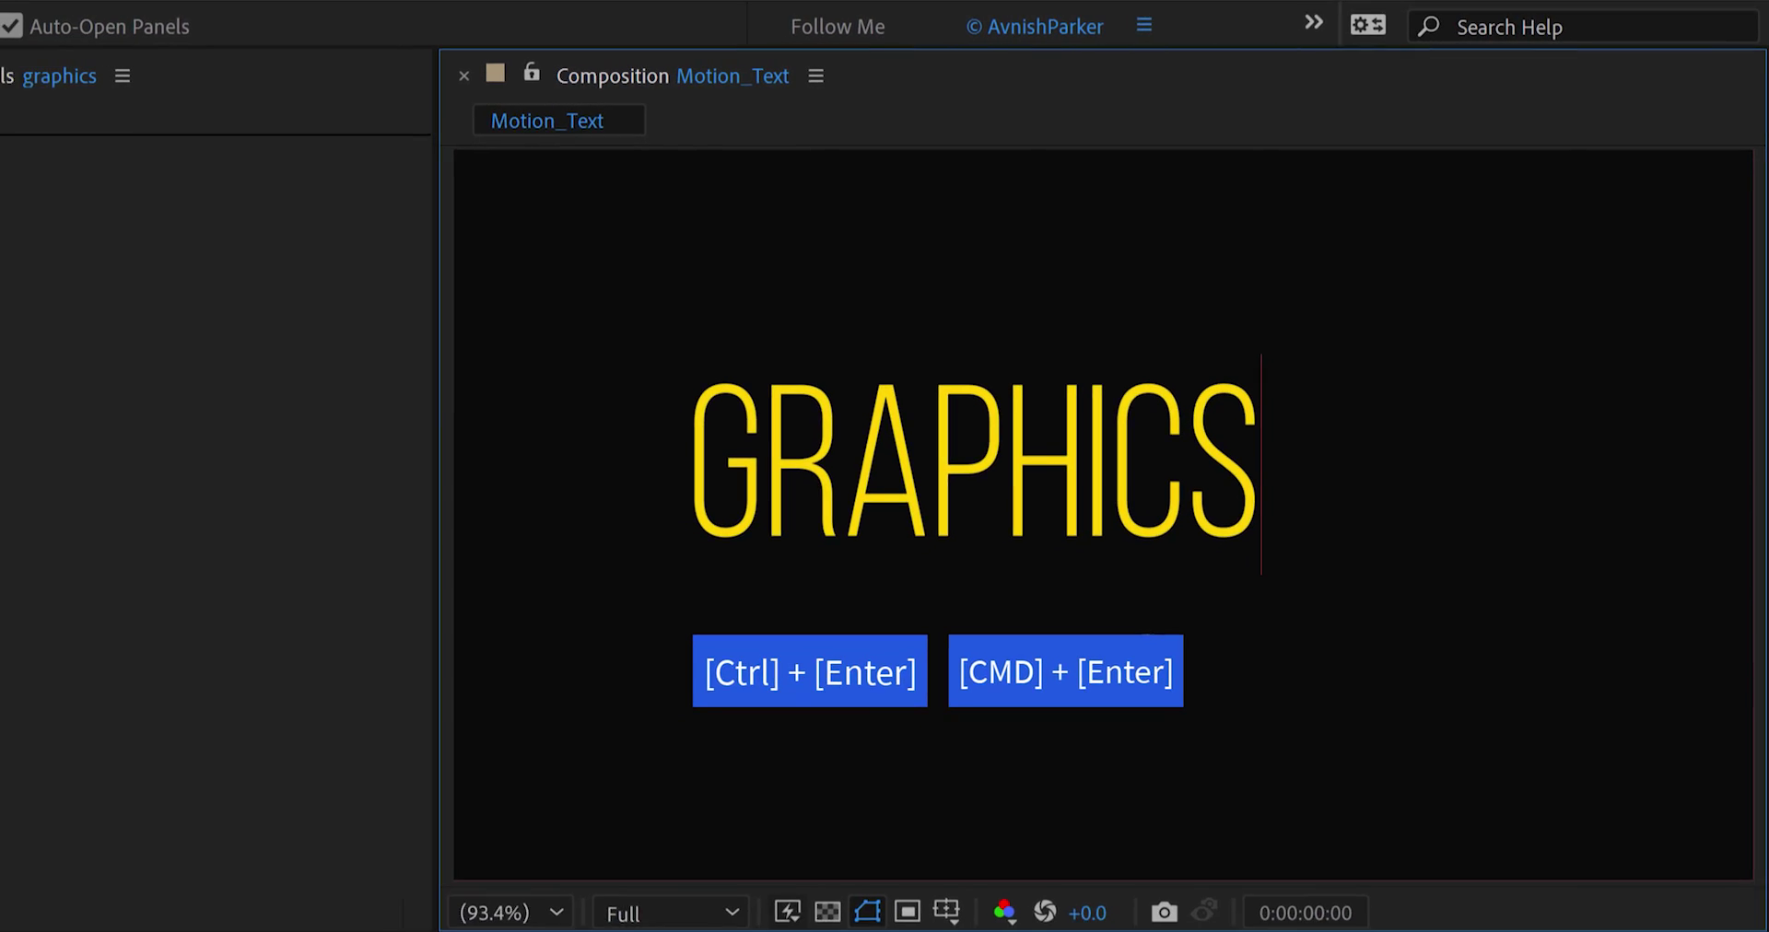
{"action": "key", "text": "ctrl+Return"}
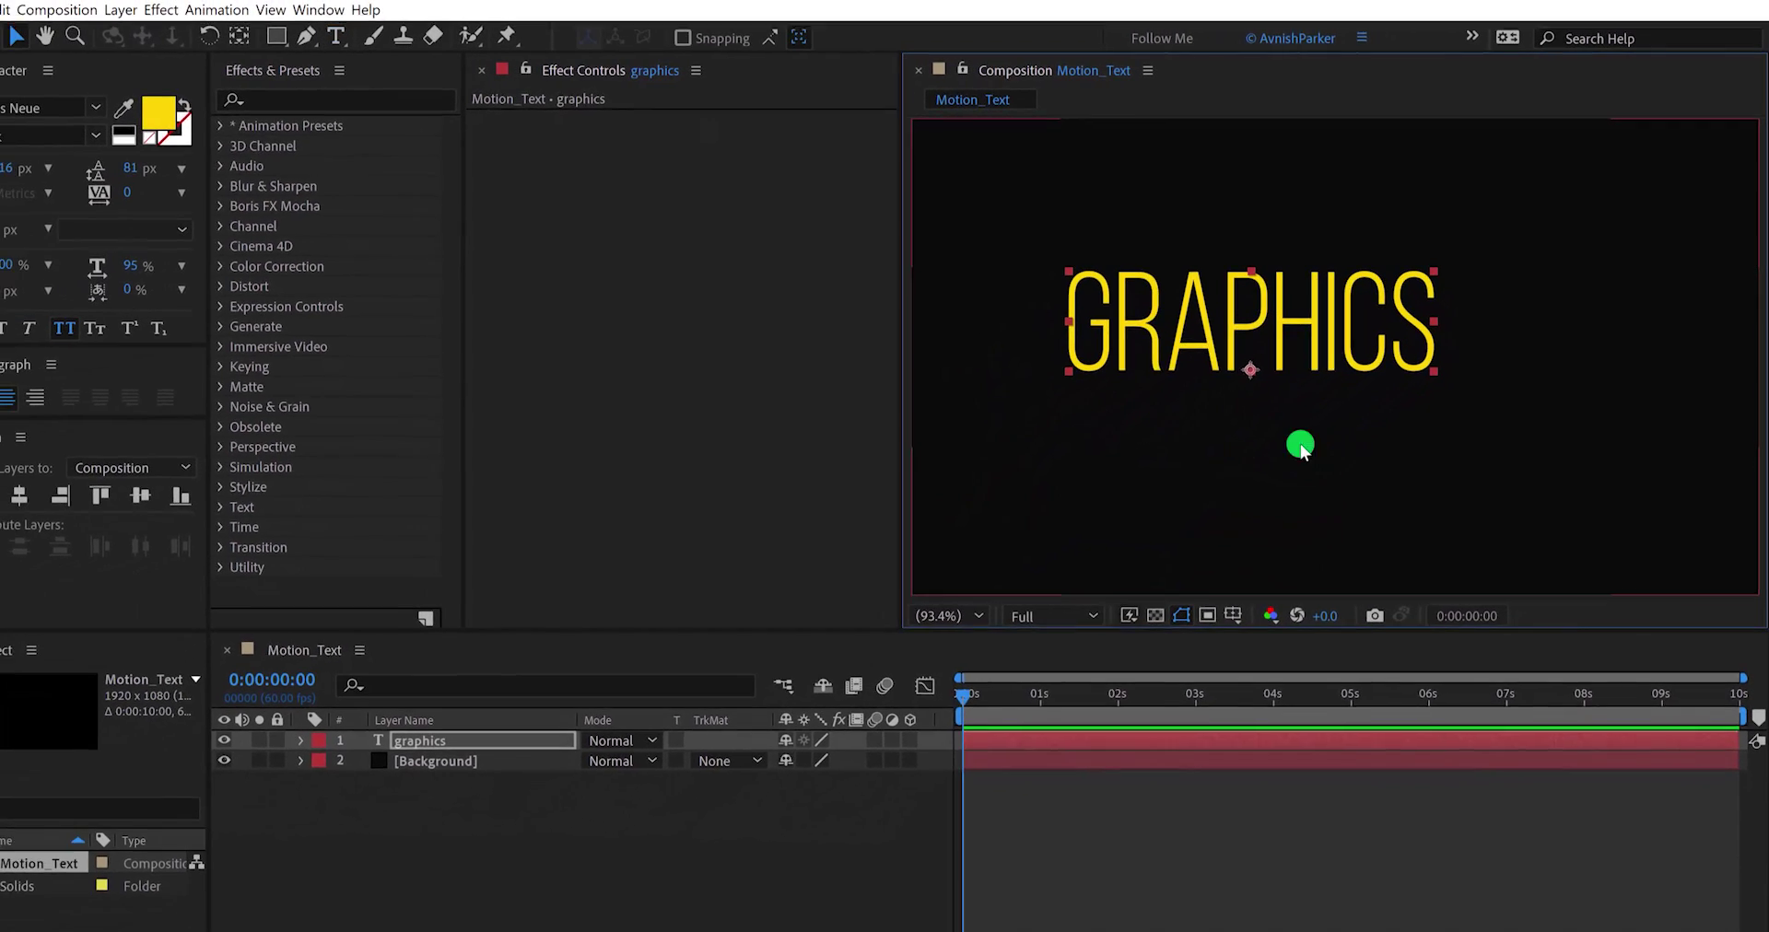
{"action": "left_click", "coordinate": [61, 486]}
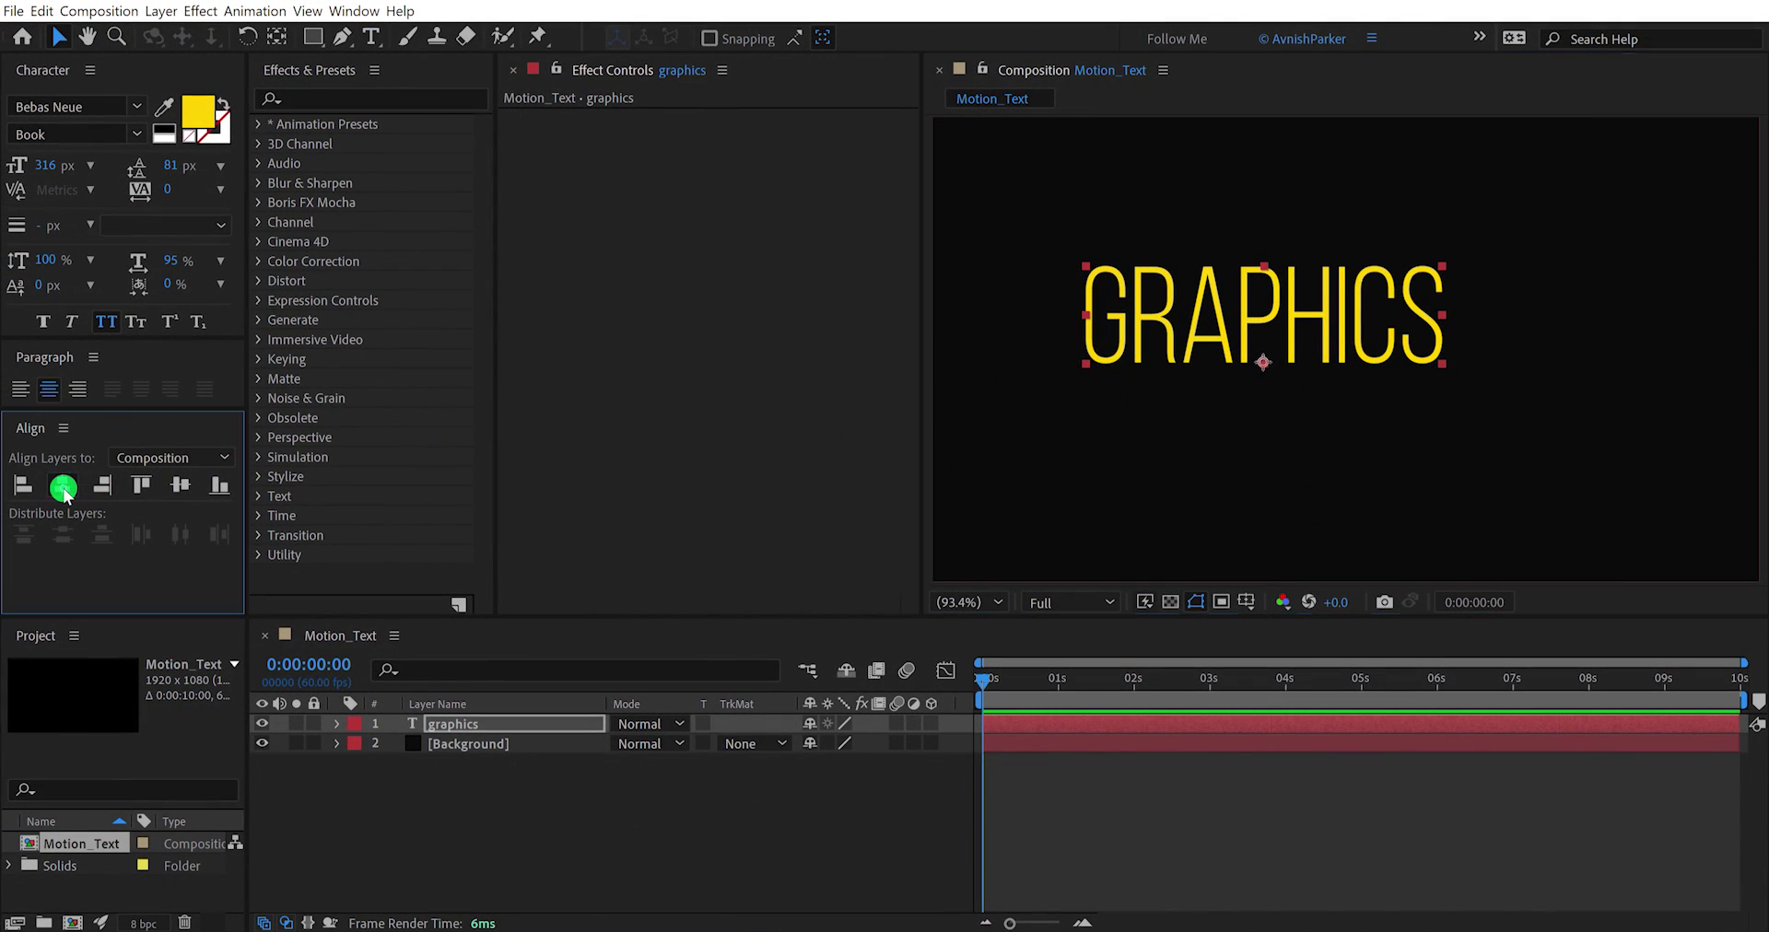
{"action": "left_click", "coordinate": [180, 486]}
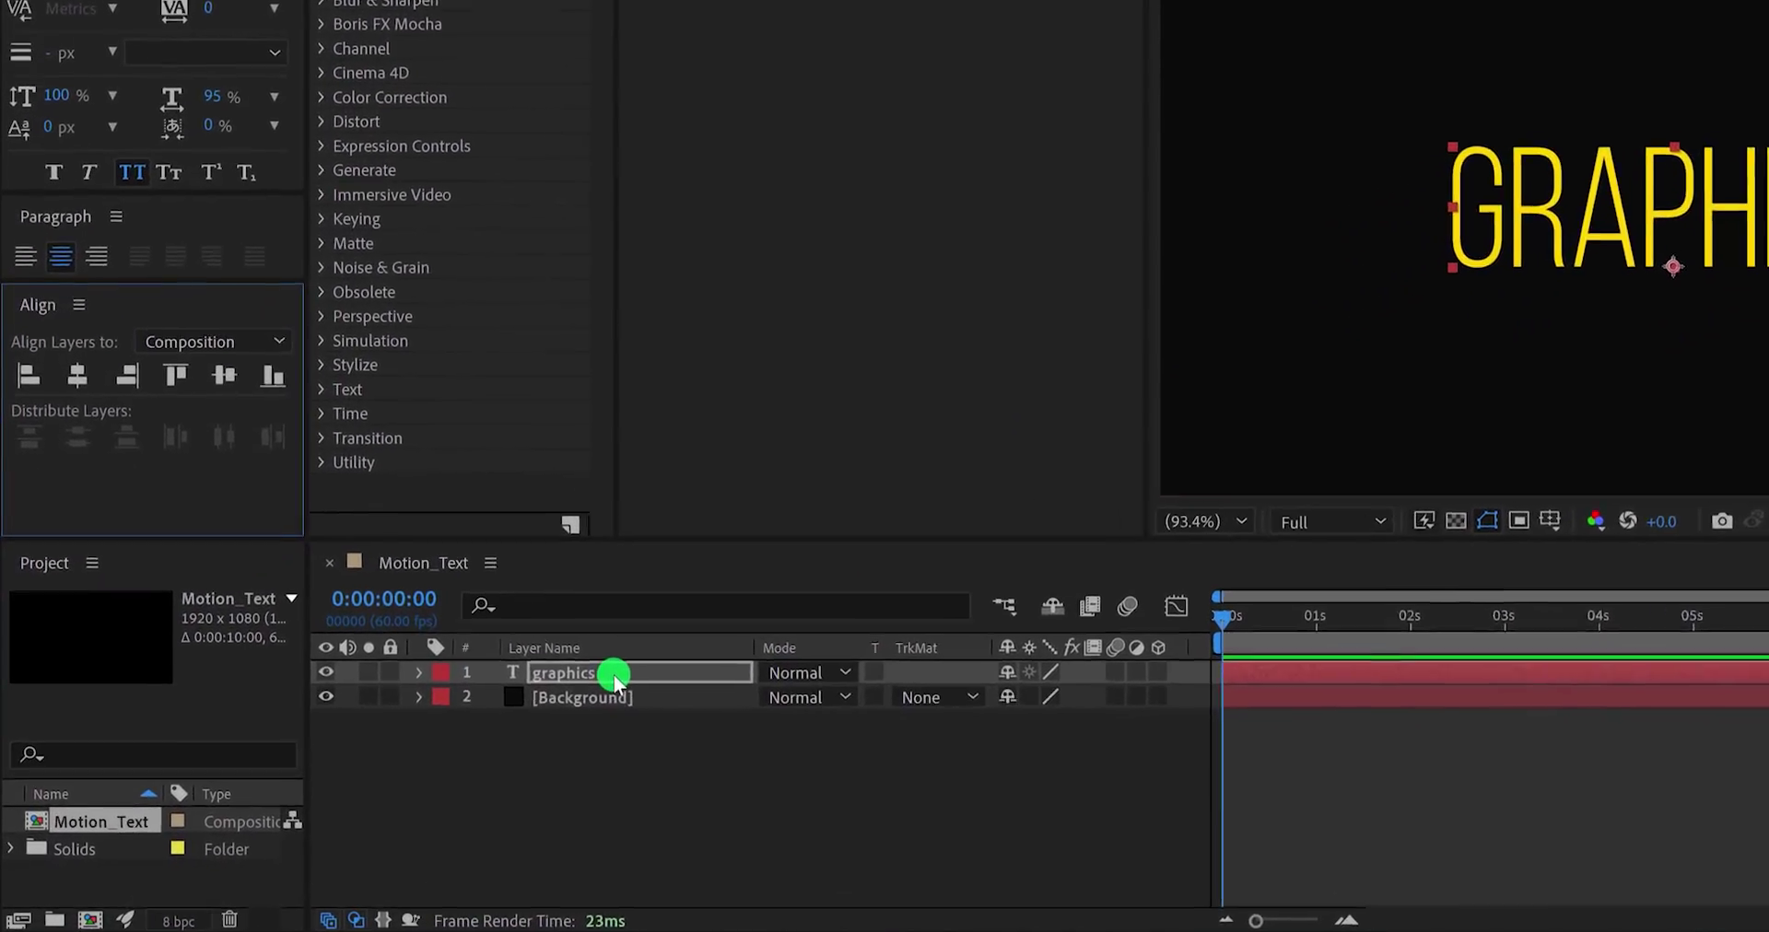
Step: Convert GRAPHICS into a 'graphics Outlines' shape layer and delete the original text layer
{"action": "right_click", "coordinate": [613, 677]}
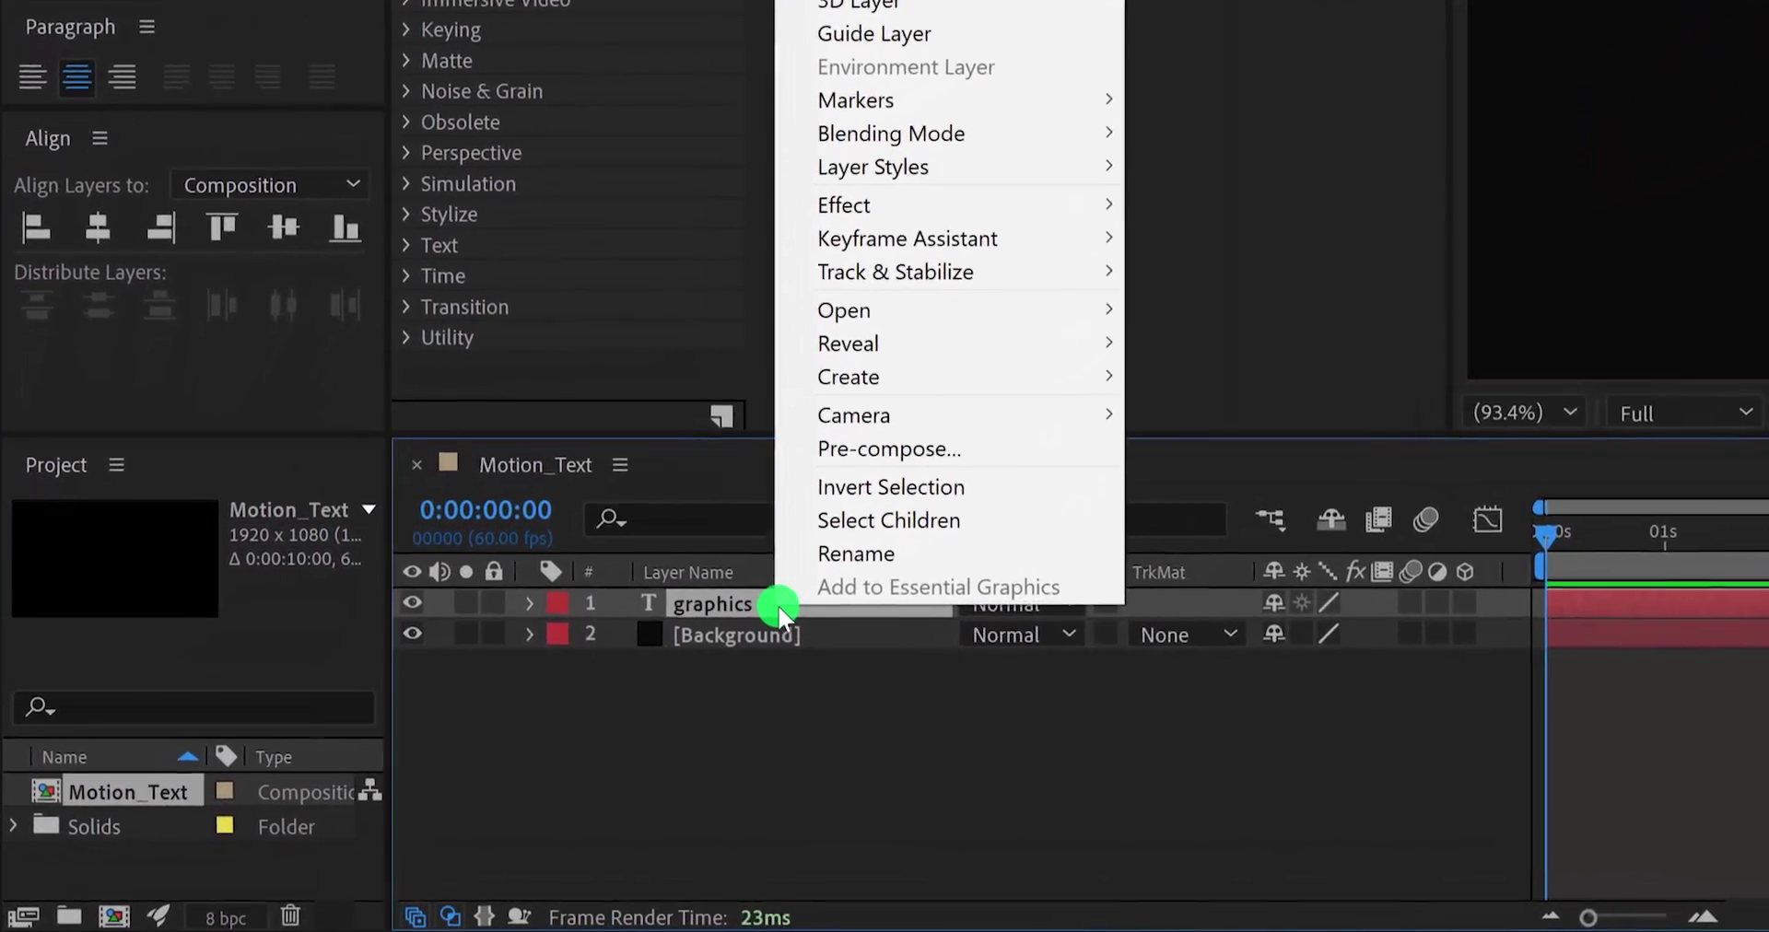
{"action": "mouse_move", "coordinate": [1152, 313]}
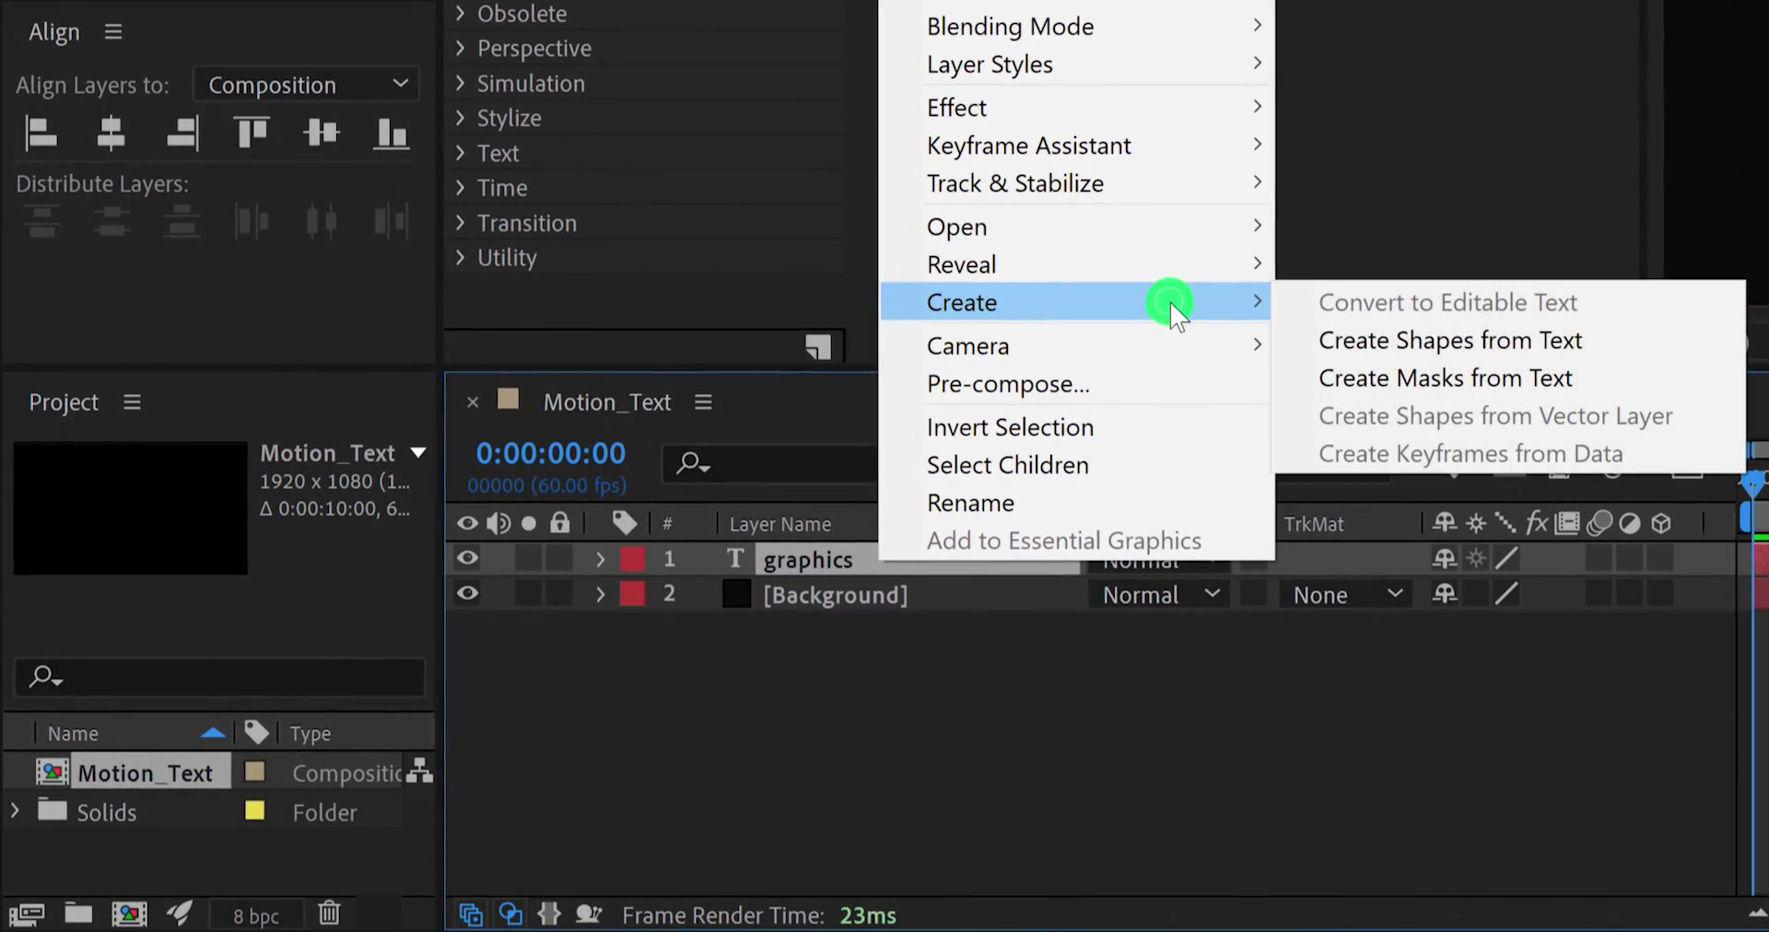
{"action": "left_click", "coordinate": [1619, 348]}
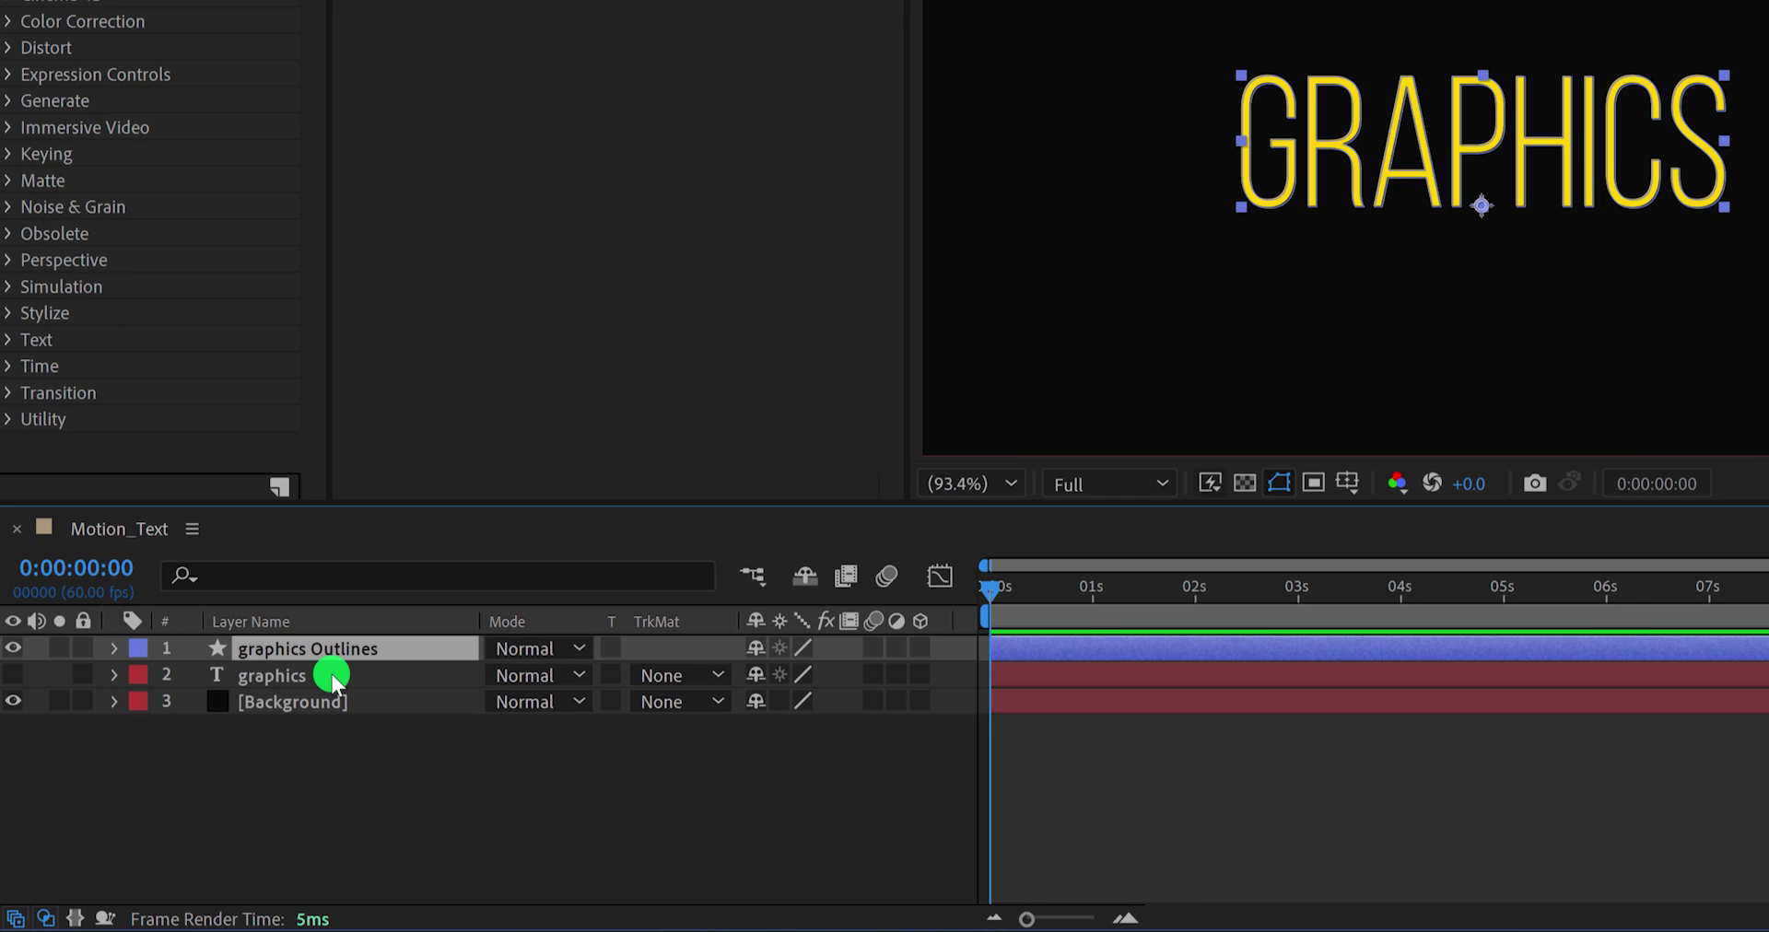
{"action": "left_click", "coordinate": [332, 674]}
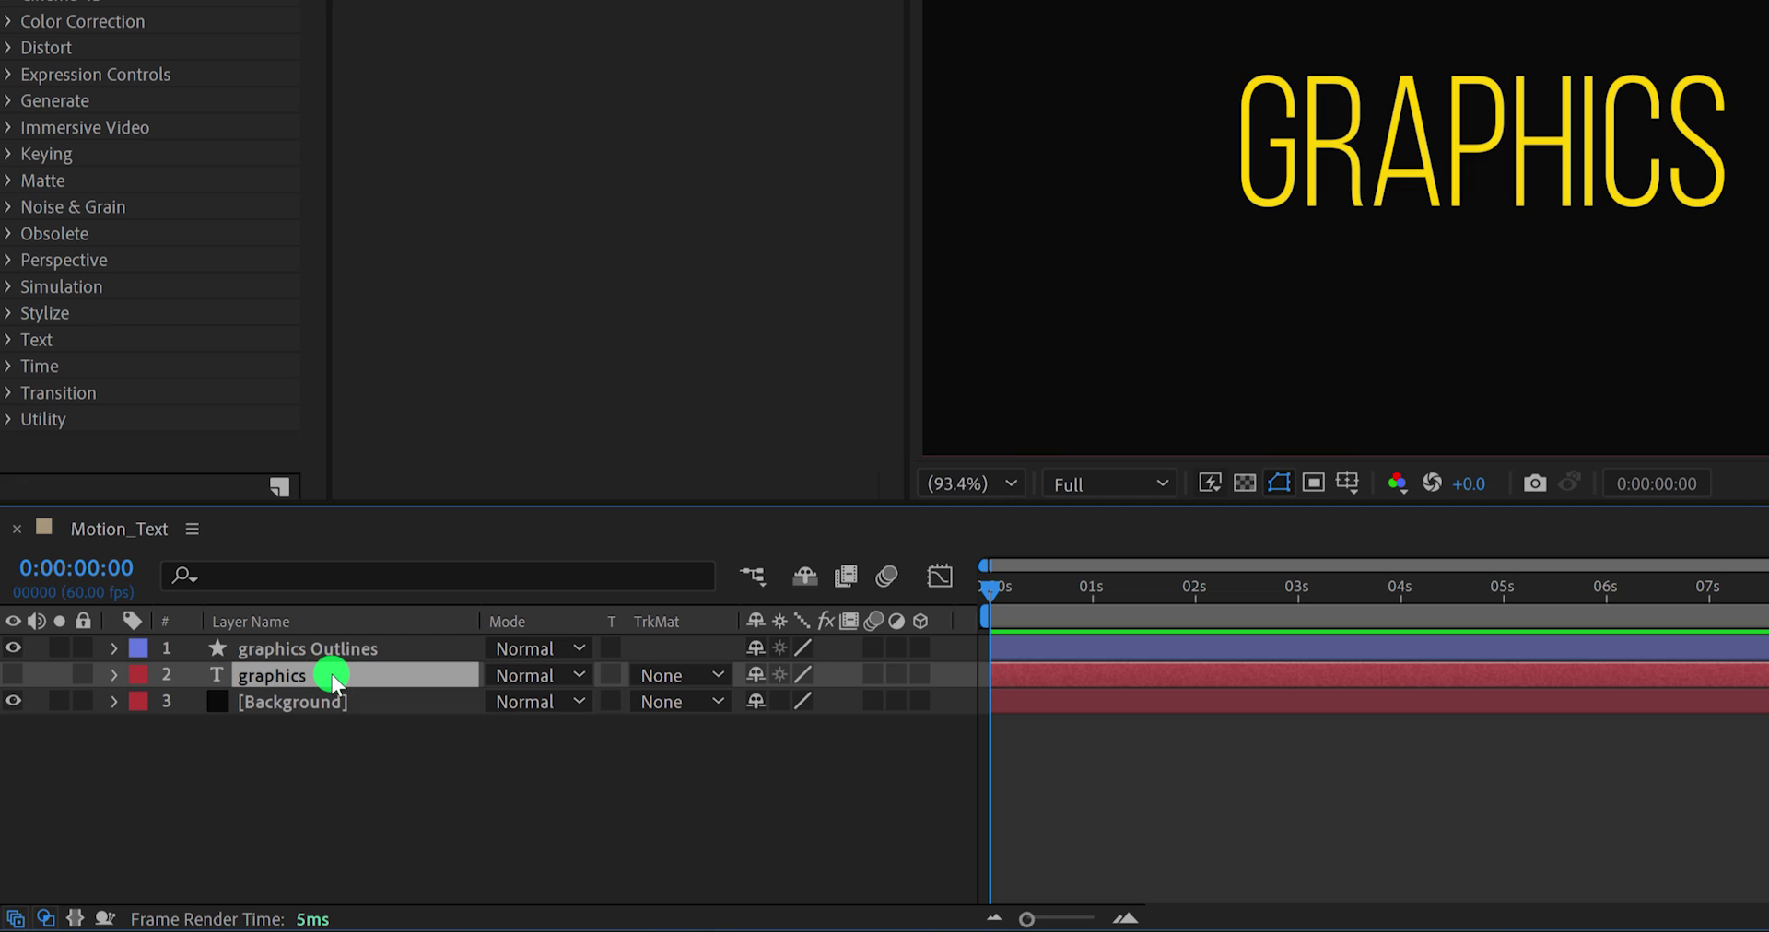
{"action": "key", "text": "Delete"}
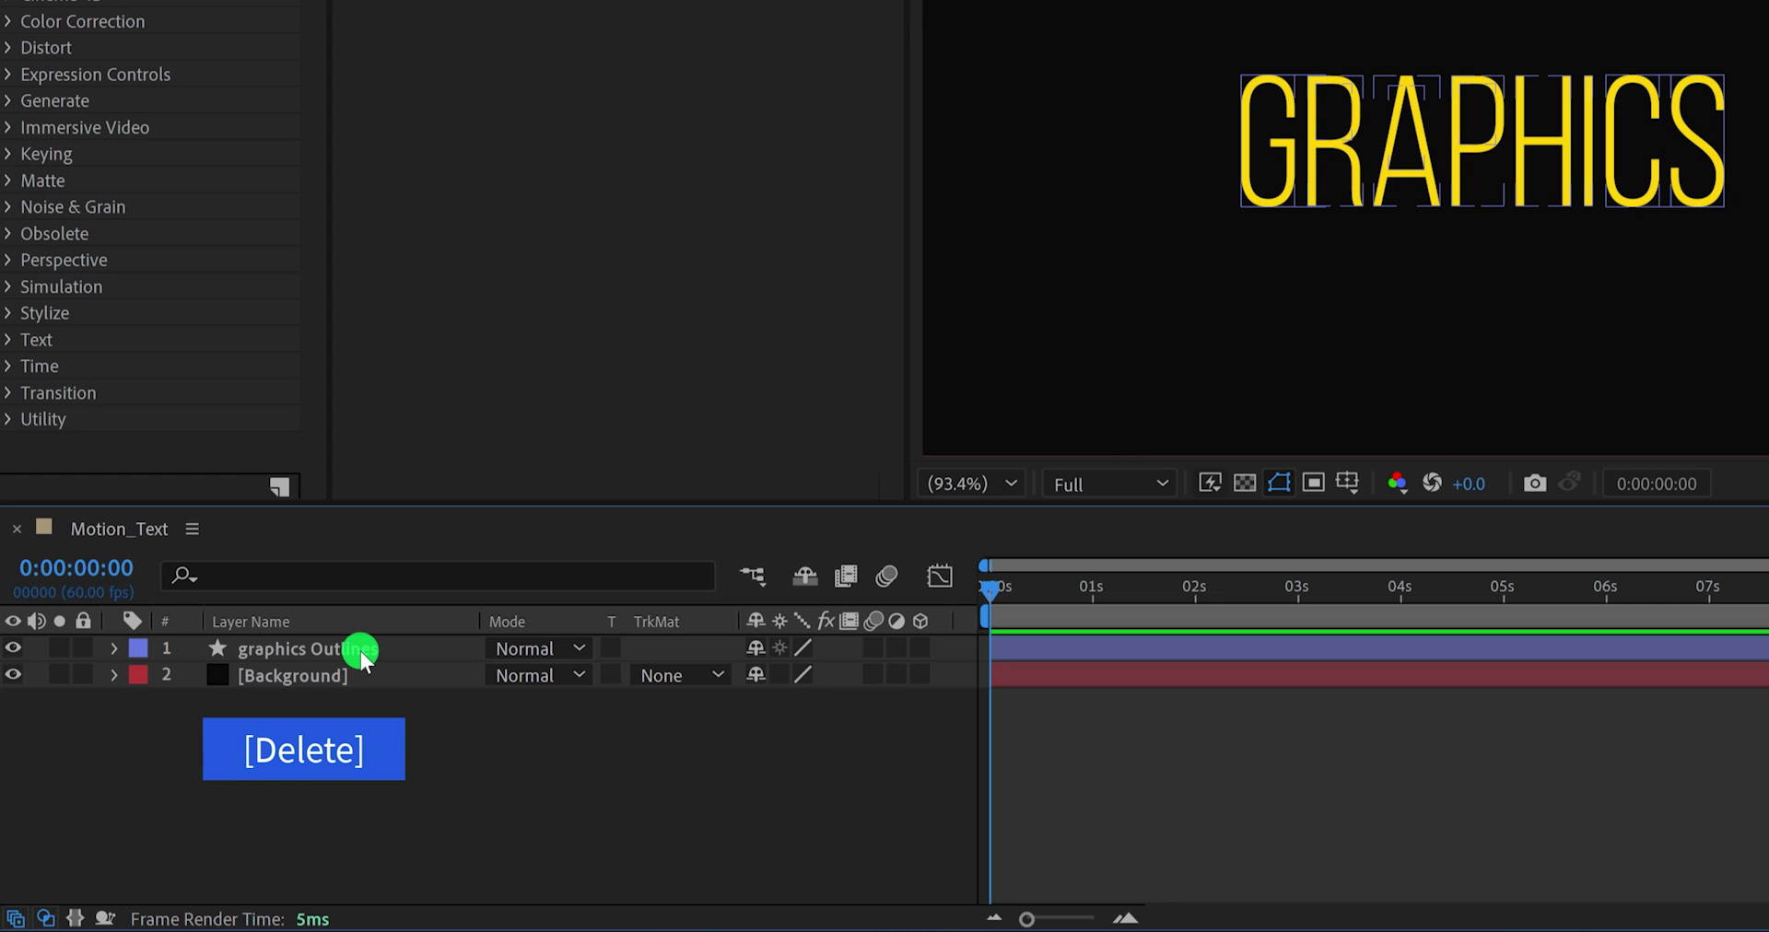
Step: Select graphics Outlines and toggle its path outlines off and back on in the viewer
{"action": "left_click", "coordinate": [360, 651]}
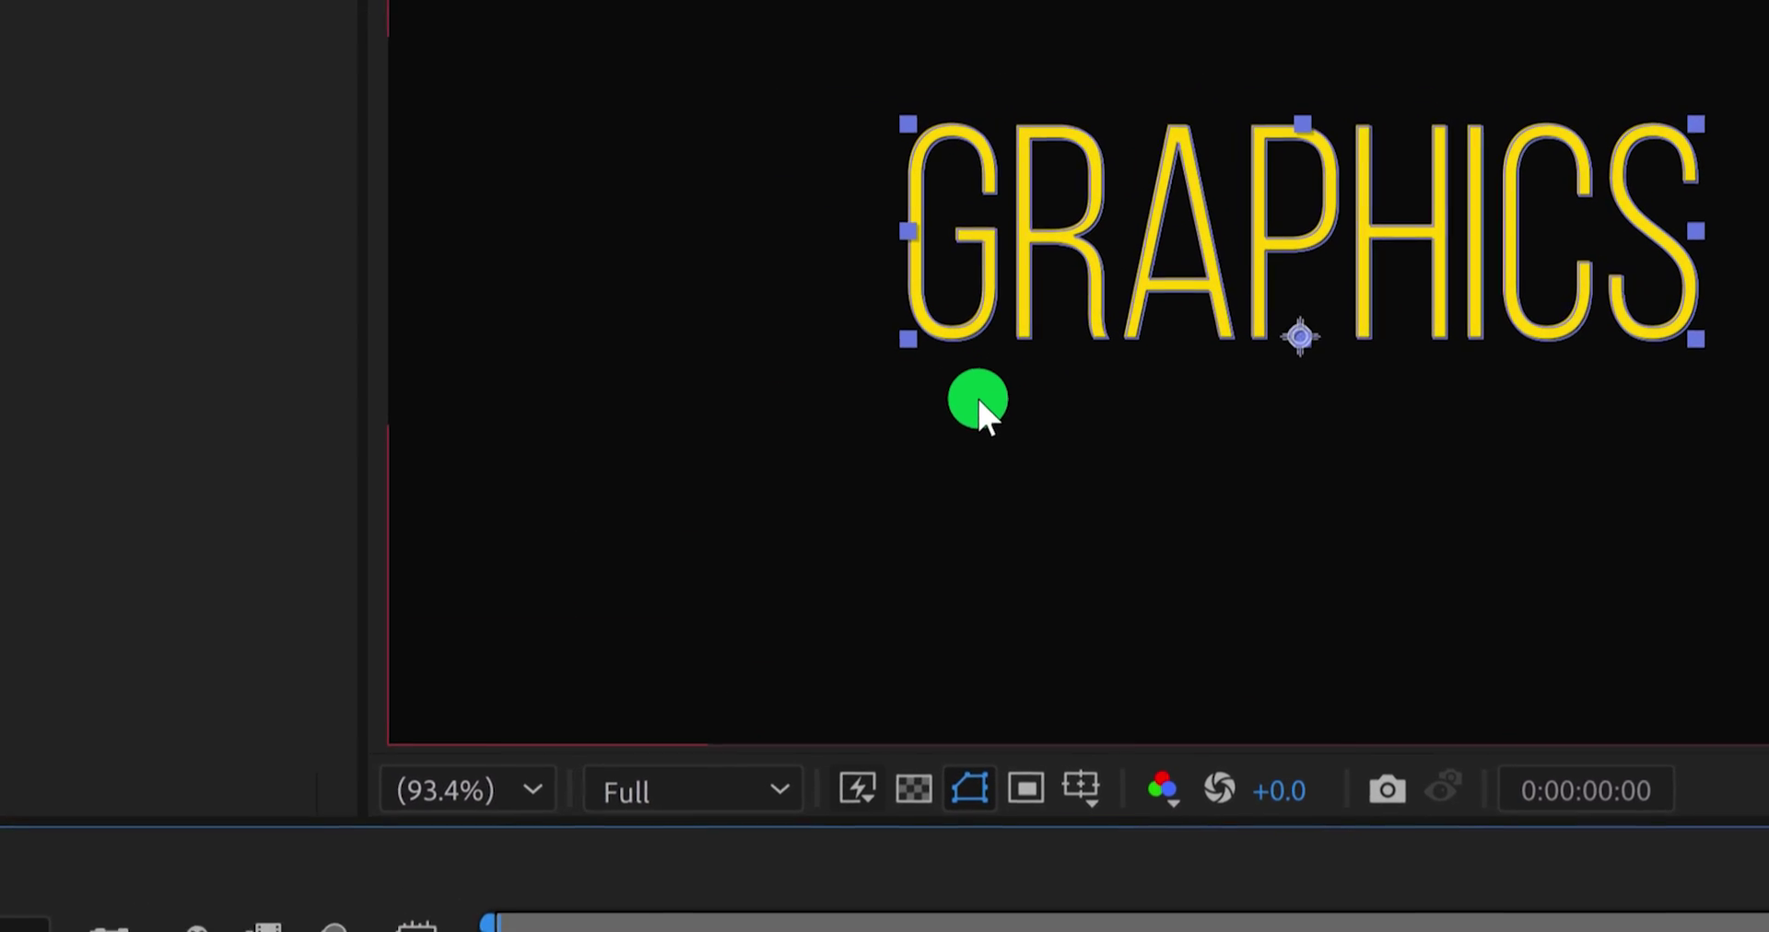
{"action": "left_click", "coordinate": [931, 827]}
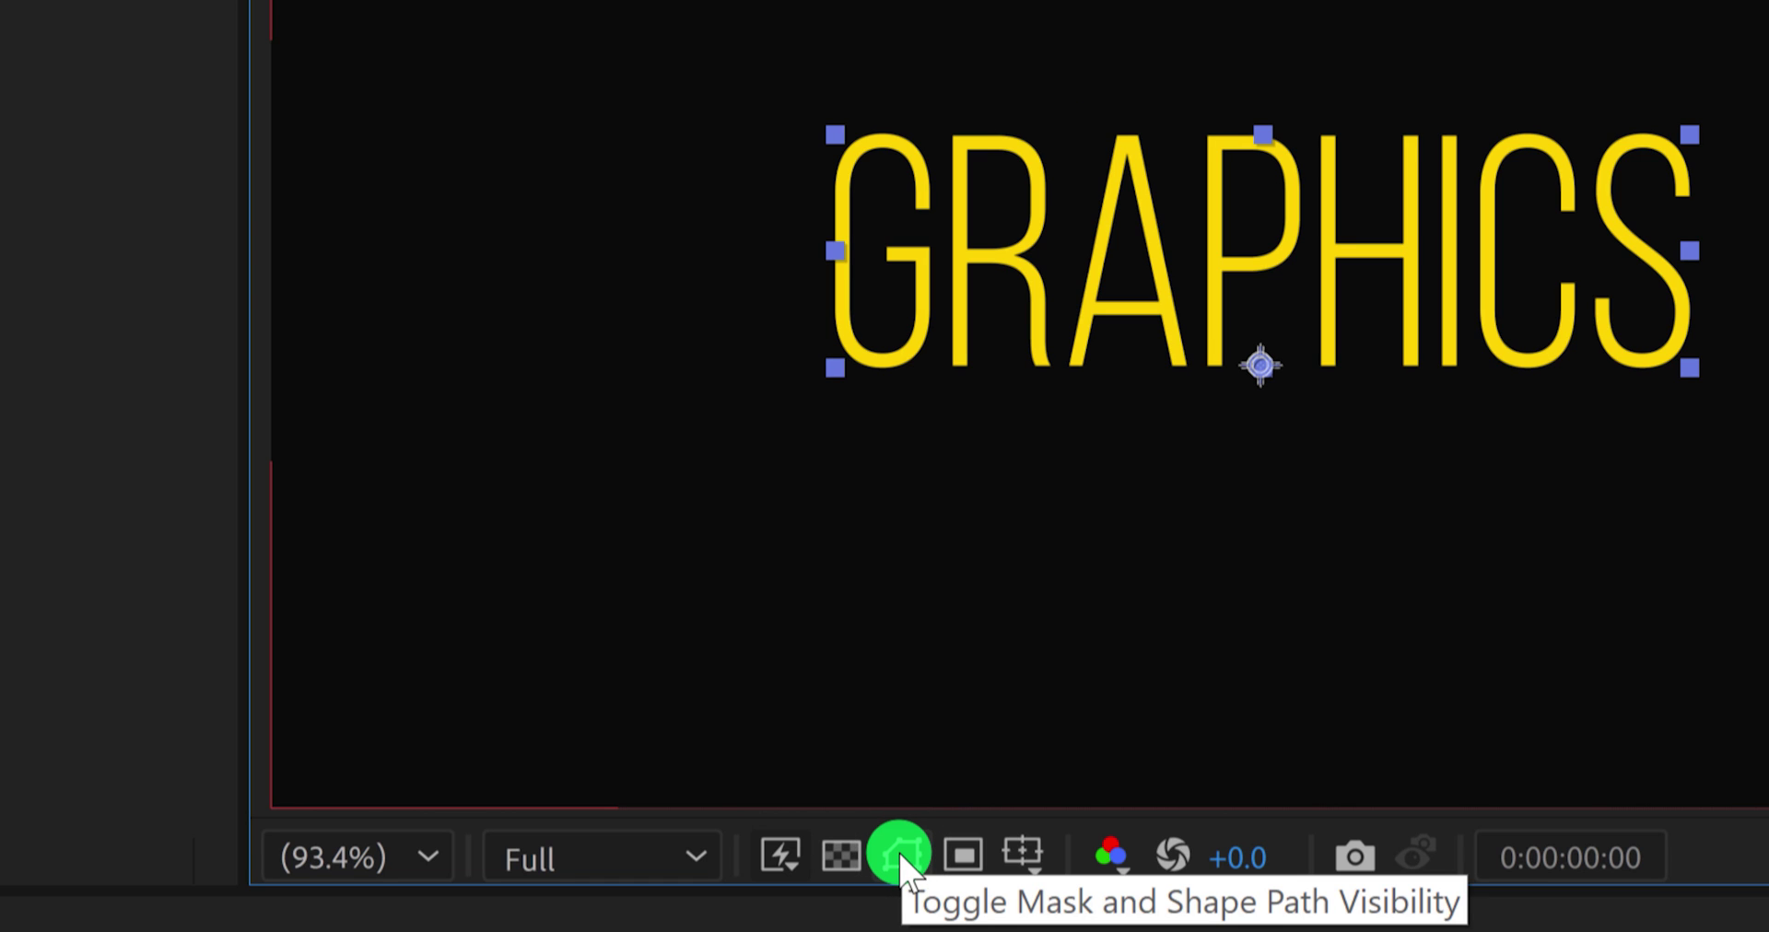
{"action": "left_click", "coordinate": [898, 853]}
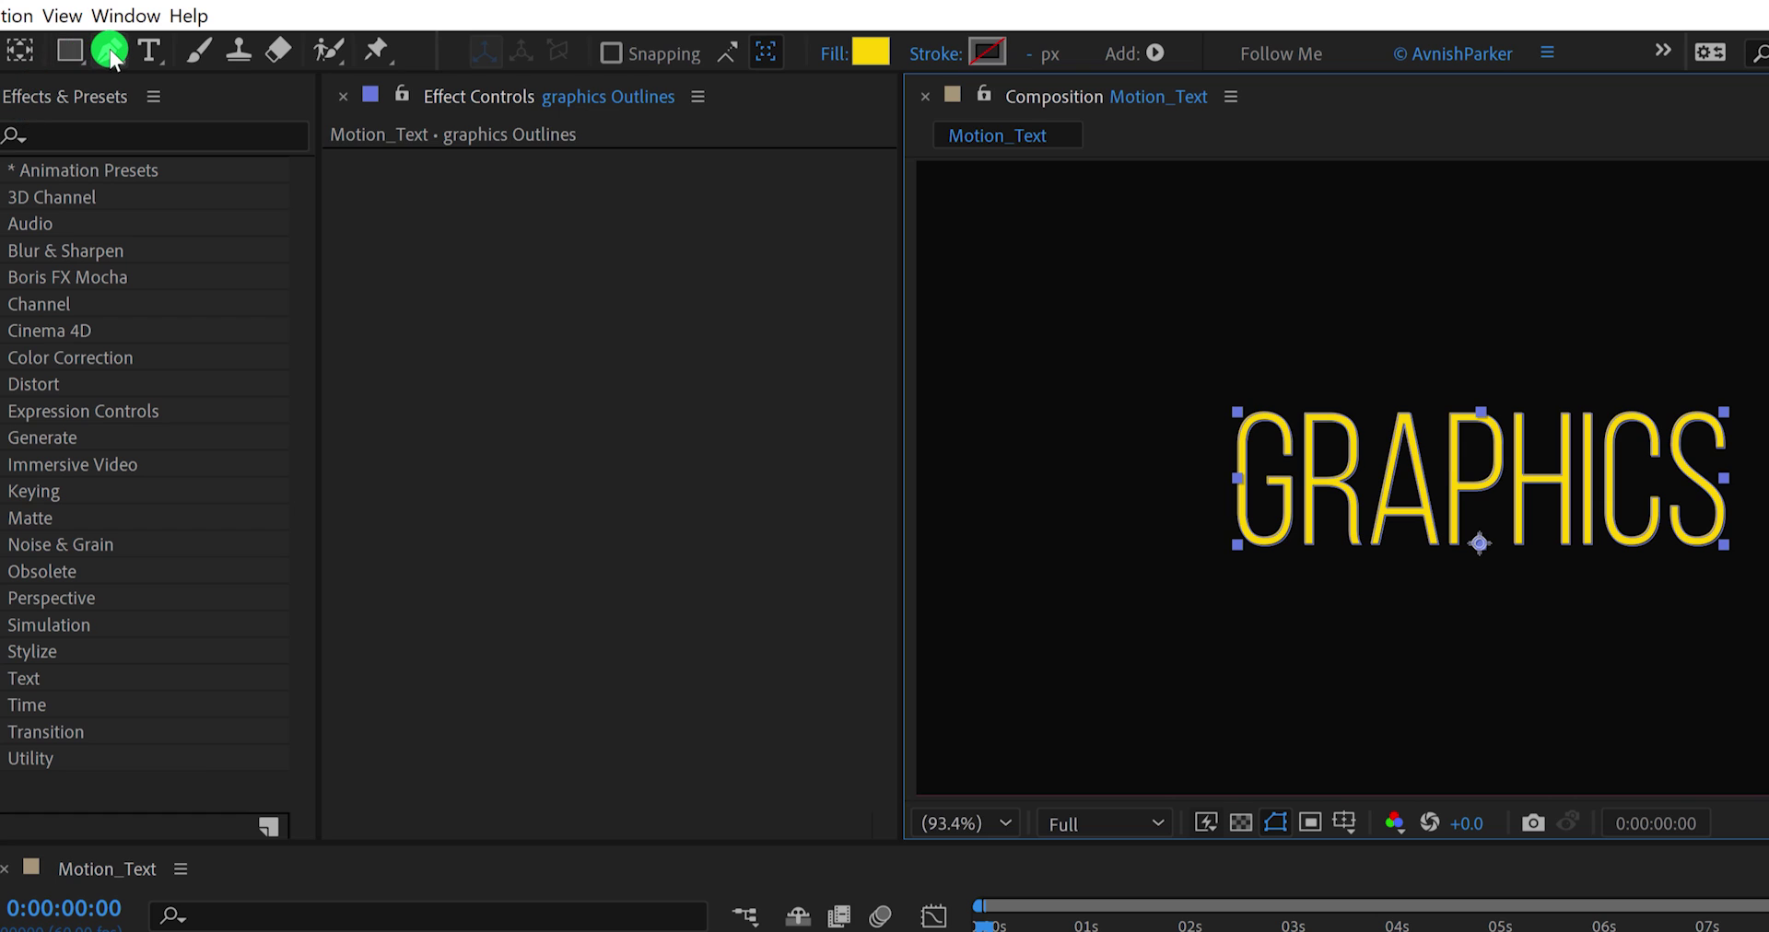
Step: Switch to the Pen tool and place the cursor in the Timeline search field
{"action": "left_click", "coordinate": [108, 48]}
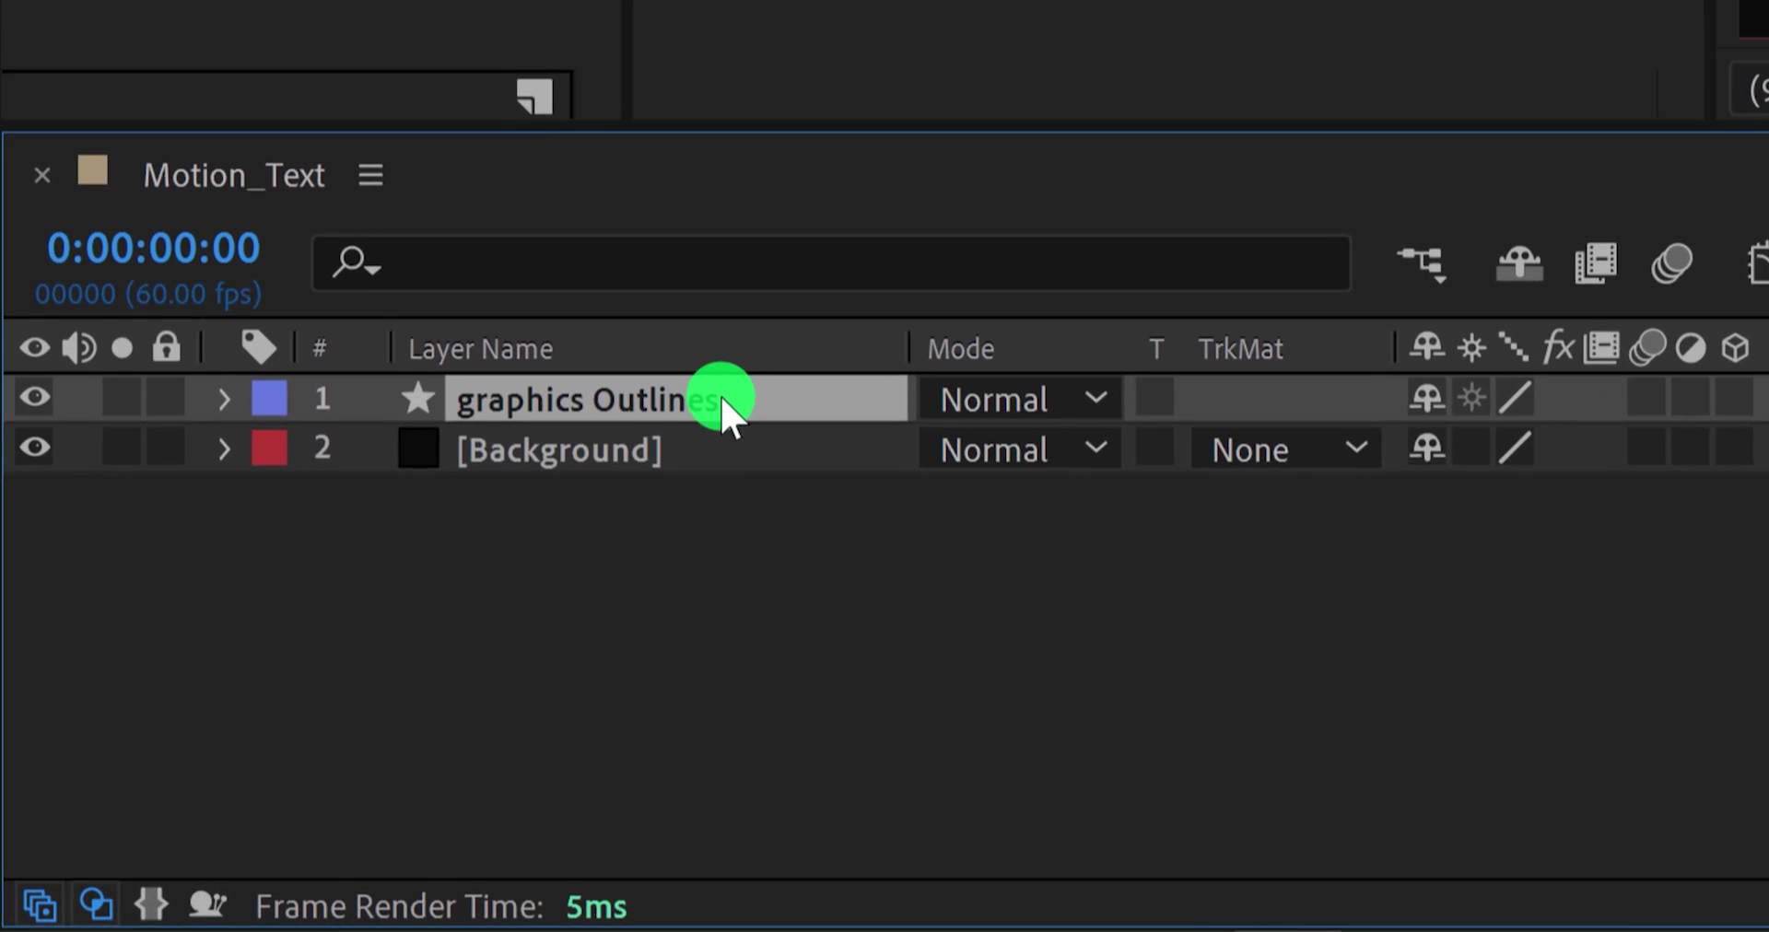
{"action": "left_click", "coordinate": [579, 423]}
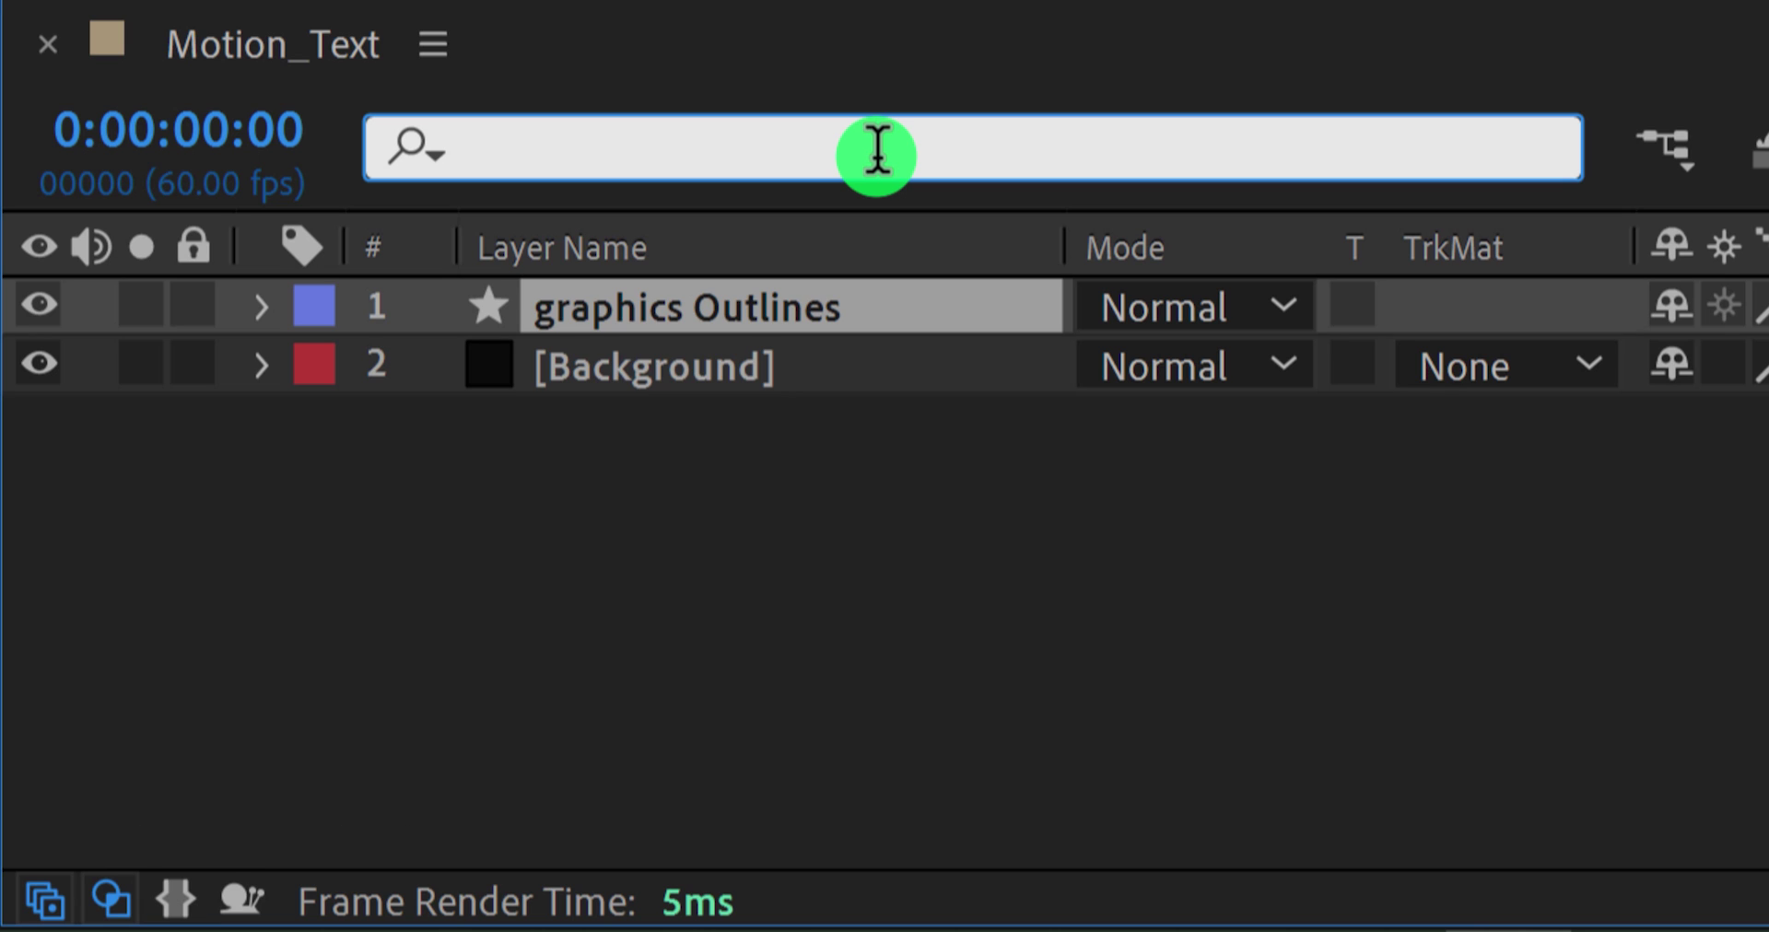
Step: Filter the timeline for 'pat' and start Path keyframes on the G and R letters at frame zero
{"action": "type", "text": "path"}
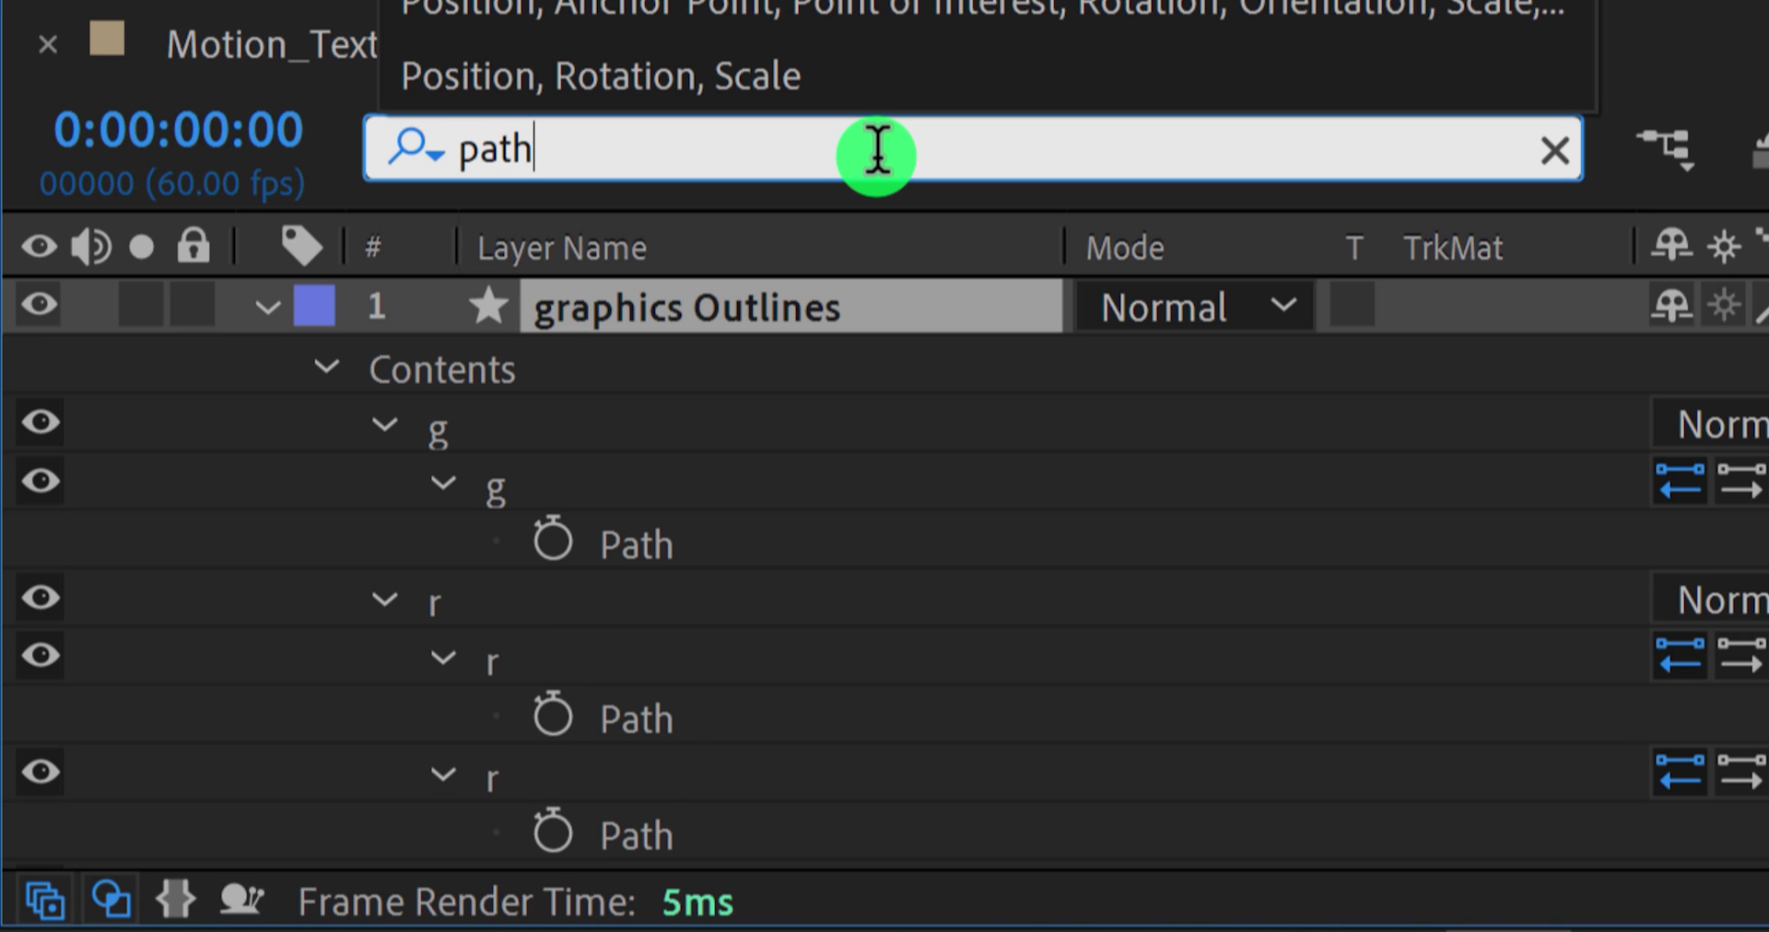
{"action": "left_click", "coordinate": [772, 497]}
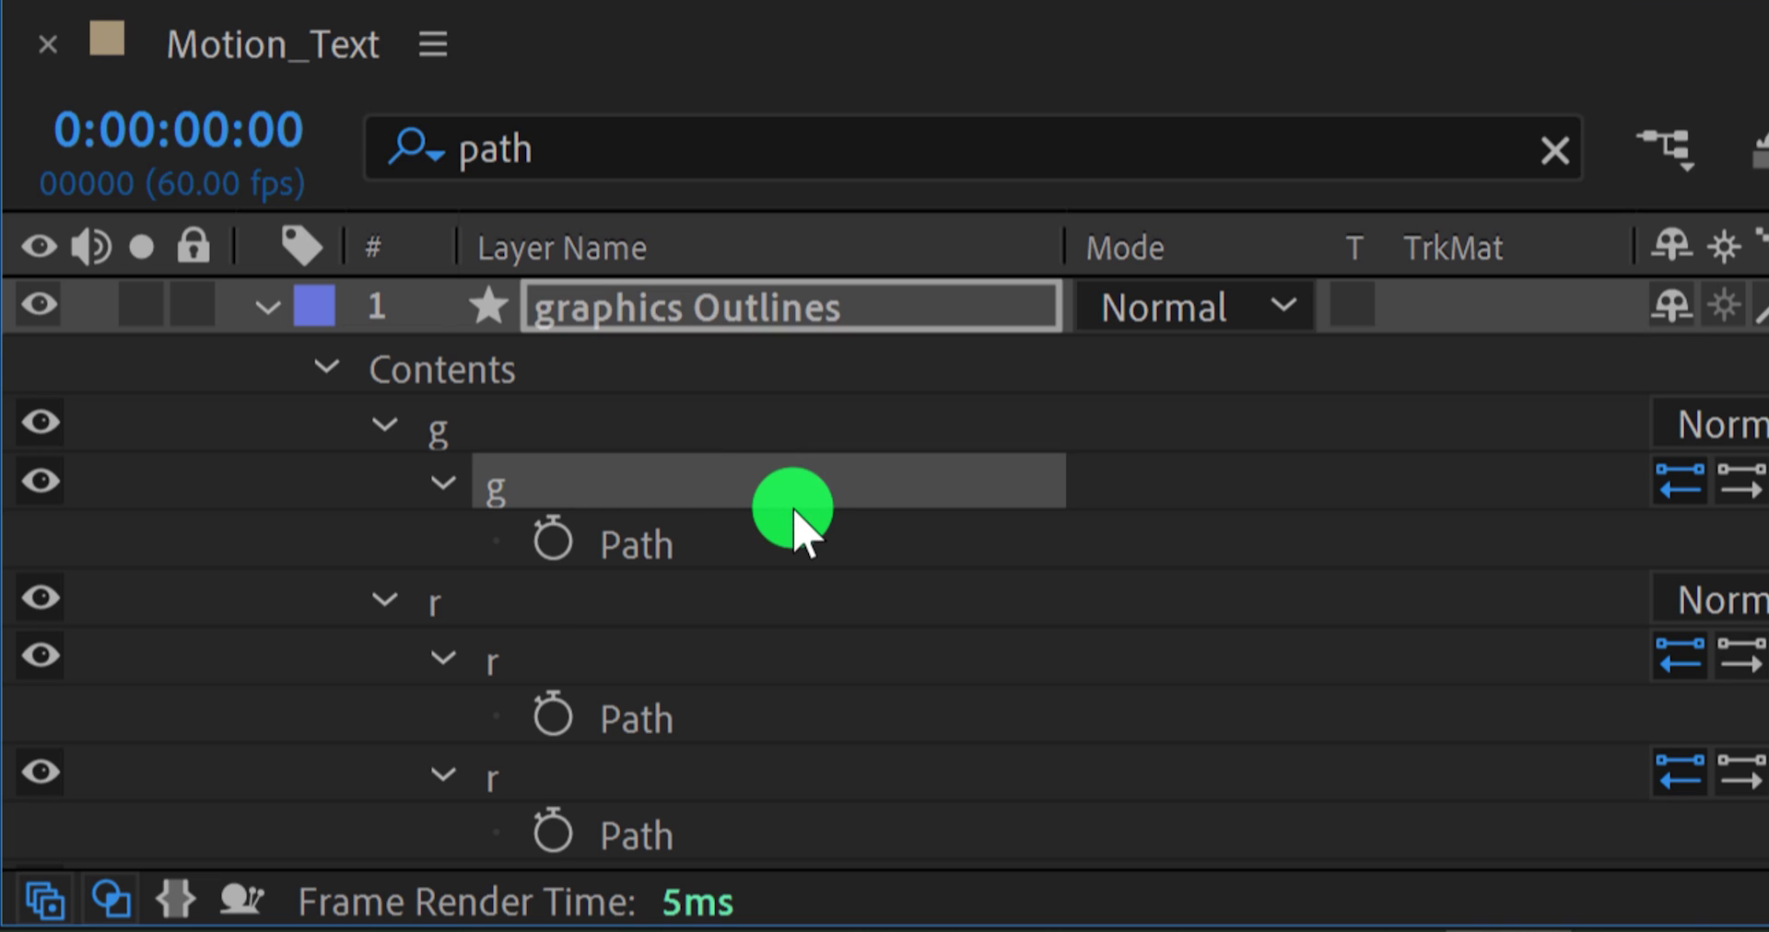
{"action": "scroll", "coordinate": [792, 530], "scroll_direction": "down", "scroll_amount": 15}
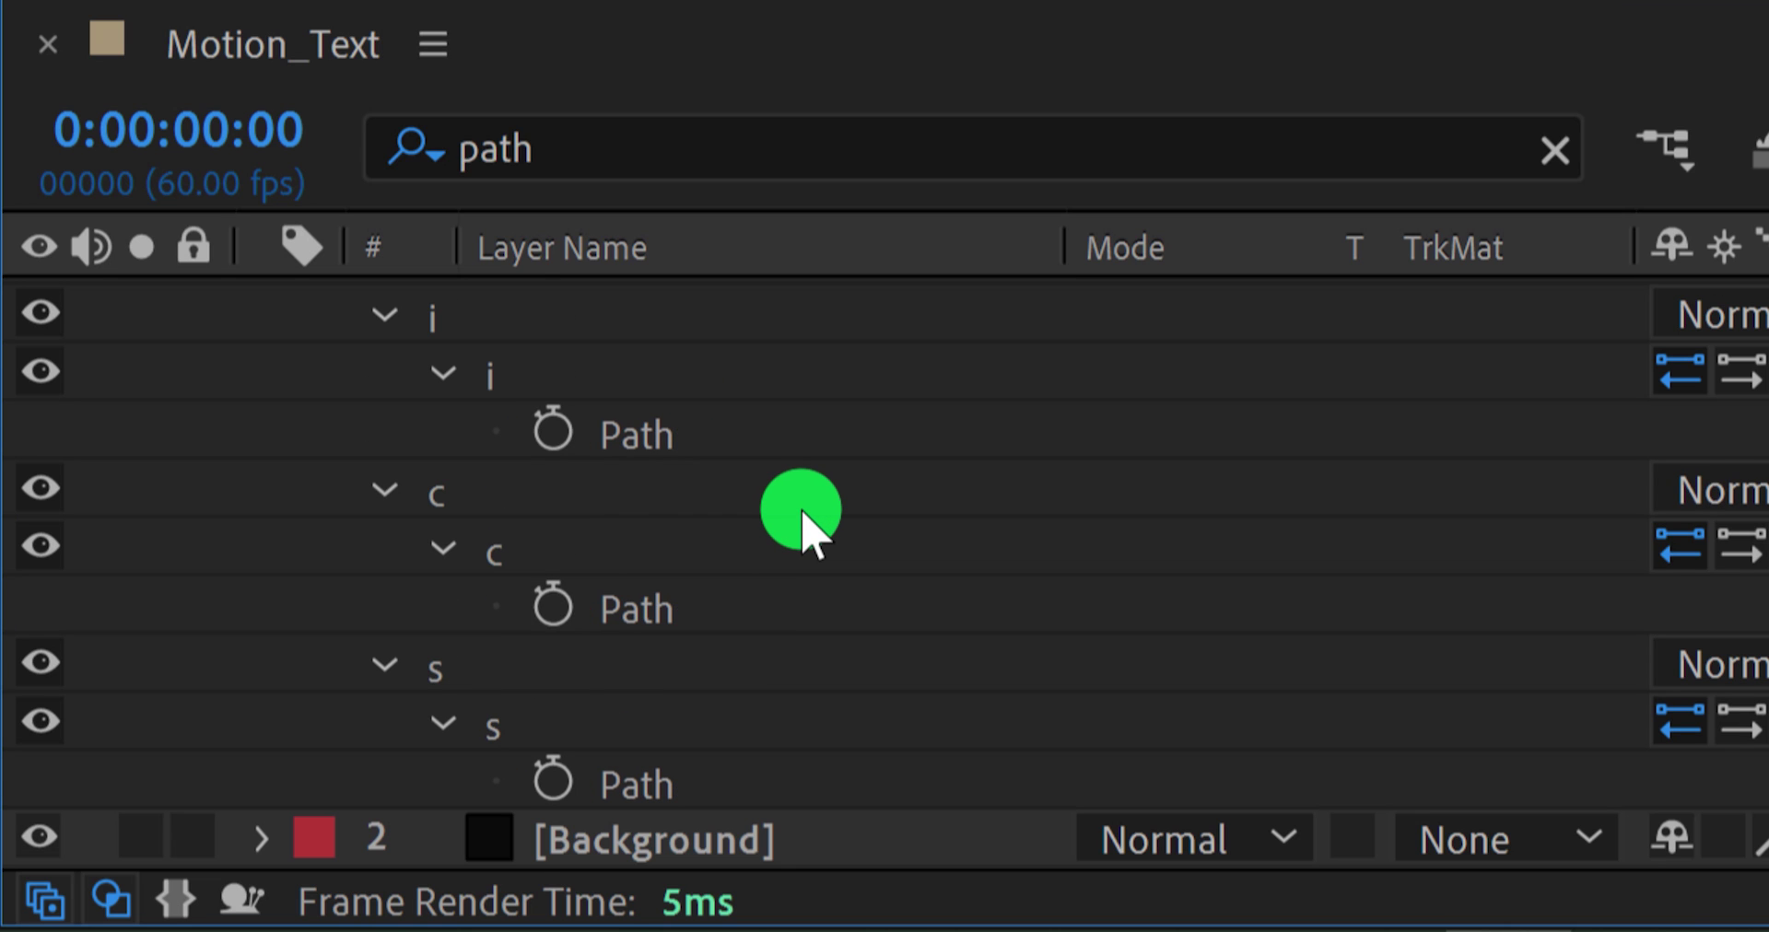
{"action": "scroll", "coordinate": [800, 530], "scroll_direction": "up", "scroll_amount": 5}
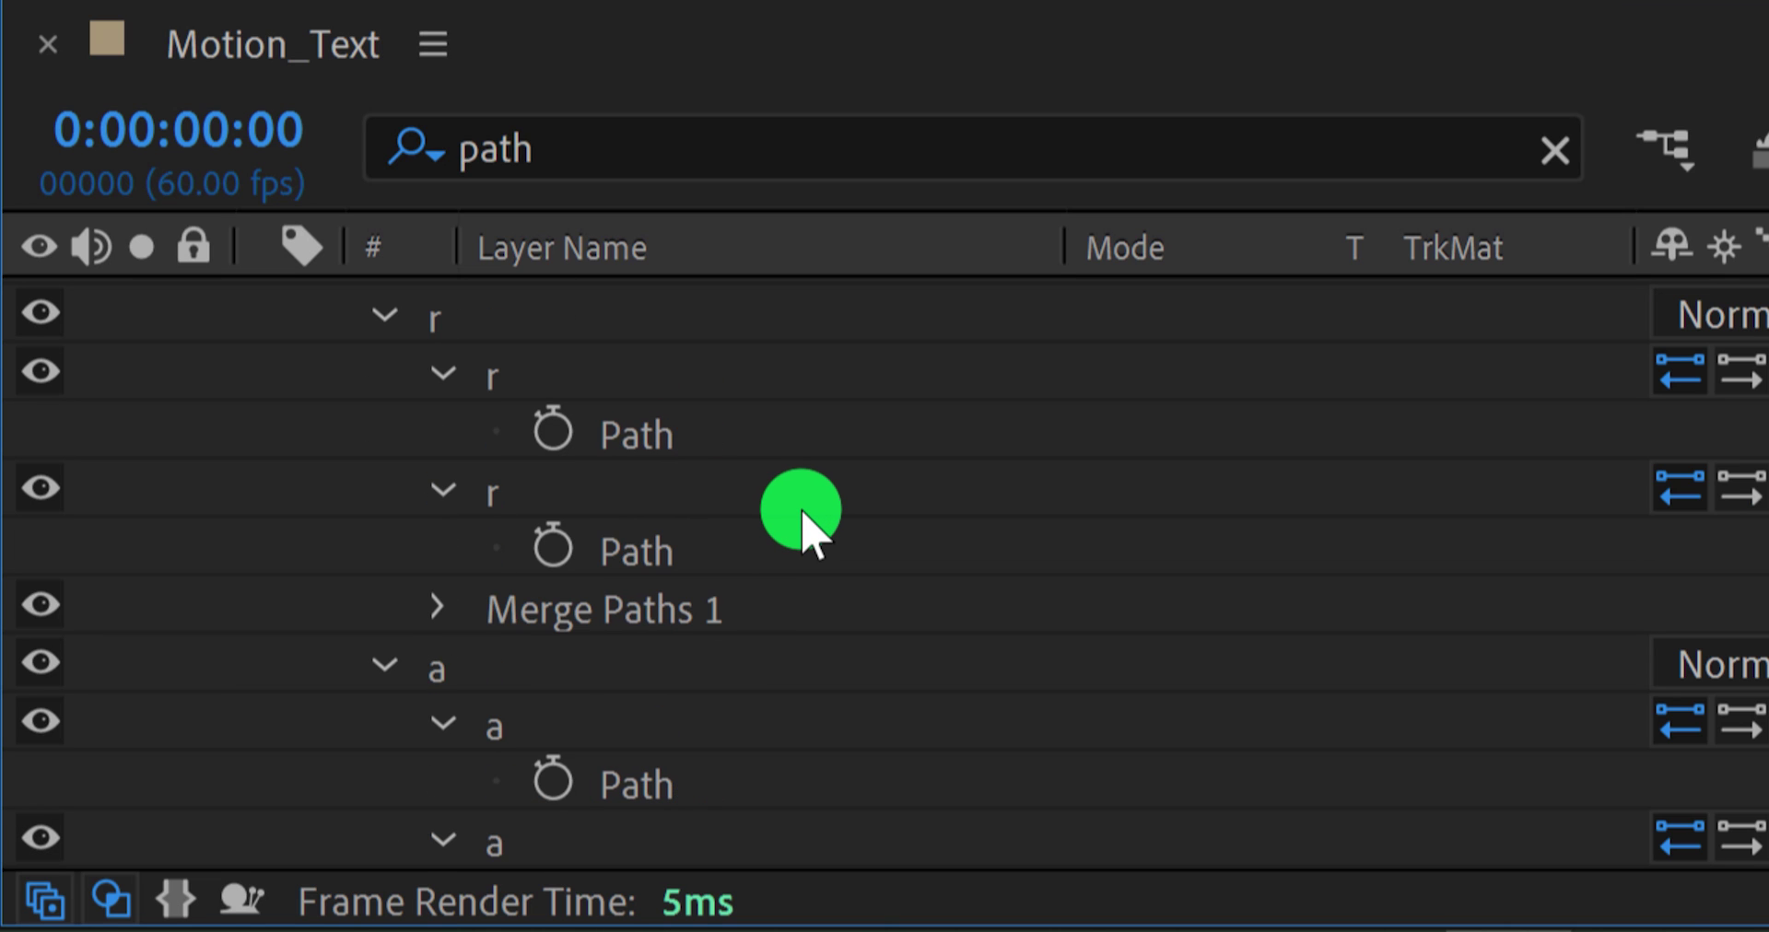
{"action": "scroll", "coordinate": [811, 530], "scroll_direction": "up", "scroll_amount": 5}
{"action": "left_click", "coordinate": [693, 541]}
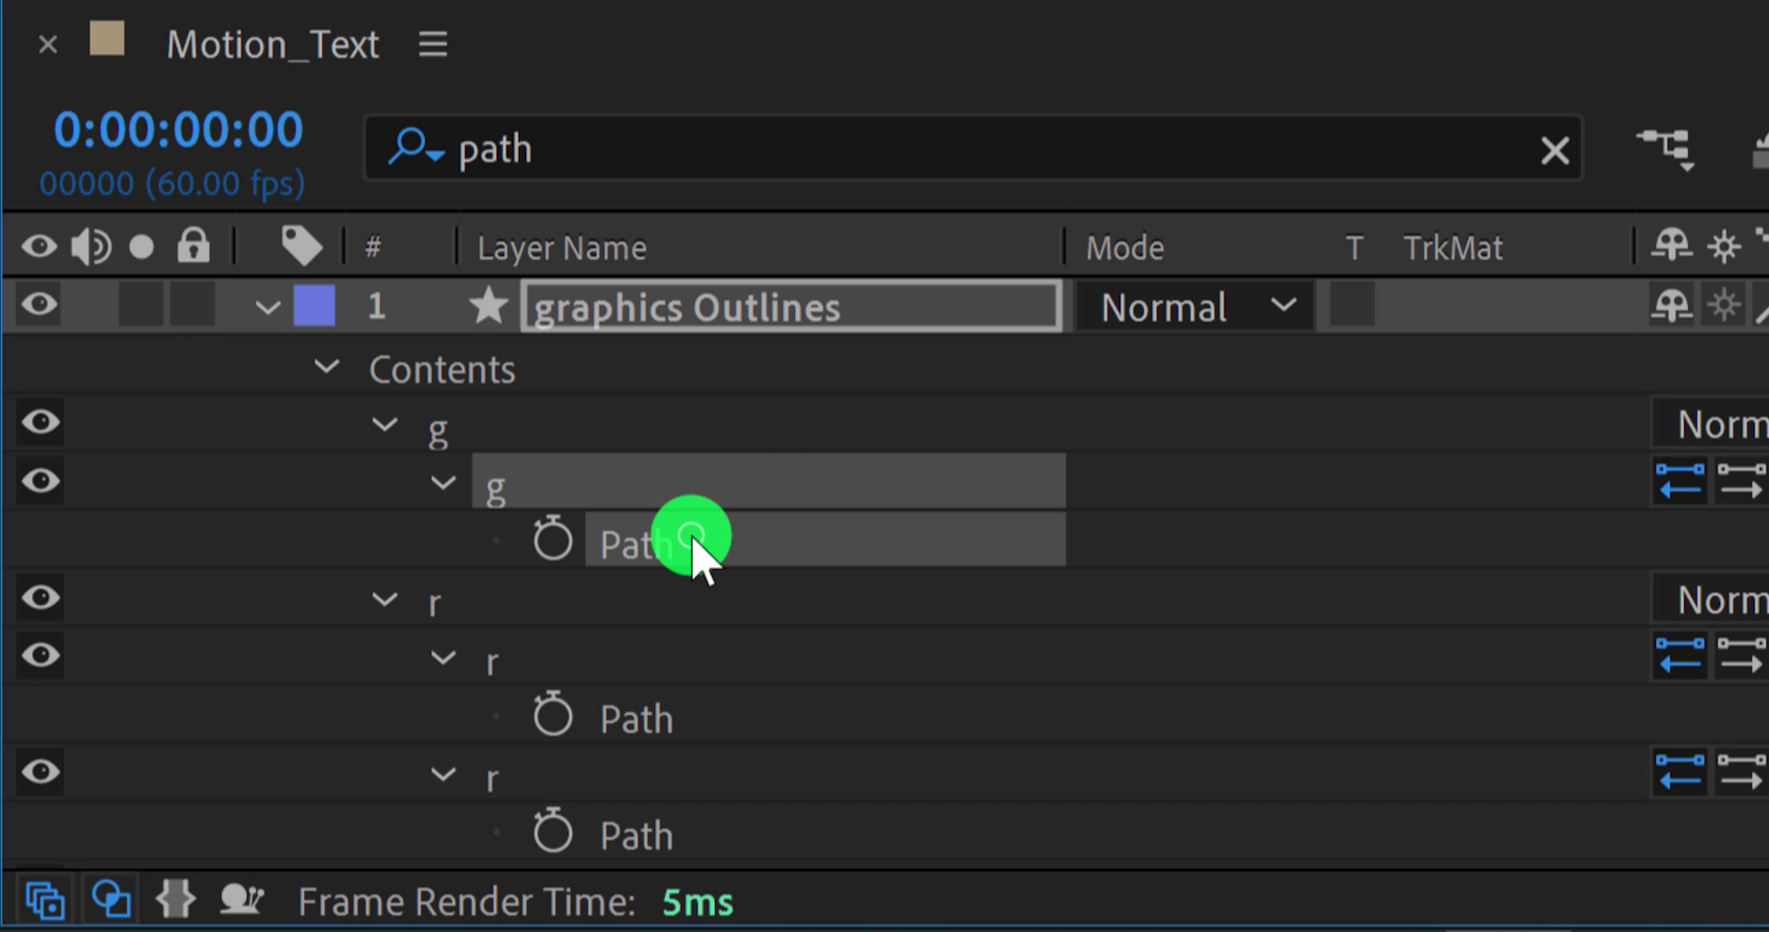
{"action": "key", "text": "ctrl+a"}
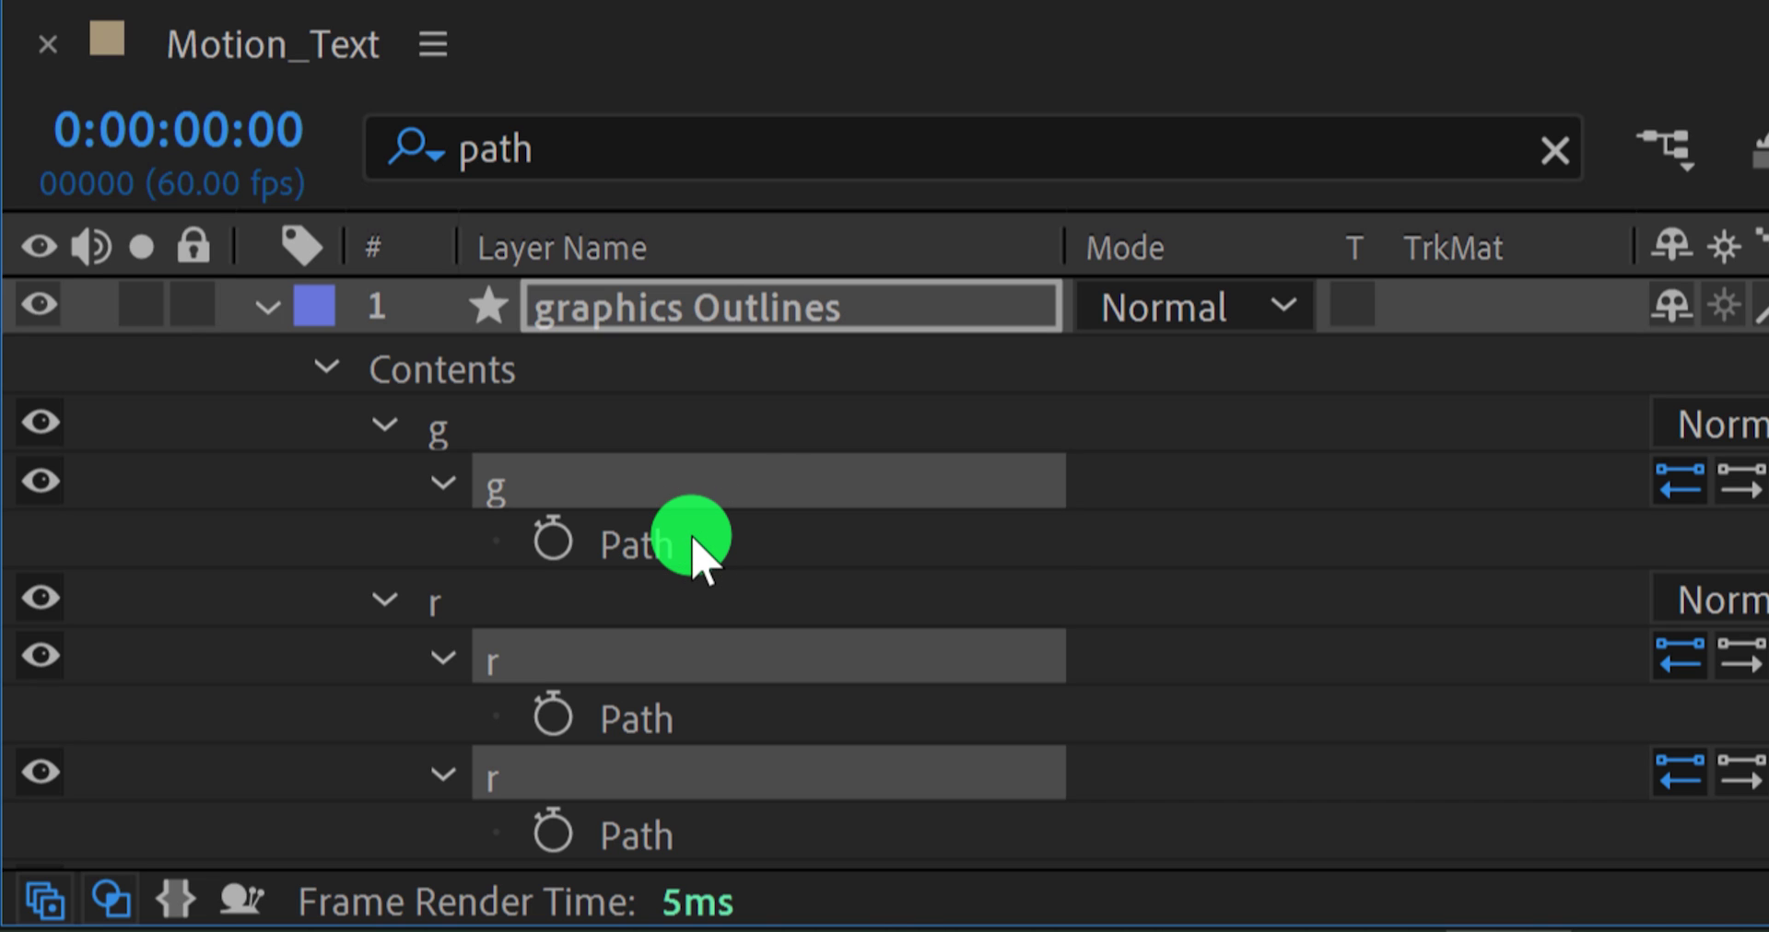
{"action": "scroll", "coordinate": [693, 544], "scroll_direction": "down", "scroll_amount": 5}
{"action": "scroll", "coordinate": [693, 544], "scroll_direction": "up", "scroll_amount": 5}
{"action": "left_click", "coordinate": [692, 543]}
{"action": "left_click", "coordinate": [700, 711], "text": "shift"}
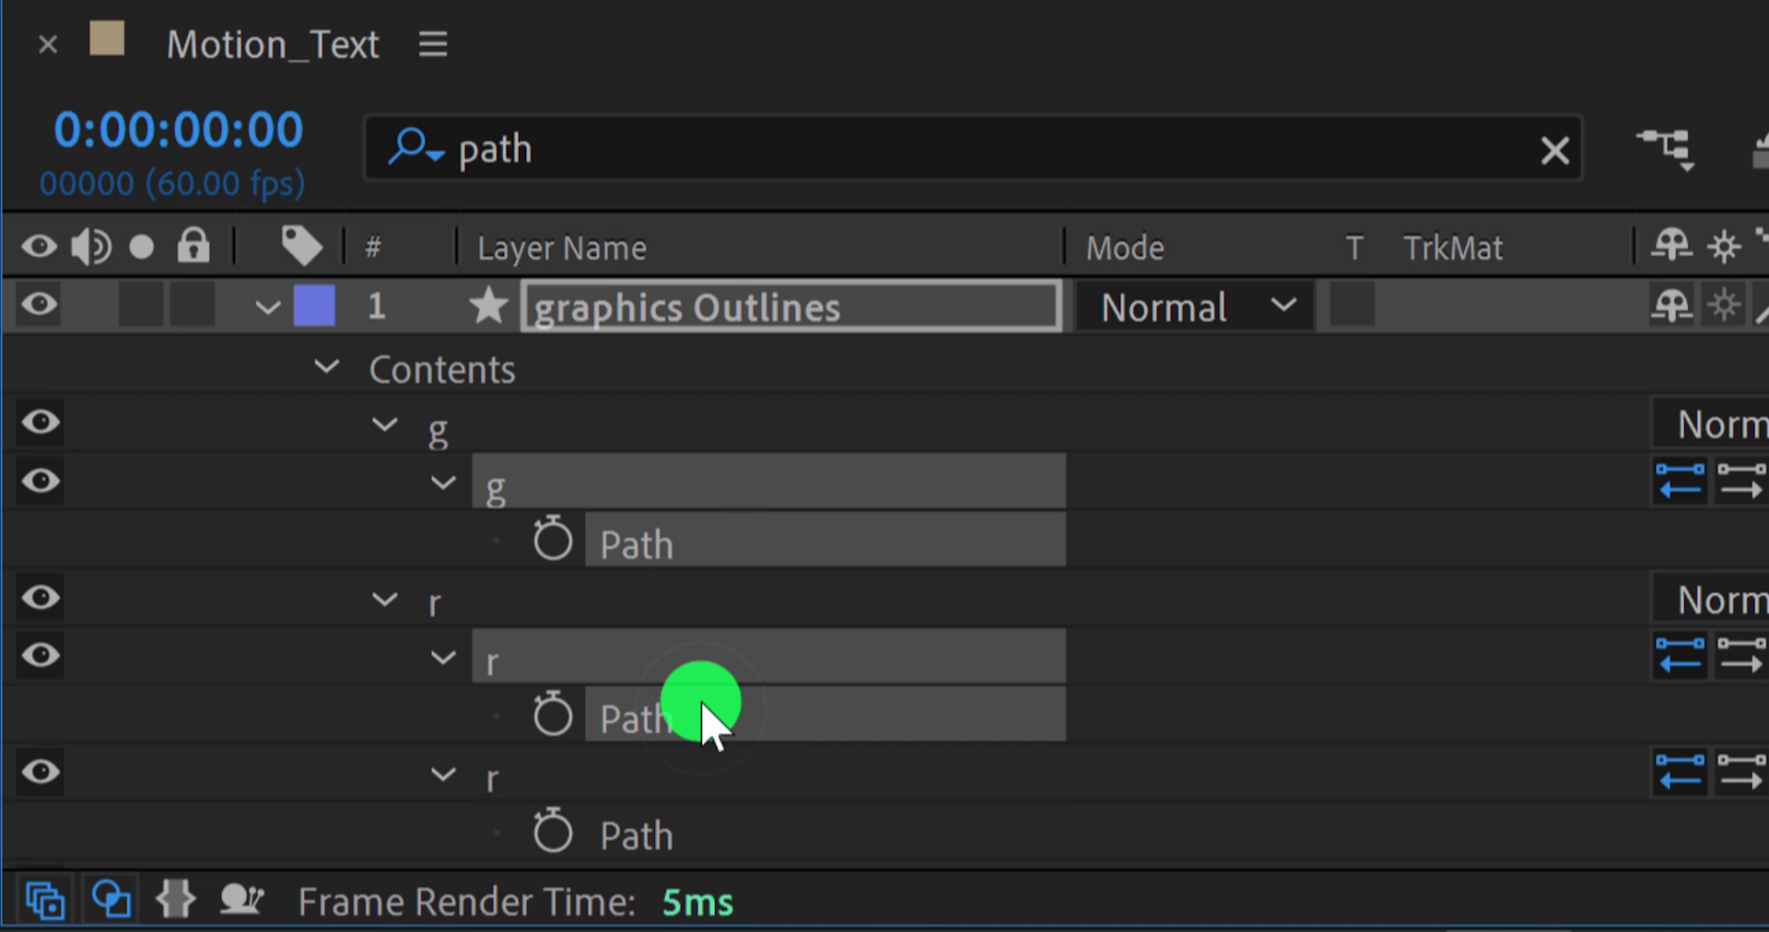
{"action": "left_click", "coordinate": [551, 545]}
Step: Start frame-zero Path keyframes on the remaining letter paths: R, A, P, H, I, C and S
{"action": "scroll", "coordinate": [556, 723], "scroll_direction": "down", "scroll_amount": 3}
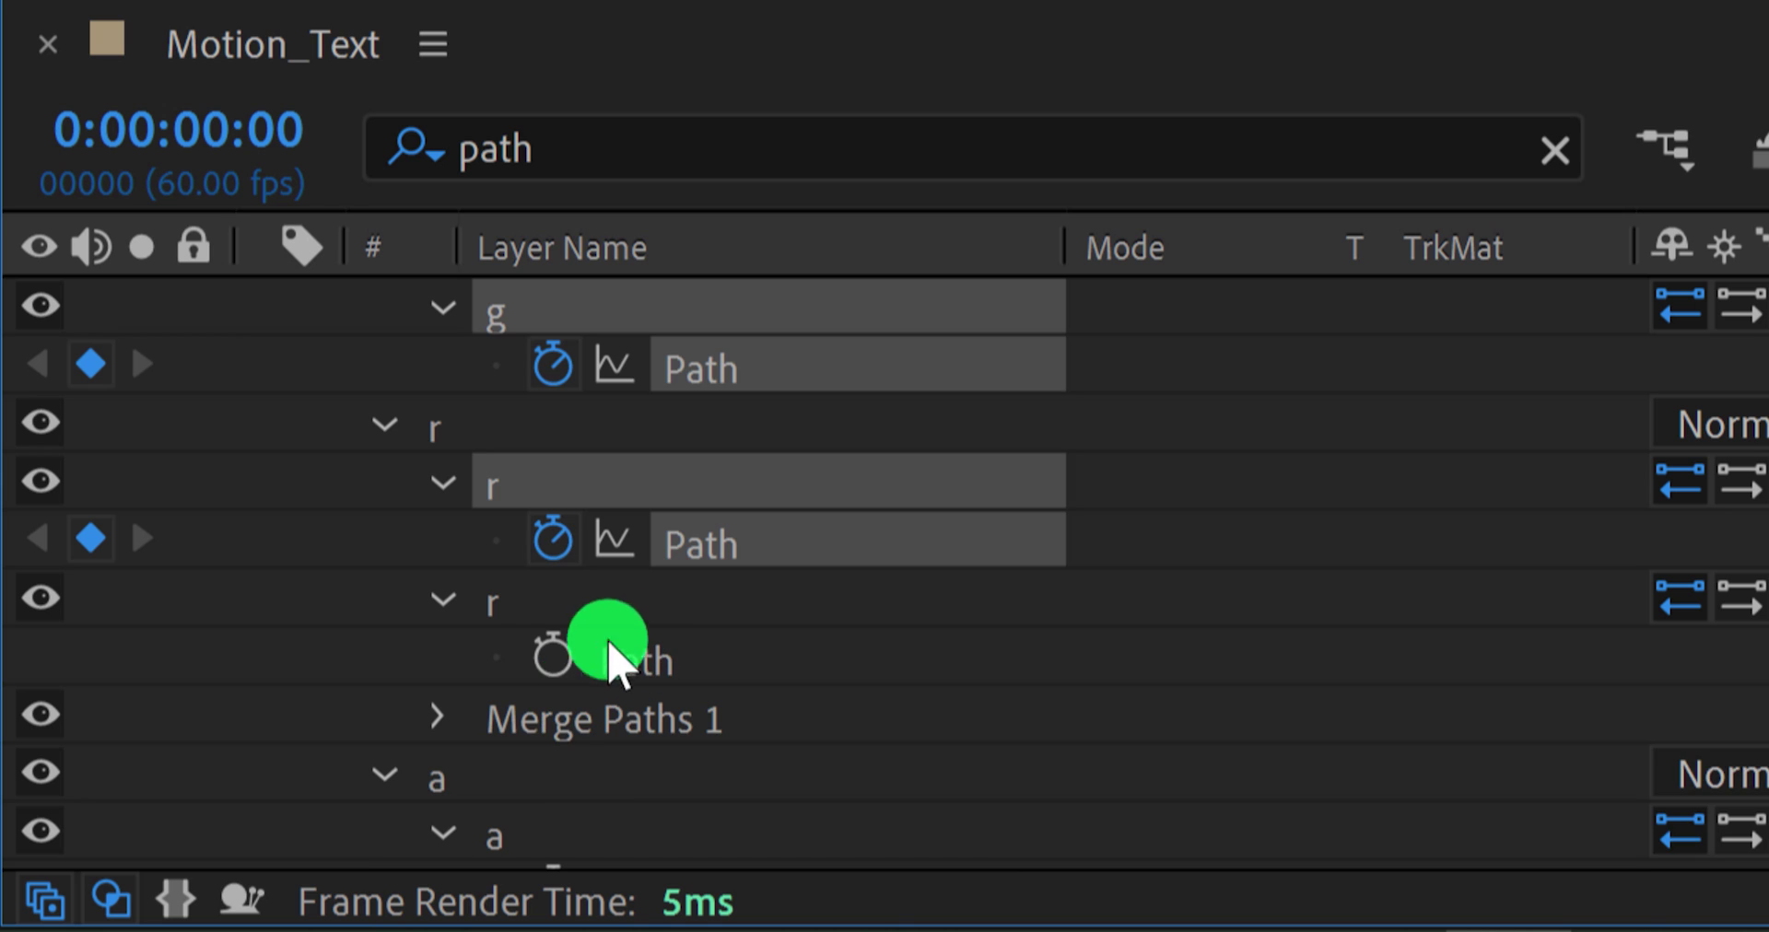
{"action": "left_click", "coordinate": [553, 659]}
{"action": "scroll", "coordinate": [584, 722], "scroll_direction": "down", "scroll_amount": 6}
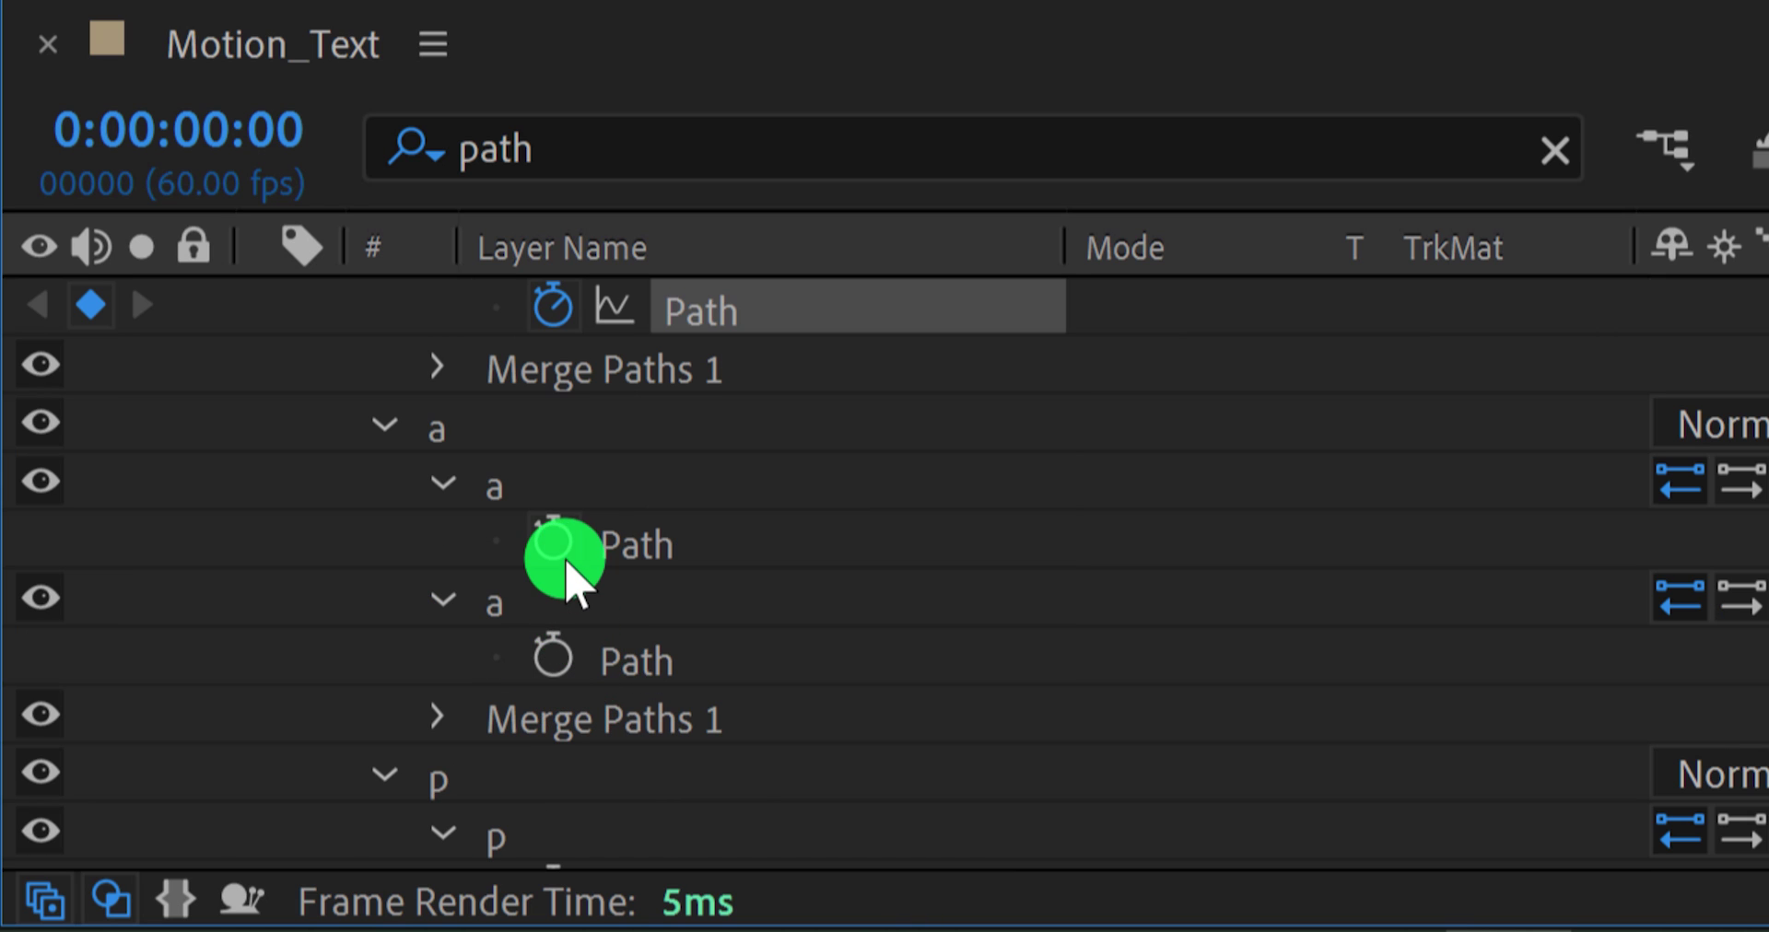
{"action": "left_click", "coordinate": [554, 545]}
{"action": "left_click", "coordinate": [552, 656]}
{"action": "scroll", "coordinate": [564, 690], "scroll_direction": "down", "scroll_amount": 3}
{"action": "left_click", "coordinate": [555, 714]}
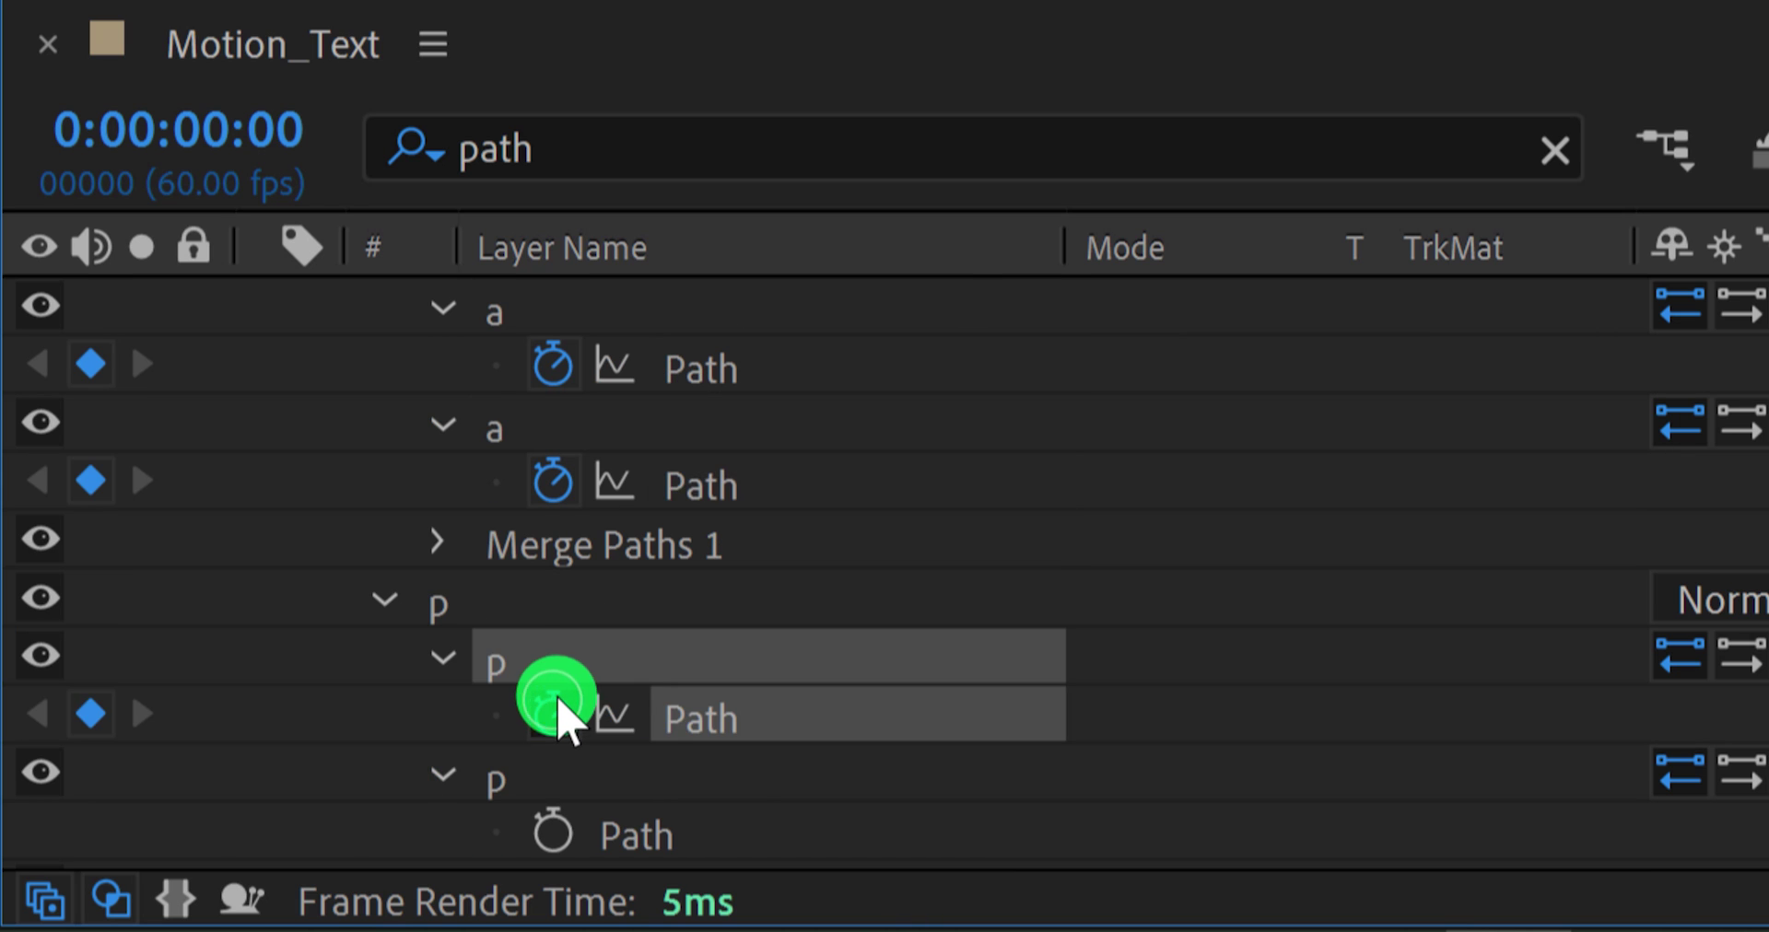
{"action": "scroll", "coordinate": [557, 709], "scroll_direction": "down", "scroll_amount": 3}
{"action": "left_click", "coordinate": [556, 660]}
{"action": "scroll", "coordinate": [565, 672], "scroll_direction": "down", "scroll_amount": 6}
{"action": "left_click", "coordinate": [553, 552]}
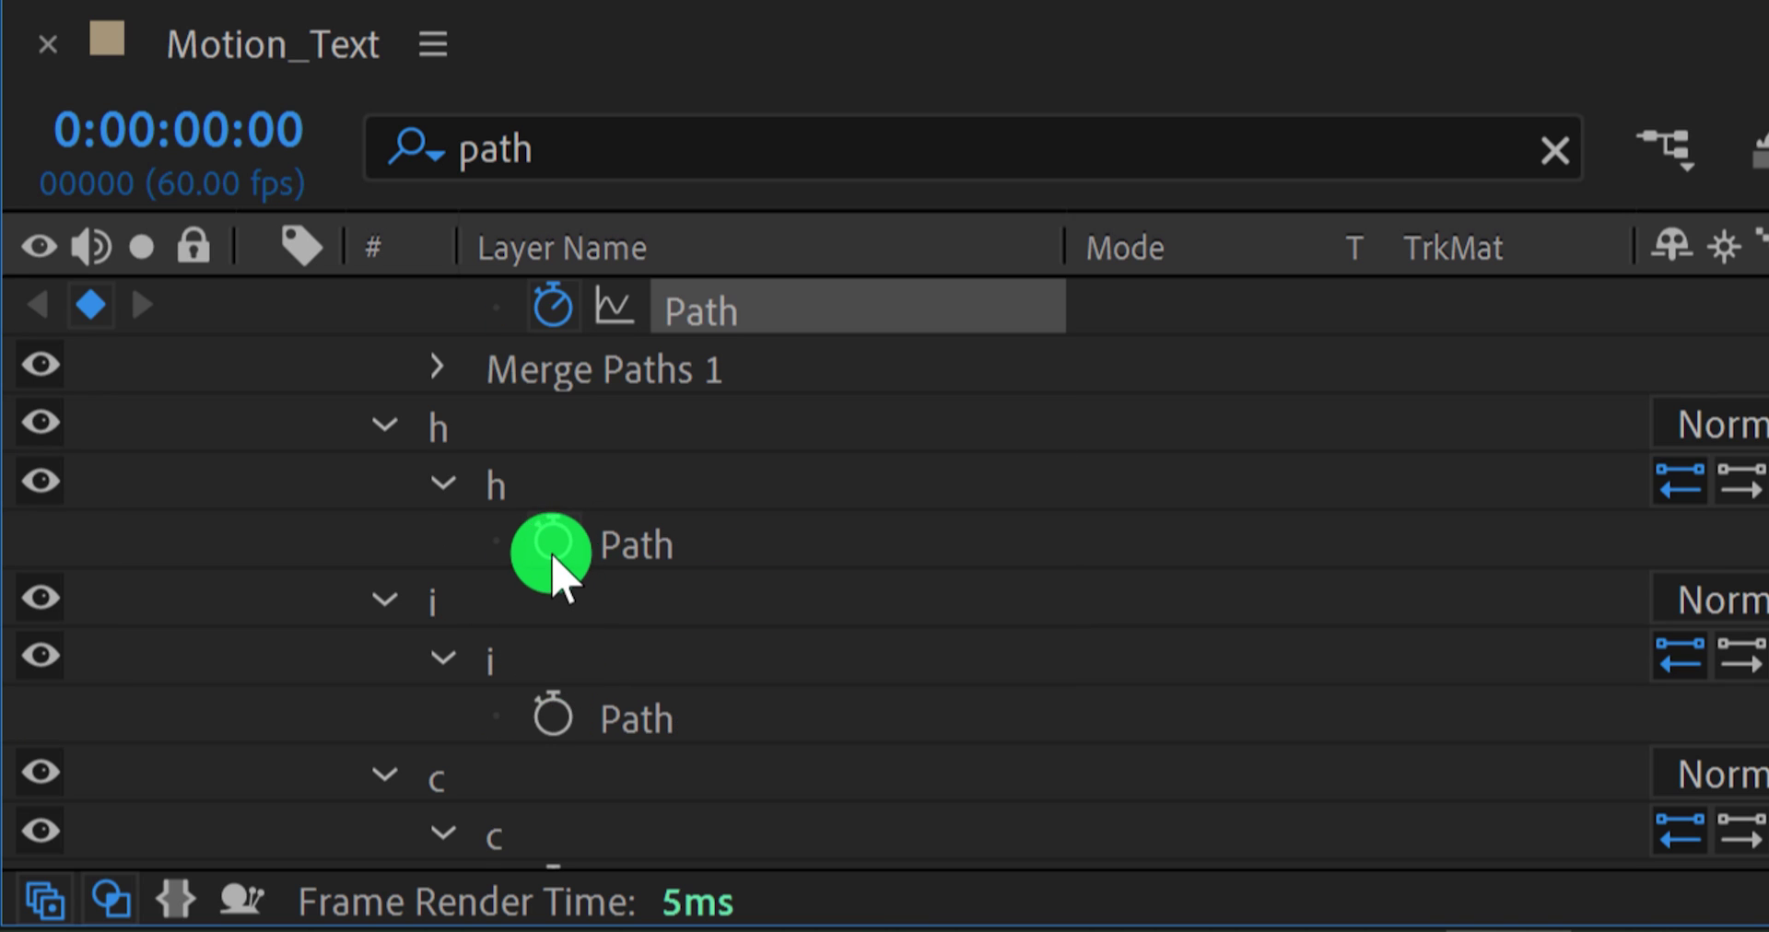
{"action": "left_click", "coordinate": [552, 717]}
{"action": "scroll", "coordinate": [626, 650], "scroll_direction": "down", "scroll_amount": 5}
{"action": "left_click", "coordinate": [551, 608]}
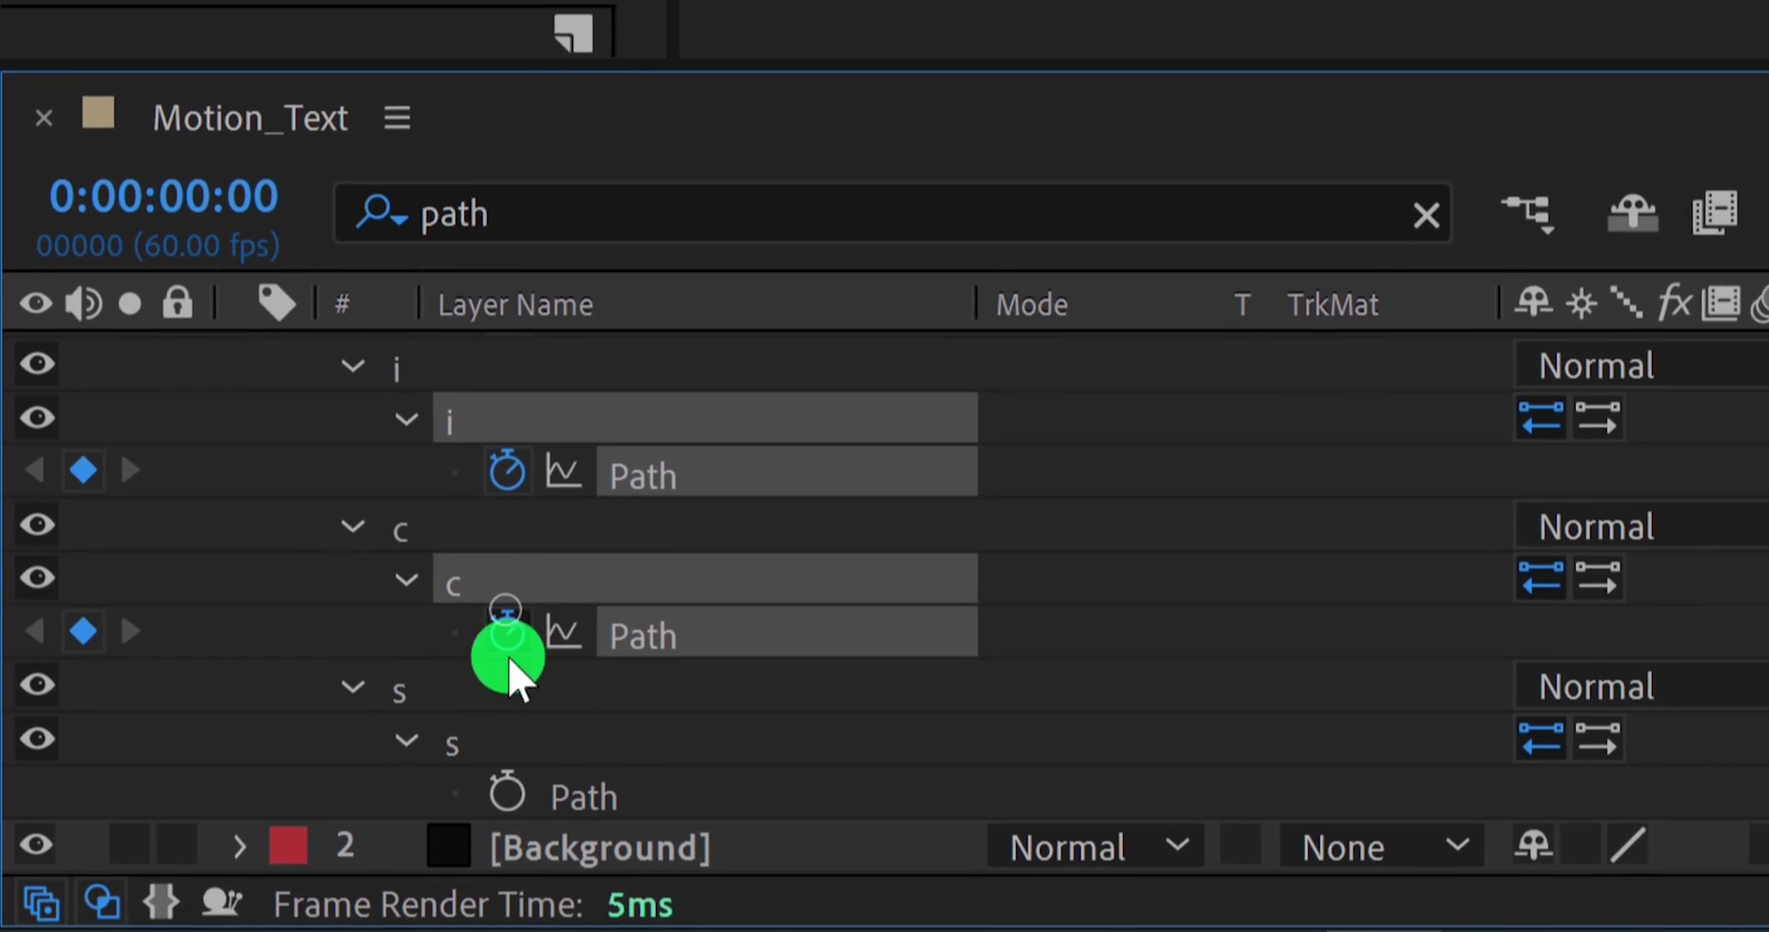
{"action": "left_click", "coordinate": [506, 794]}
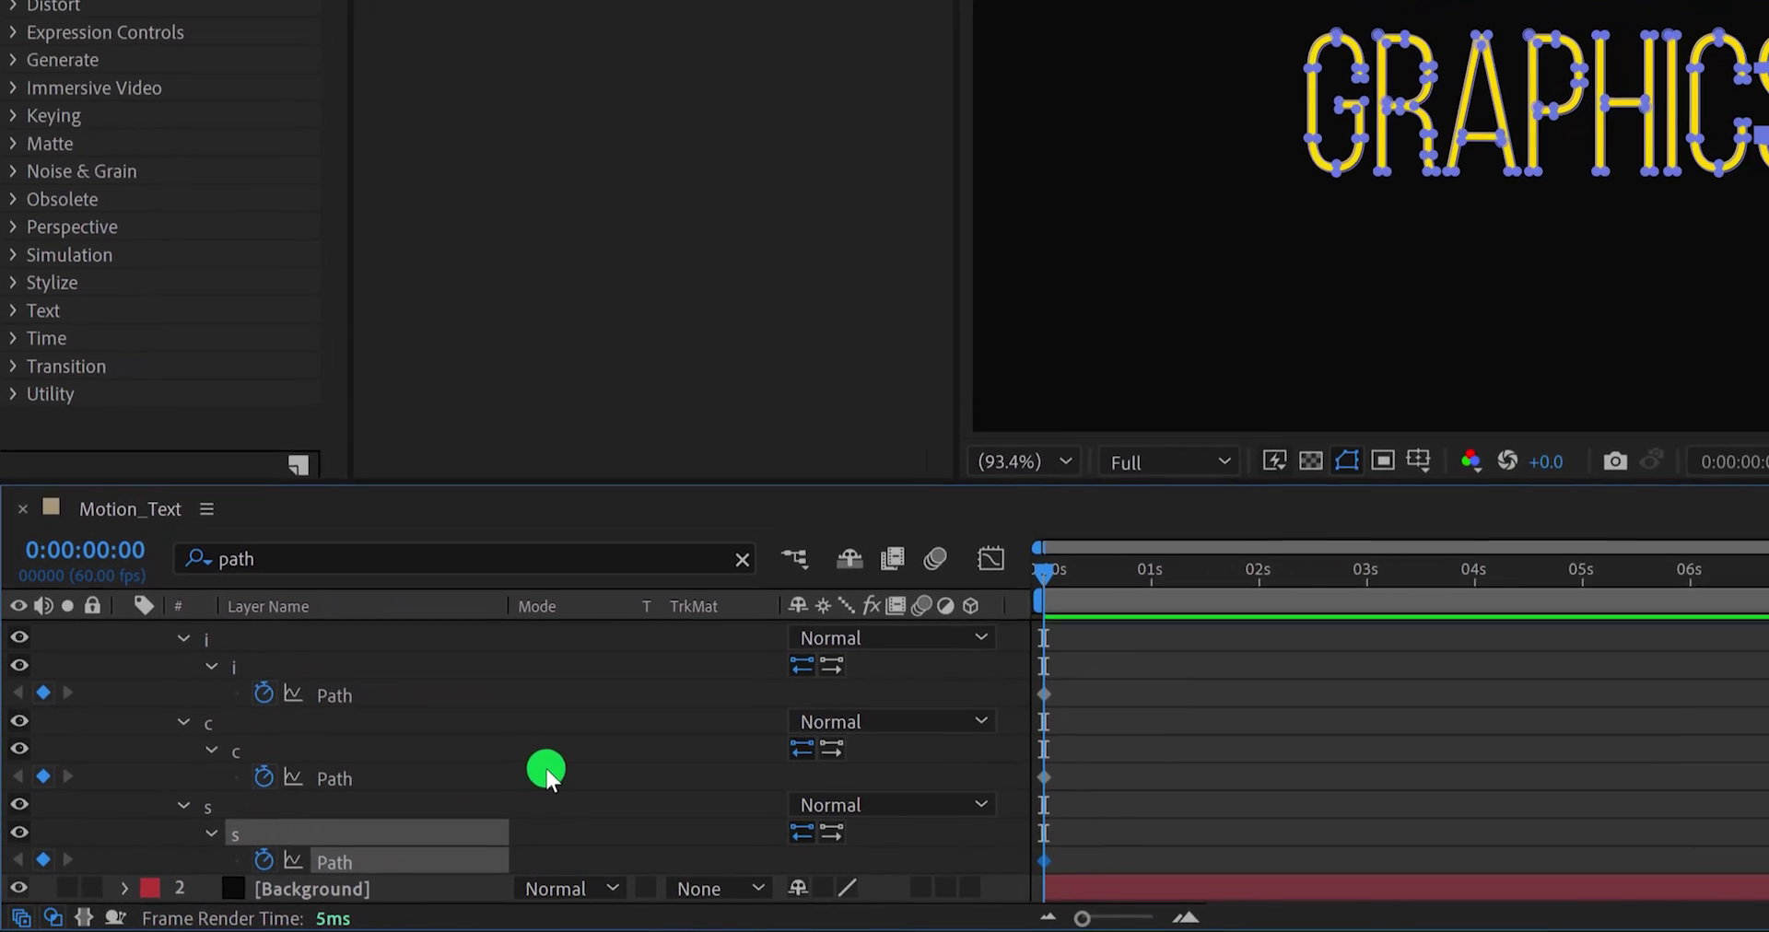
Step: Show only the keyframed letter Path properties with U and move the playhead to 0:00:01:59
{"action": "key", "text": "u"}
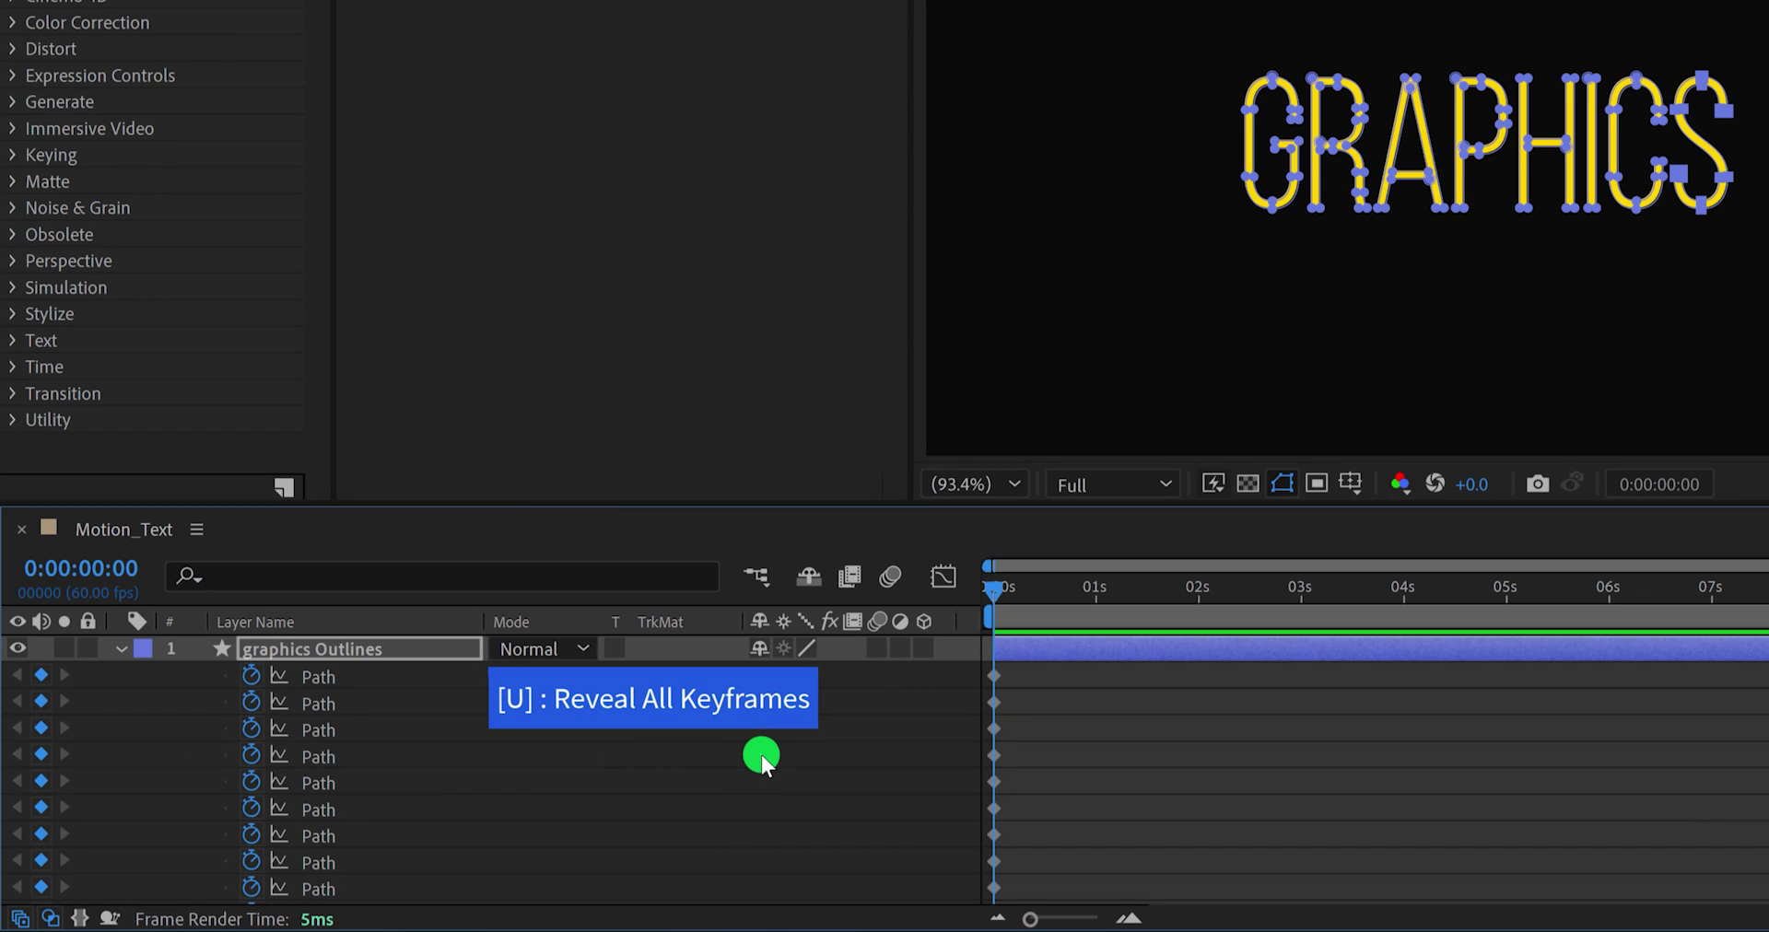
{"action": "left_click", "coordinate": [761, 755]}
{"action": "scroll", "coordinate": [589, 803], "scroll_direction": "down", "scroll_amount": 1}
{"action": "scroll", "coordinate": [590, 803], "scroll_direction": "up", "scroll_amount": 1}
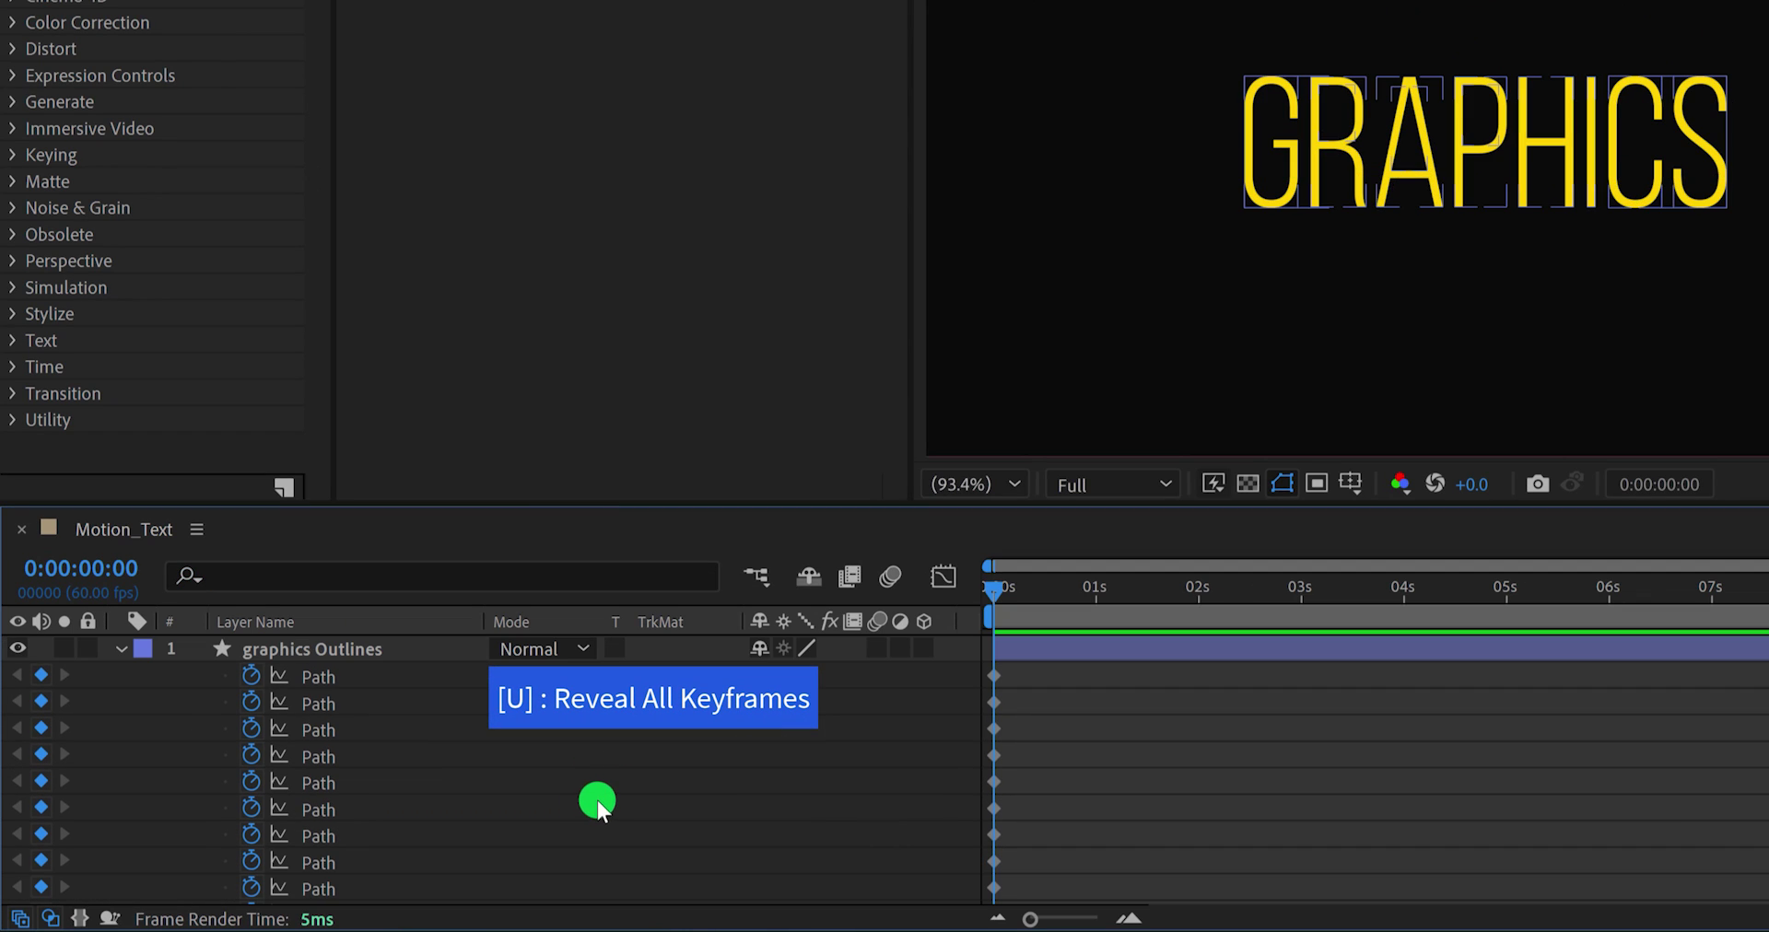
{"action": "left_click", "coordinate": [1197, 597]}
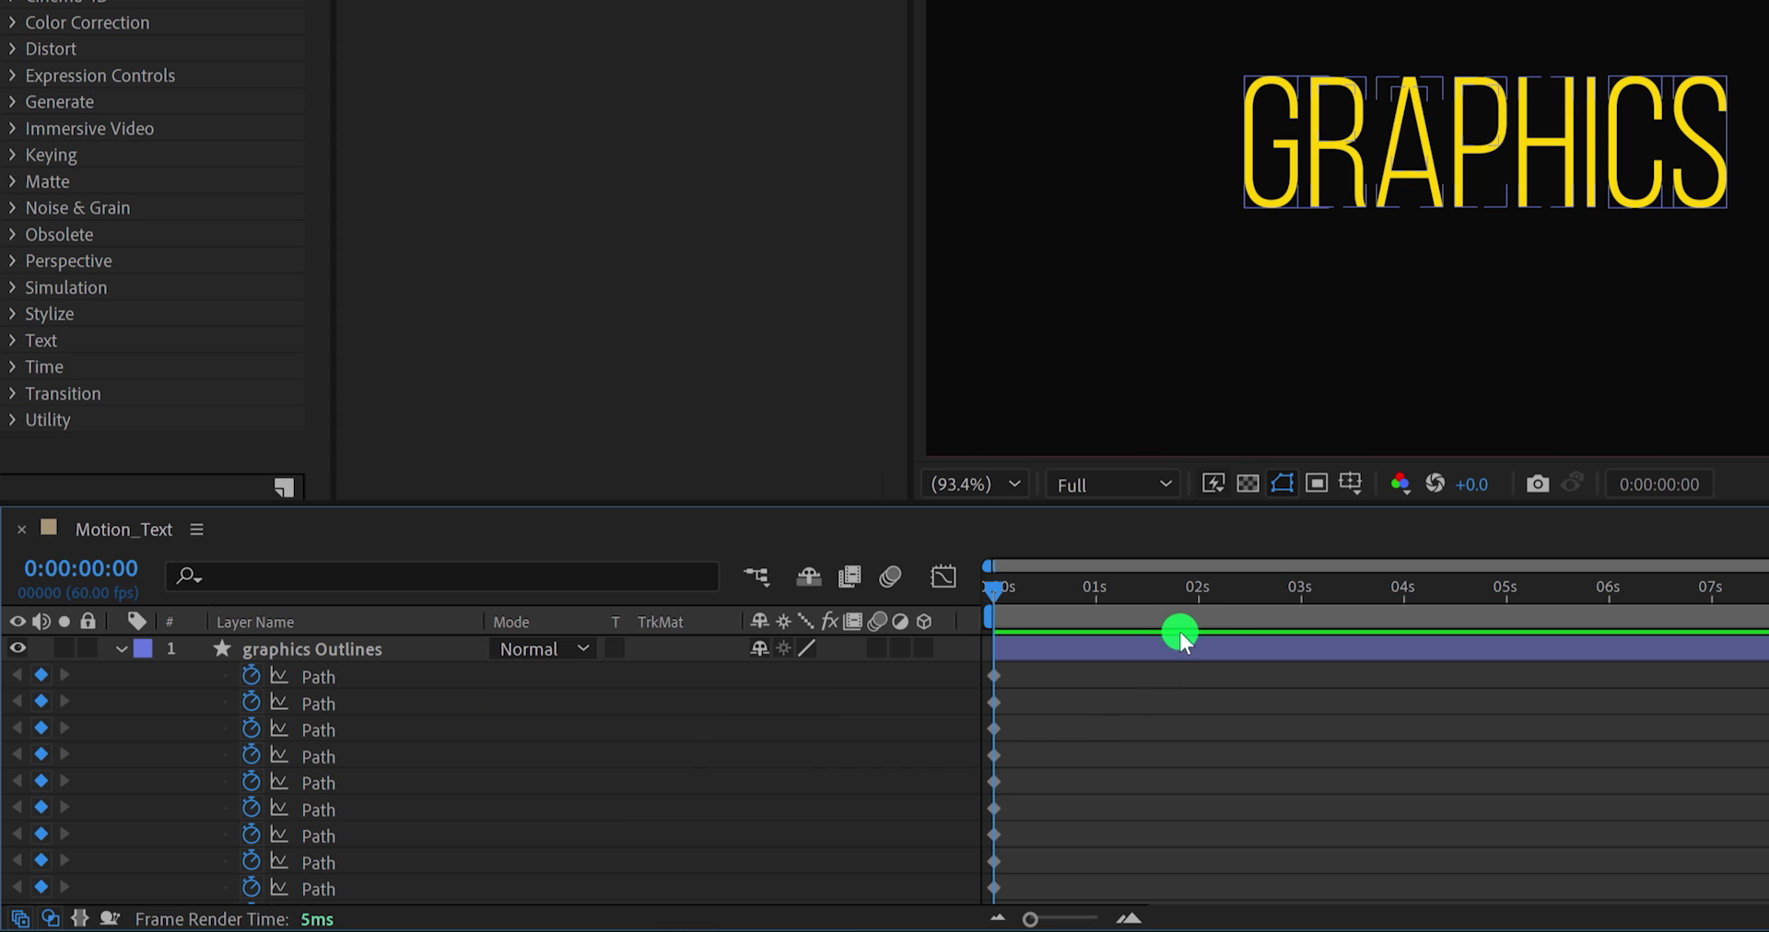
Step: Move the playhead to 0:00:01:00, select graphics Outlines, and zoom the view to 200%
{"action": "left_click", "coordinate": [1197, 595]}
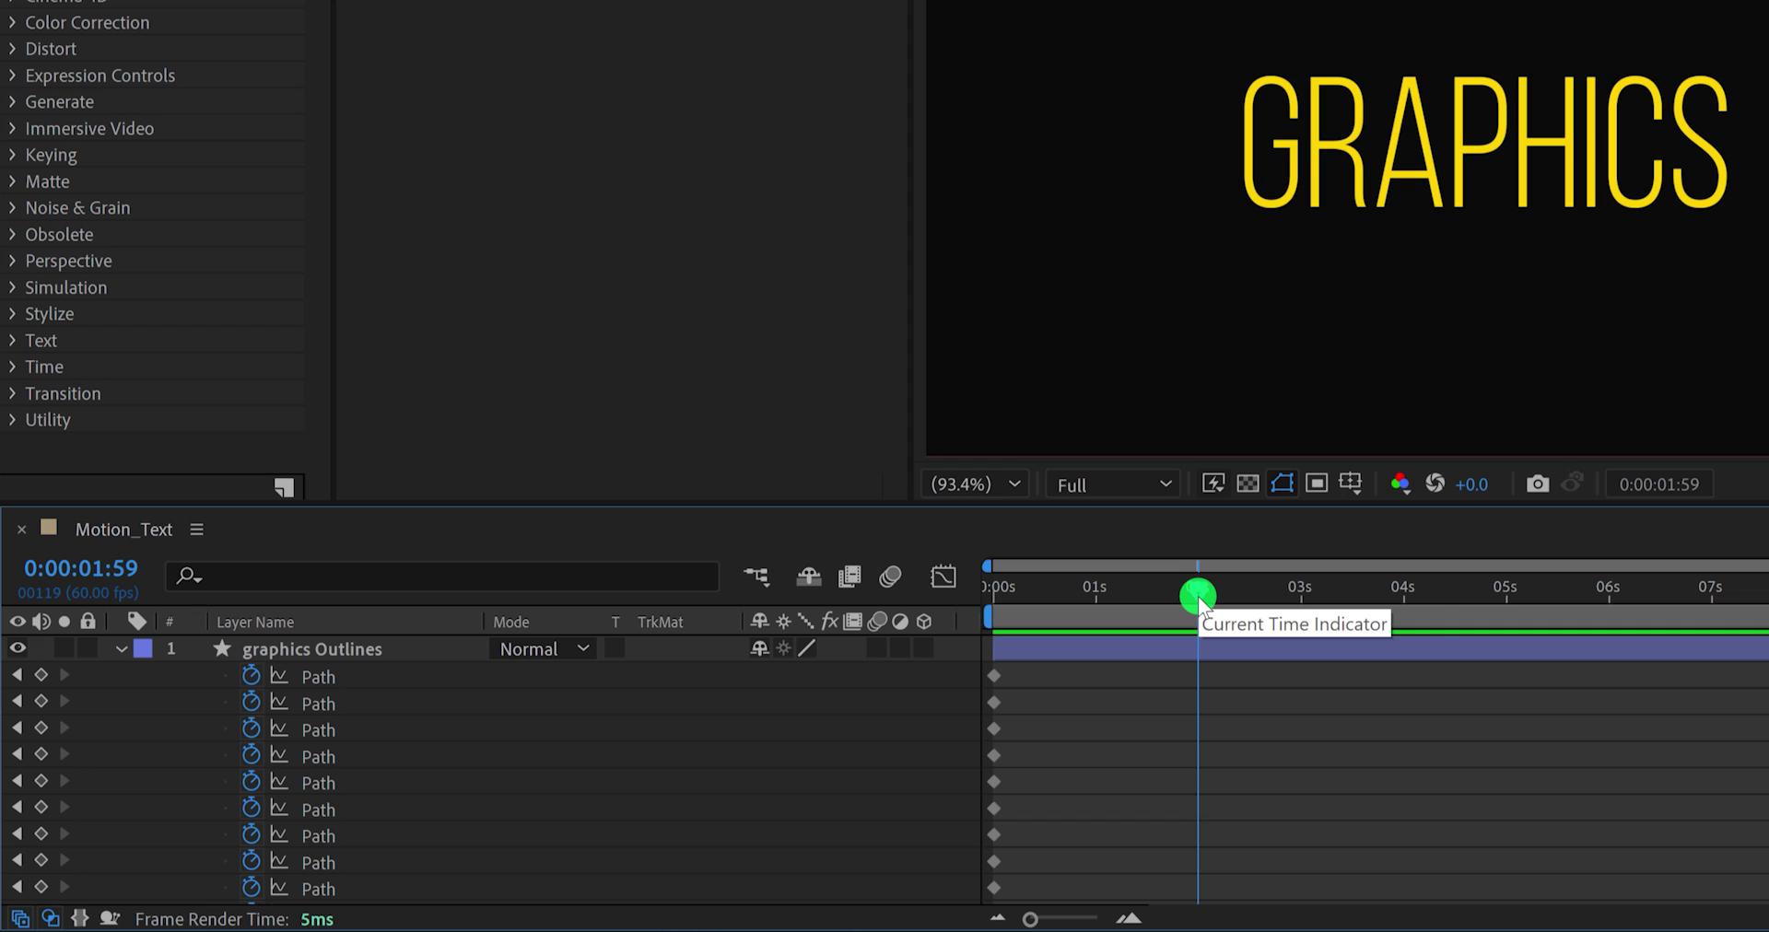
{"action": "left_click", "coordinate": [1097, 595]}
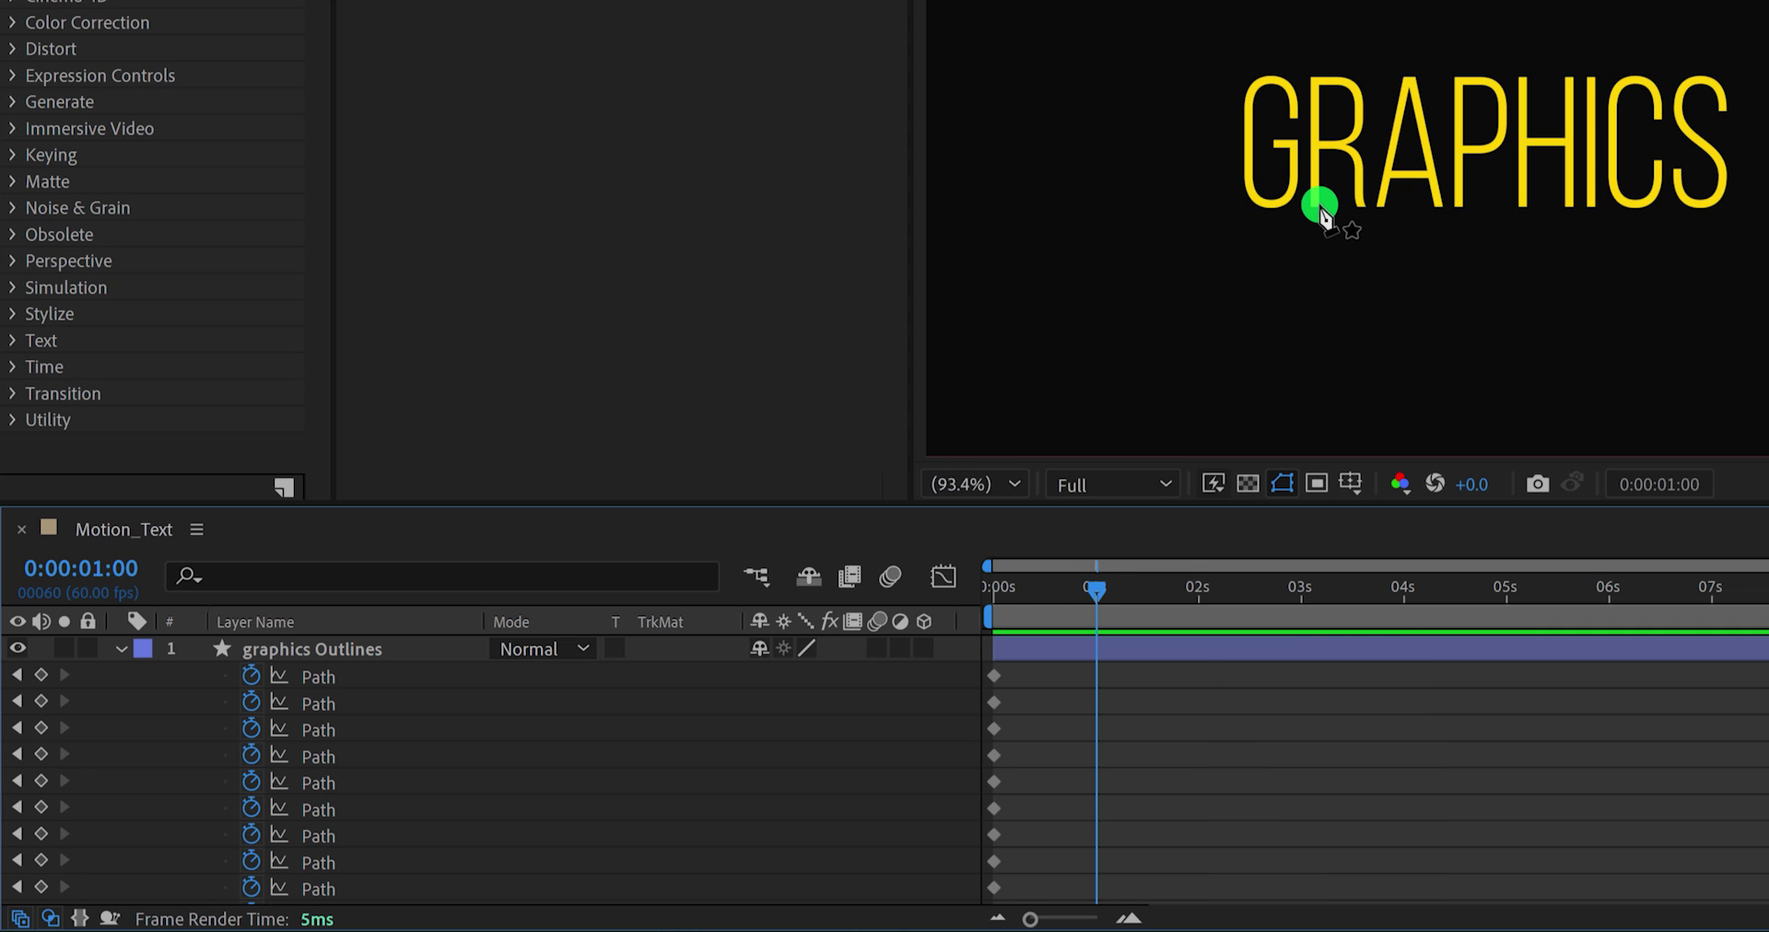
{"action": "left_click", "coordinate": [433, 650]}
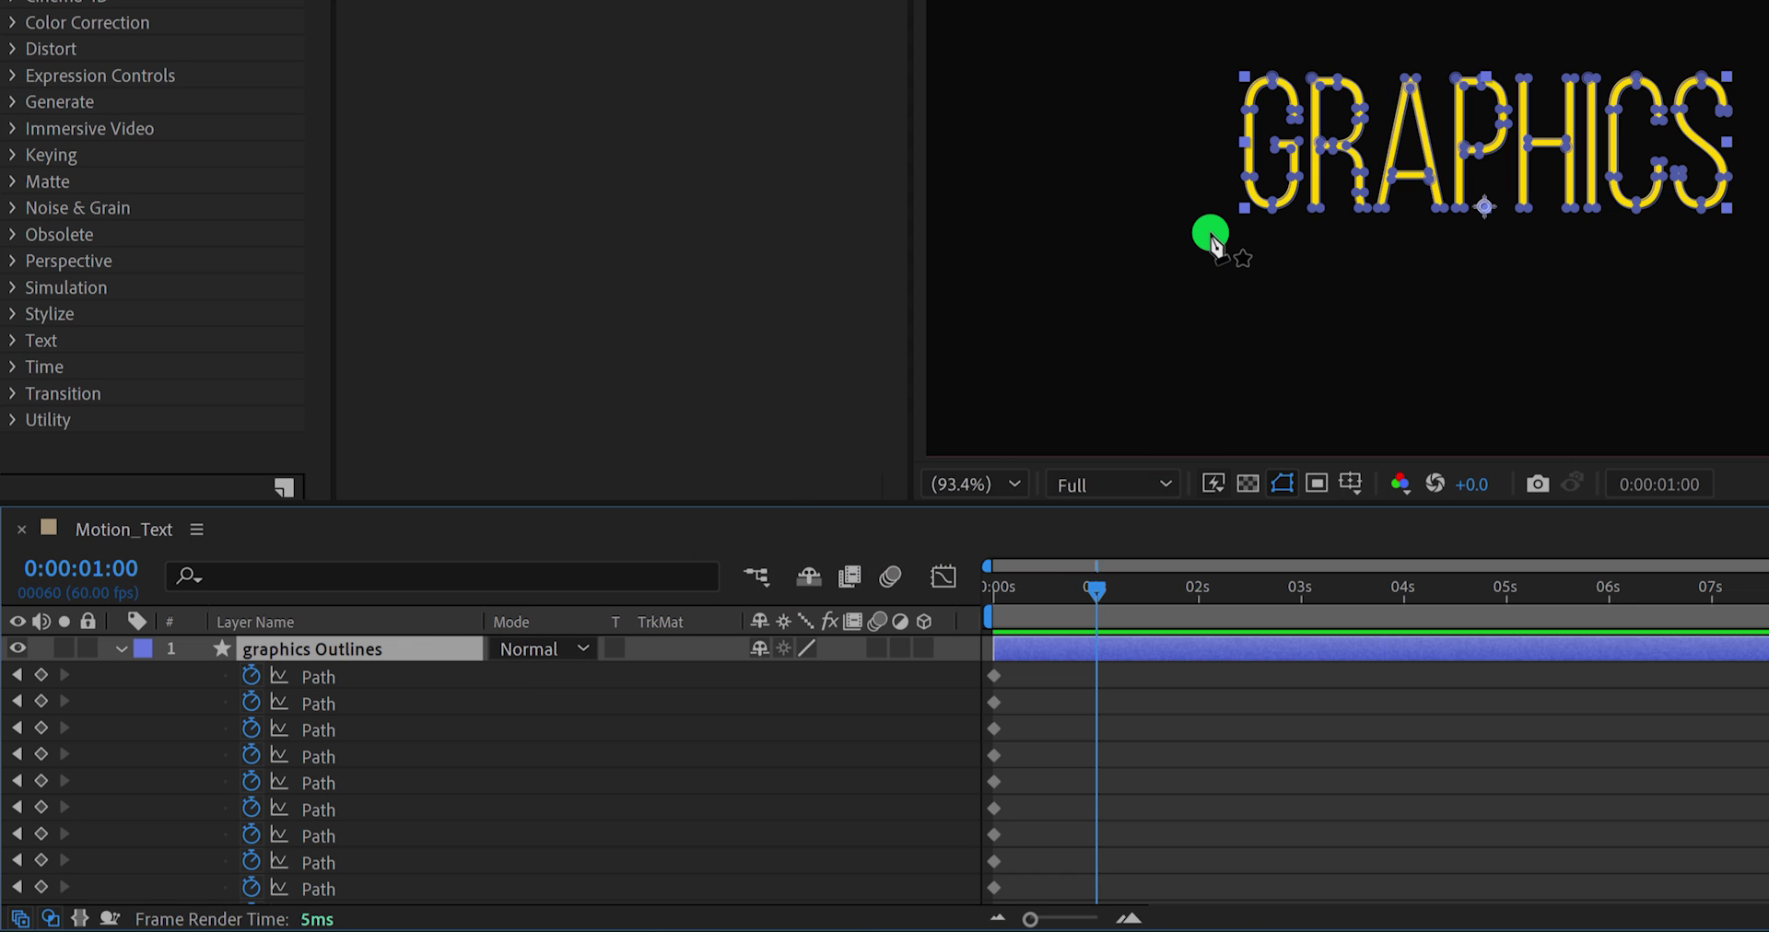
{"action": "key", "text": "period"}
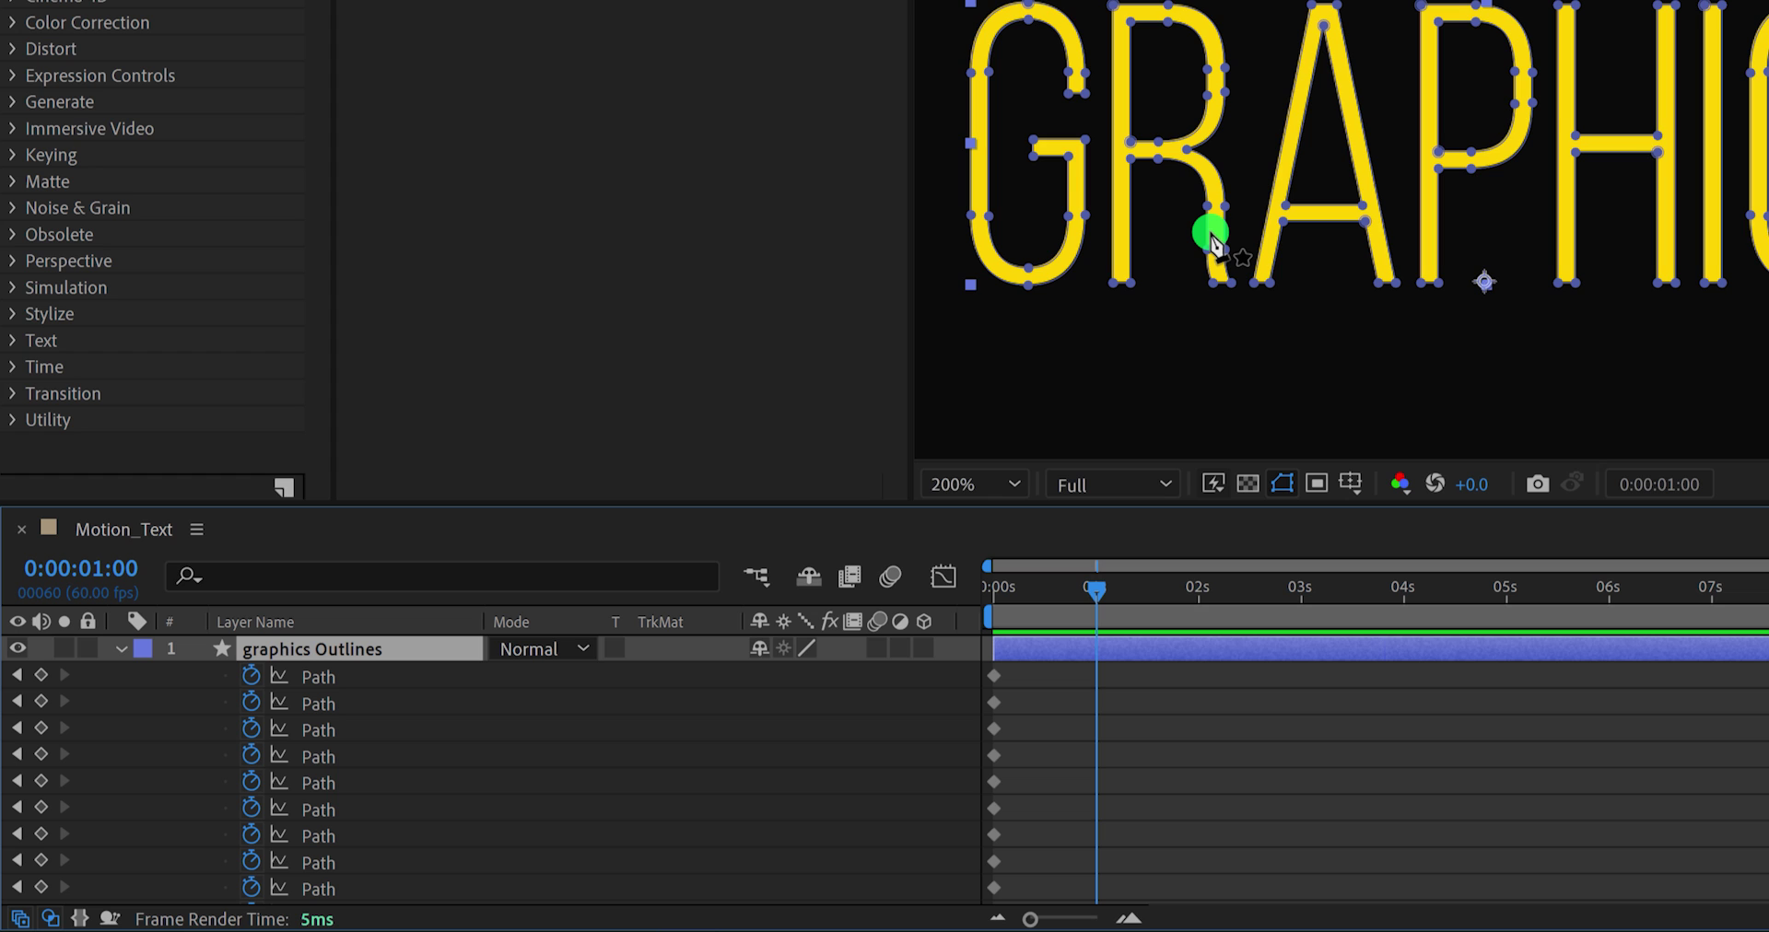
Step: Select the G's three bottom vertices and nudge them down with Shift+arrow keys to stretch the letter
{"action": "key", "text": "space"}
{"action": "left_click_drag", "start_coordinate": [1114, 276], "coordinate": [1217, 257]}
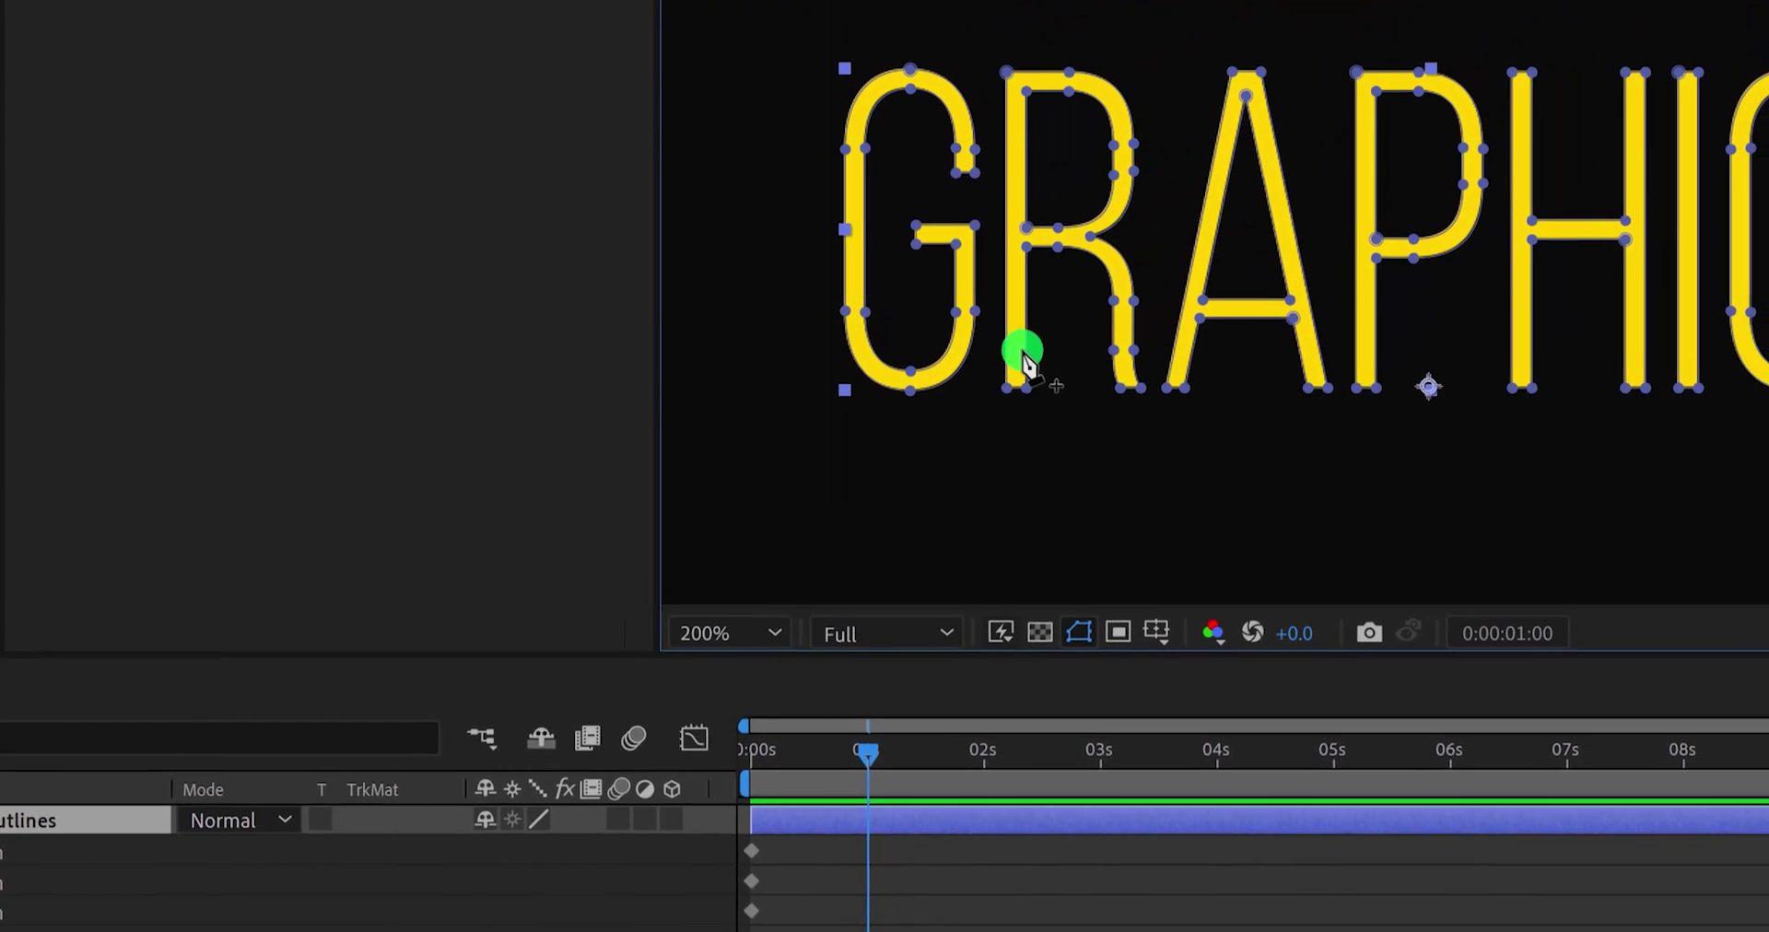
{"action": "left_click", "coordinate": [975, 320]}
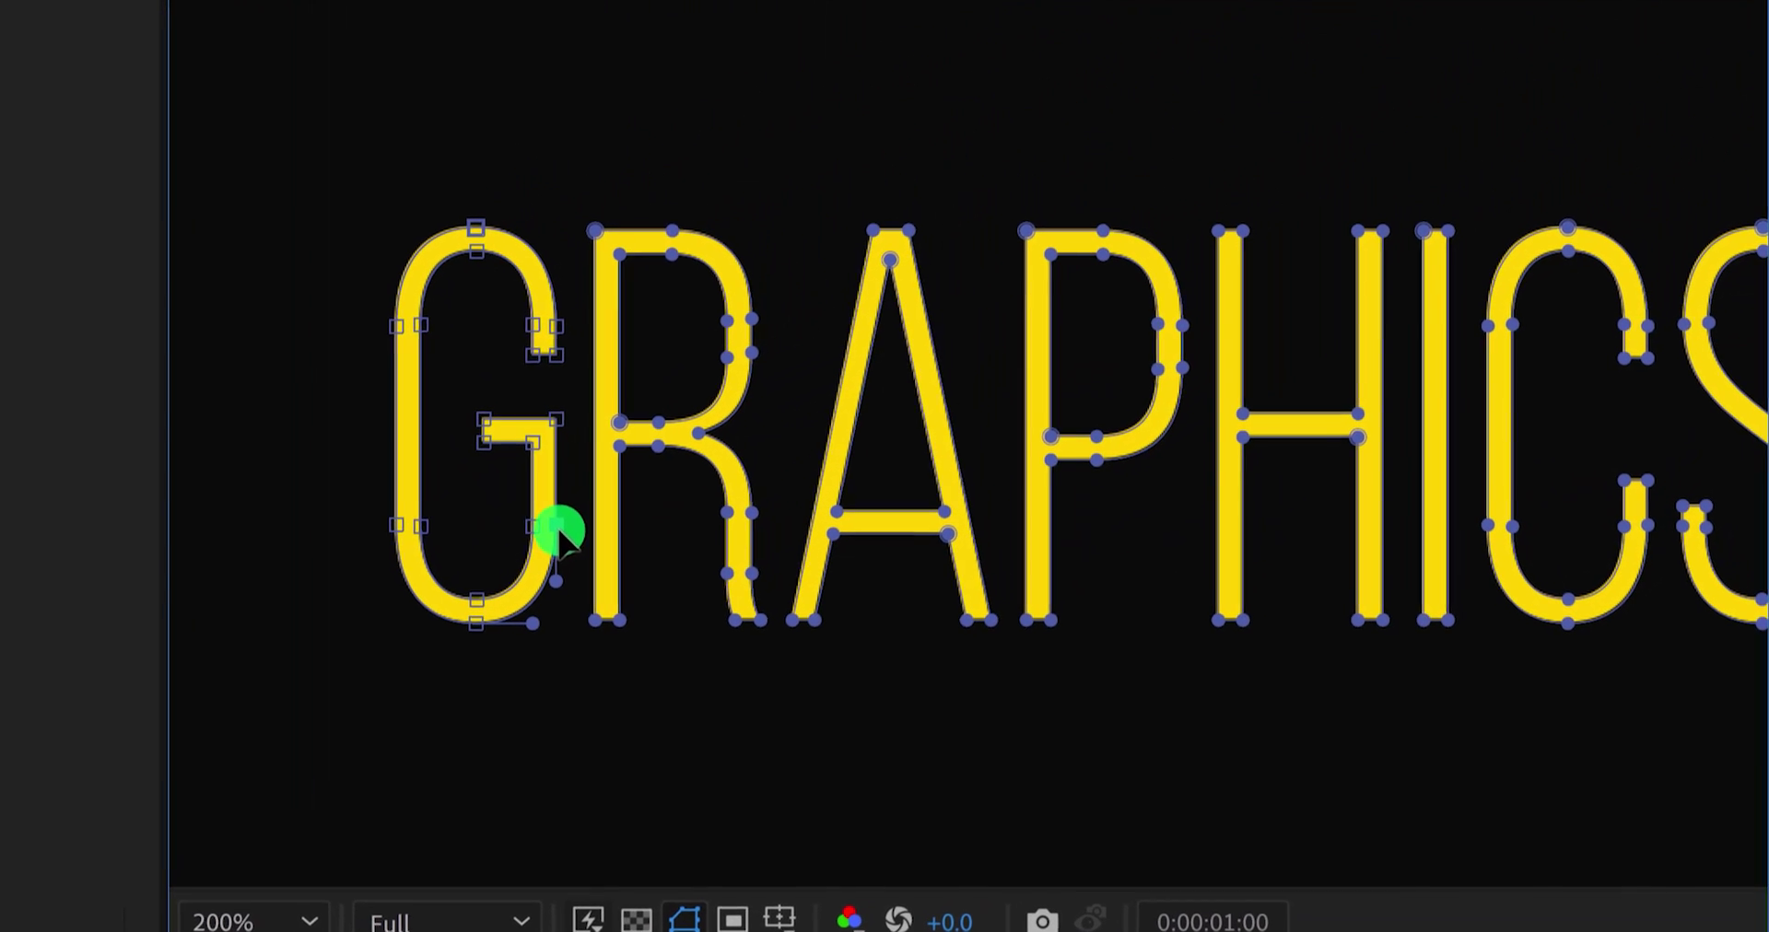
{"action": "left_click", "coordinate": [533, 531], "text": "shift"}
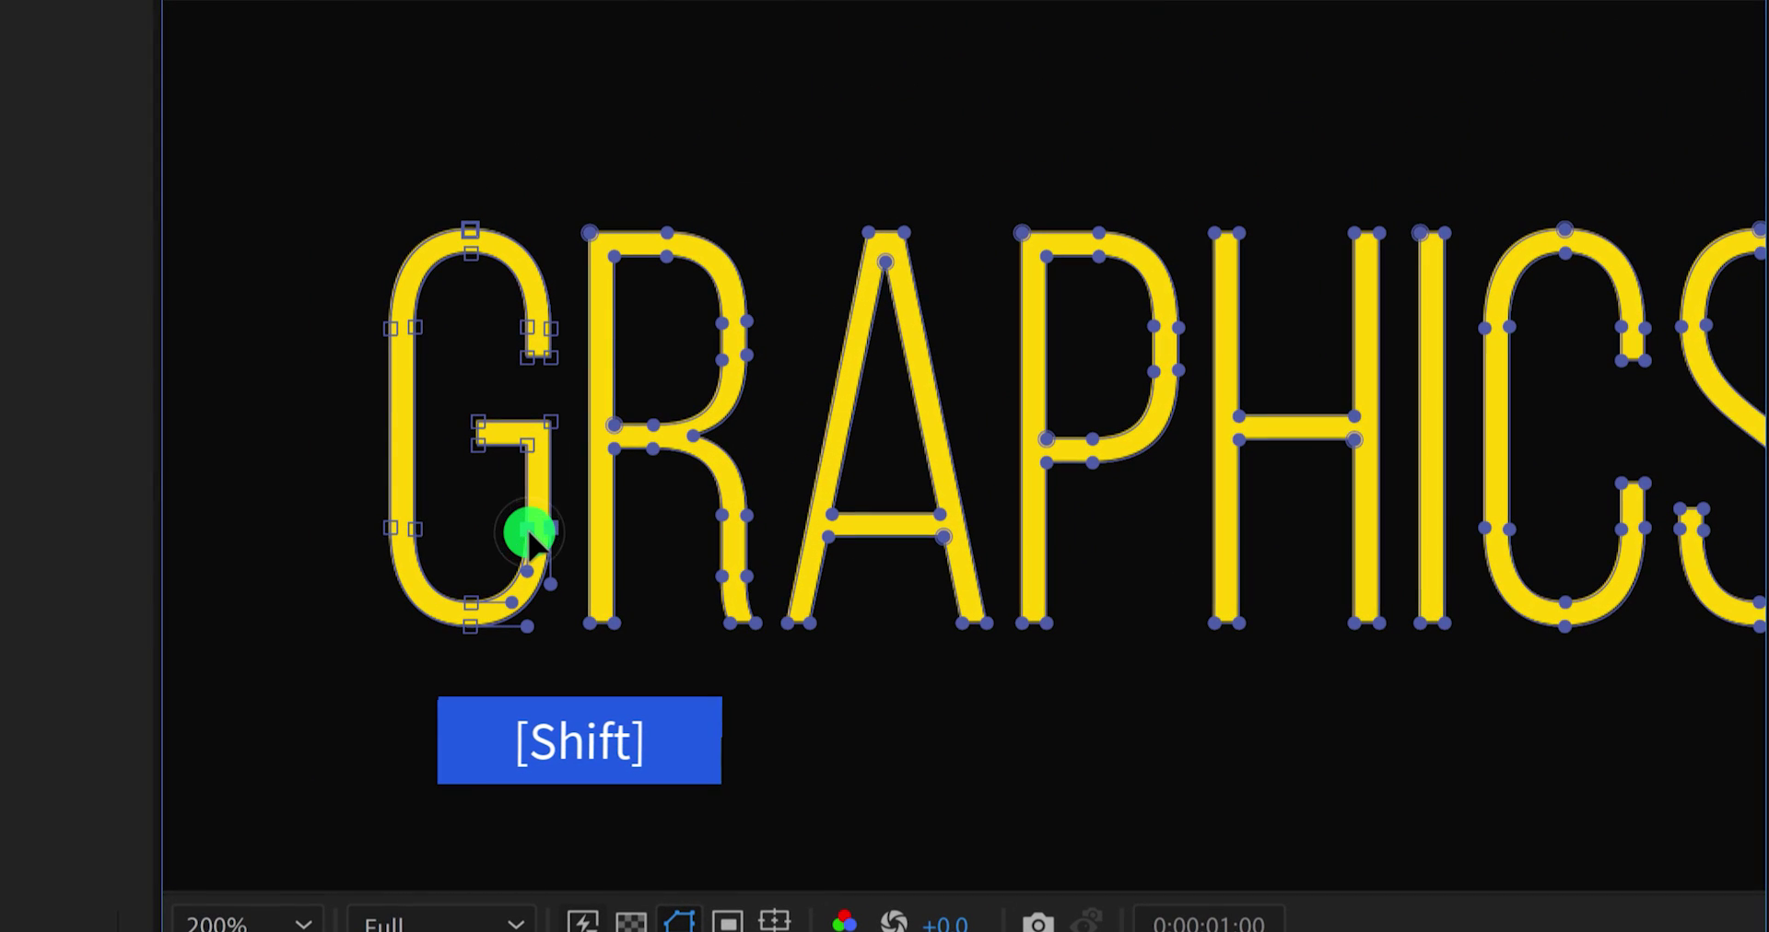
{"action": "left_click", "coordinate": [394, 528], "text": "shift"}
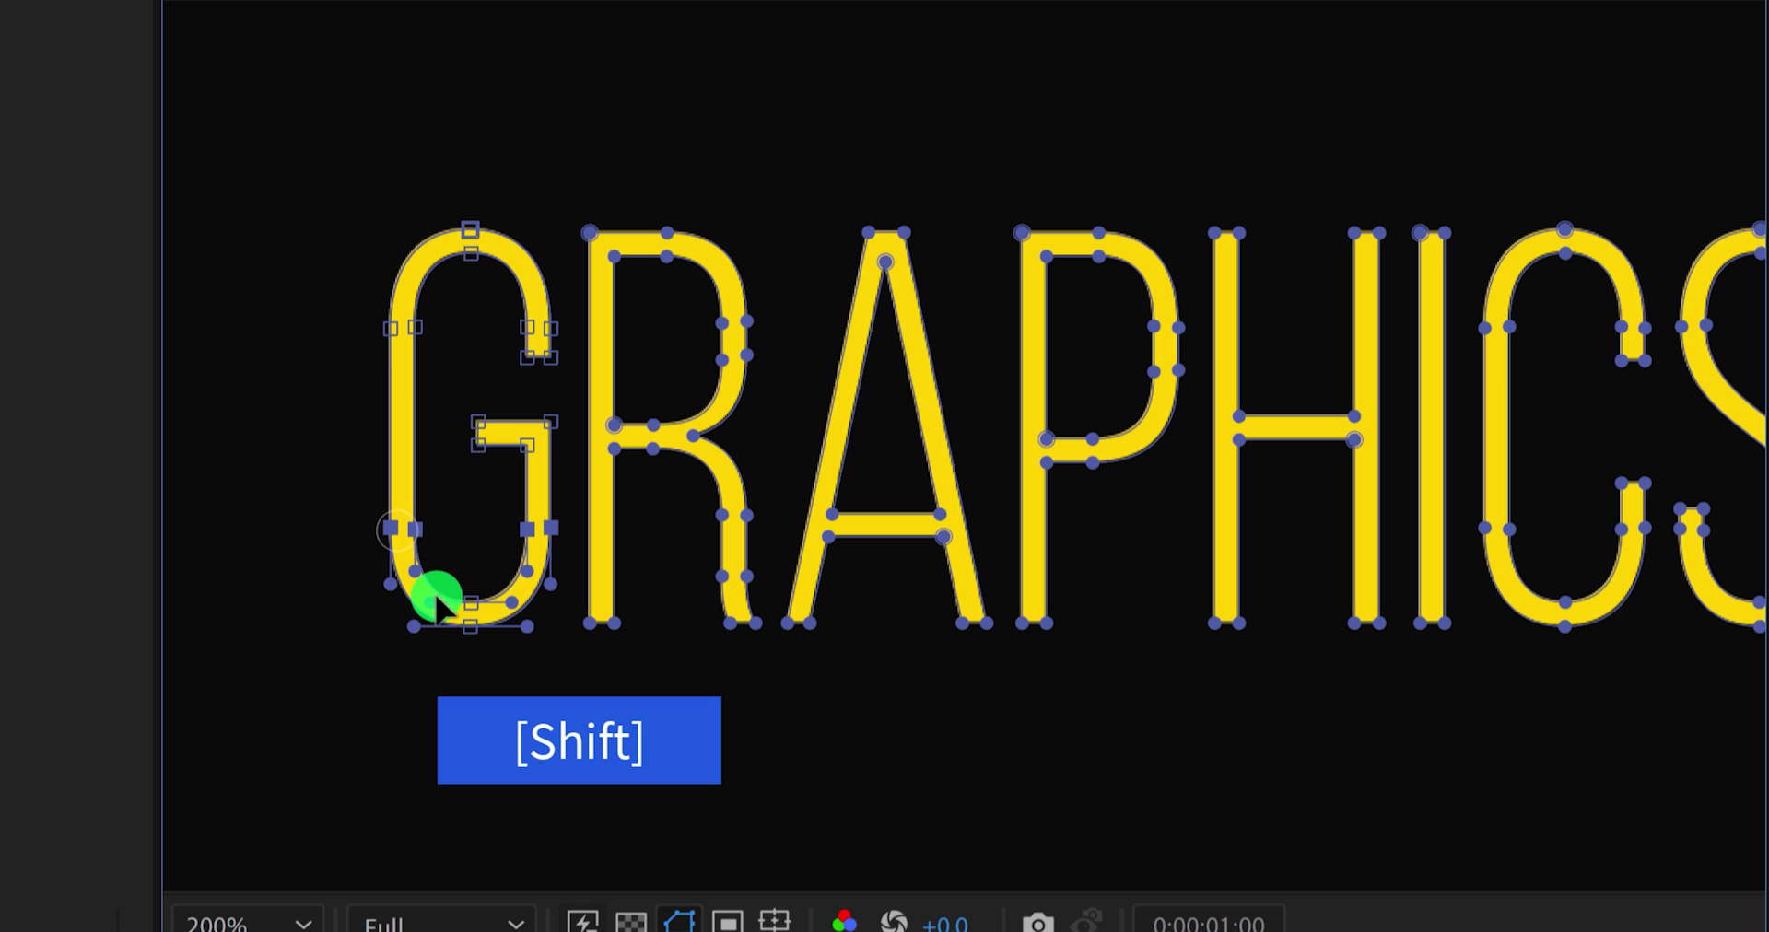
{"action": "left_click", "coordinate": [468, 600], "text": "shift"}
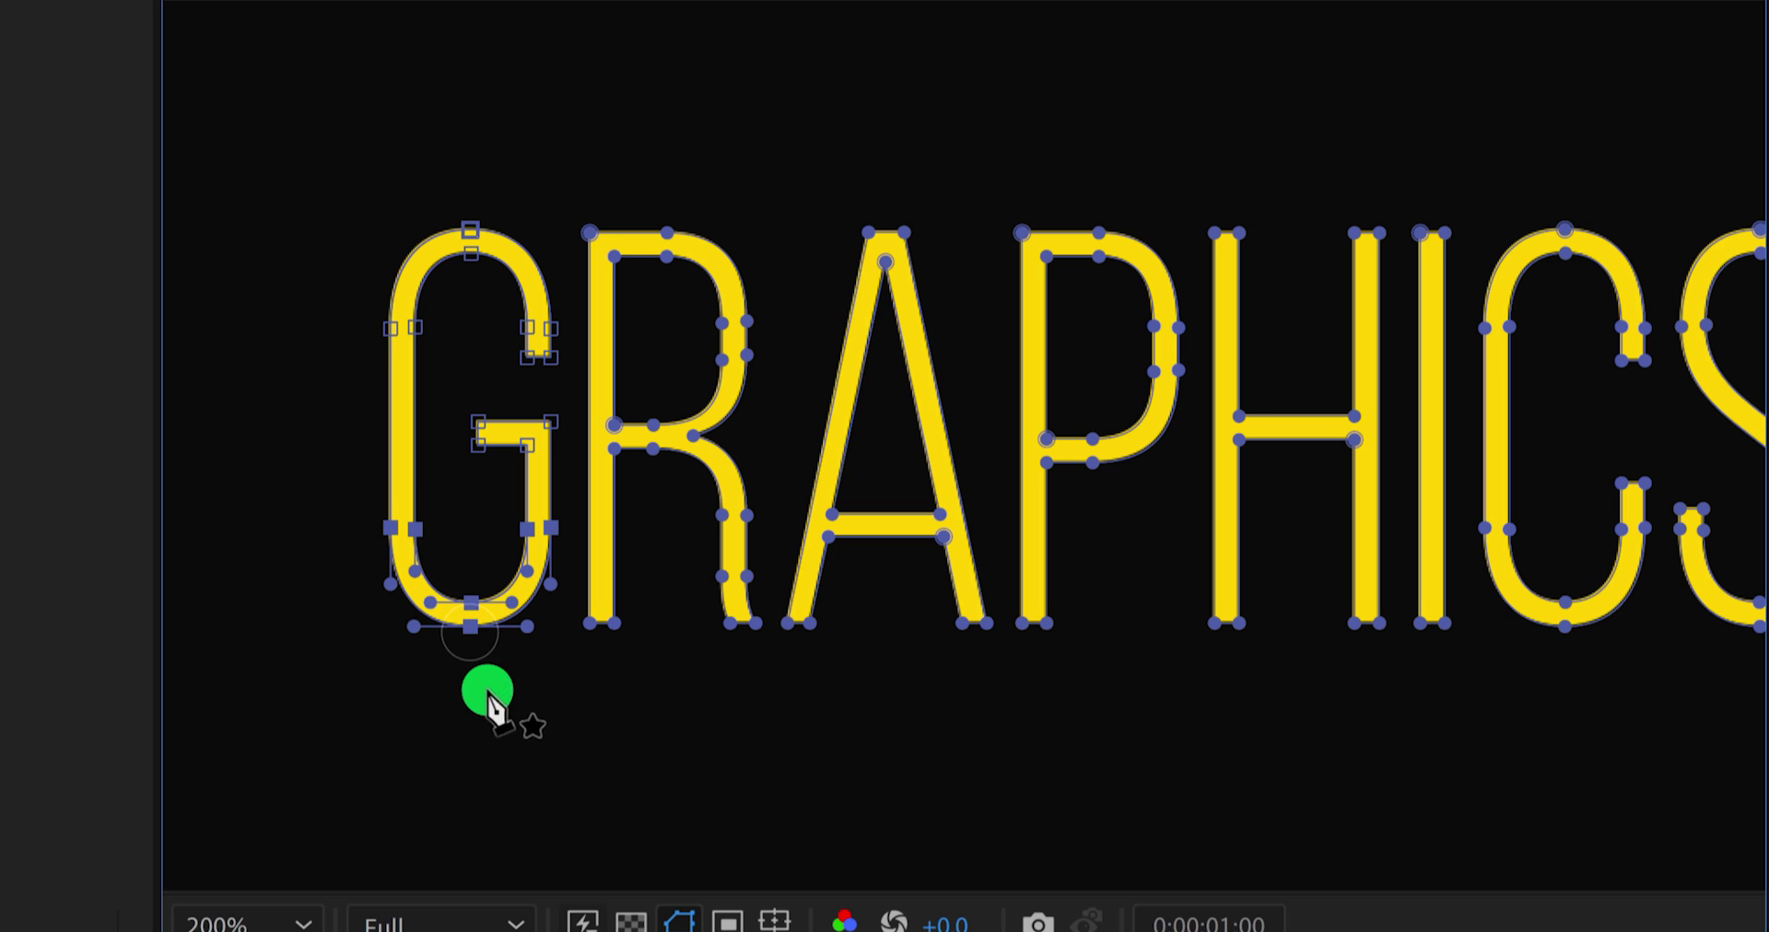
{"action": "key", "text": "shift+Down"}
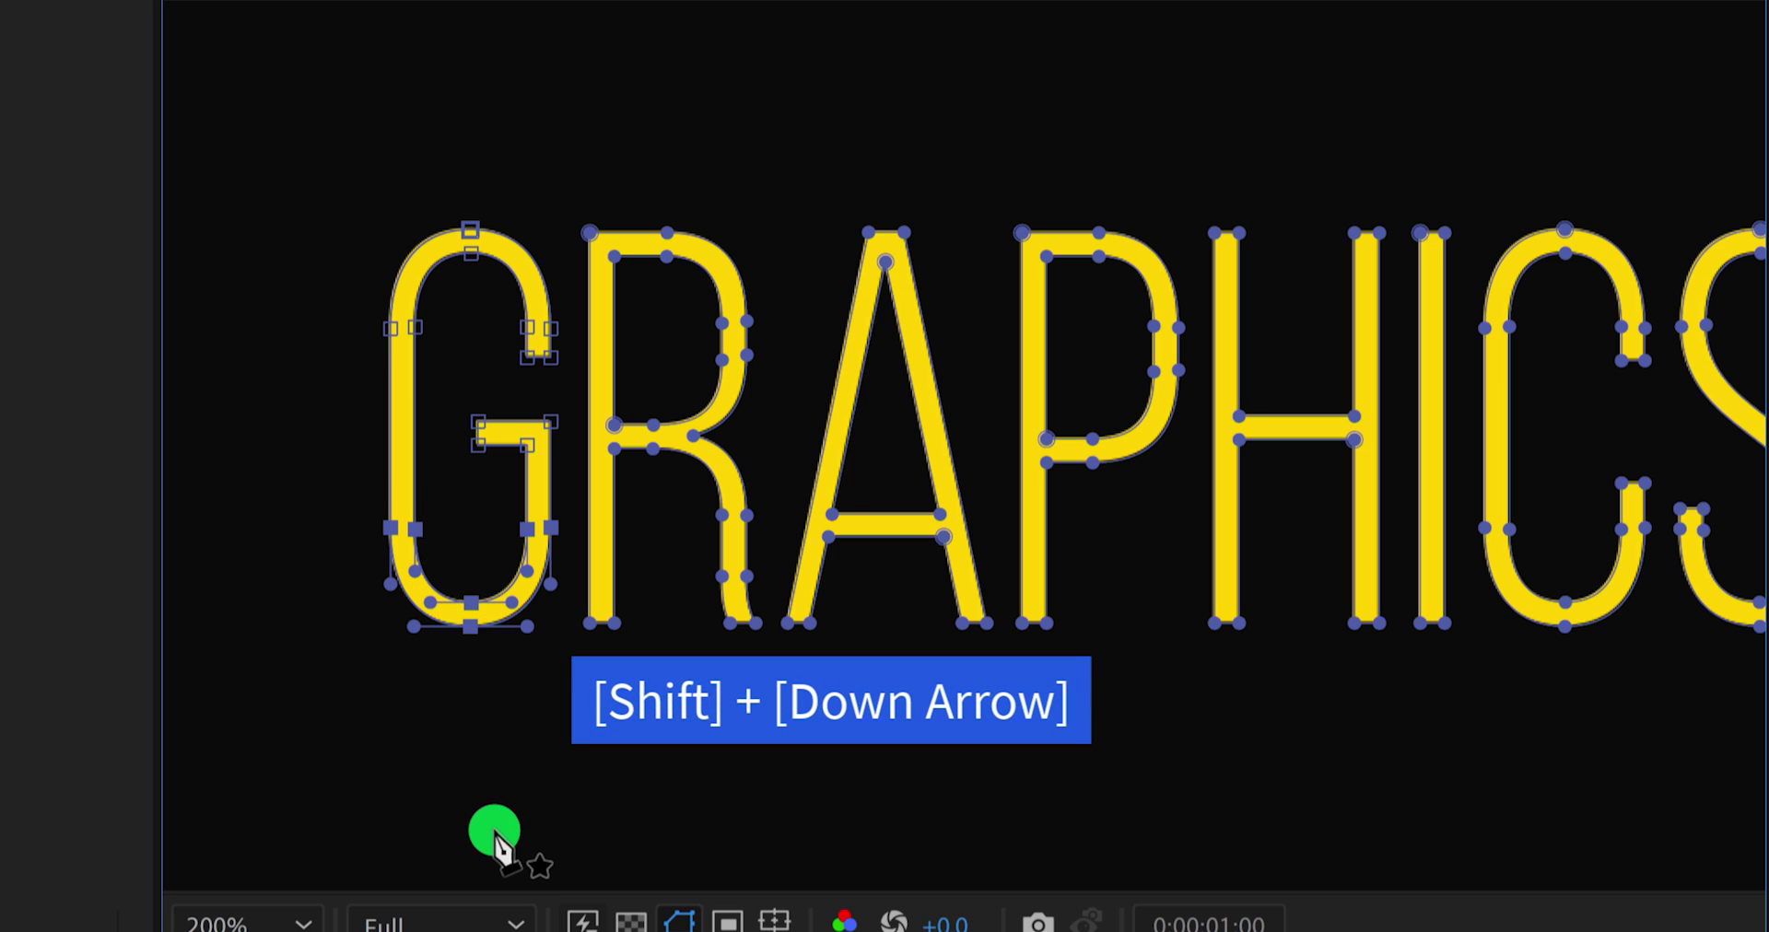
{"action": "key", "text": "shift+Down"}
{"action": "key", "text": "shift+Down"}
{"action": "key", "text": "shift+Down"}
{"action": "key", "text": "shift+Down"}
{"action": "key", "text": "shift+Down"}
{"action": "key", "text": "shift+Down"}
{"action": "key", "text": "shift+Down"}
{"action": "key", "text": "shift+Down"}
{"action": "key", "text": "shift+Down"}
{"action": "key", "text": "shift+Down"}
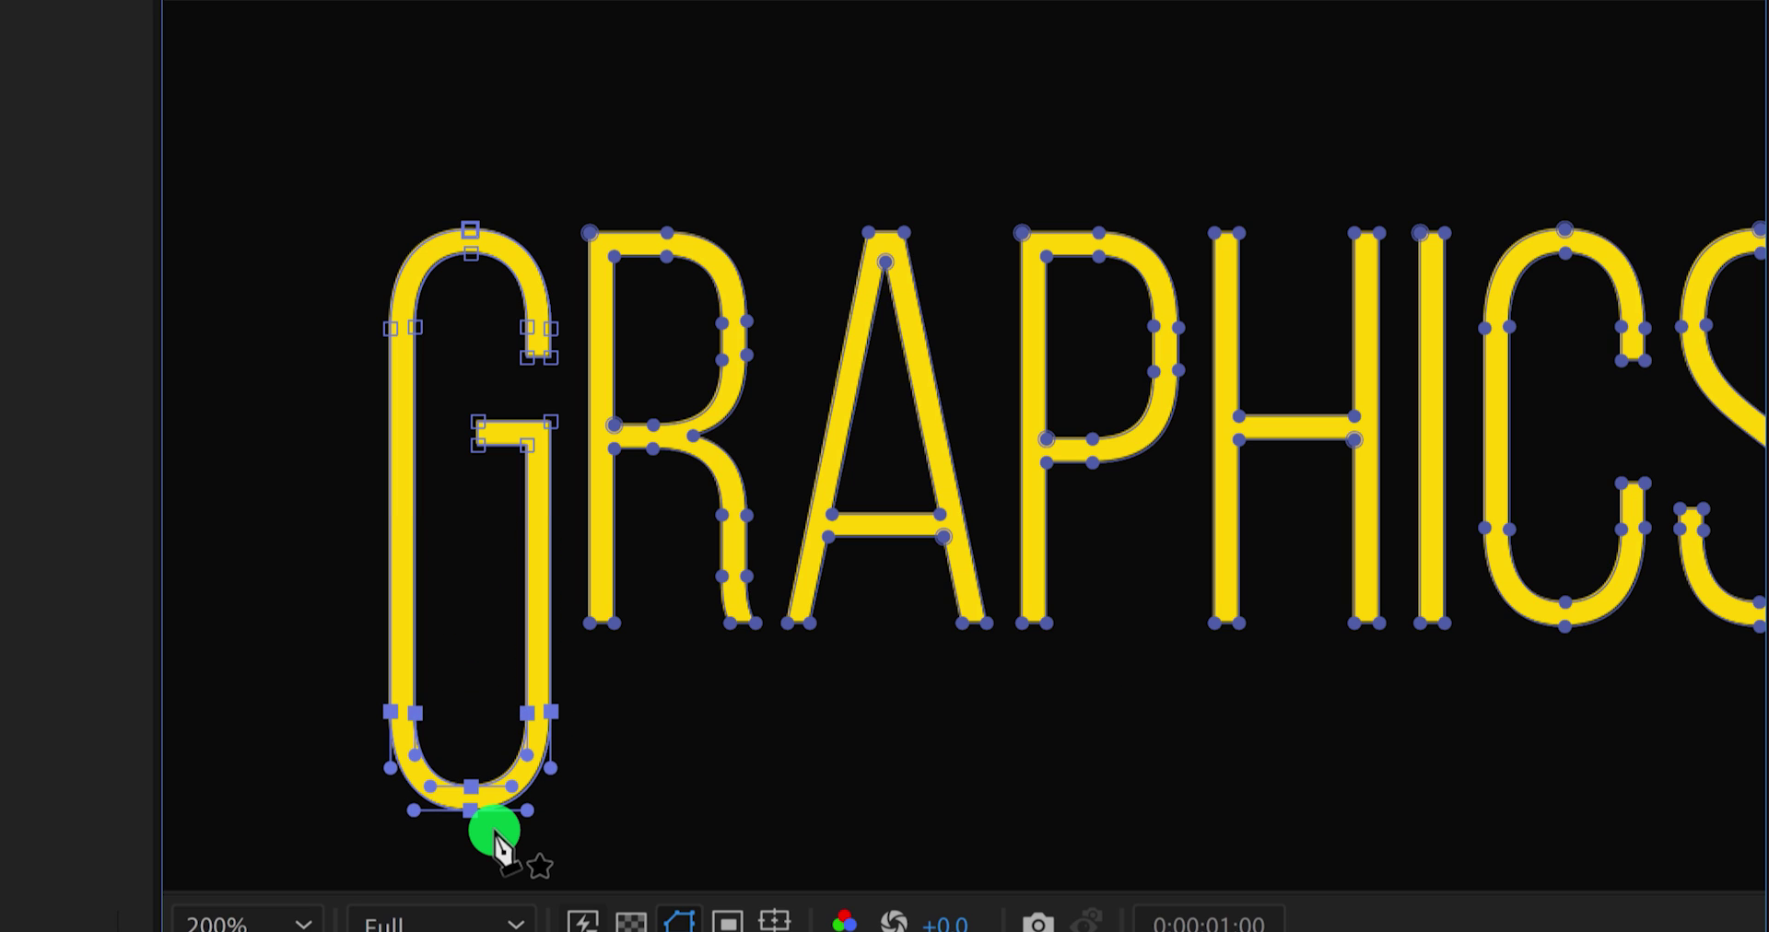
{"action": "key", "text": "shift+Up"}
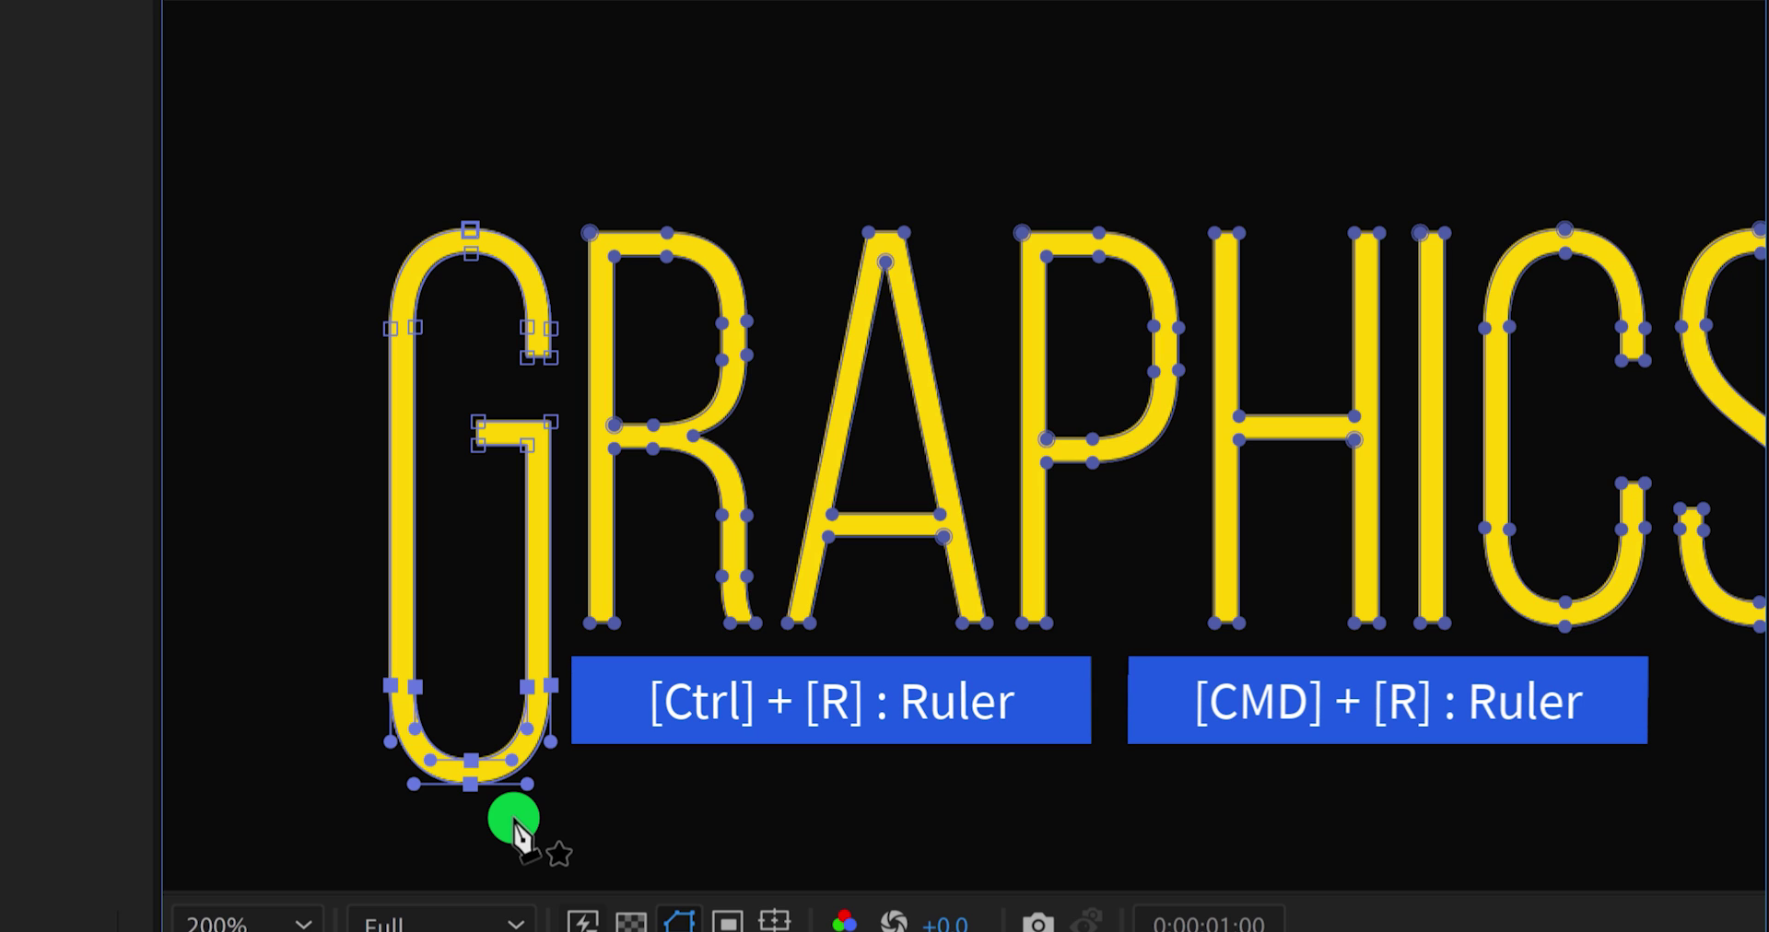
Step: Show rulers and drag horizontal guides to the G's stretched bottom and above the letters
{"action": "key", "text": "ctrl+r"}
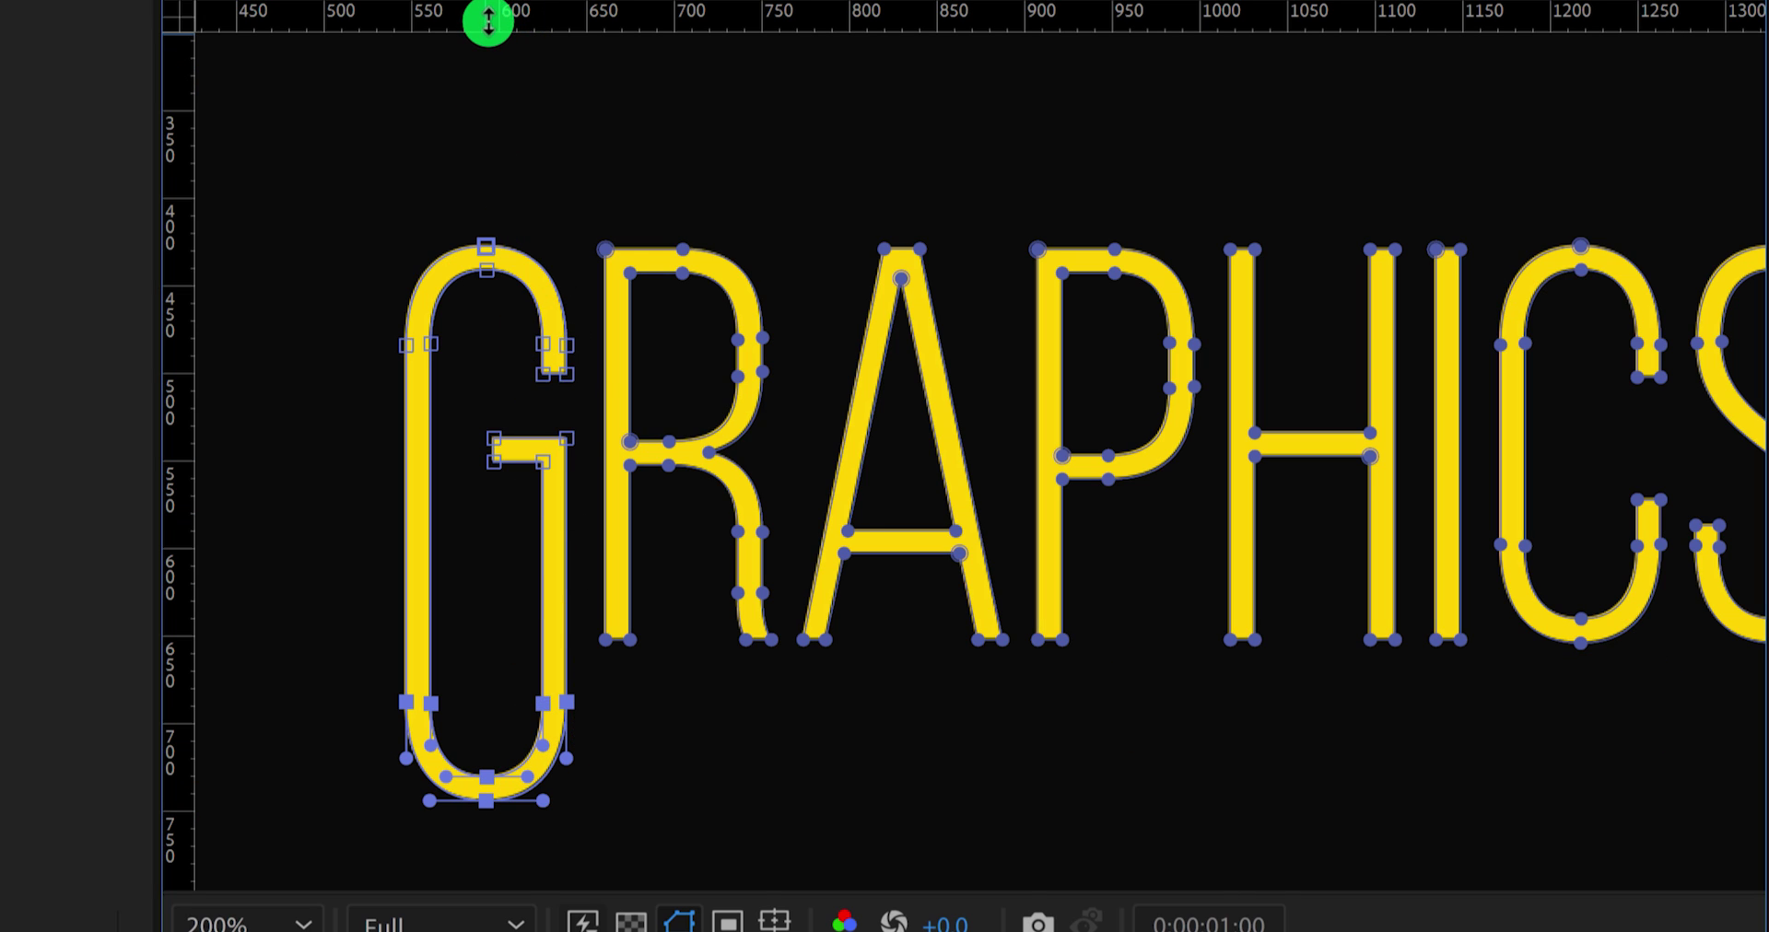
{"action": "left_click_drag", "start_coordinate": [485, 20], "coordinate": [520, 802]}
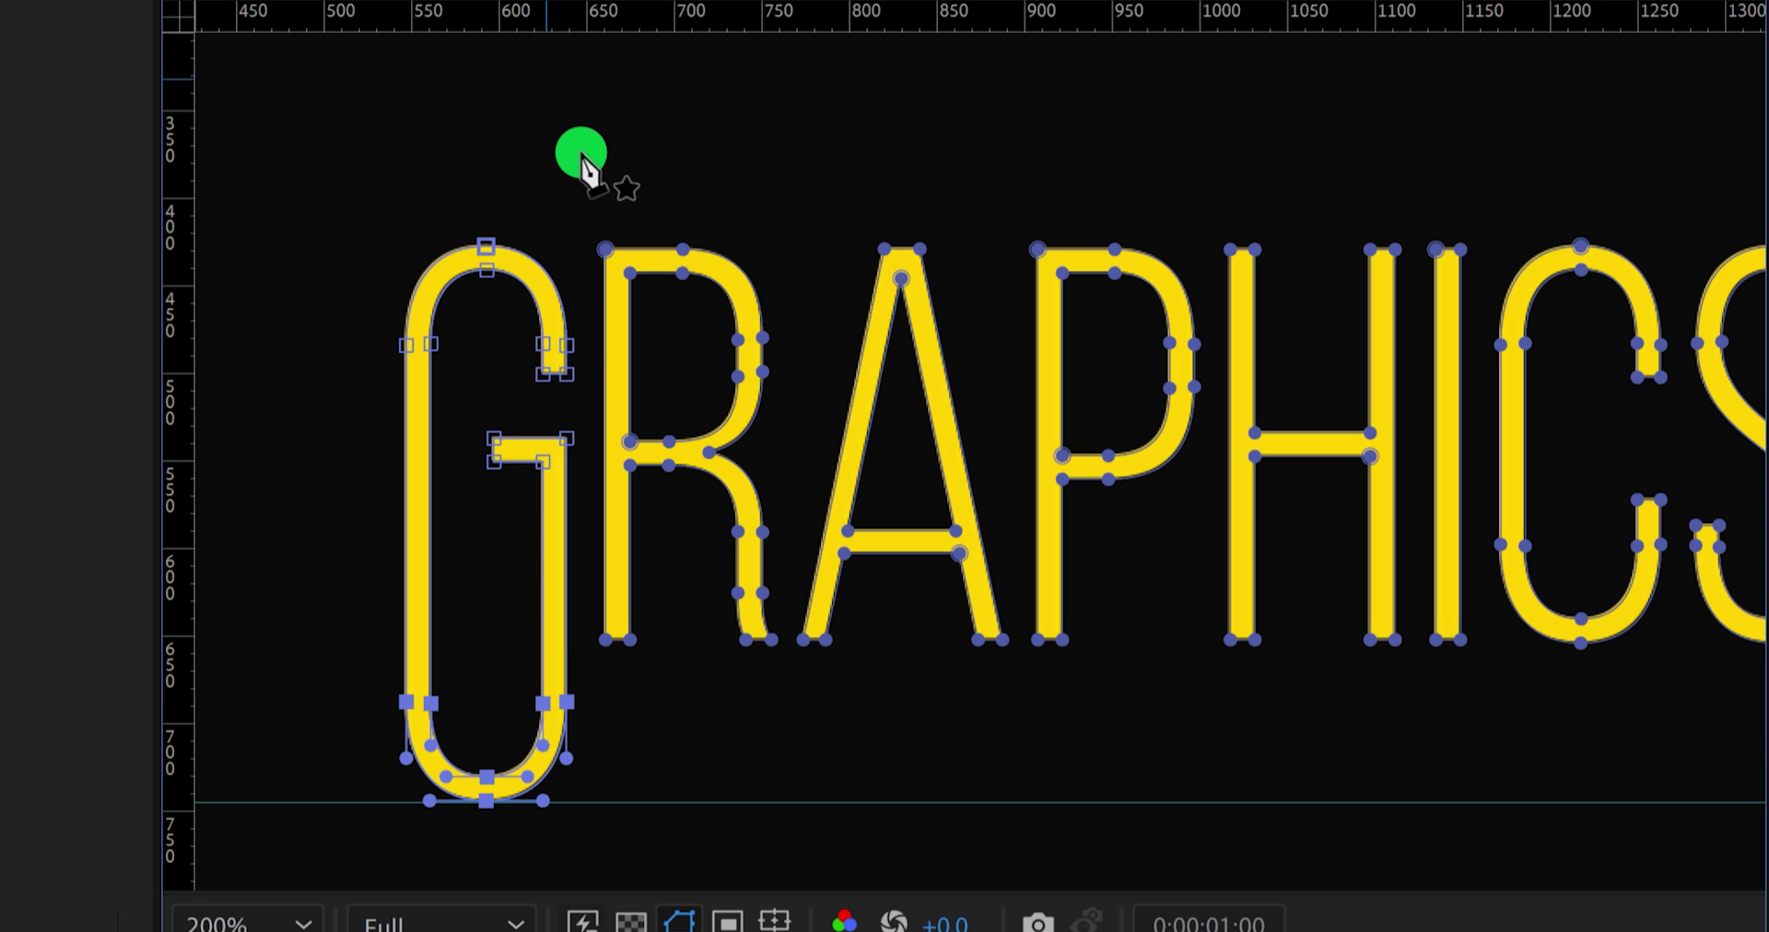
{"action": "left_click_drag", "start_coordinate": [581, 154], "coordinate": [592, 185]}
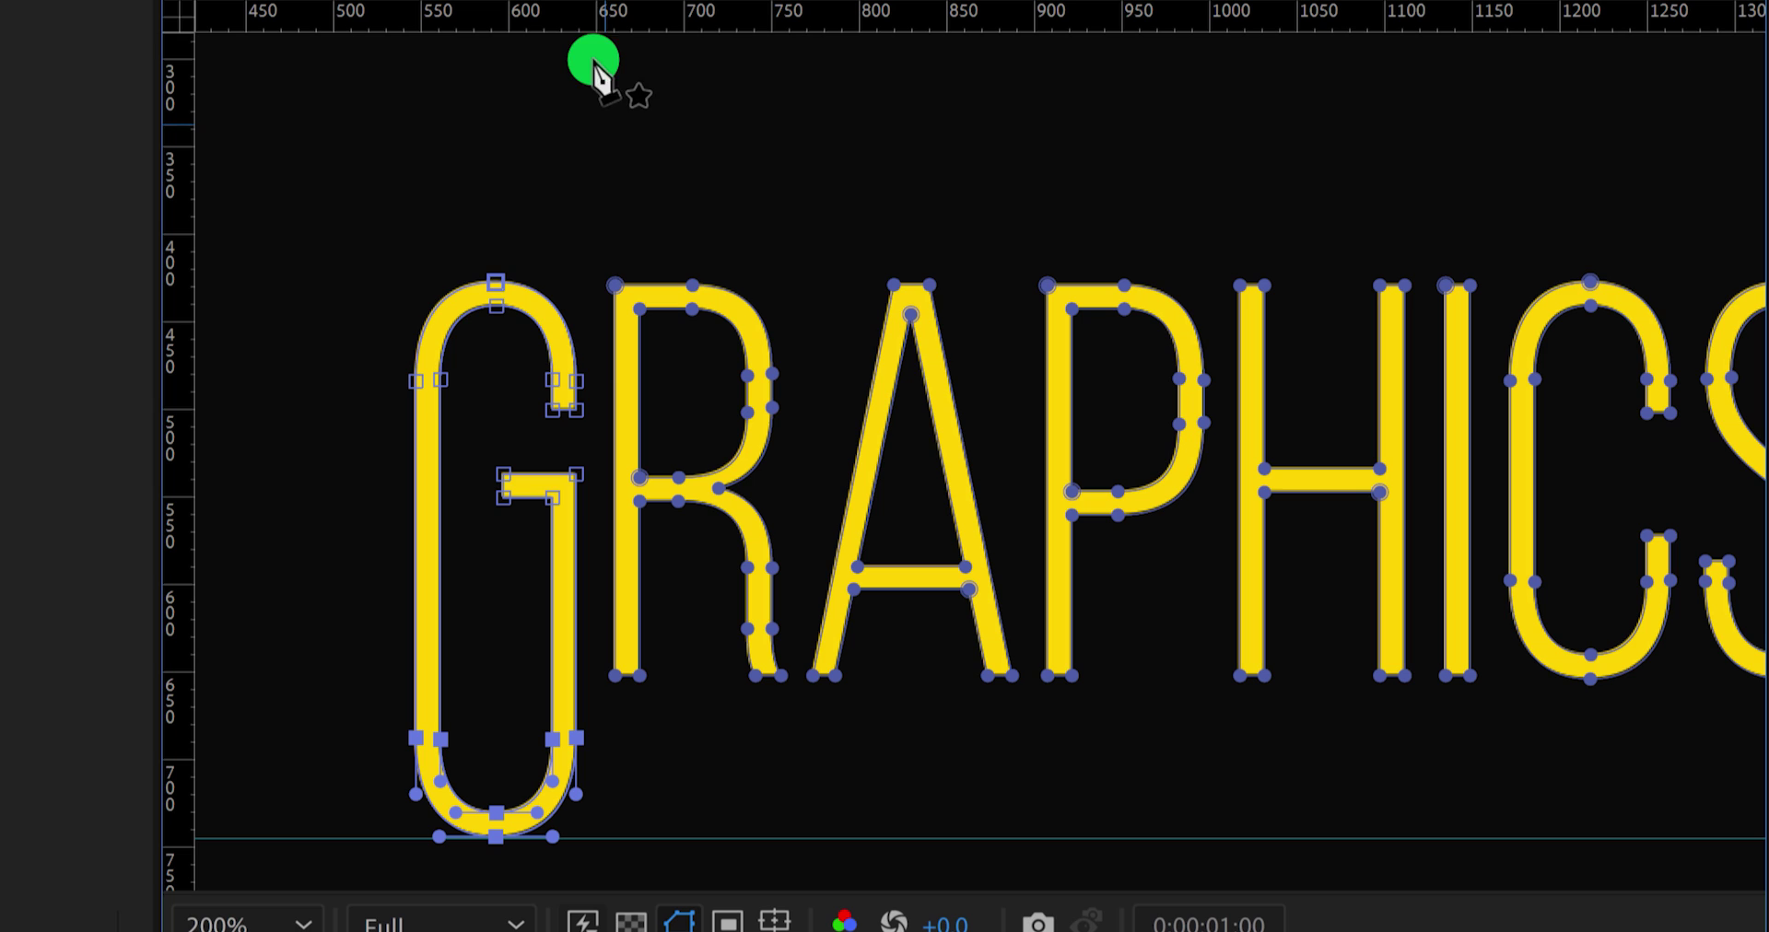
{"action": "left_click_drag", "start_coordinate": [585, 19], "coordinate": [584, 106]}
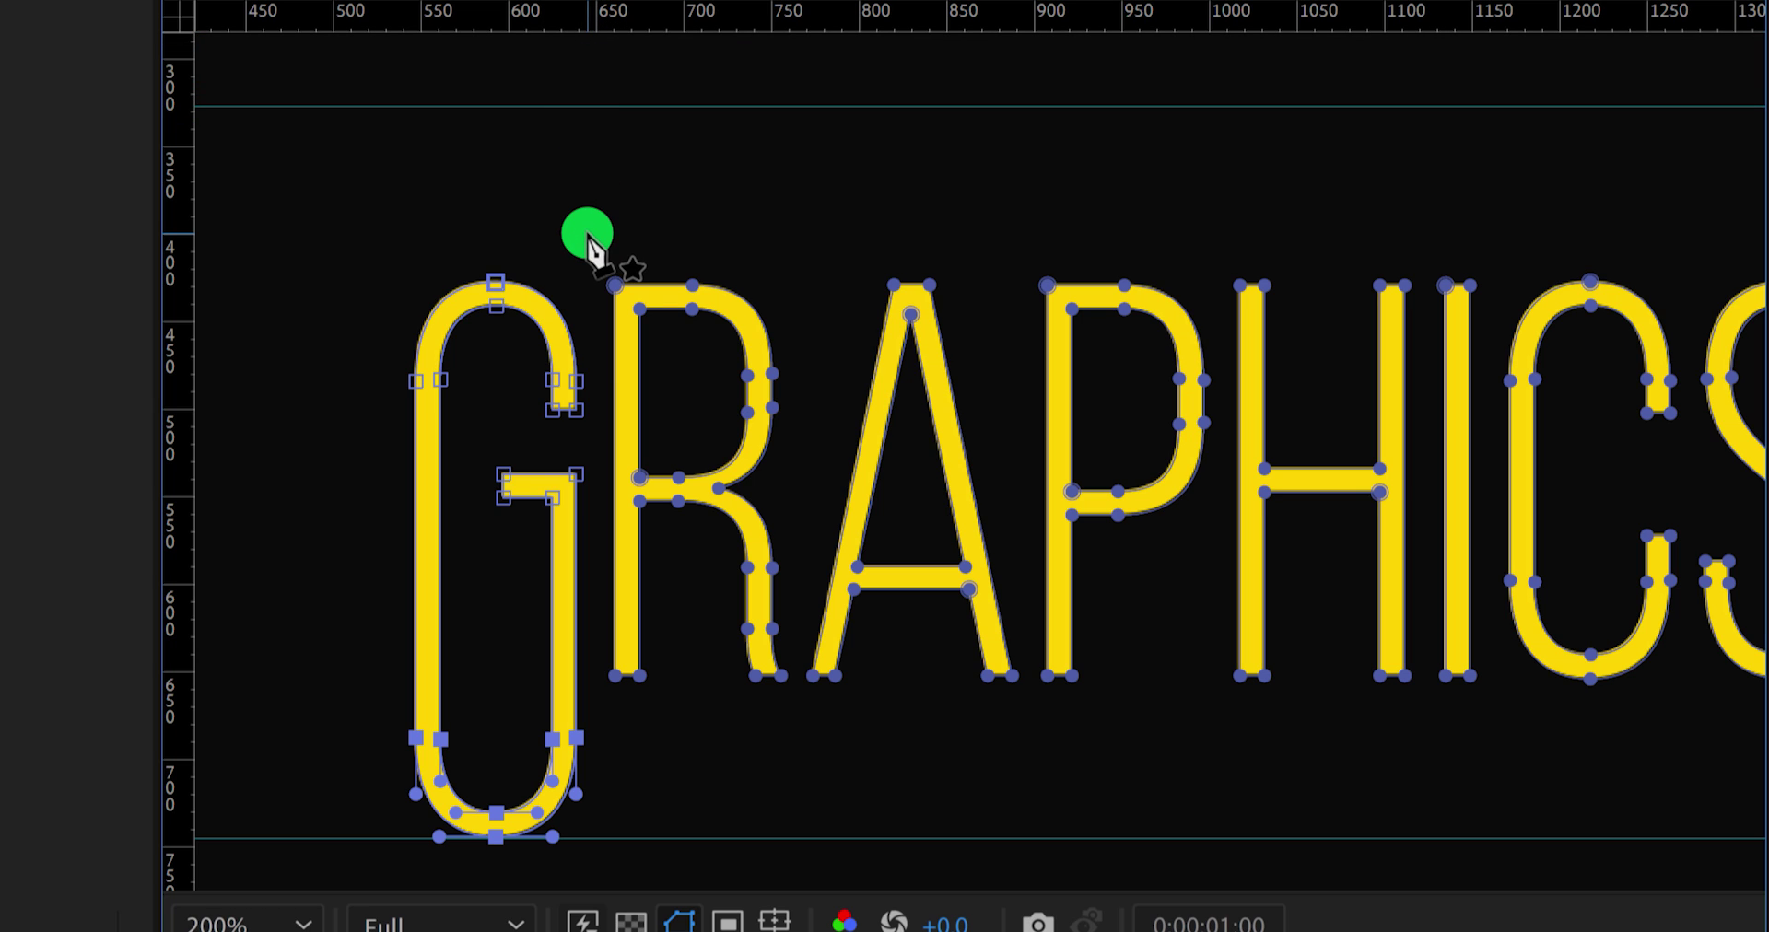
Step: Raise the G's top path points up to the upper guide
{"action": "left_click", "coordinate": [500, 309]}
{"action": "left_click", "coordinate": [454, 355], "text": "shift"}
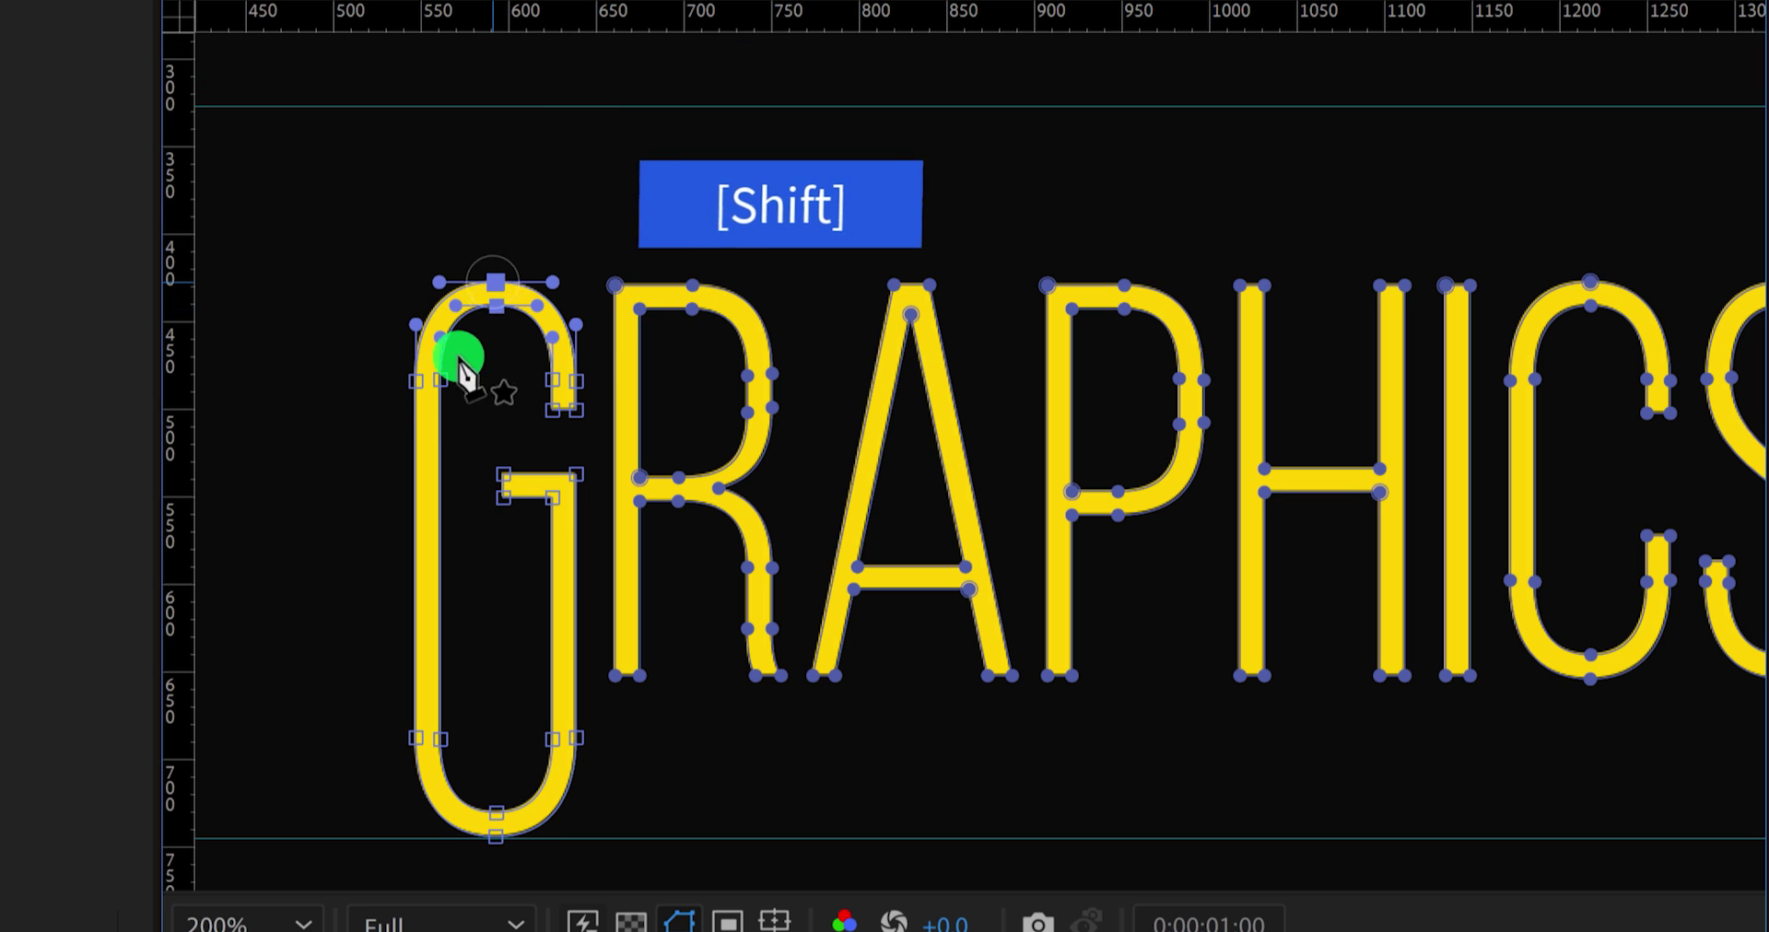
{"action": "left_click", "coordinate": [552, 380], "text": "shift"}
{"action": "key", "text": "shift+Up"}
{"action": "key", "text": "shift+Up"}
{"action": "key", "text": "shift+Up"}
{"action": "key", "text": "shift+Up"}
{"action": "key", "text": "shift+Up"}
{"action": "key", "text": "shift+Up"}
{"action": "key", "text": "shift+Up"}
{"action": "key", "text": "shift+Up"}
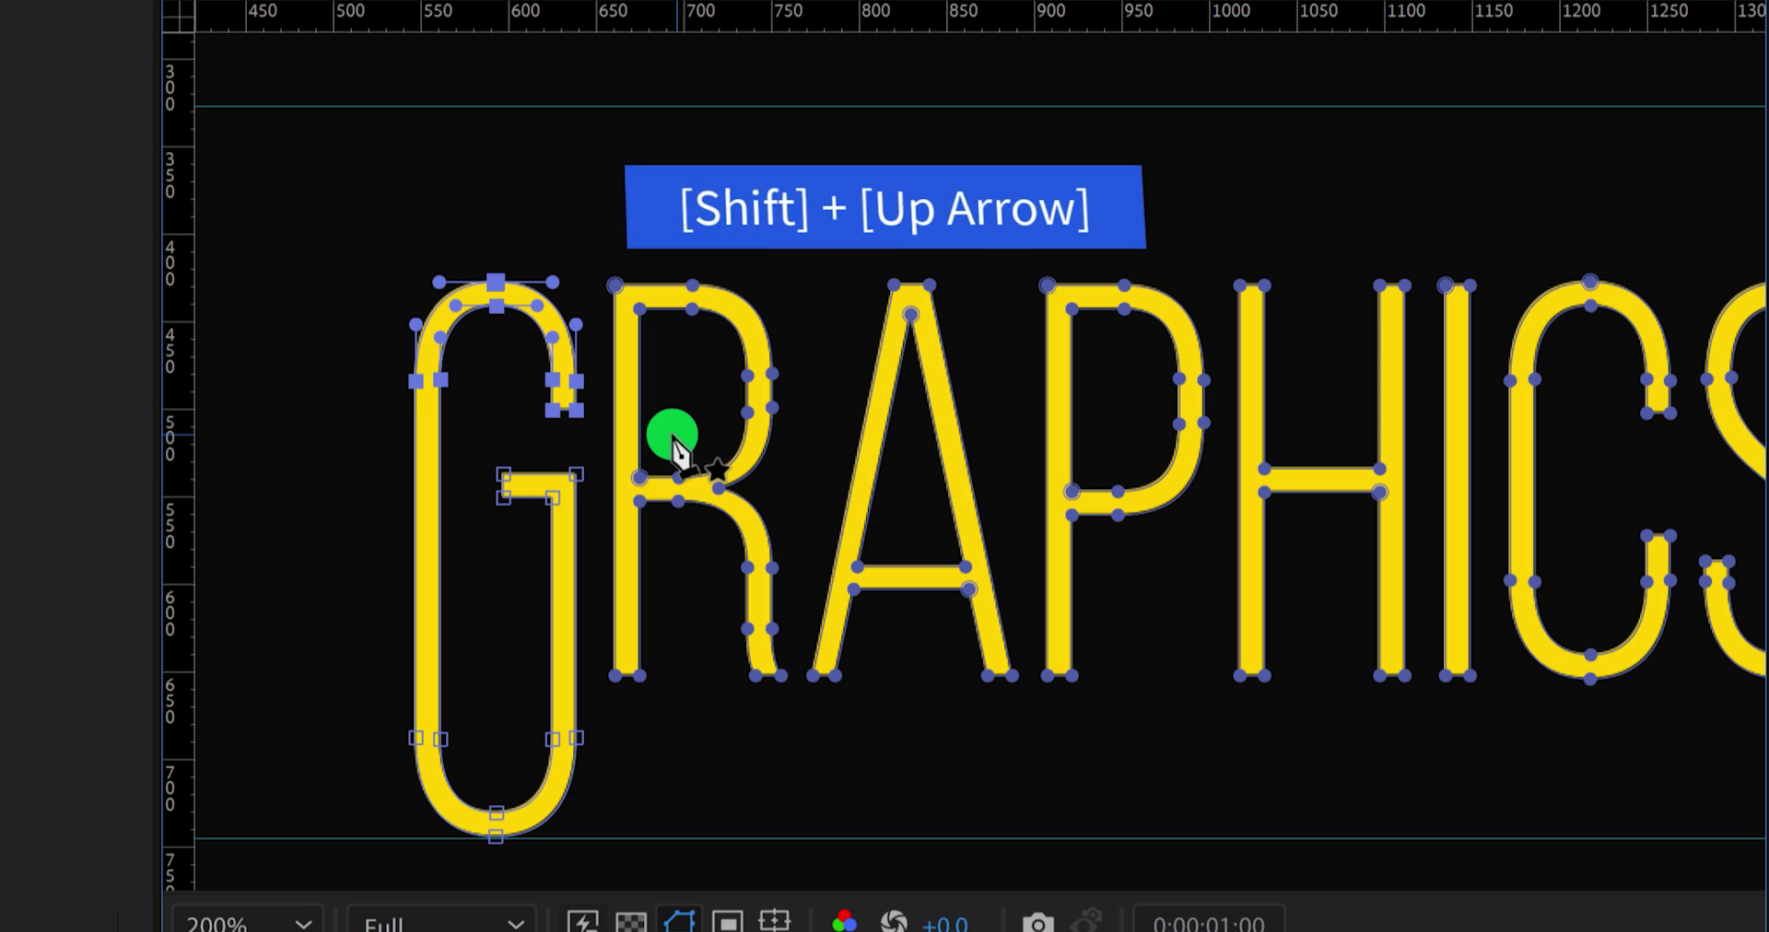
{"action": "key", "text": "shift+Up"}
{"action": "key", "text": "shift+Up"}
{"action": "key", "text": "shift+Up"}
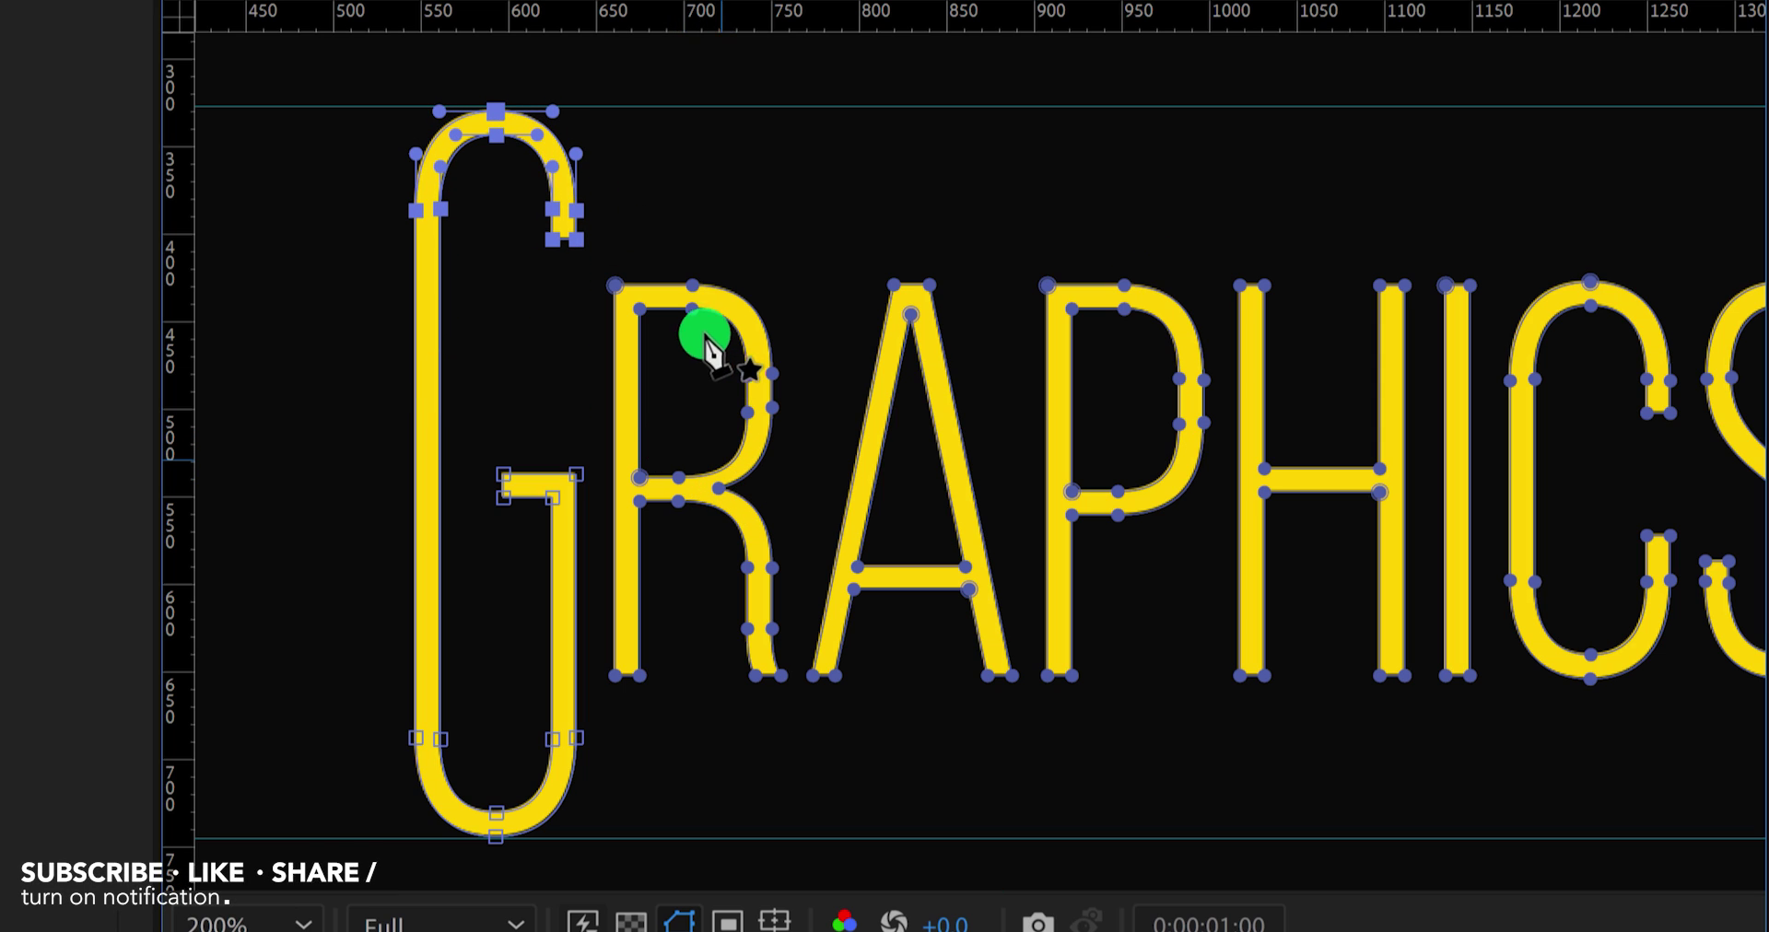
Step: Lower the R's bottom leg points down to the lower guide
{"action": "left_click", "coordinate": [631, 683]}
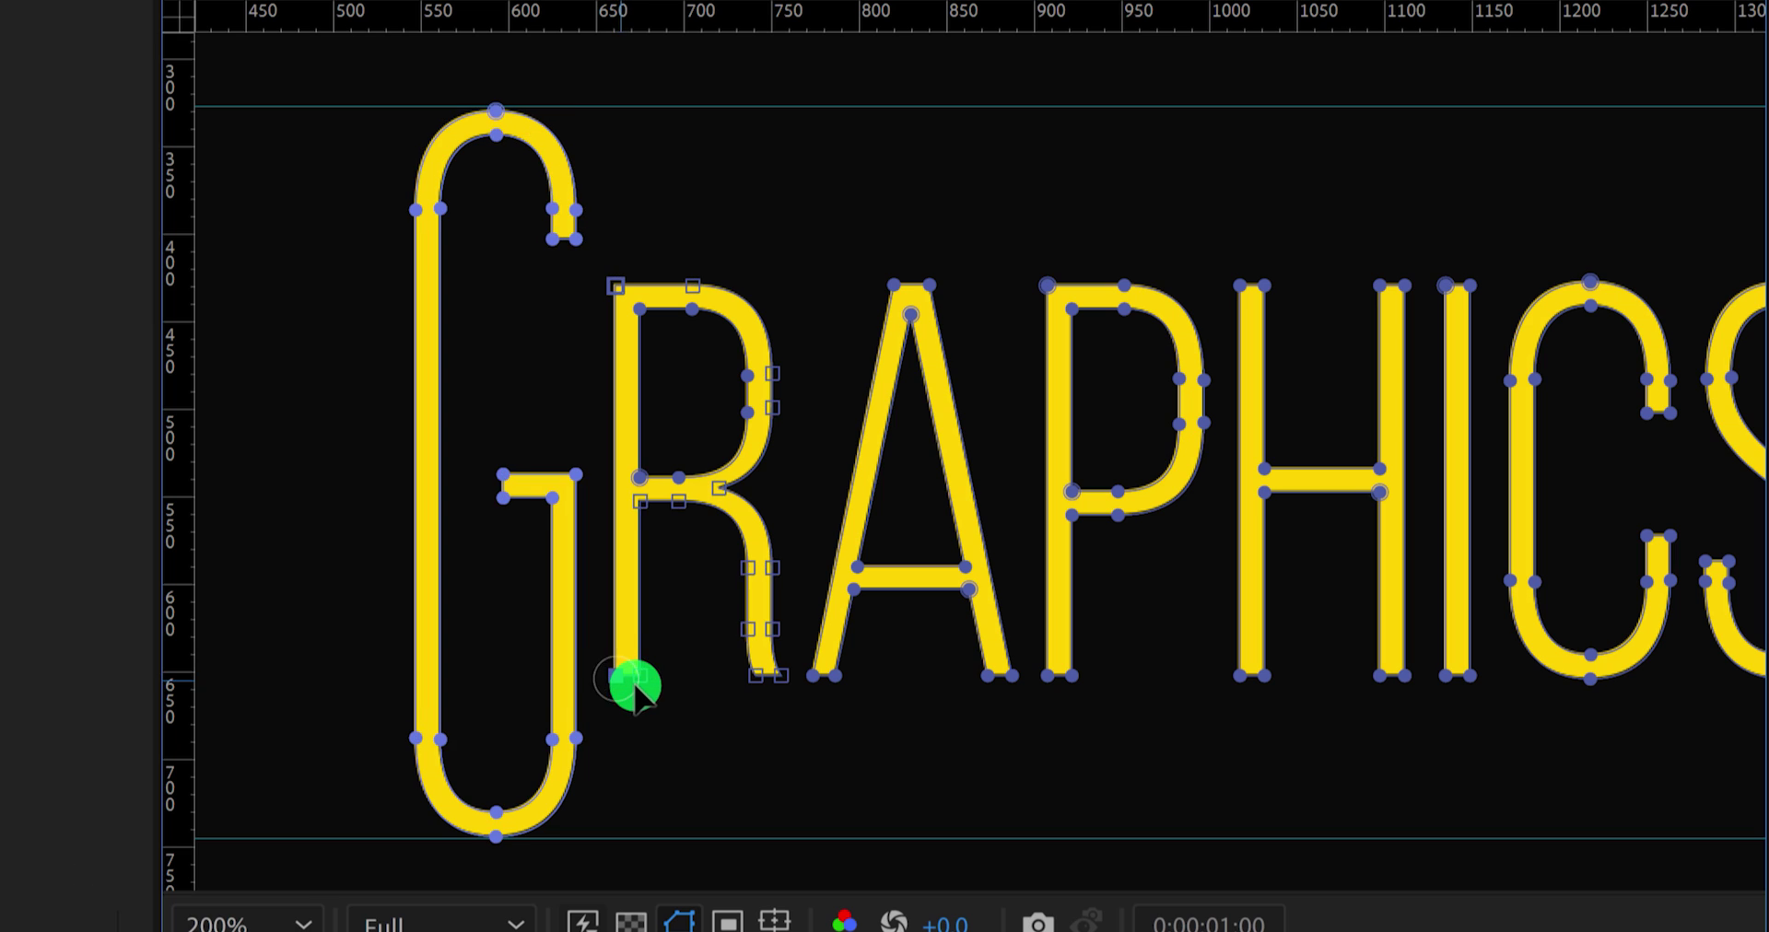
{"action": "left_click", "coordinate": [752, 679], "text": "shift"}
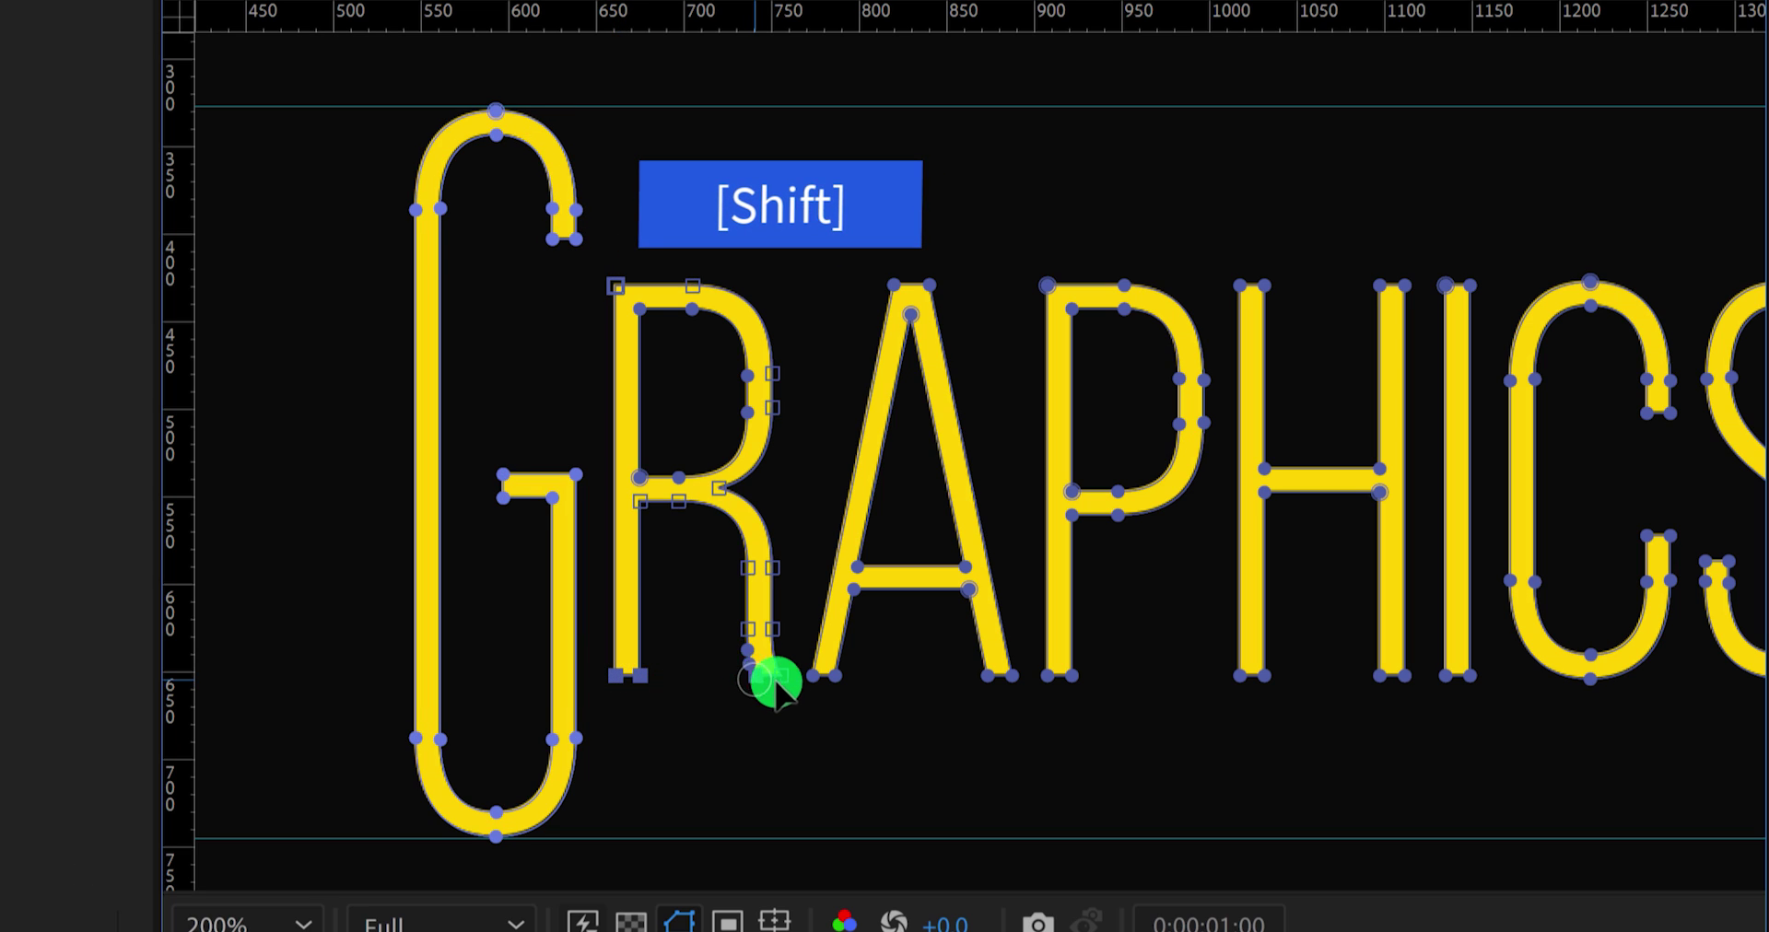
{"action": "left_click", "coordinate": [756, 630], "text": "shift"}
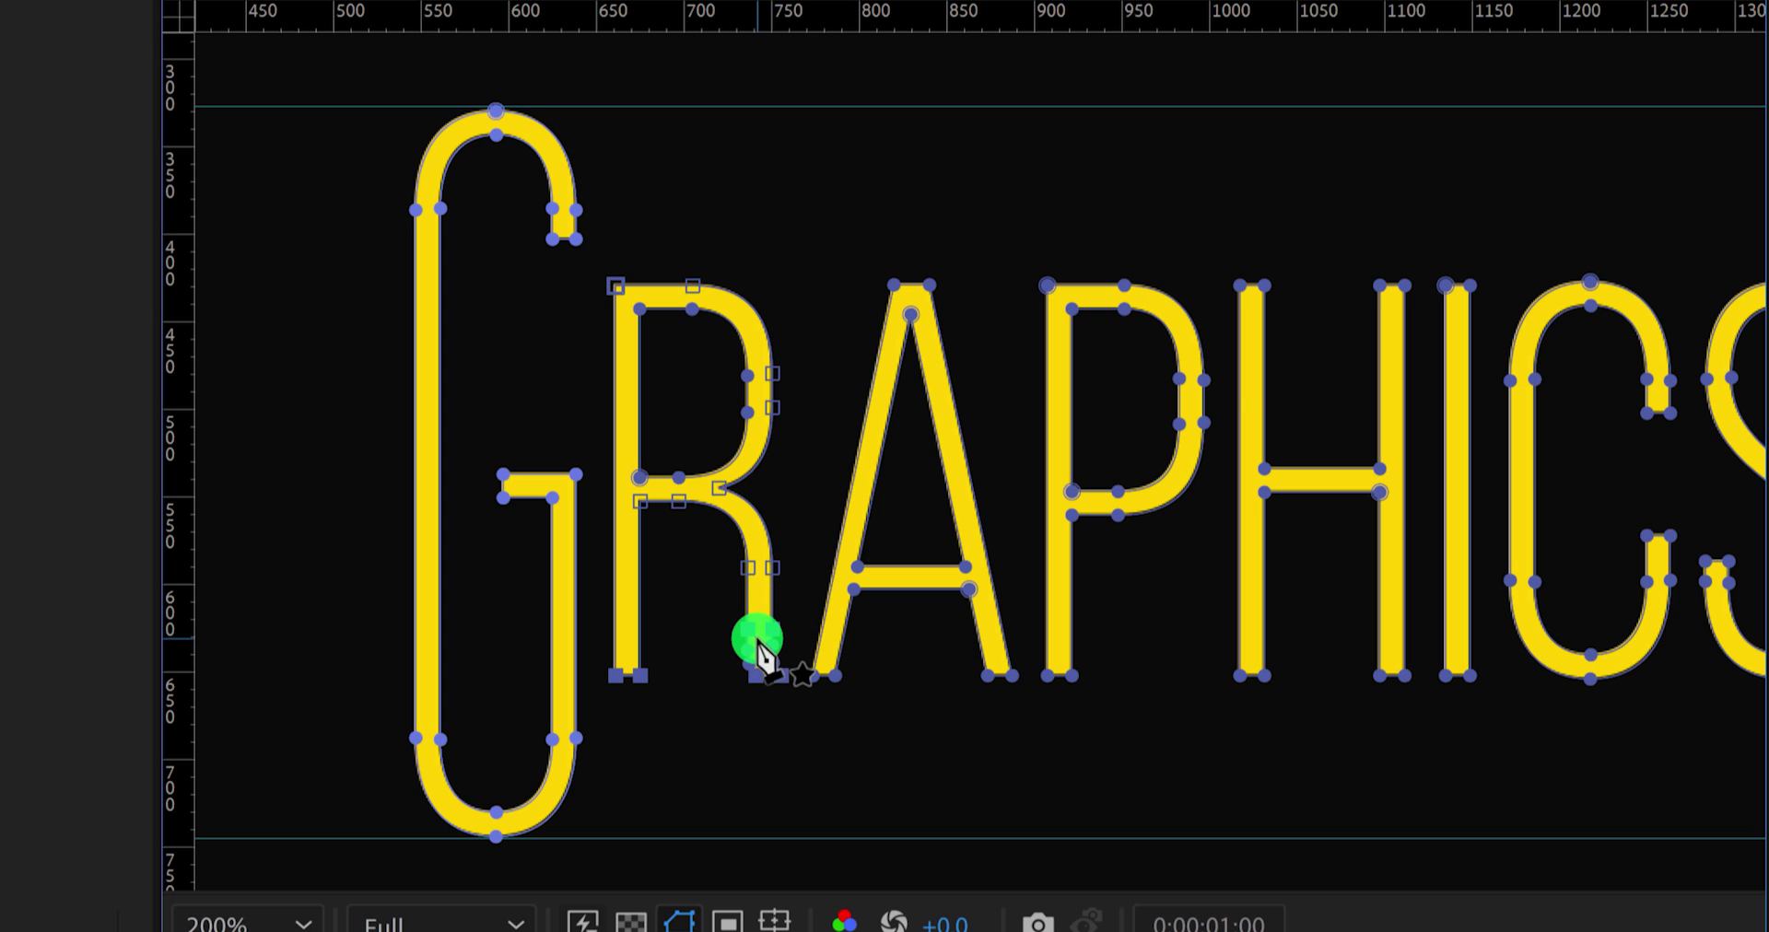
{"action": "left_click_drag", "start_coordinate": [764, 616], "coordinate": [748, 620]}
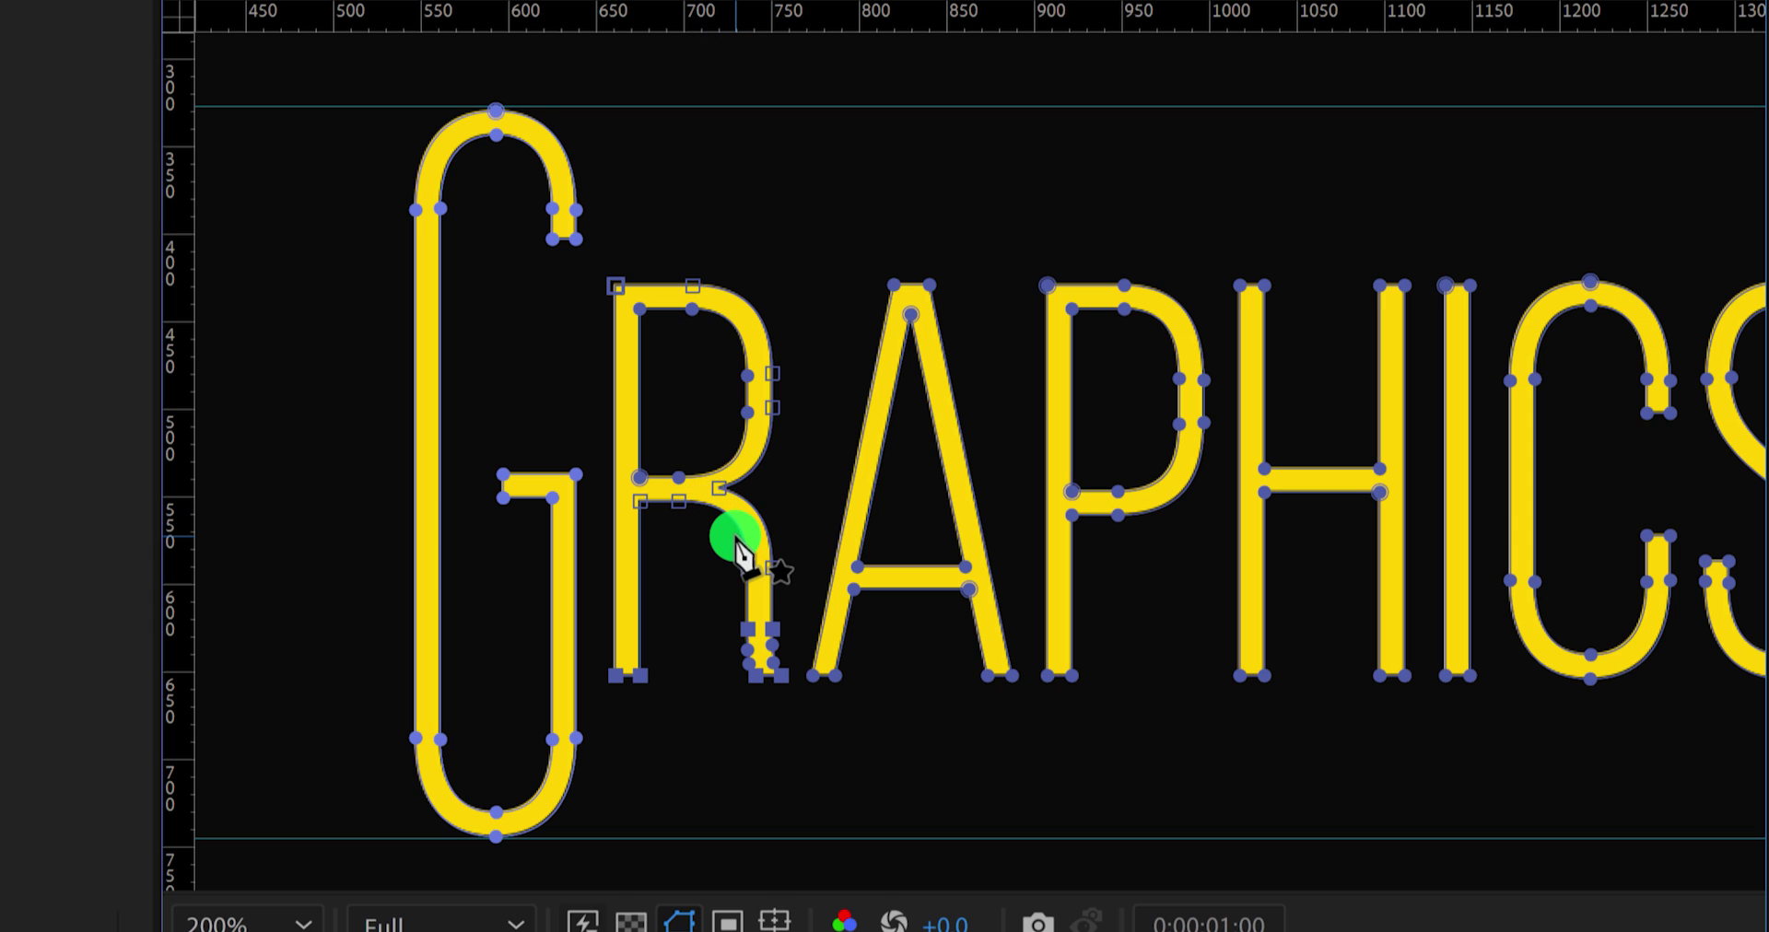
{"action": "left_click", "coordinate": [772, 567]}
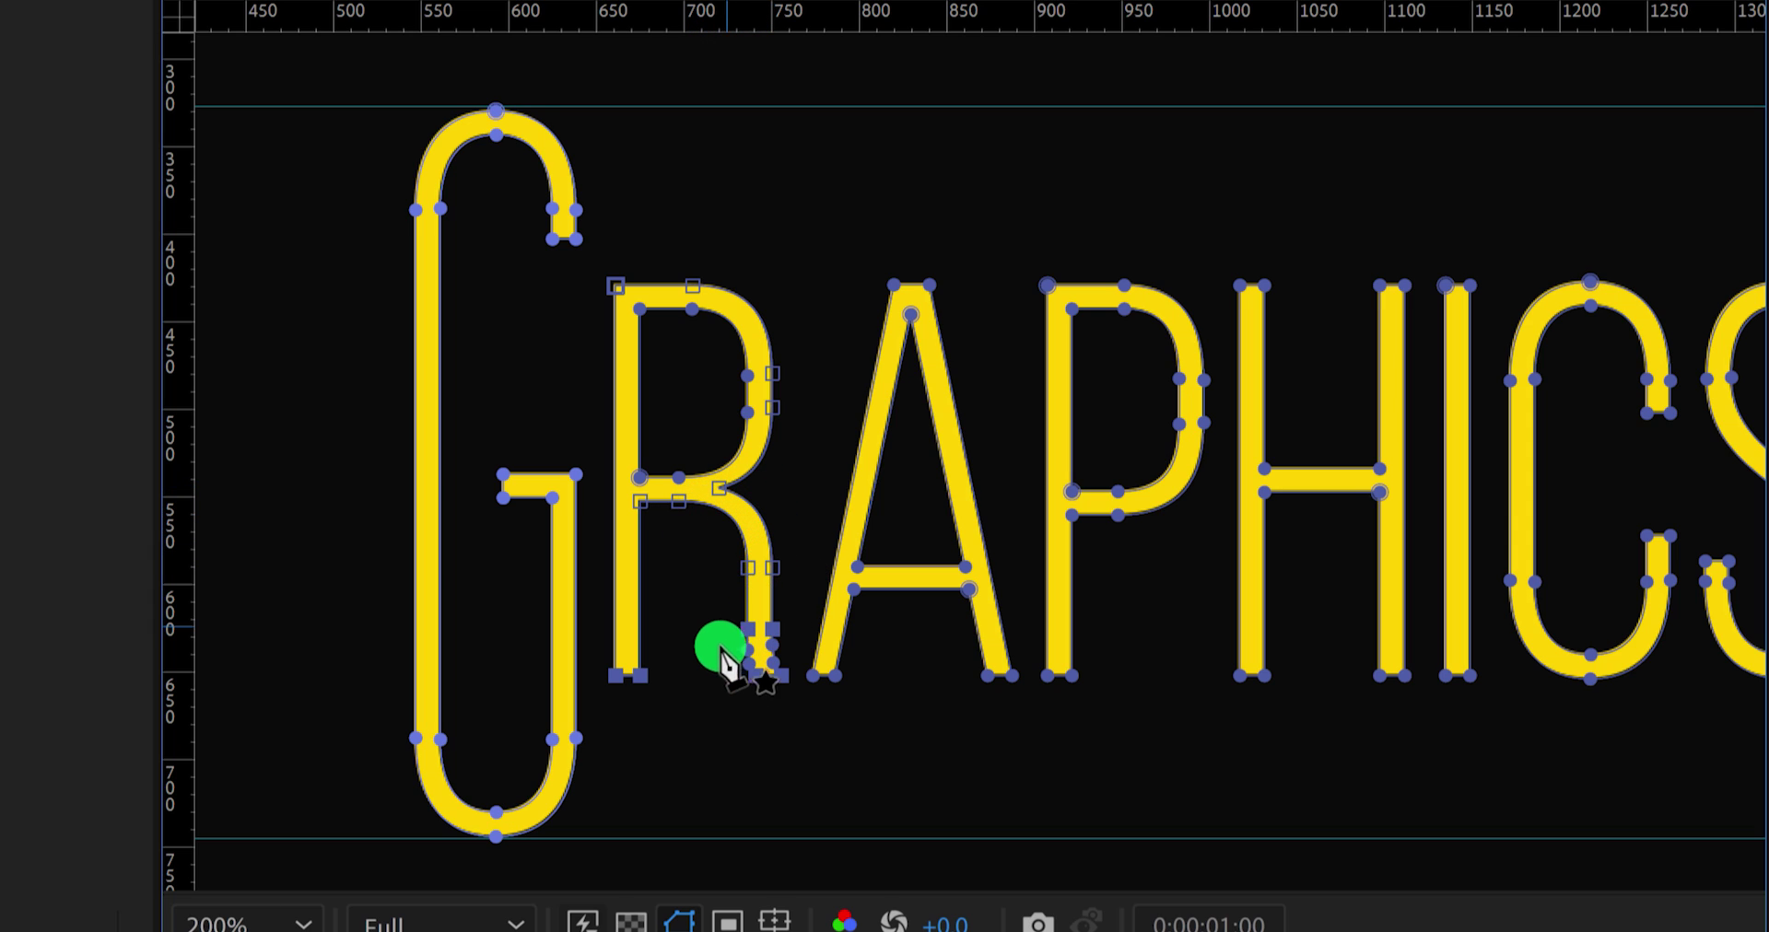
{"action": "key", "text": "shift+Down"}
{"action": "key", "text": "shift+Down"}
{"action": "key", "text": "shift+Down"}
{"action": "key", "text": "shift+Down"}
{"action": "key", "text": "shift+Down"}
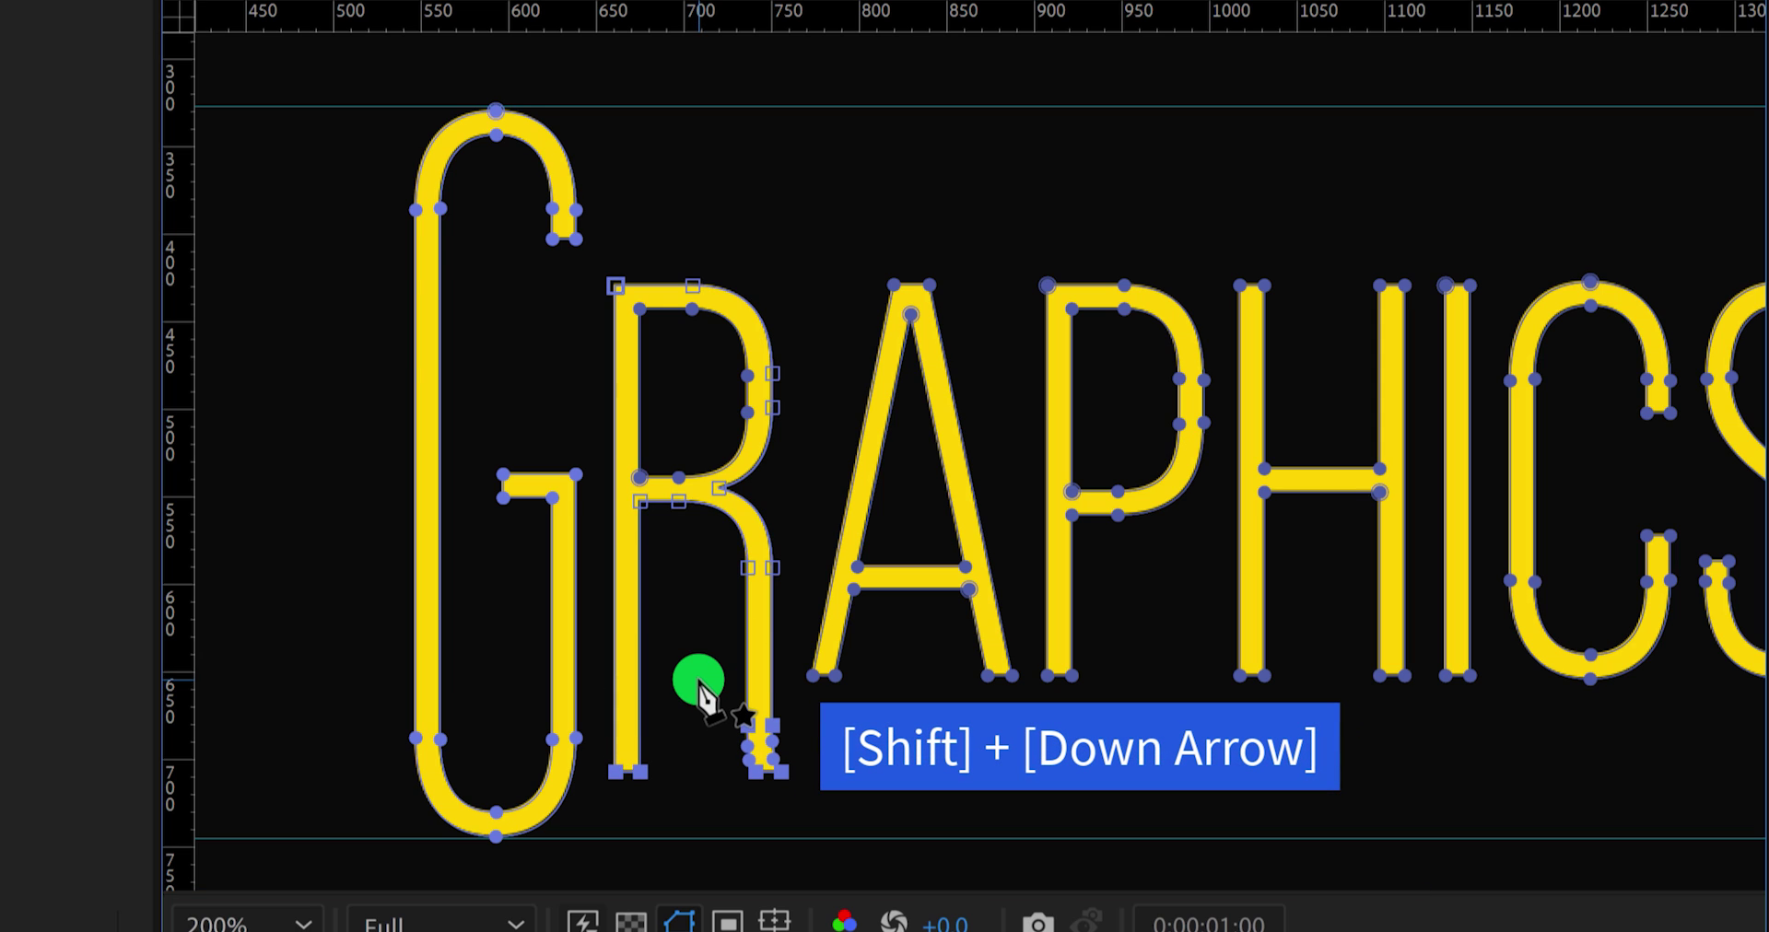
{"action": "key", "text": "shift+Down"}
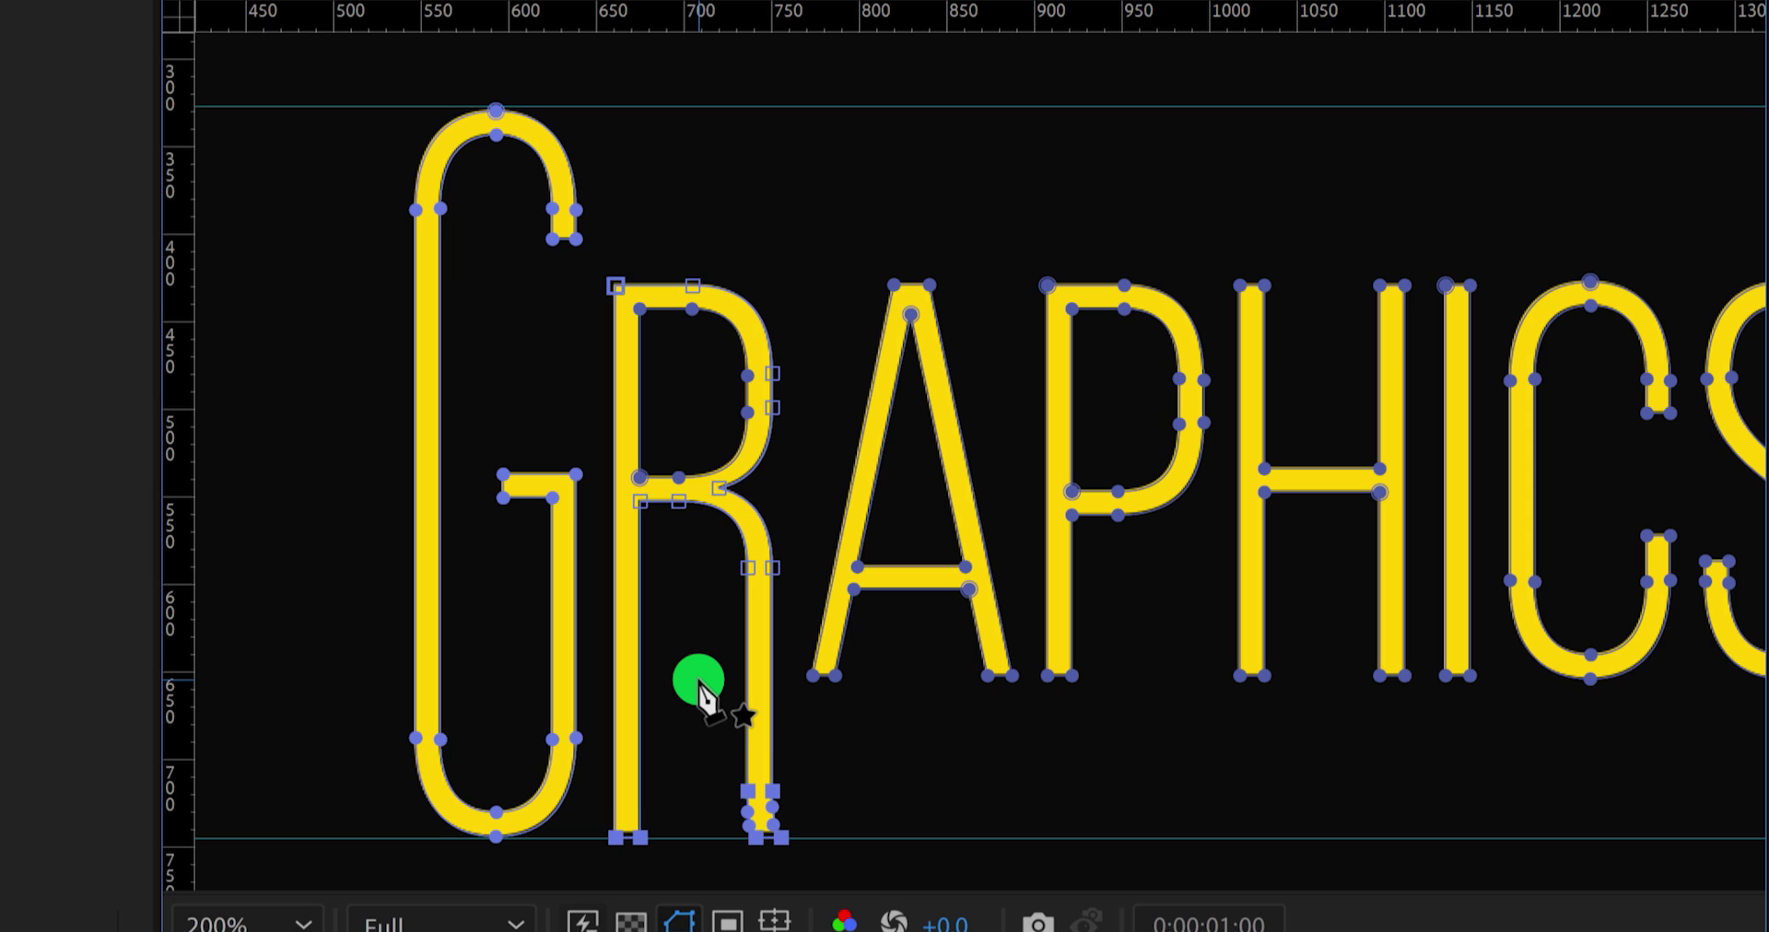
Step: Raise the R's top points up to the upper guide
{"action": "left_click", "coordinate": [616, 285]}
{"action": "left_click", "coordinate": [640, 310], "text": "shift"}
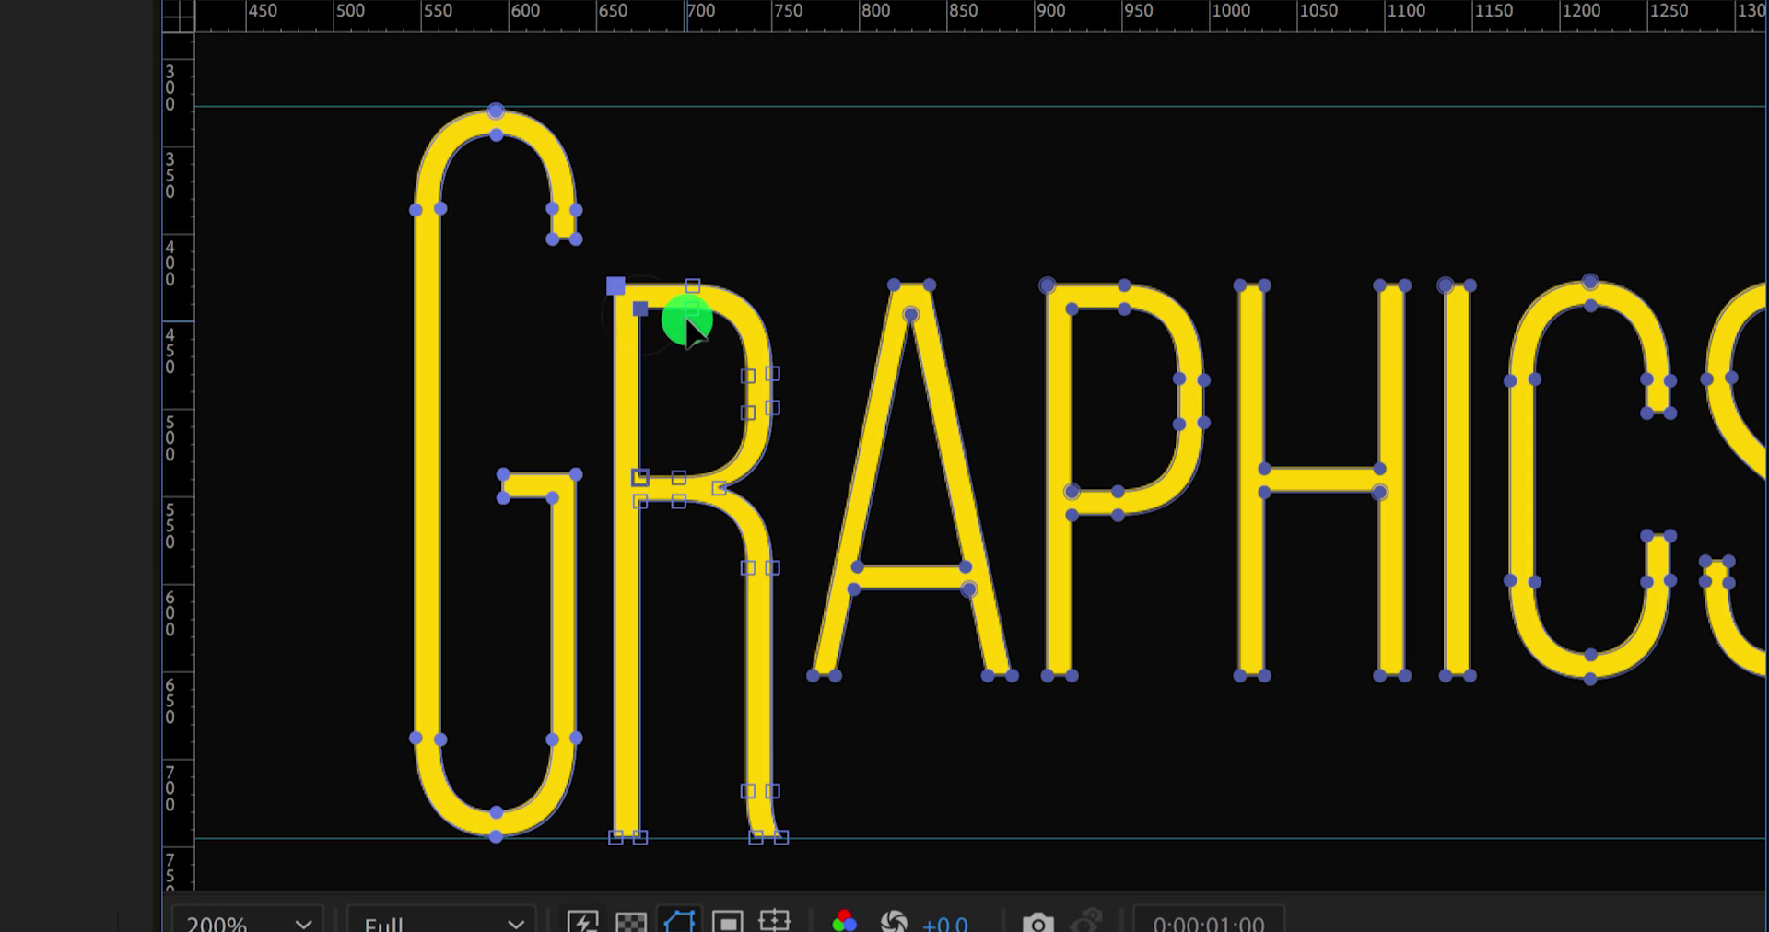
{"action": "left_click", "coordinate": [698, 286], "text": "shift"}
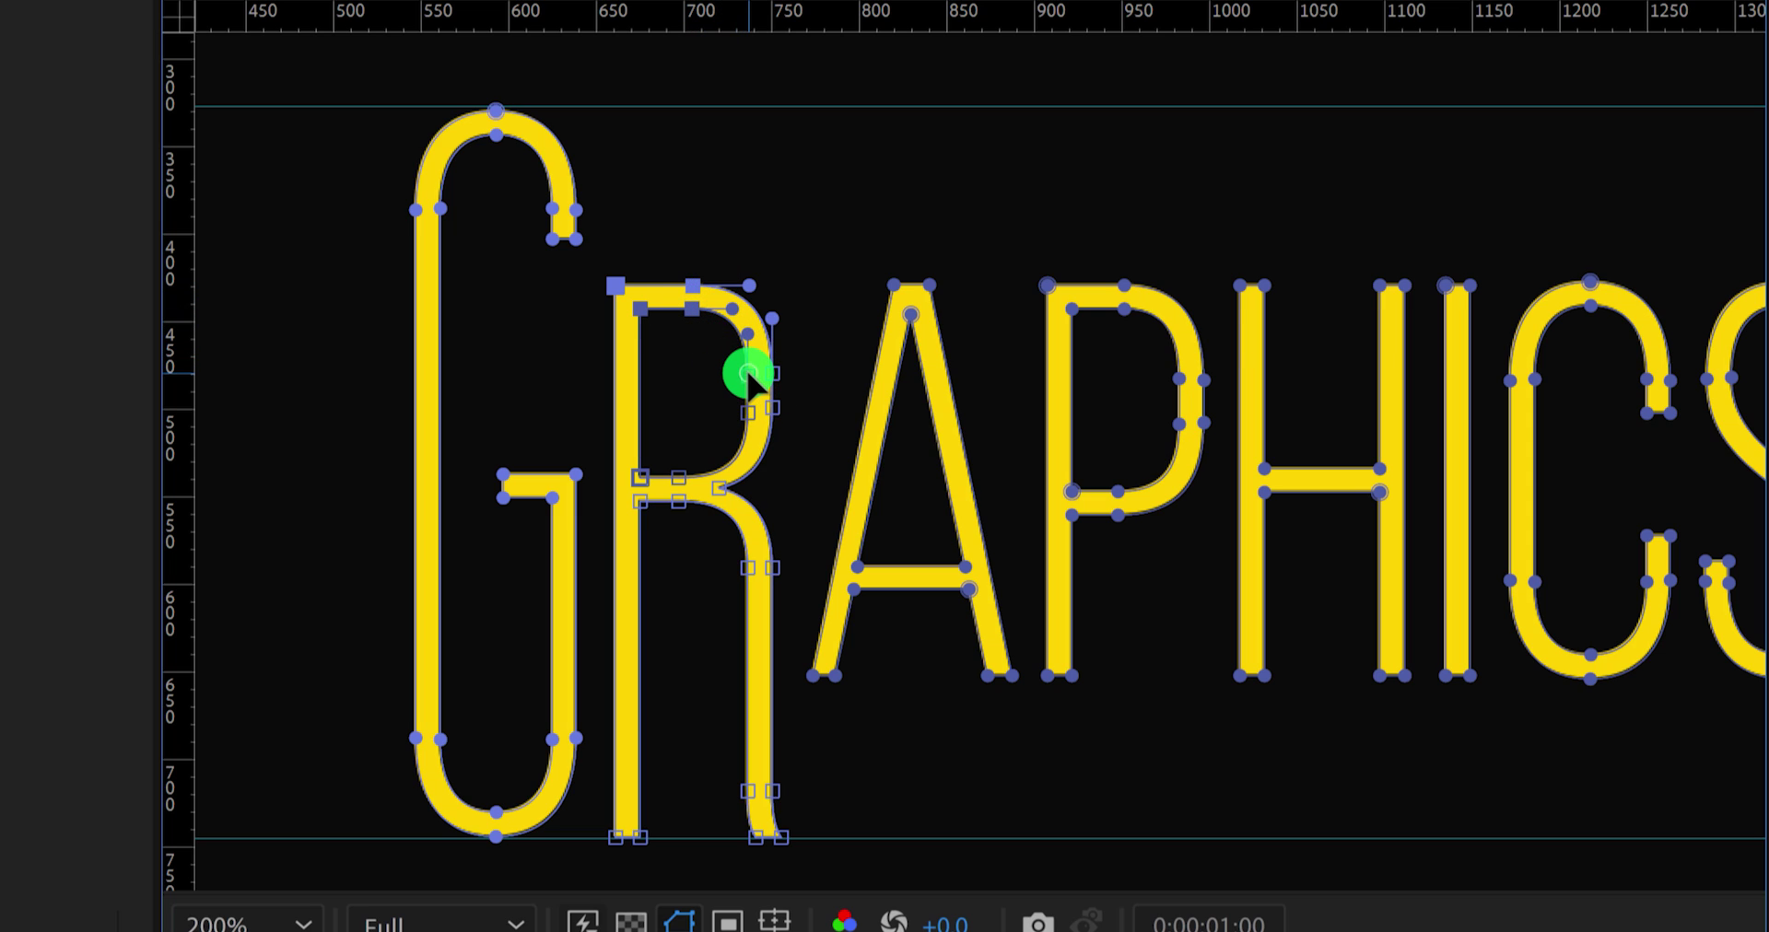
{"action": "key", "text": "shift+Up"}
{"action": "key", "text": "shift+Up"}
{"action": "key", "text": "shift+Up"}
{"action": "key", "text": "shift+Up"}
{"action": "key", "text": "shift+Up"}
{"action": "key", "text": "shift+Up"}
{"action": "key", "text": "shift+Up"}
{"action": "key", "text": "shift+Up"}
{"action": "key", "text": "shift+Up"}
{"action": "key", "text": "shift+Up"}
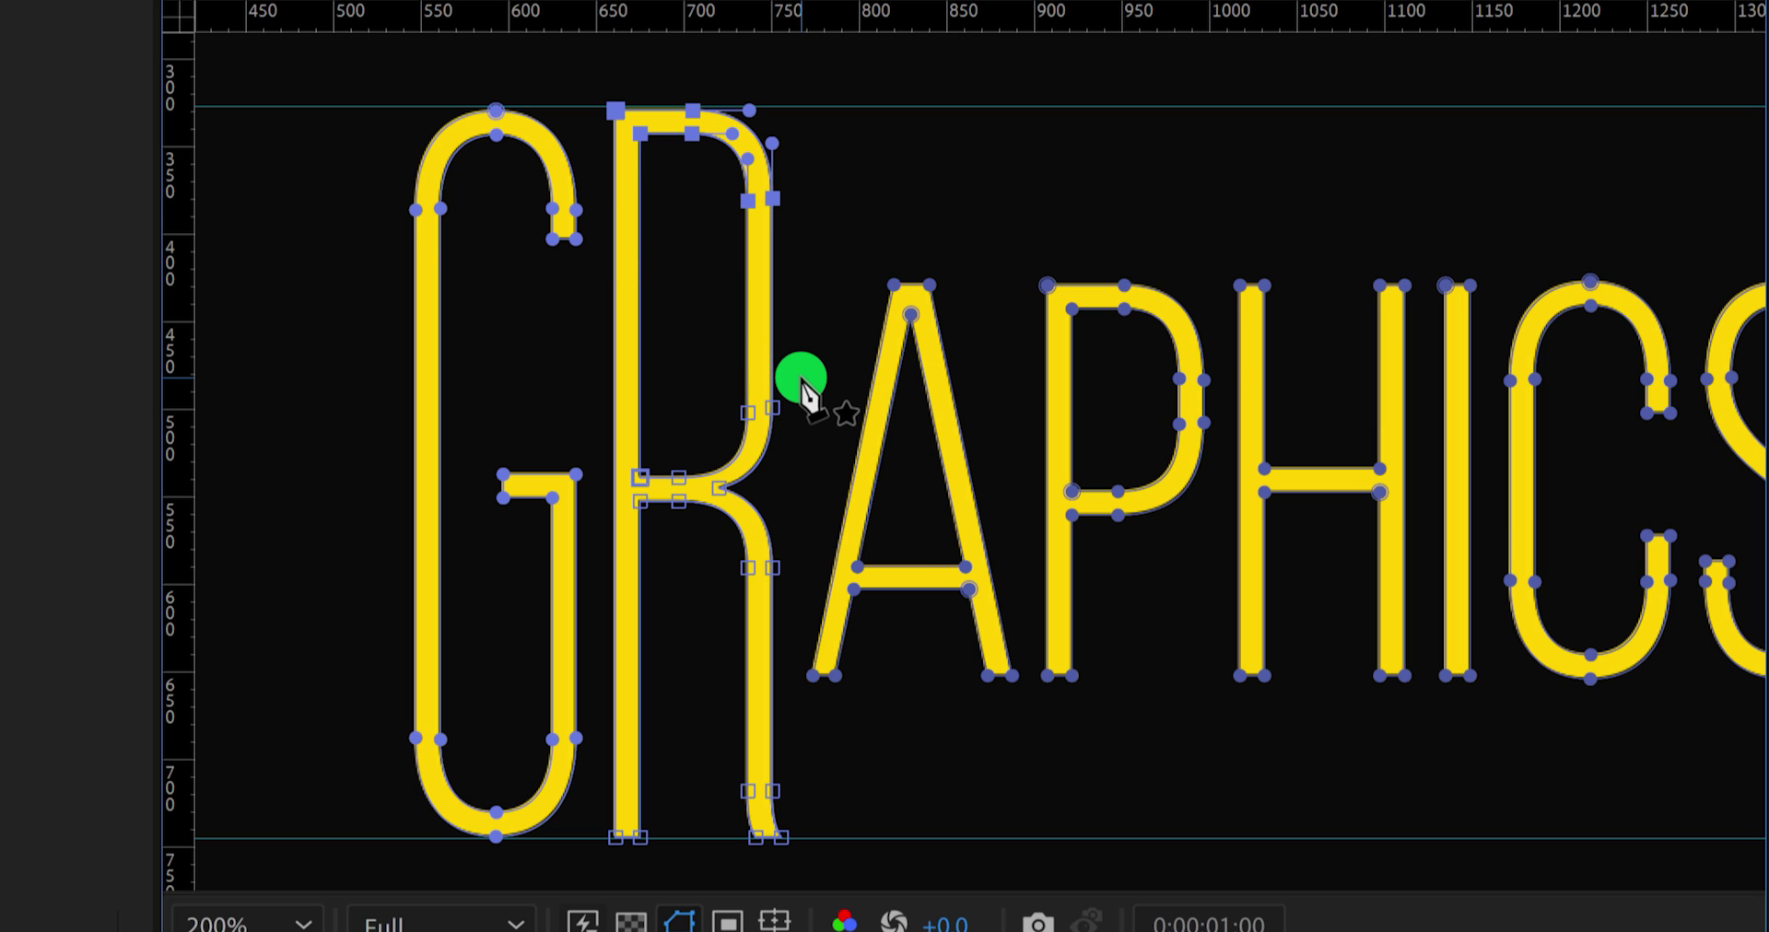
Step: Raise the A's peak to the upper guide and lower both leg bottoms to the lower guide
{"action": "left_click", "coordinate": [912, 309]}
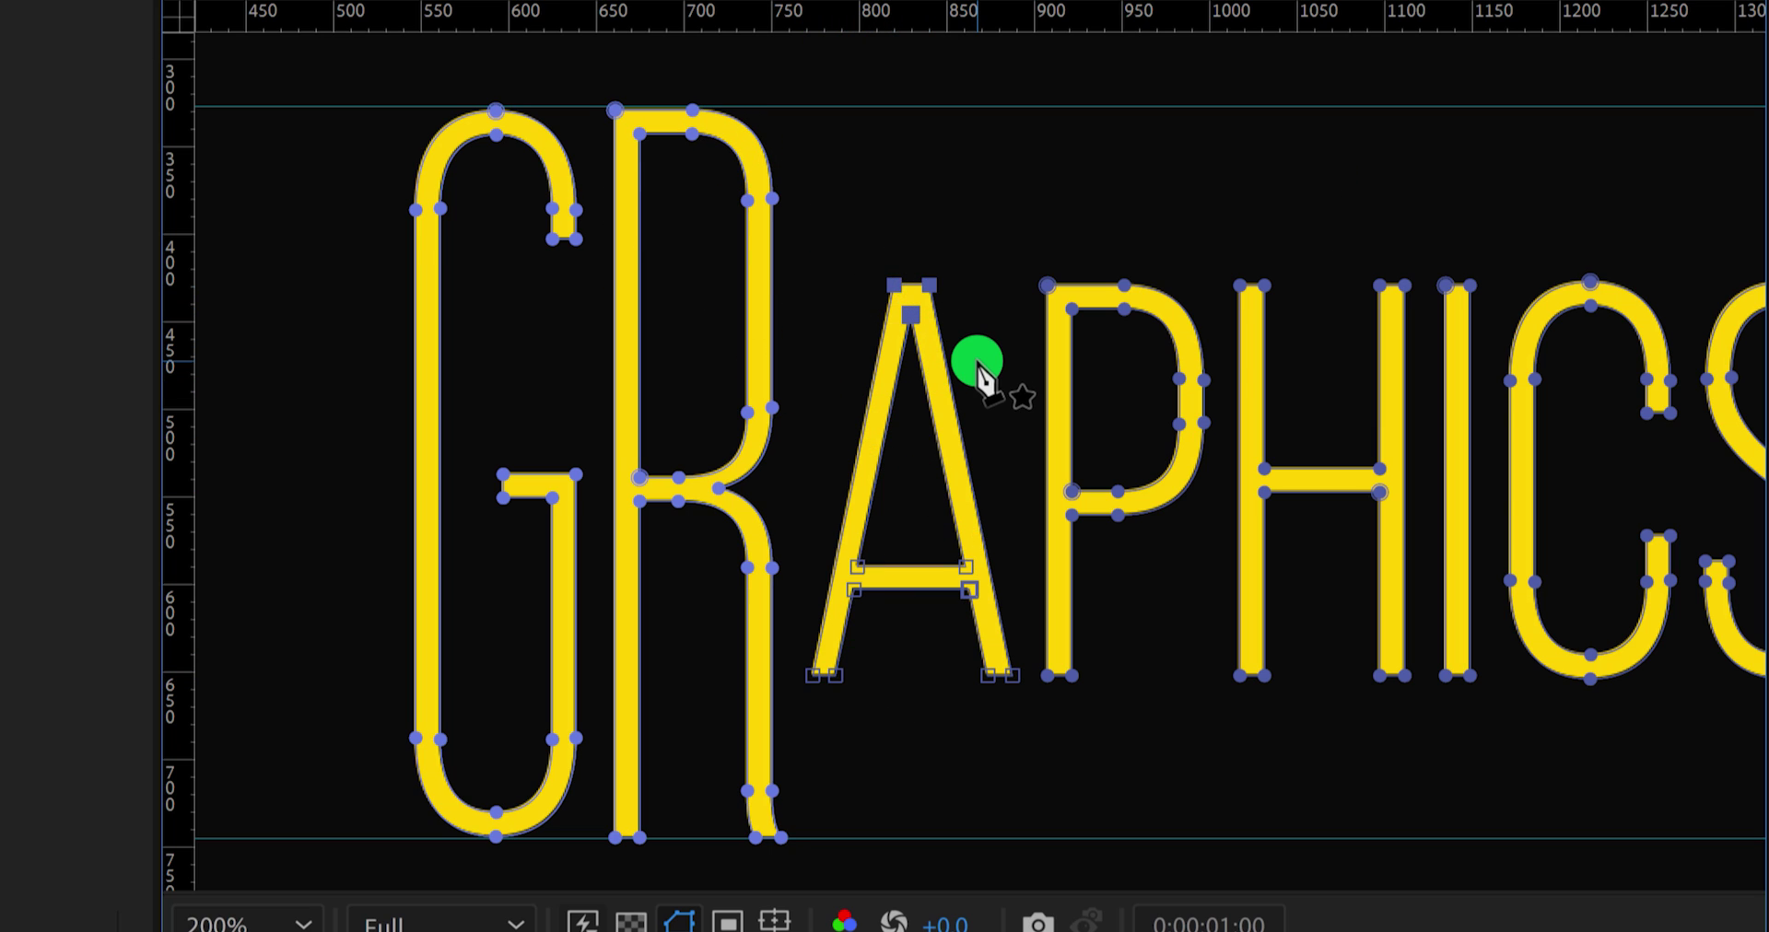
{"action": "key", "text": "shift+Up"}
{"action": "key", "text": "shift+Up"}
{"action": "key", "text": "shift+Up"}
{"action": "key", "text": "shift+Up"}
{"action": "key", "text": "shift+Up"}
{"action": "key", "text": "shift+Up"}
{"action": "key", "text": "shift+Up"}
{"action": "key", "text": "shift+Up"}
{"action": "key", "text": "shift+Up"}
{"action": "key", "text": "shift+Up"}
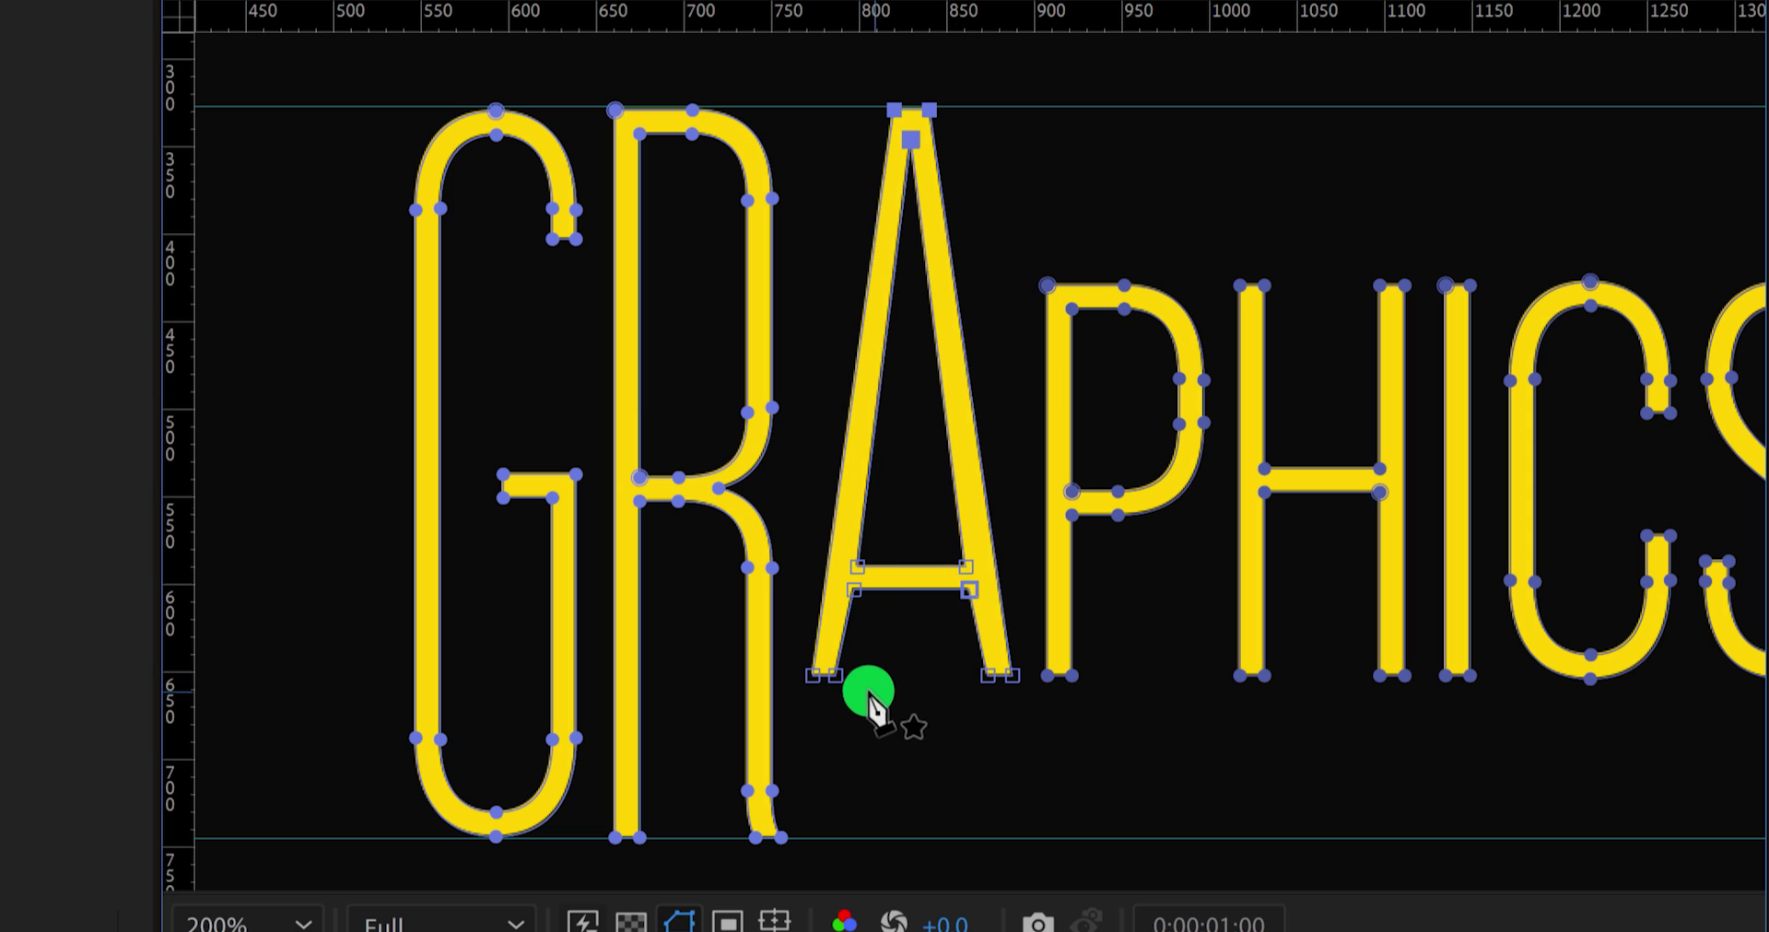
{"action": "left_click", "coordinate": [814, 678]}
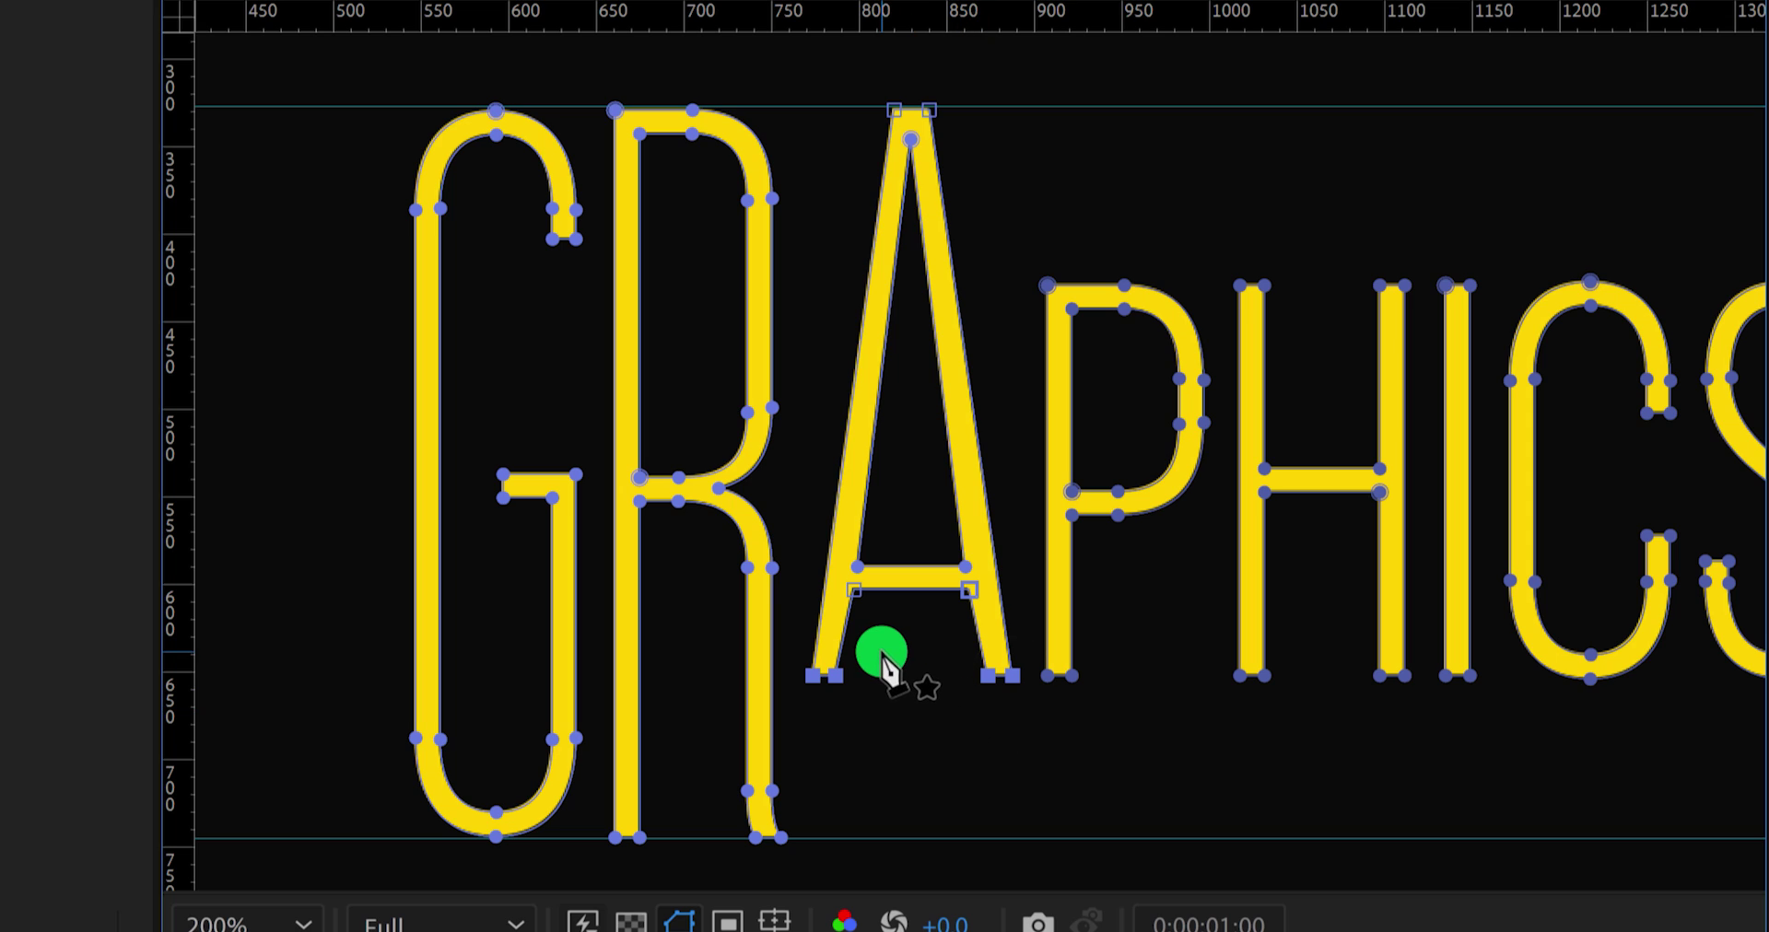
{"action": "key", "text": "shift+Down"}
{"action": "key", "text": "shift+Down"}
{"action": "key", "text": "shift+Down"}
{"action": "key", "text": "shift+Down"}
{"action": "key", "text": "shift+Down"}
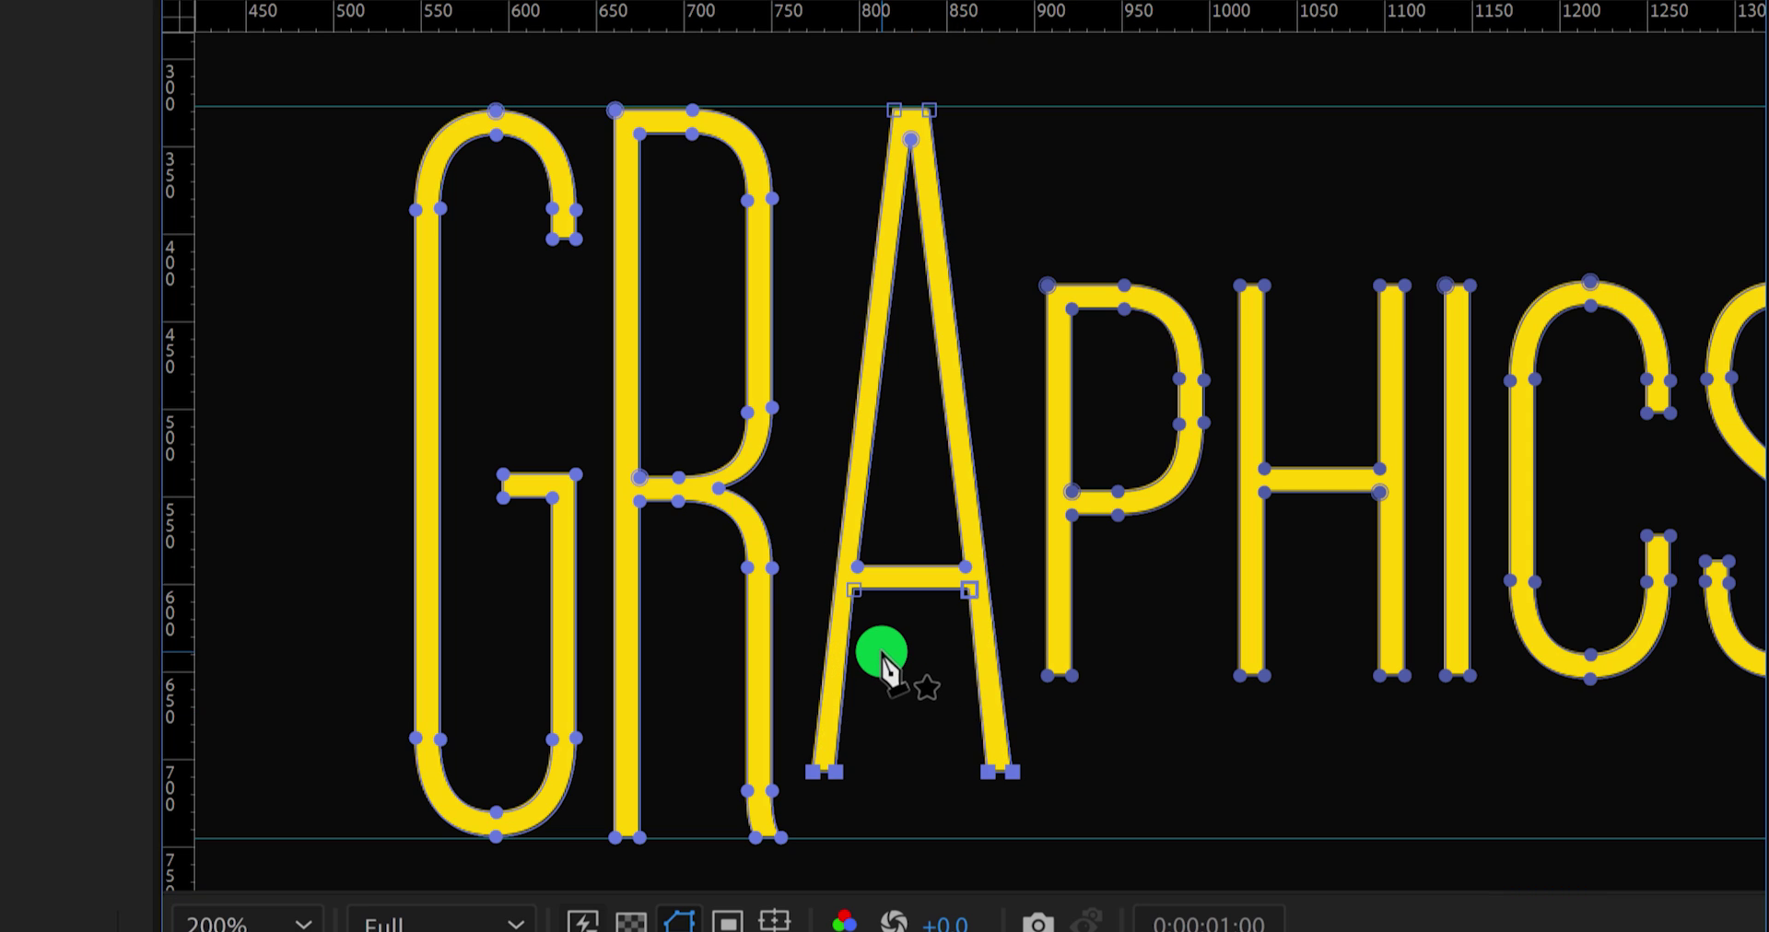
{"action": "key", "text": "shift+Down"}
{"action": "key", "text": "shift+Down"}
{"action": "key", "text": "shift+Down"}
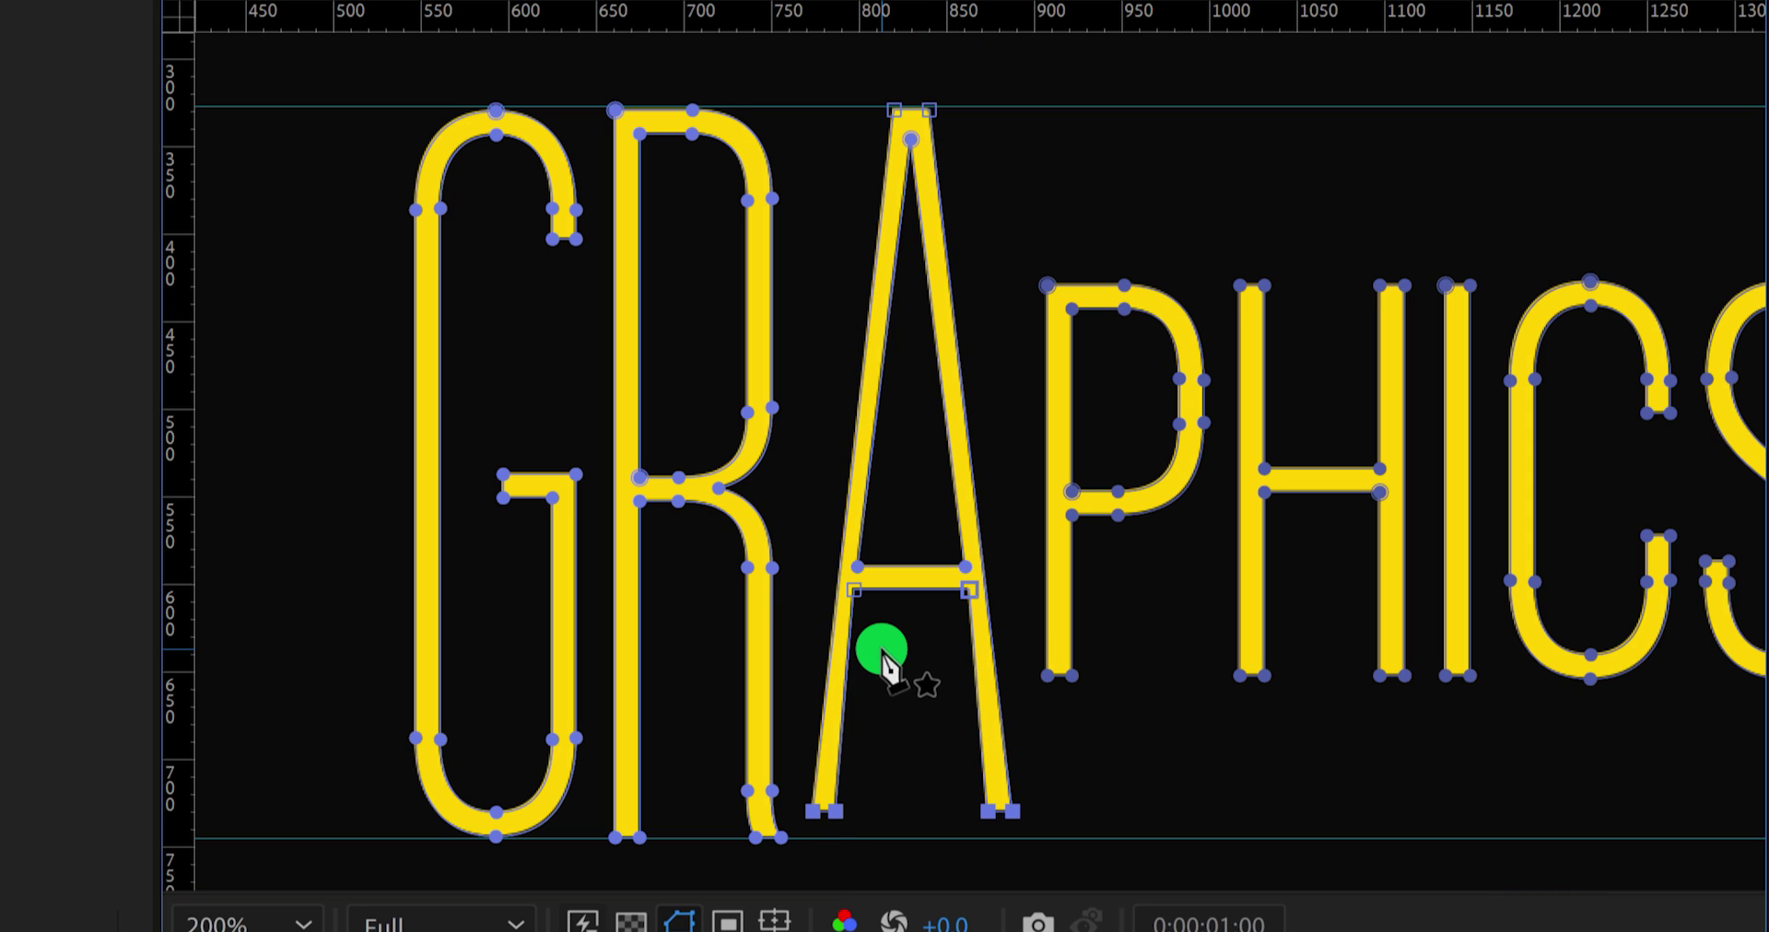
{"action": "key", "text": "Down"}
{"action": "key", "text": "Down"}
{"action": "key", "text": "Down"}
{"action": "key", "text": "Down"}
{"action": "key", "text": "Down"}
{"action": "key", "text": "Down"}
{"action": "key", "text": "Down"}
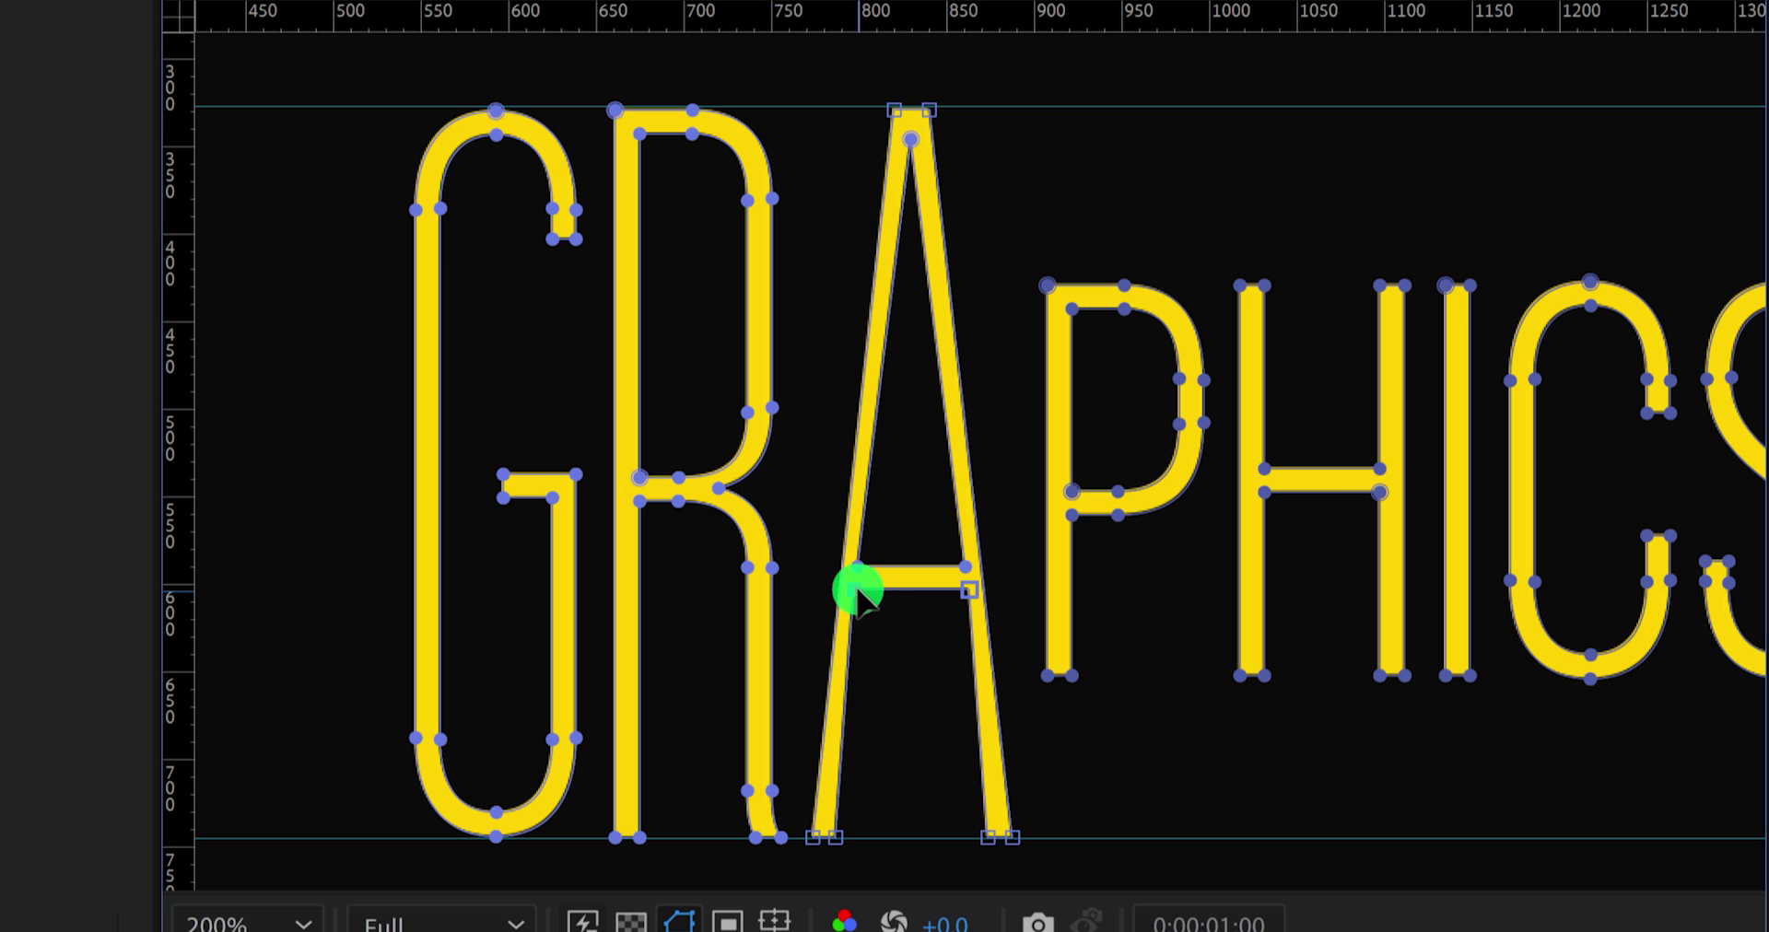
Step: Nudge the A's crossbar ends inward into its legs, then lower the P's stem to the lower guide
{"action": "key", "text": "shift+Right"}
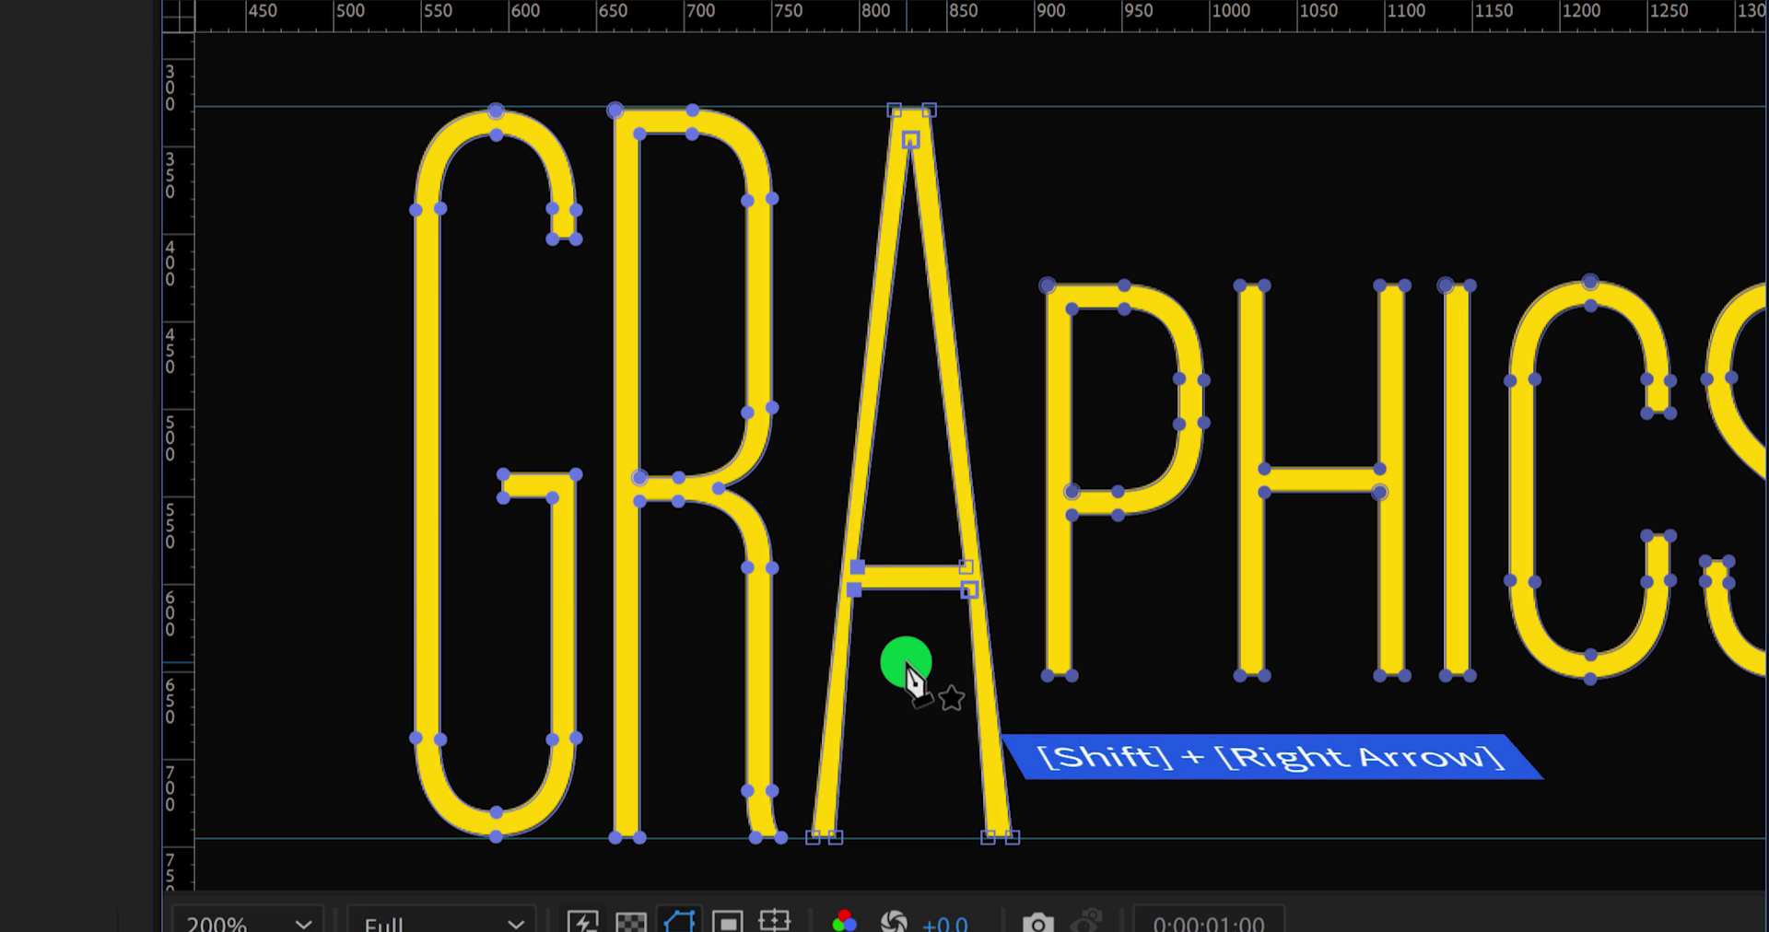
{"action": "key", "text": "shift+Right"}
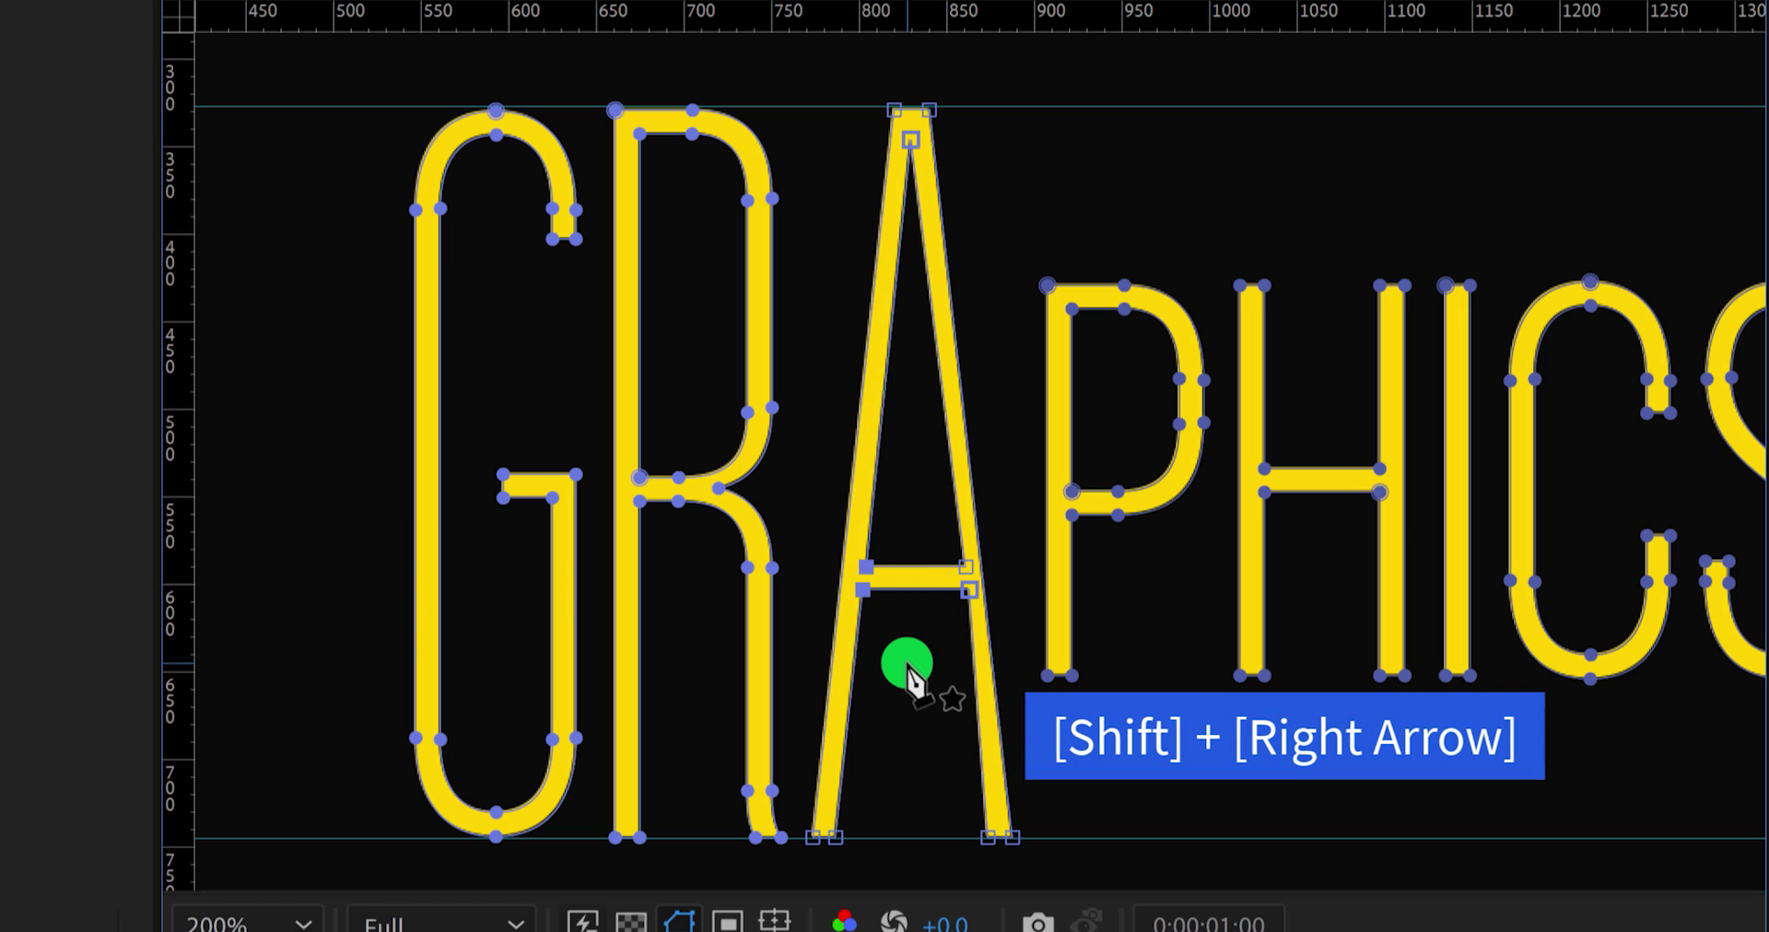
{"action": "left_click", "coordinate": [965, 578]}
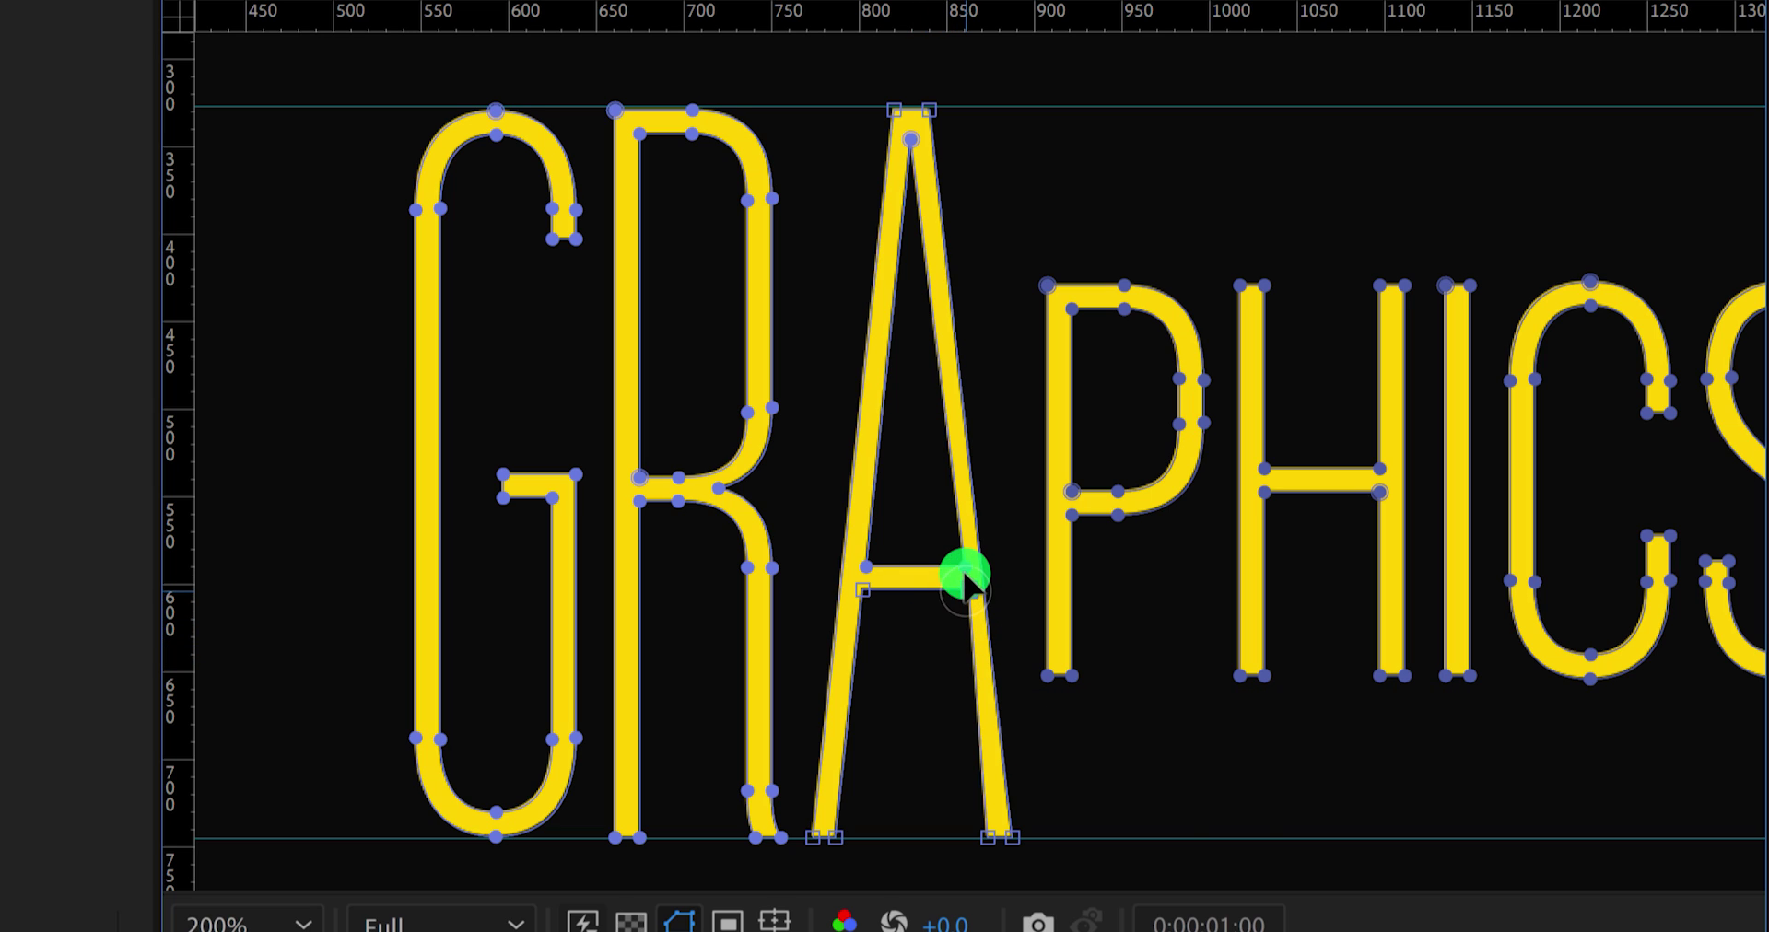
{"action": "left_click", "coordinate": [932, 647]}
{"action": "key", "text": "shift+Left"}
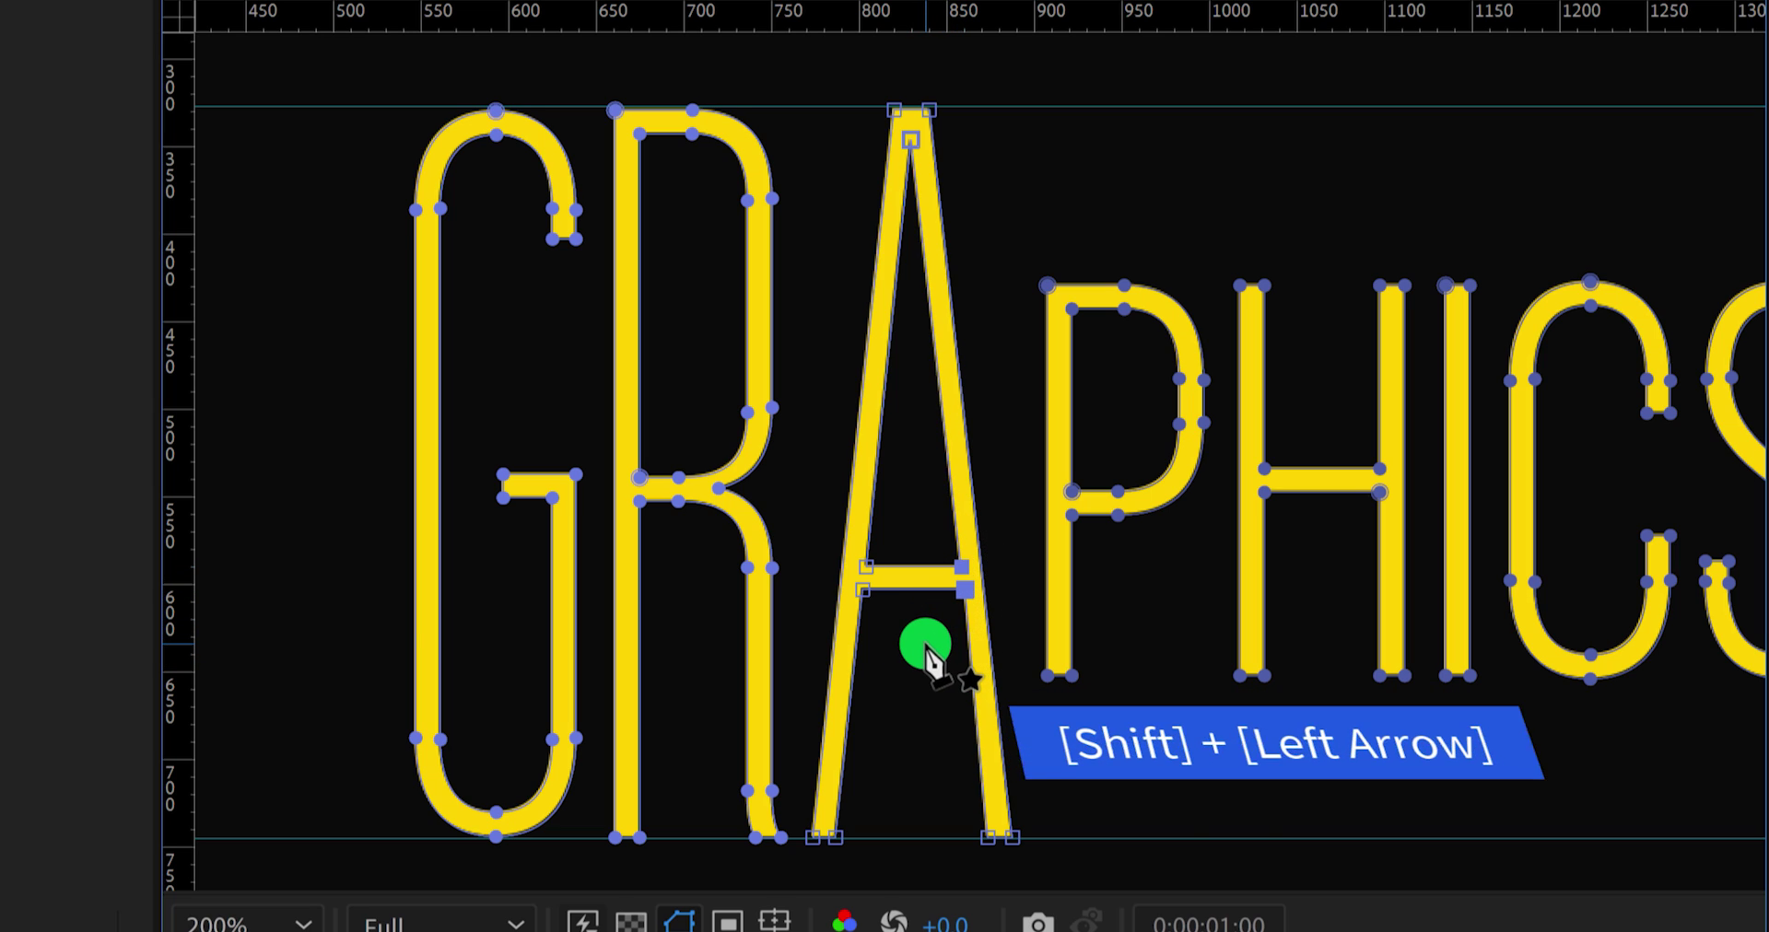
{"action": "left_click", "coordinate": [1059, 680]}
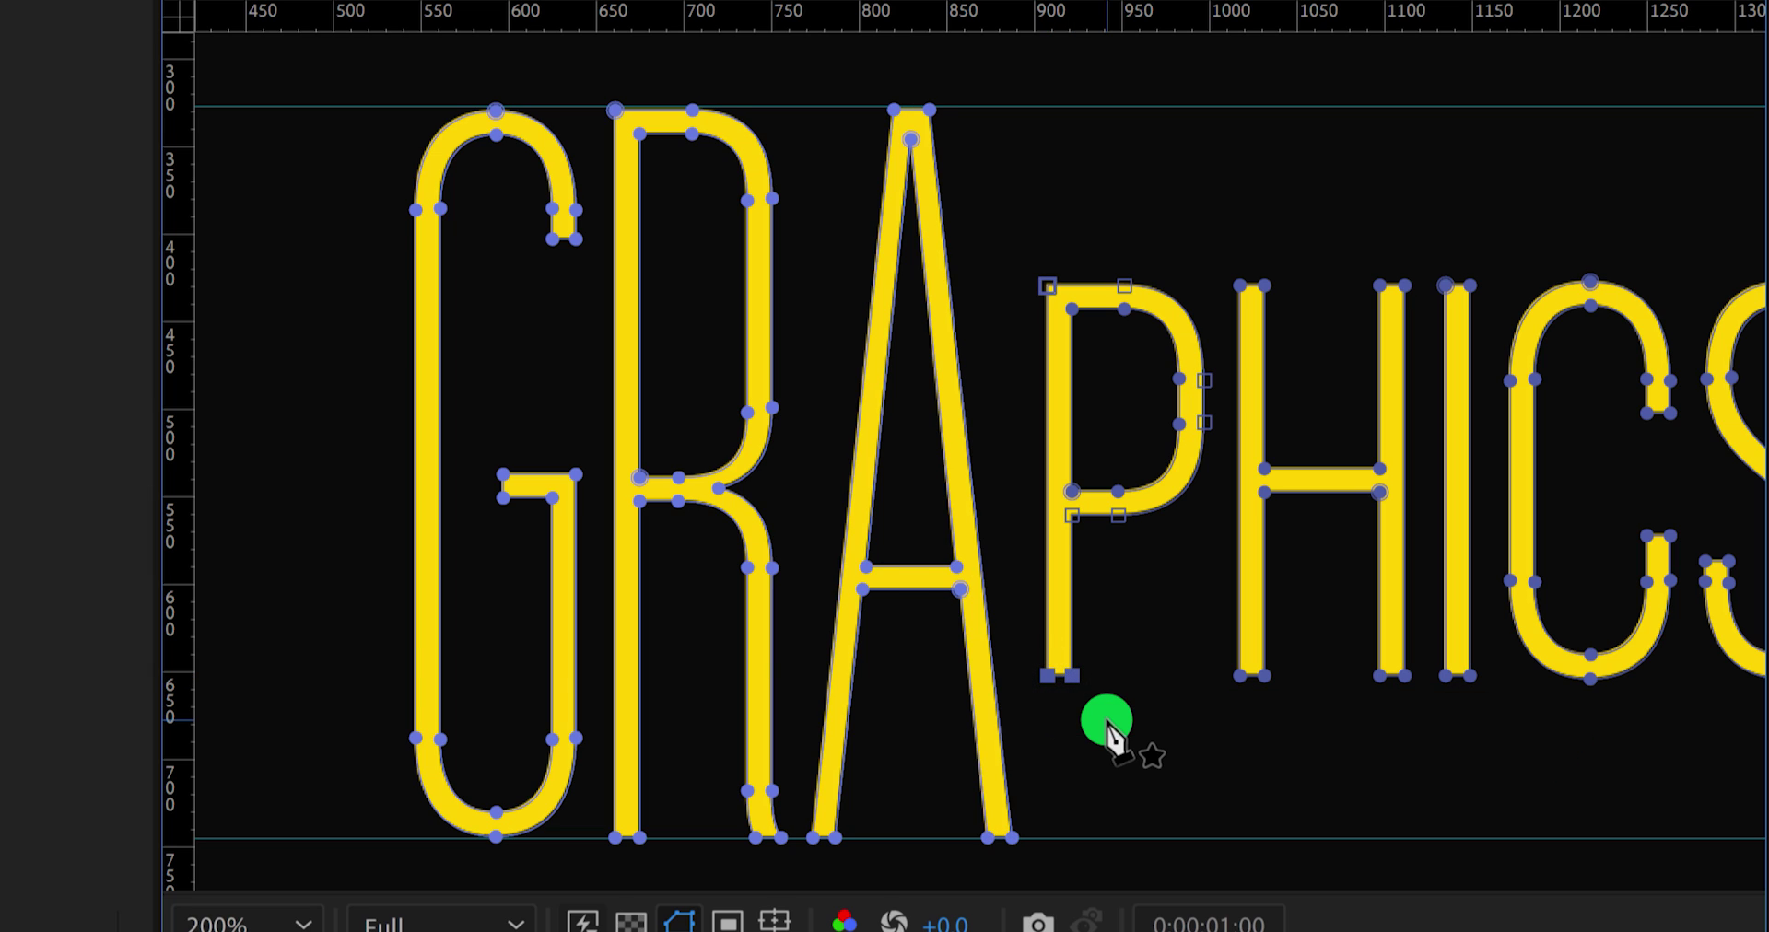
{"action": "key", "text": "shift+Down"}
{"action": "key", "text": "shift+Down"}
{"action": "key", "text": "shift+Down"}
{"action": "key", "text": "shift+Down"}
{"action": "key", "text": "shift+Down"}
{"action": "key", "text": "shift+Down"}
{"action": "key", "text": "shift+Down"}
{"action": "key", "text": "shift+Down"}
Step: Raise the P's and H's tops to the upper guide and lower the H's bottom
{"action": "left_click_drag", "start_coordinate": [1039, 274], "coordinate": [1206, 385]}
{"action": "key", "text": "shift+Up"}
{"action": "key", "text": "shift+Up"}
{"action": "key", "text": "shift+Up"}
{"action": "key", "text": "shift+Up"}
{"action": "key", "text": "shift+Up"}
{"action": "key", "text": "shift+Up"}
{"action": "key", "text": "shift+Up"}
{"action": "key", "text": "shift+Up"}
{"action": "key", "text": "shift+Up"}
{"action": "key", "text": "shift+Up"}
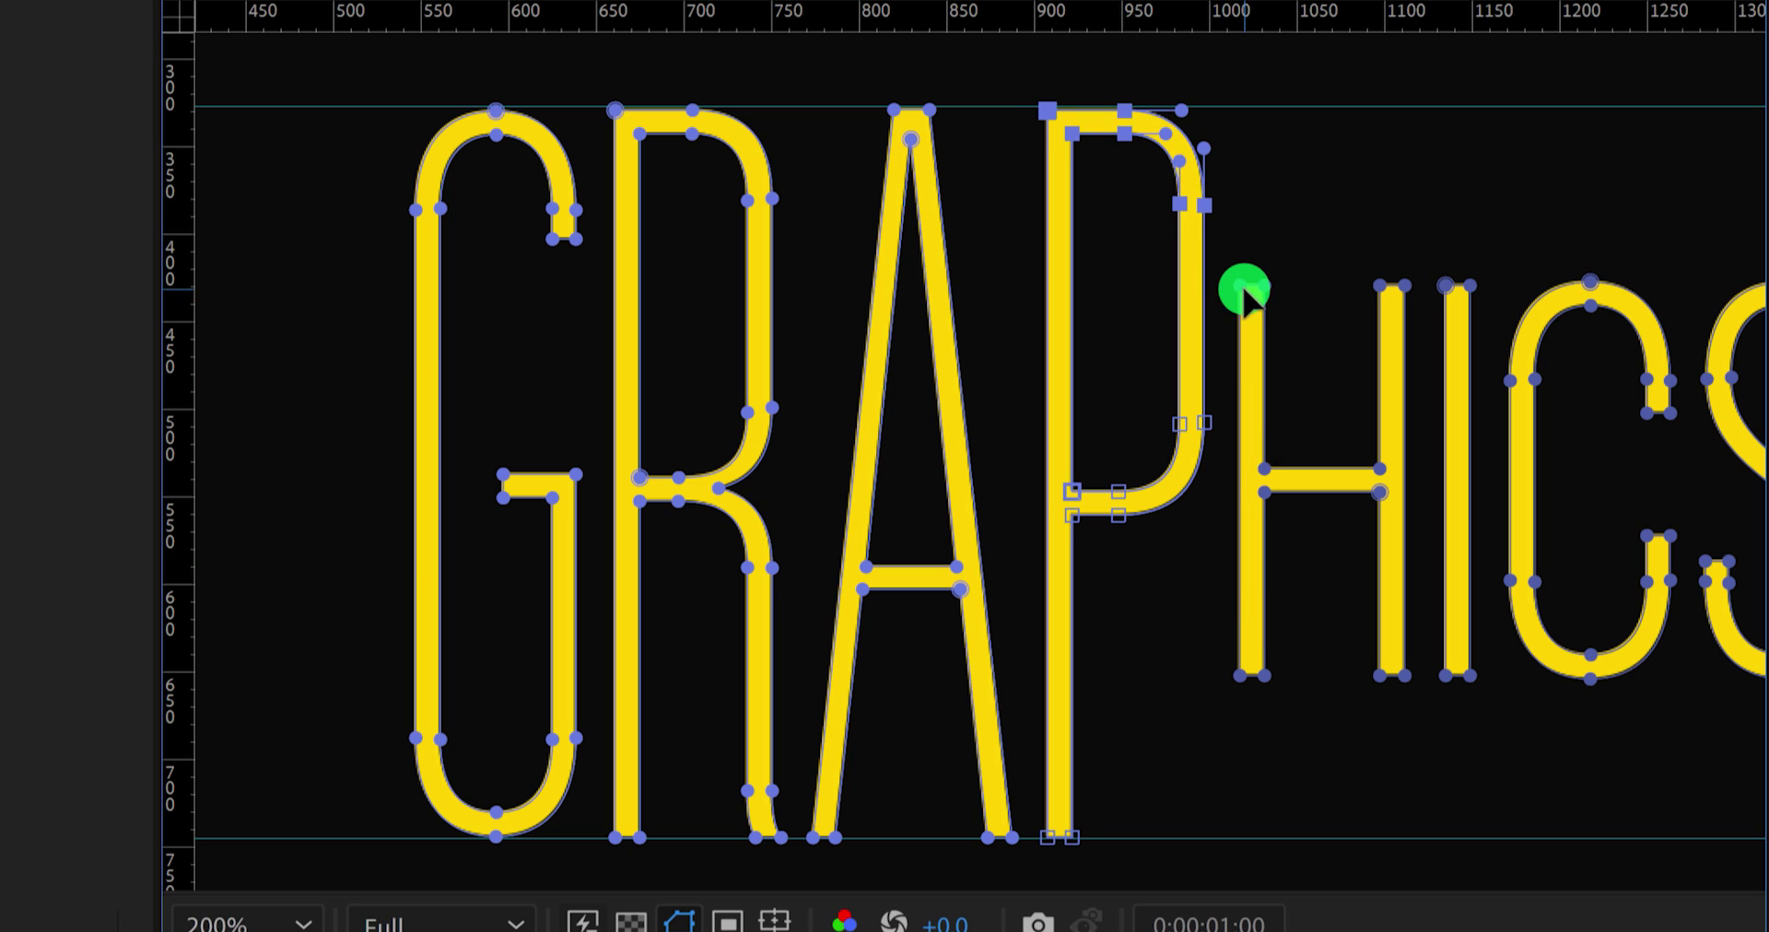
{"action": "left_click", "coordinate": [1248, 287]}
{"action": "left_click", "coordinate": [1386, 287], "text": "shift"}
{"action": "key", "text": "shift+Up"}
{"action": "key", "text": "shift+Up"}
{"action": "key", "text": "shift+Up"}
{"action": "key", "text": "shift+Up"}
{"action": "key", "text": "shift+Up"}
{"action": "key", "text": "shift+Up"}
{"action": "key", "text": "shift+Up"}
{"action": "key", "text": "shift+Up"}
{"action": "key", "text": "shift+Up"}
{"action": "key", "text": "shift+Up"}
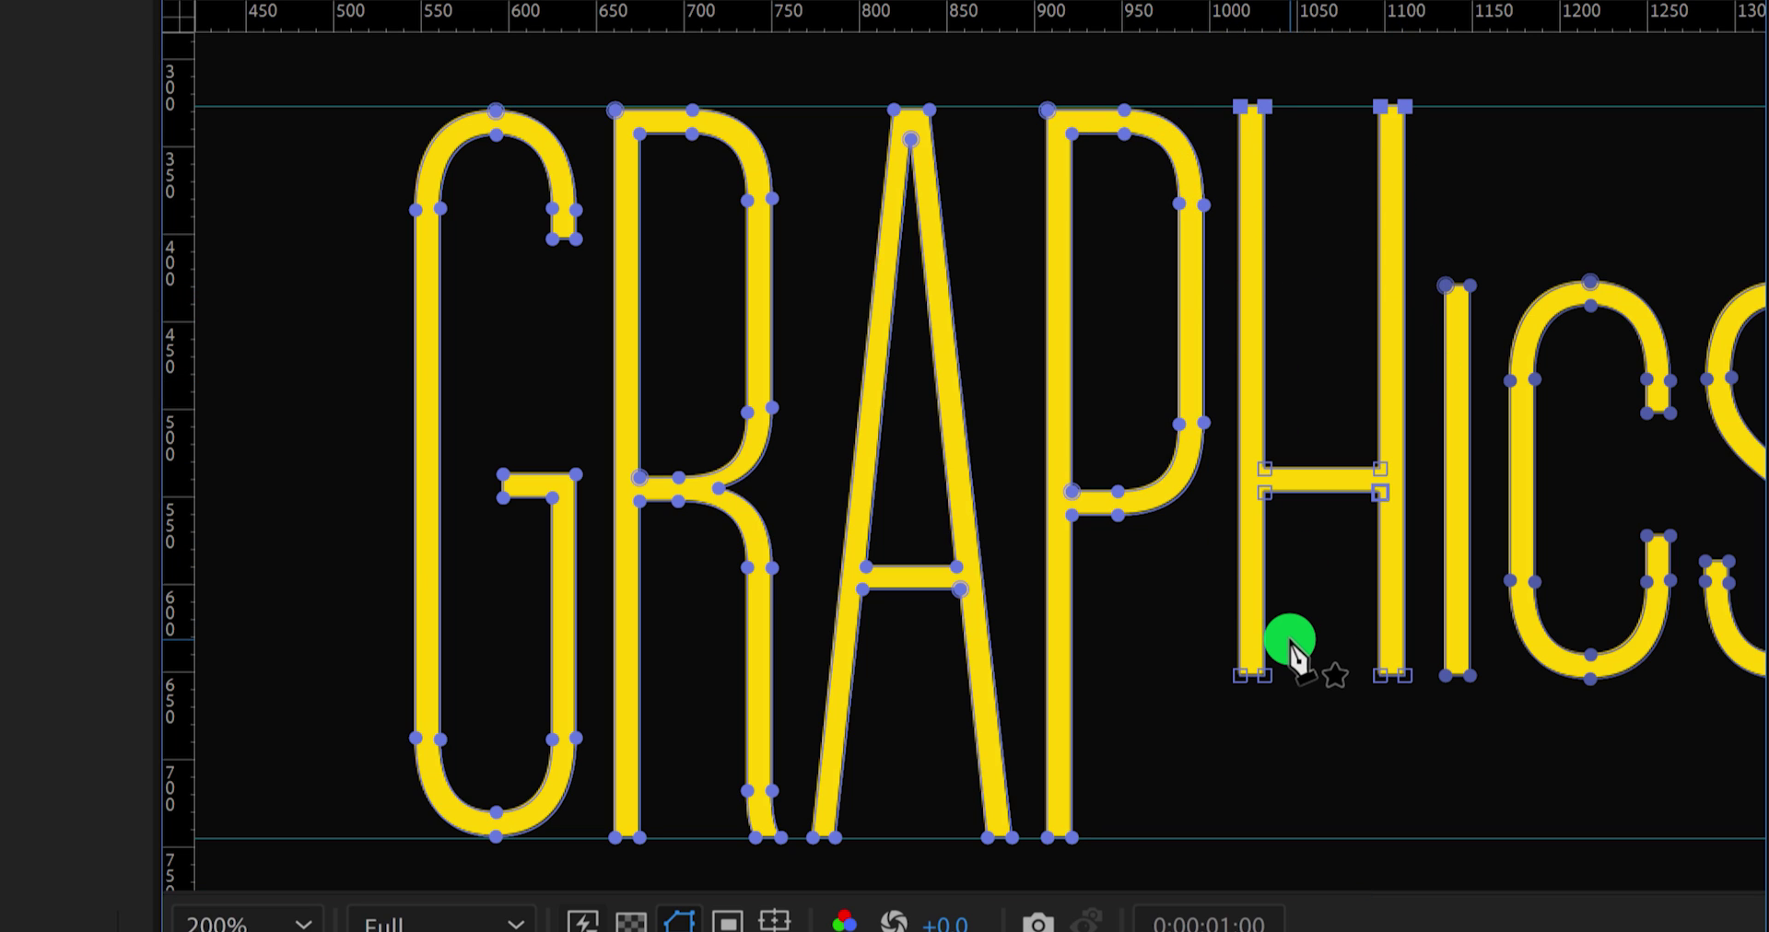
{"action": "left_click", "coordinate": [1391, 675]}
{"action": "left_click", "coordinate": [1248, 676], "text": "shift"}
{"action": "key", "text": "shift+Down"}
{"action": "key", "text": "shift+Down"}
{"action": "key", "text": "shift+Down"}
{"action": "key", "text": "shift+Down"}
{"action": "key", "text": "shift+Down"}
{"action": "key", "text": "shift+Down"}
{"action": "key", "text": "shift+Down"}
{"action": "key", "text": "shift+Down"}
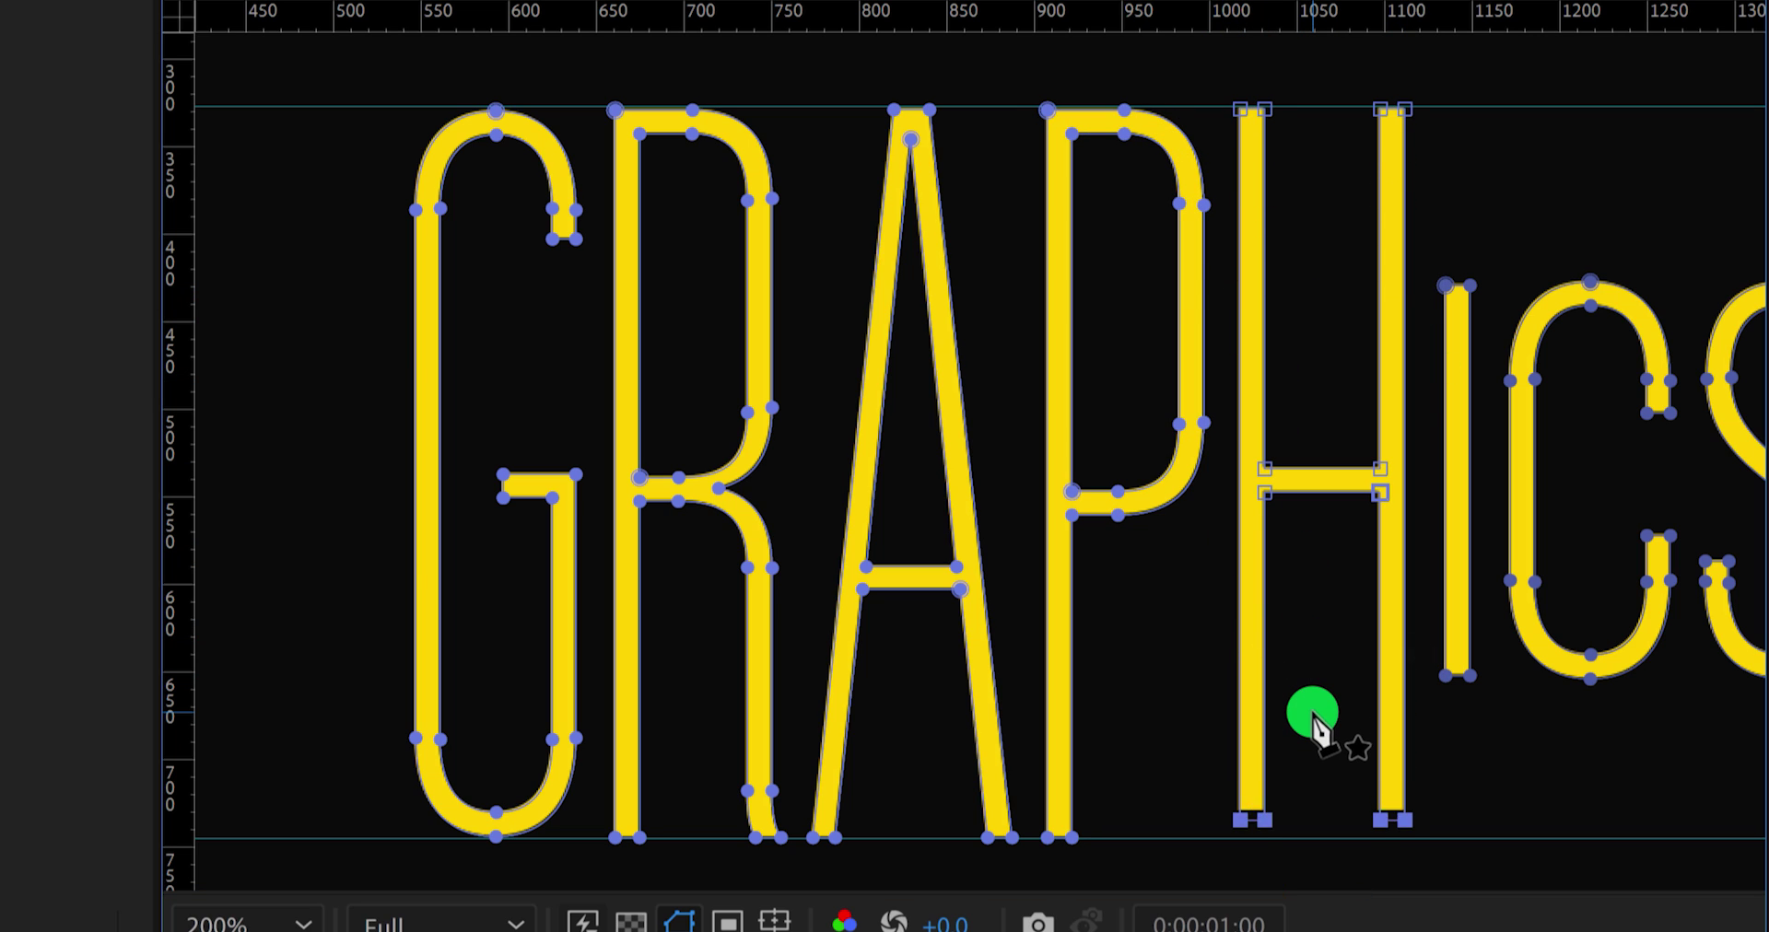
Step: Stretch the I, bottom down to the lower guide and top up to the upper guide
{"action": "scroll", "coordinate": [1197, 714], "scroll_direction": "right", "scroll_amount": 5}
{"action": "left_click_drag", "start_coordinate": [1077, 658], "coordinate": [1236, 722]}
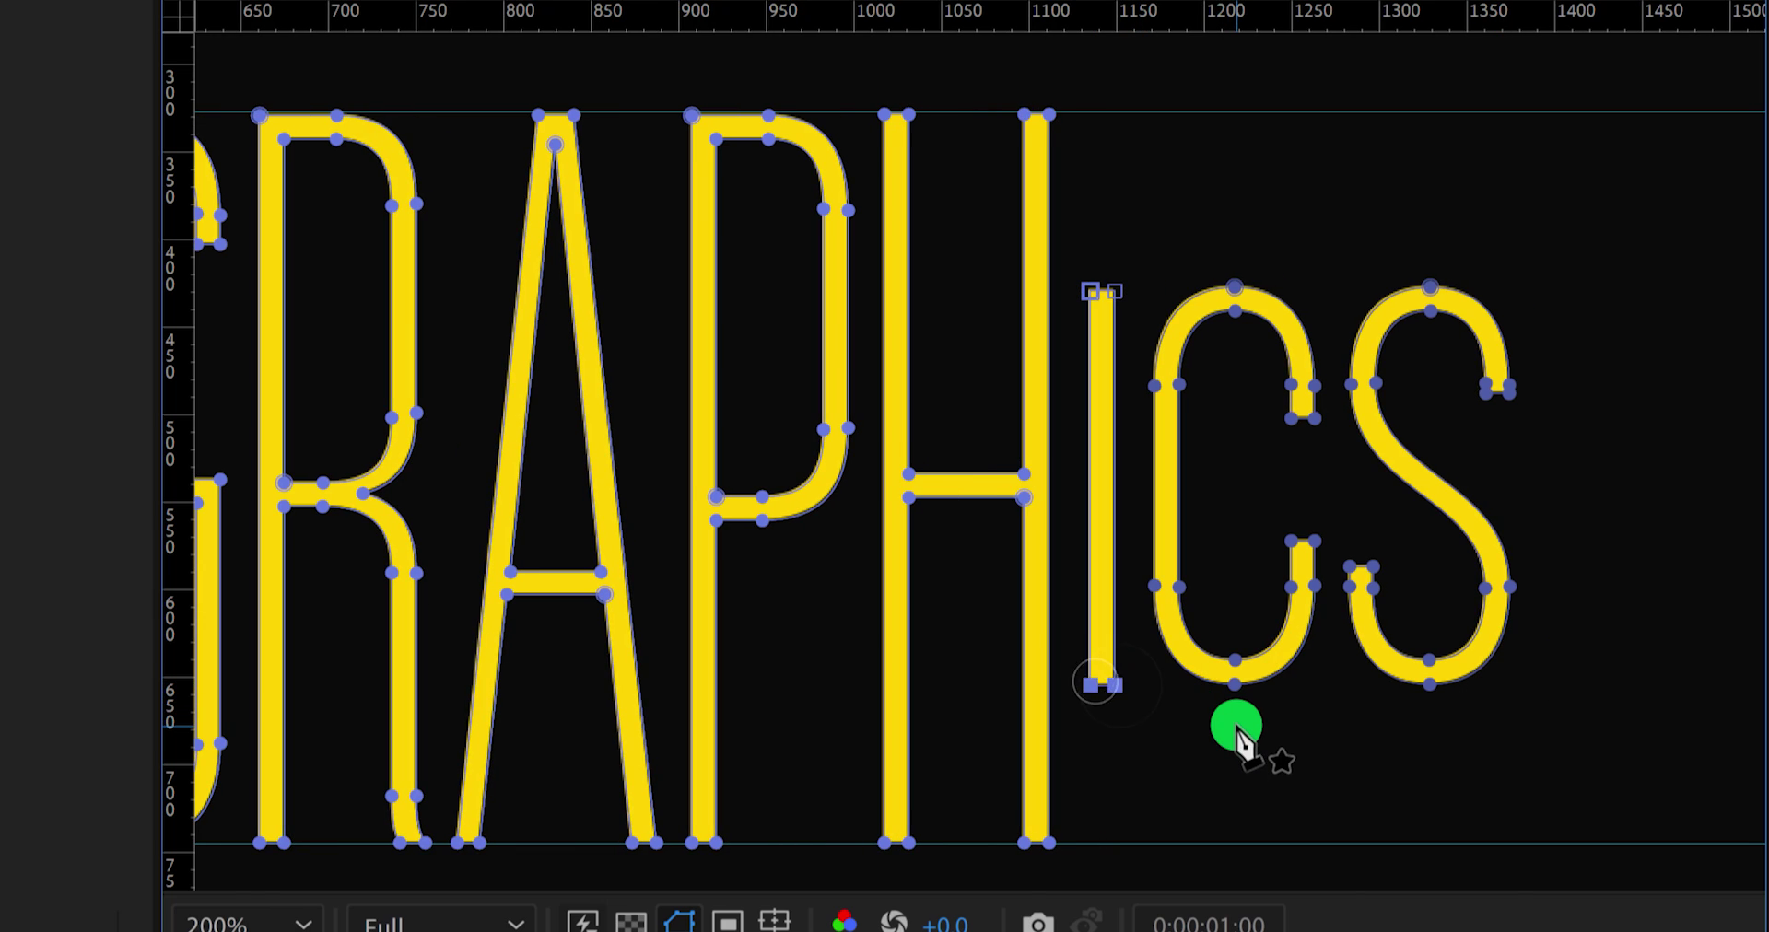
{"action": "key", "text": "shift+Down"}
{"action": "key", "text": "shift+Down"}
{"action": "key", "text": "shift+Down"}
{"action": "key", "text": "shift+Down"}
{"action": "key", "text": "shift+Down"}
{"action": "key", "text": "shift+Down"}
{"action": "key", "text": "shift+Down"}
{"action": "left_click_drag", "start_coordinate": [1073, 269], "coordinate": [1131, 311]}
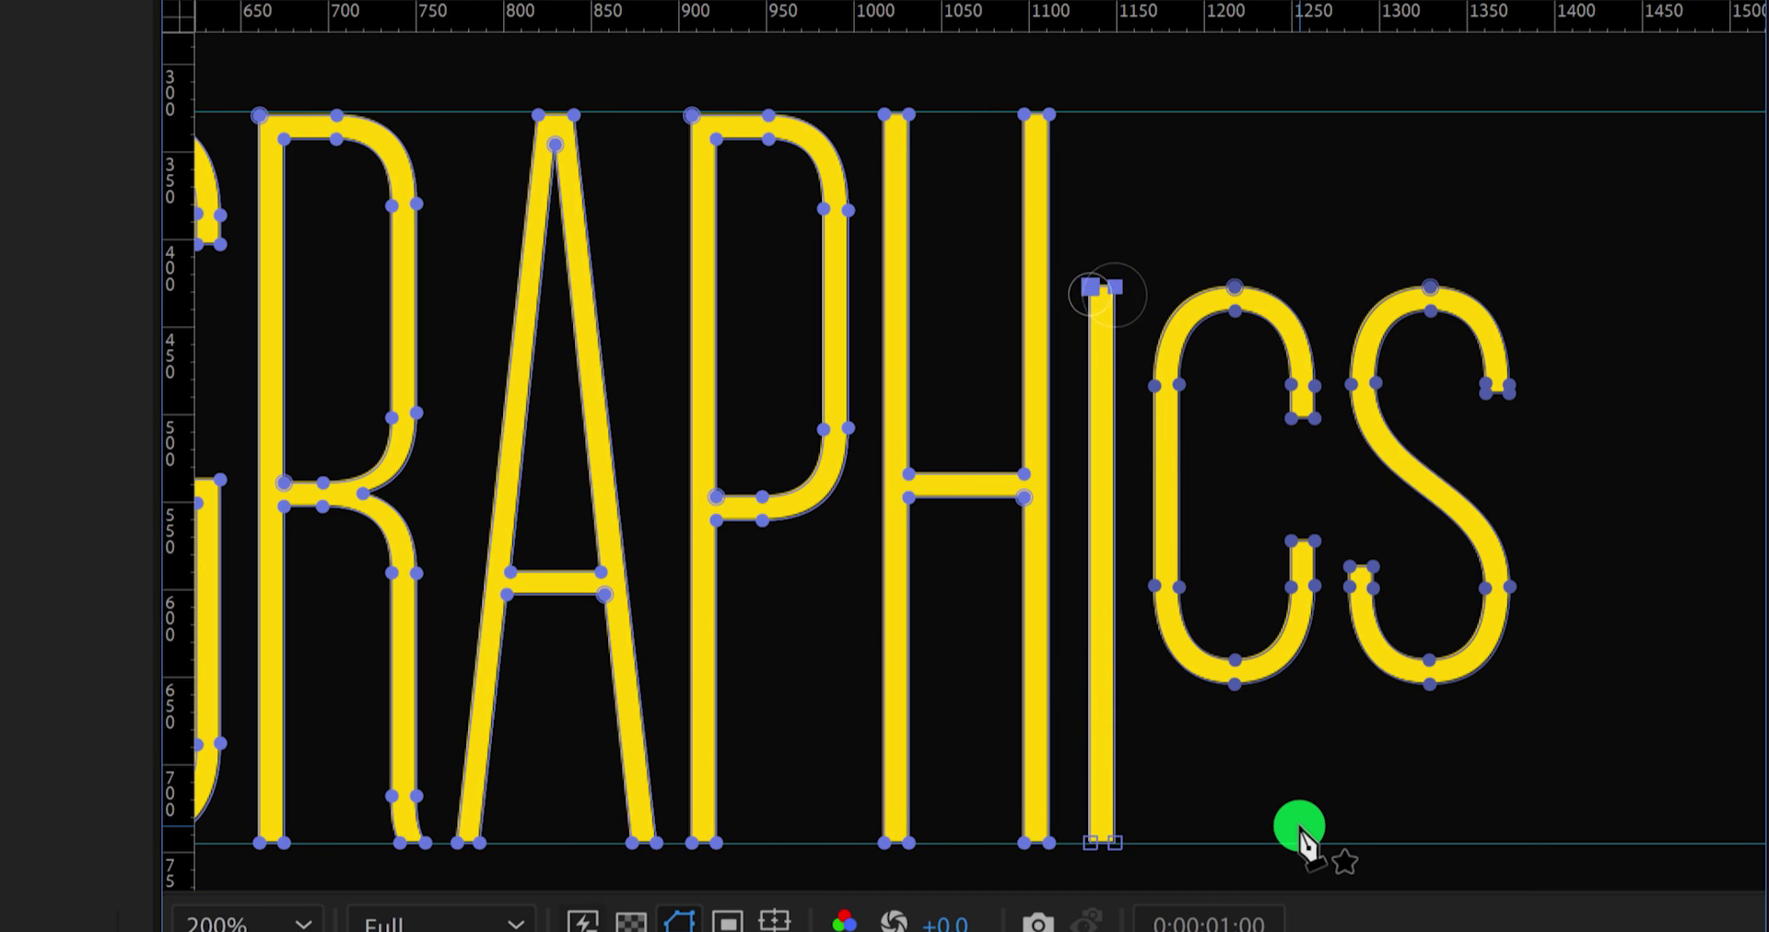
{"action": "key", "text": "shift+Up"}
{"action": "key", "text": "shift+Up"}
{"action": "key", "text": "shift+Up"}
{"action": "key", "text": "shift+Up"}
{"action": "key", "text": "shift+Up"}
{"action": "key", "text": "shift+Up"}
{"action": "key", "text": "shift+Up"}
{"action": "key", "text": "shift+Up"}
{"action": "key", "text": "shift+Up"}
{"action": "key", "text": "shift+Up"}
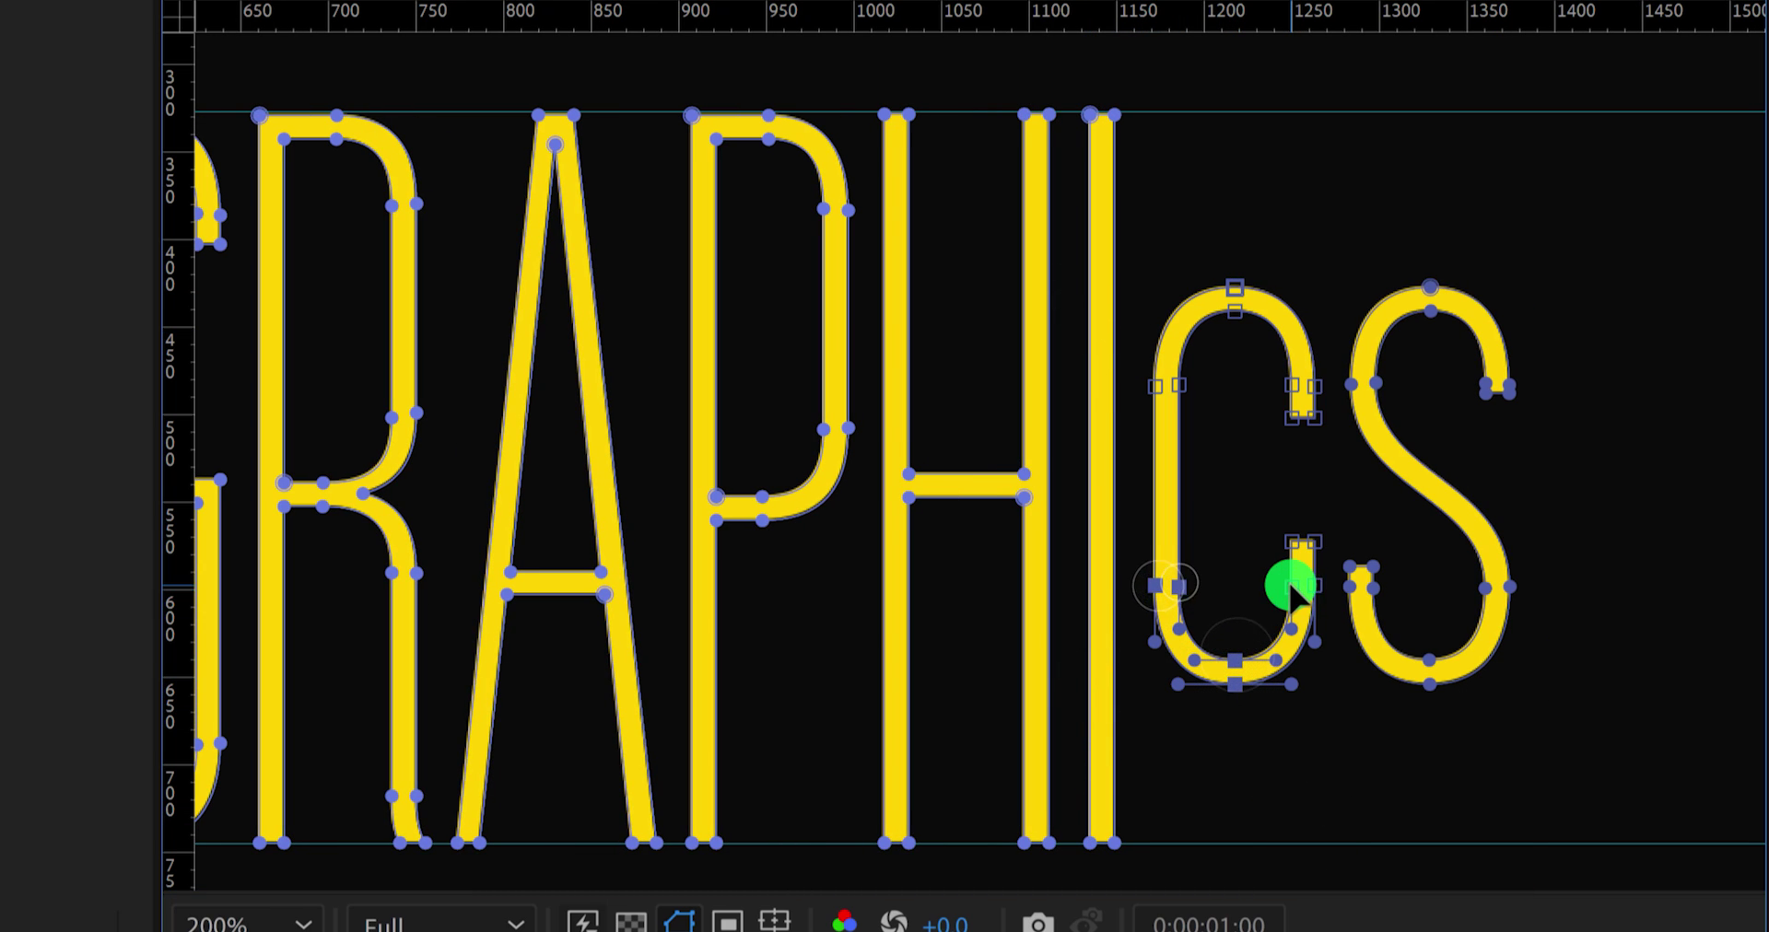
Step: Lower the C's bottom half to the lower guide and raise its top to the upper guide
{"action": "left_click_drag", "start_coordinate": [1304, 550], "coordinate": [1314, 758]}
{"action": "key", "text": "shift+Down"}
{"action": "key", "text": "shift+Down"}
{"action": "key", "text": "shift+Down"}
{"action": "key", "text": "shift+Down"}
{"action": "key", "text": "shift+Down"}
{"action": "key", "text": "shift+Down"}
{"action": "key", "text": "shift+Down"}
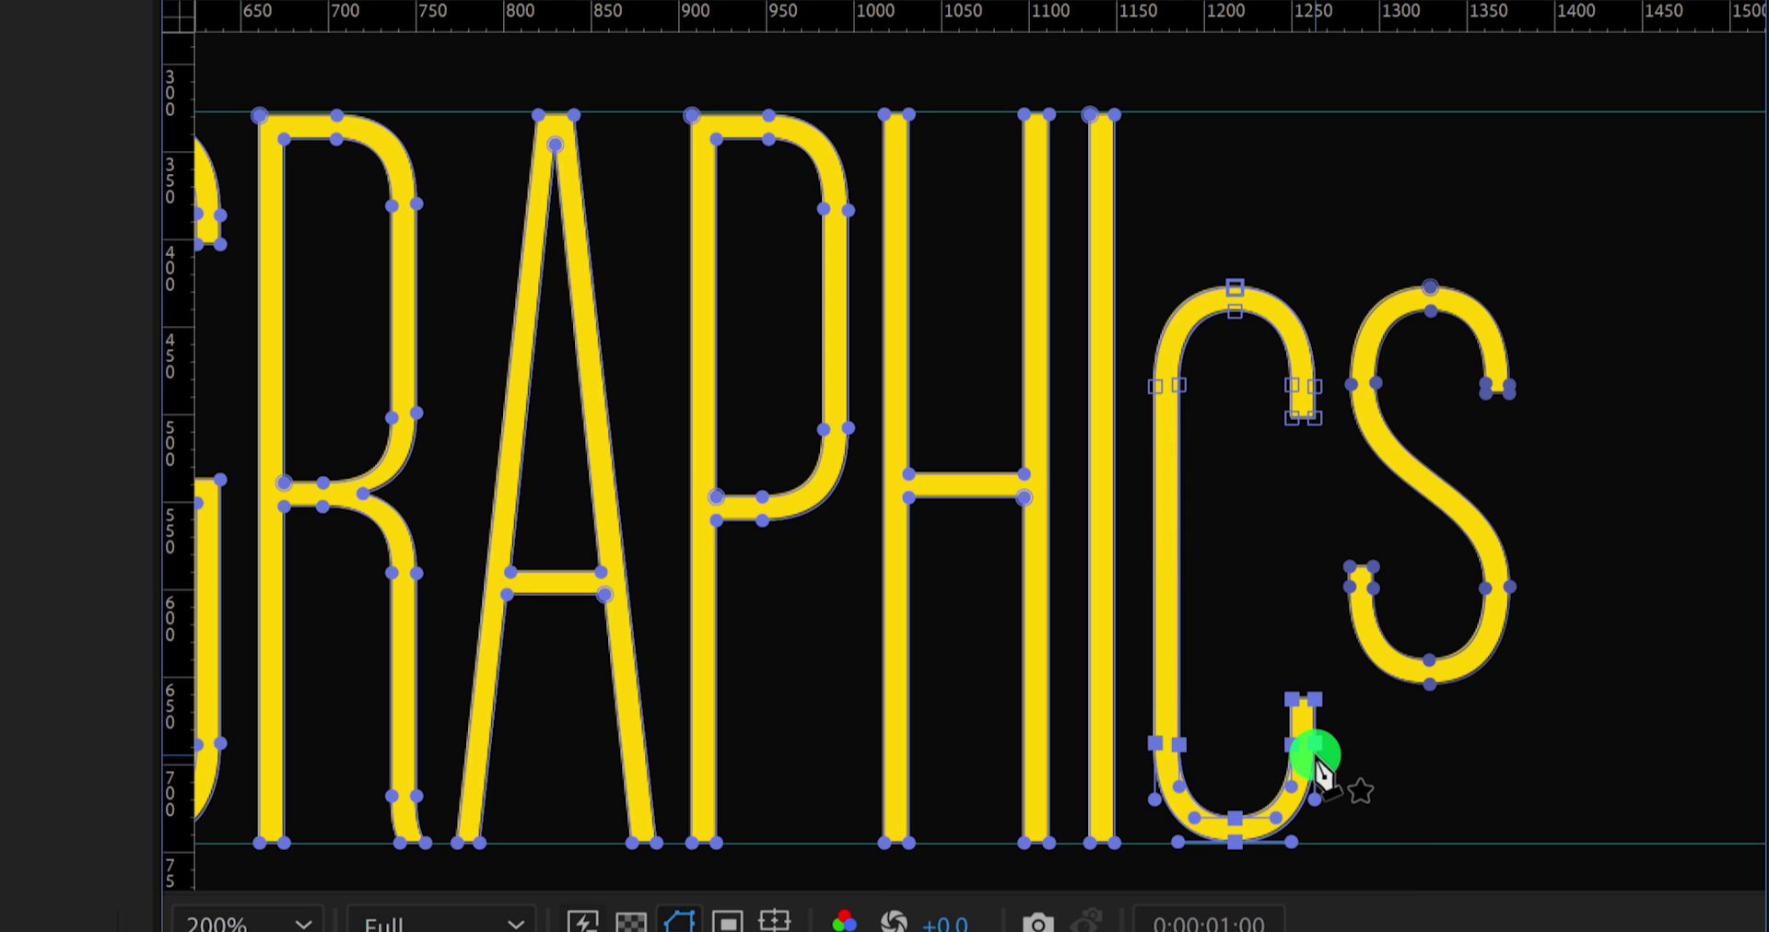
{"action": "left_click_drag", "start_coordinate": [1147, 401], "coordinate": [1327, 277]}
{"action": "key", "text": "shift+Up"}
{"action": "key", "text": "shift+Up"}
{"action": "key", "text": "shift+Up"}
{"action": "key", "text": "shift+Up"}
{"action": "key", "text": "shift+Up"}
{"action": "key", "text": "shift+Up"}
{"action": "key", "text": "shift+Up"}
{"action": "key", "text": "shift+Up"}
{"action": "key", "text": "shift+Up"}
{"action": "key", "text": "shift+Up"}
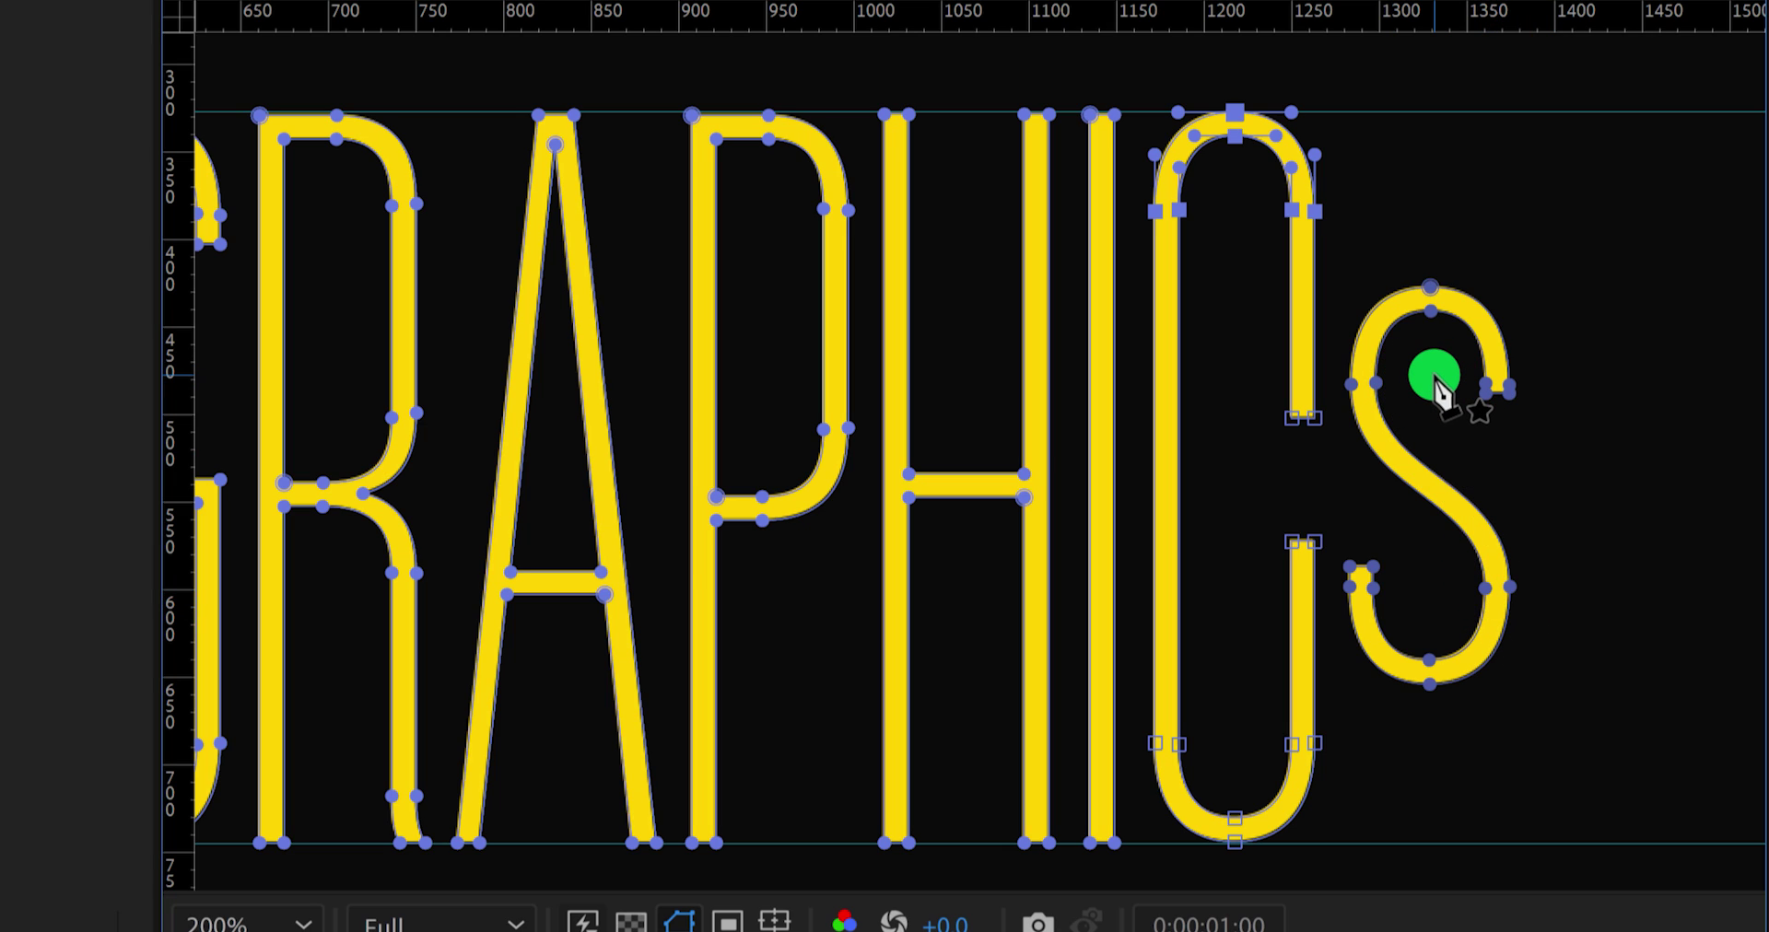
Step: Zoom to 1600% on the S and add vertices on its upper-left curve's outer and inner edges
{"action": "key", "text": "."}
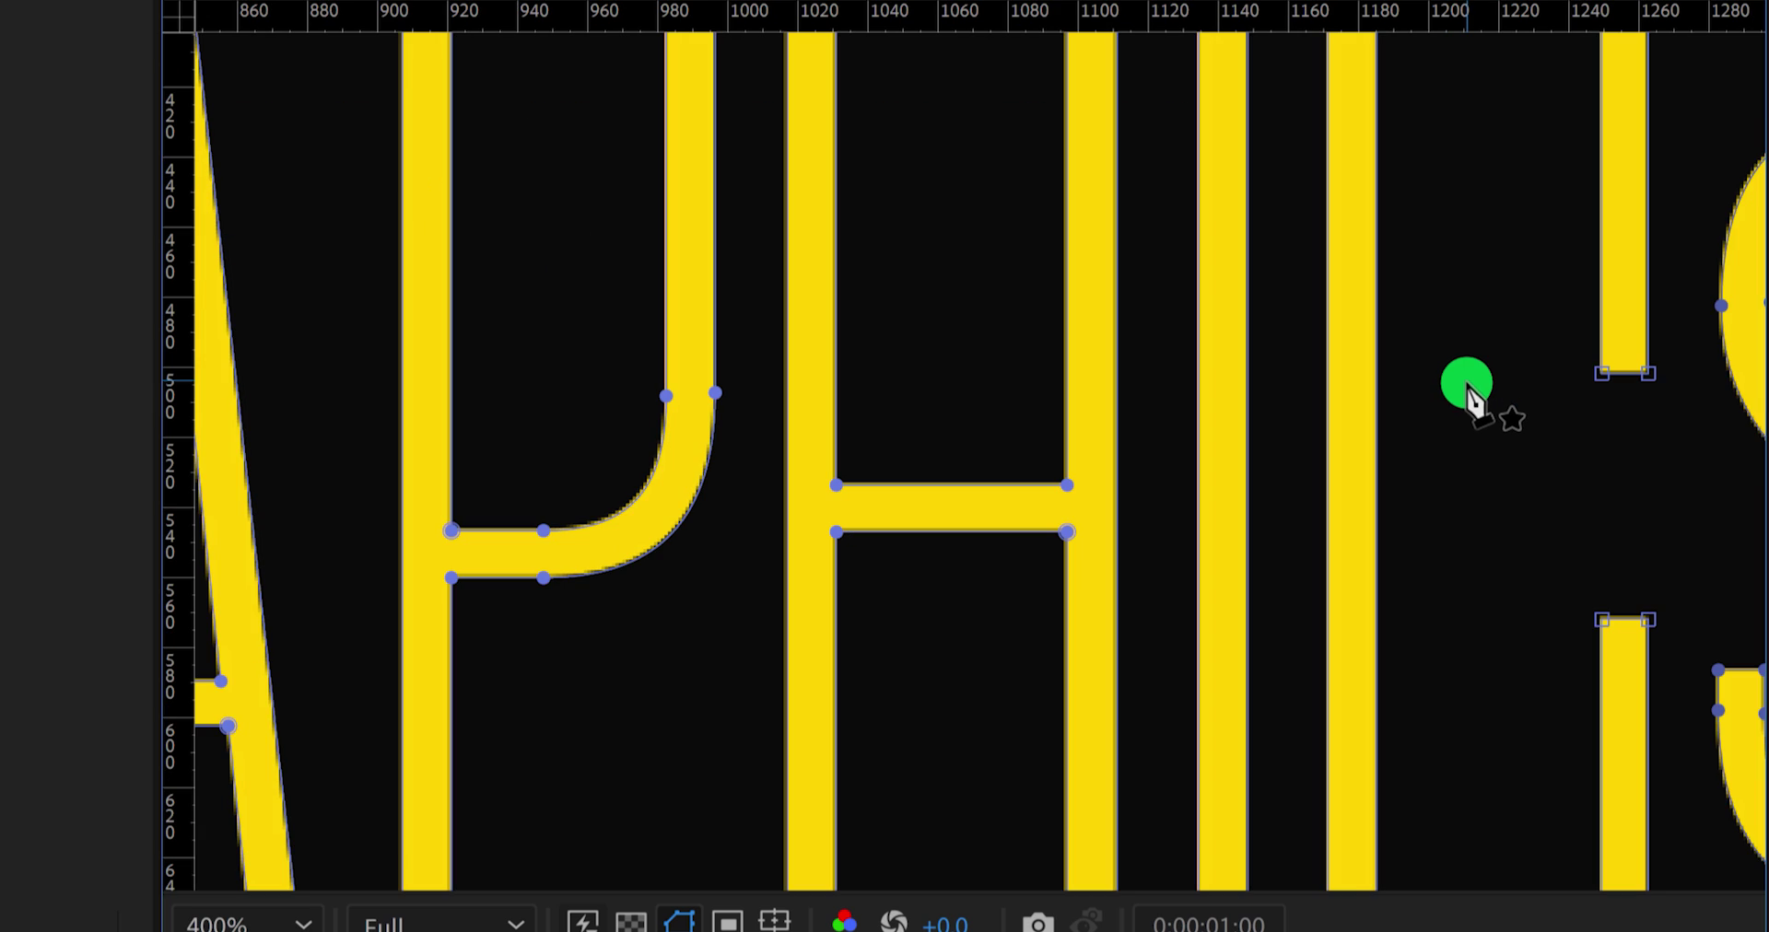
{"action": "left_click_drag", "start_coordinate": [1327, 434], "coordinate": [798, 577]}
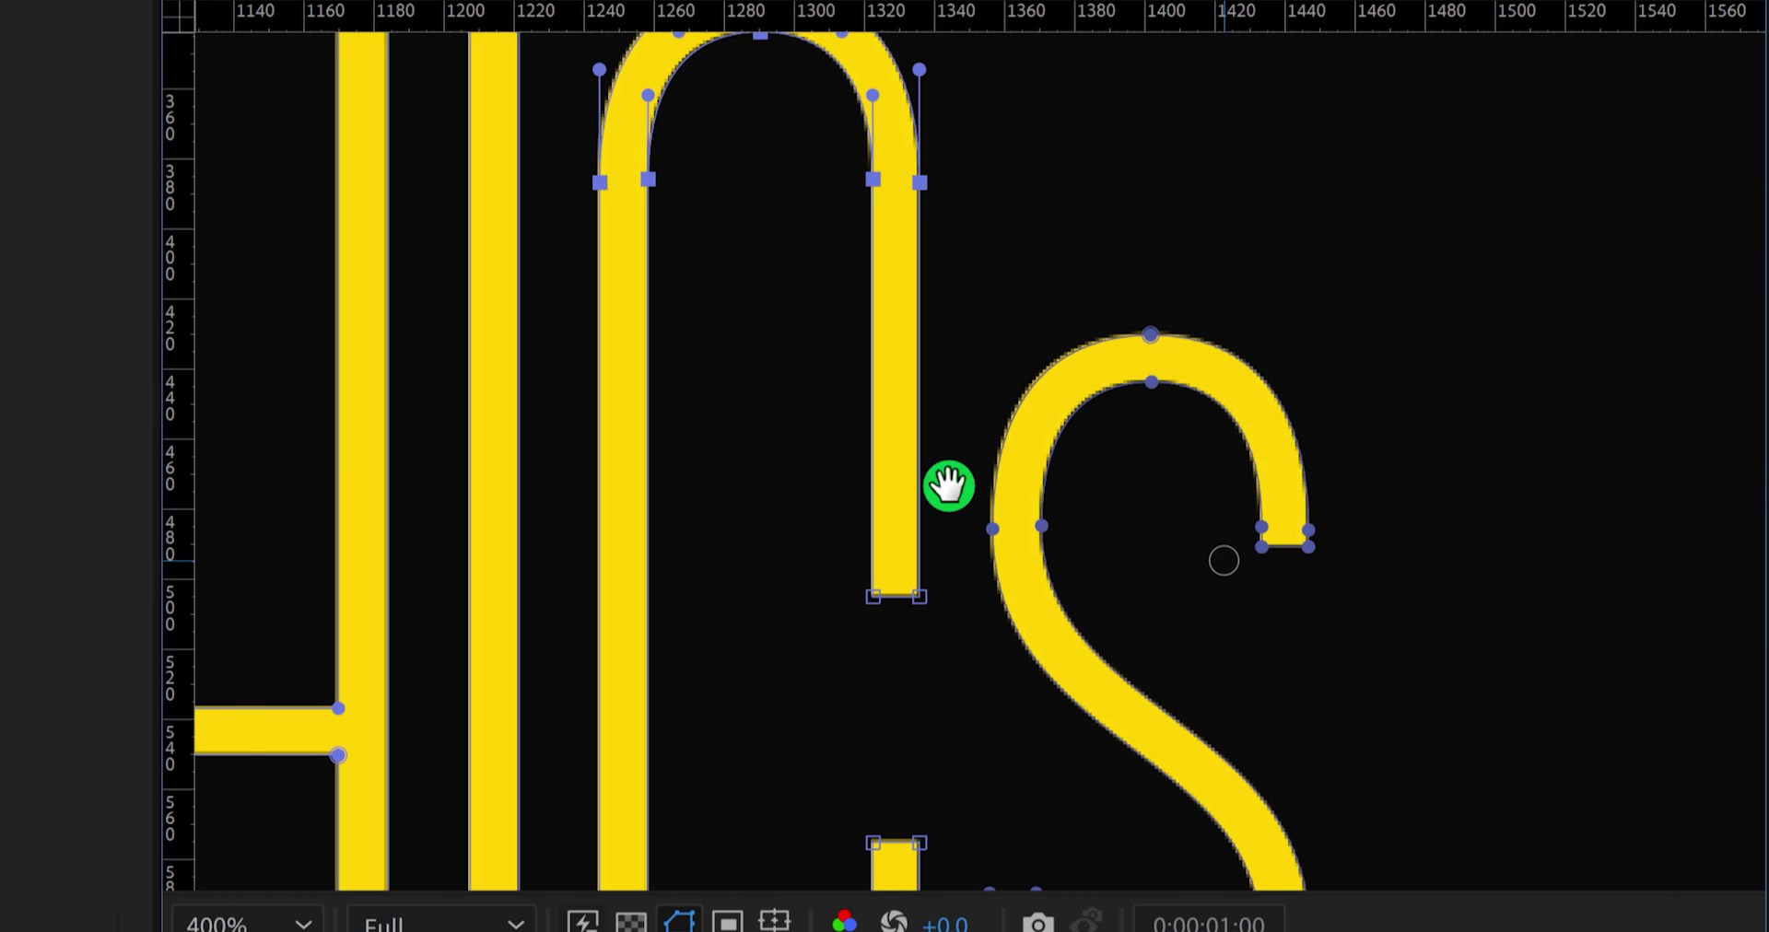
{"action": "left_click_drag", "start_coordinate": [1220, 560], "coordinate": [821, 461]}
{"action": "key", "text": "."}
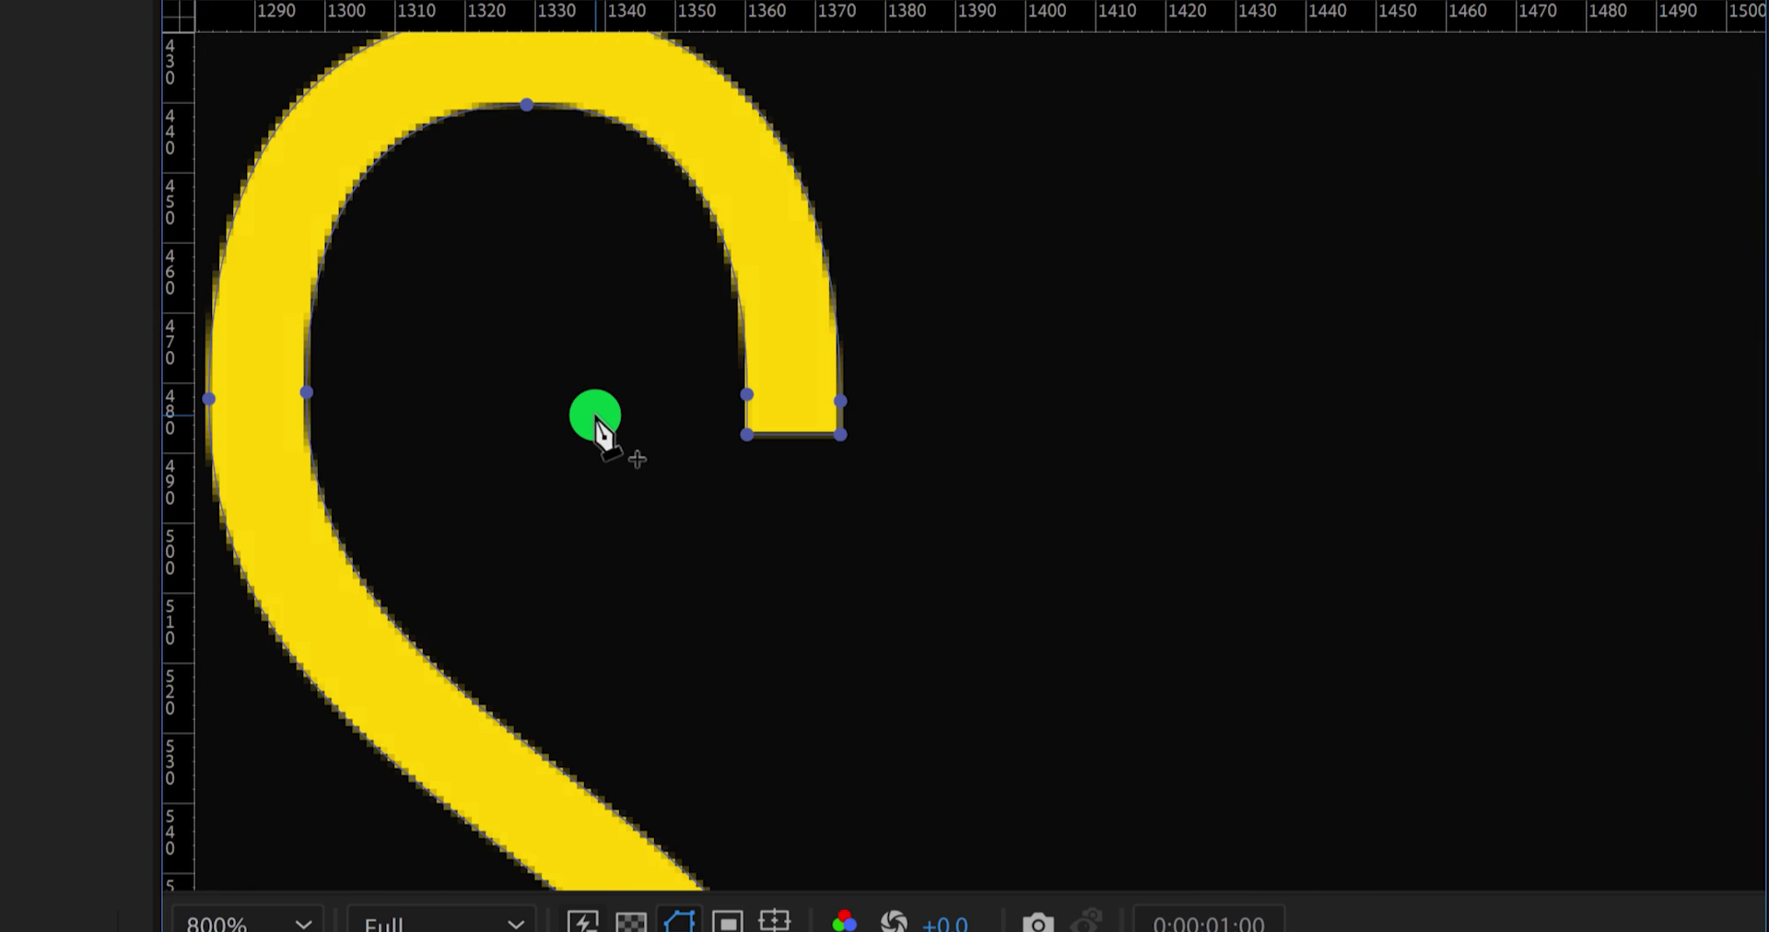
{"action": "key", "text": "."}
{"action": "left_click_drag", "start_coordinate": [387, 417], "coordinate": [680, 466]}
{"action": "key", "text": "."}
{"action": "left_click_drag", "start_coordinate": [491, 440], "coordinate": [707, 511]}
{"action": "left_click", "coordinate": [419, 530]}
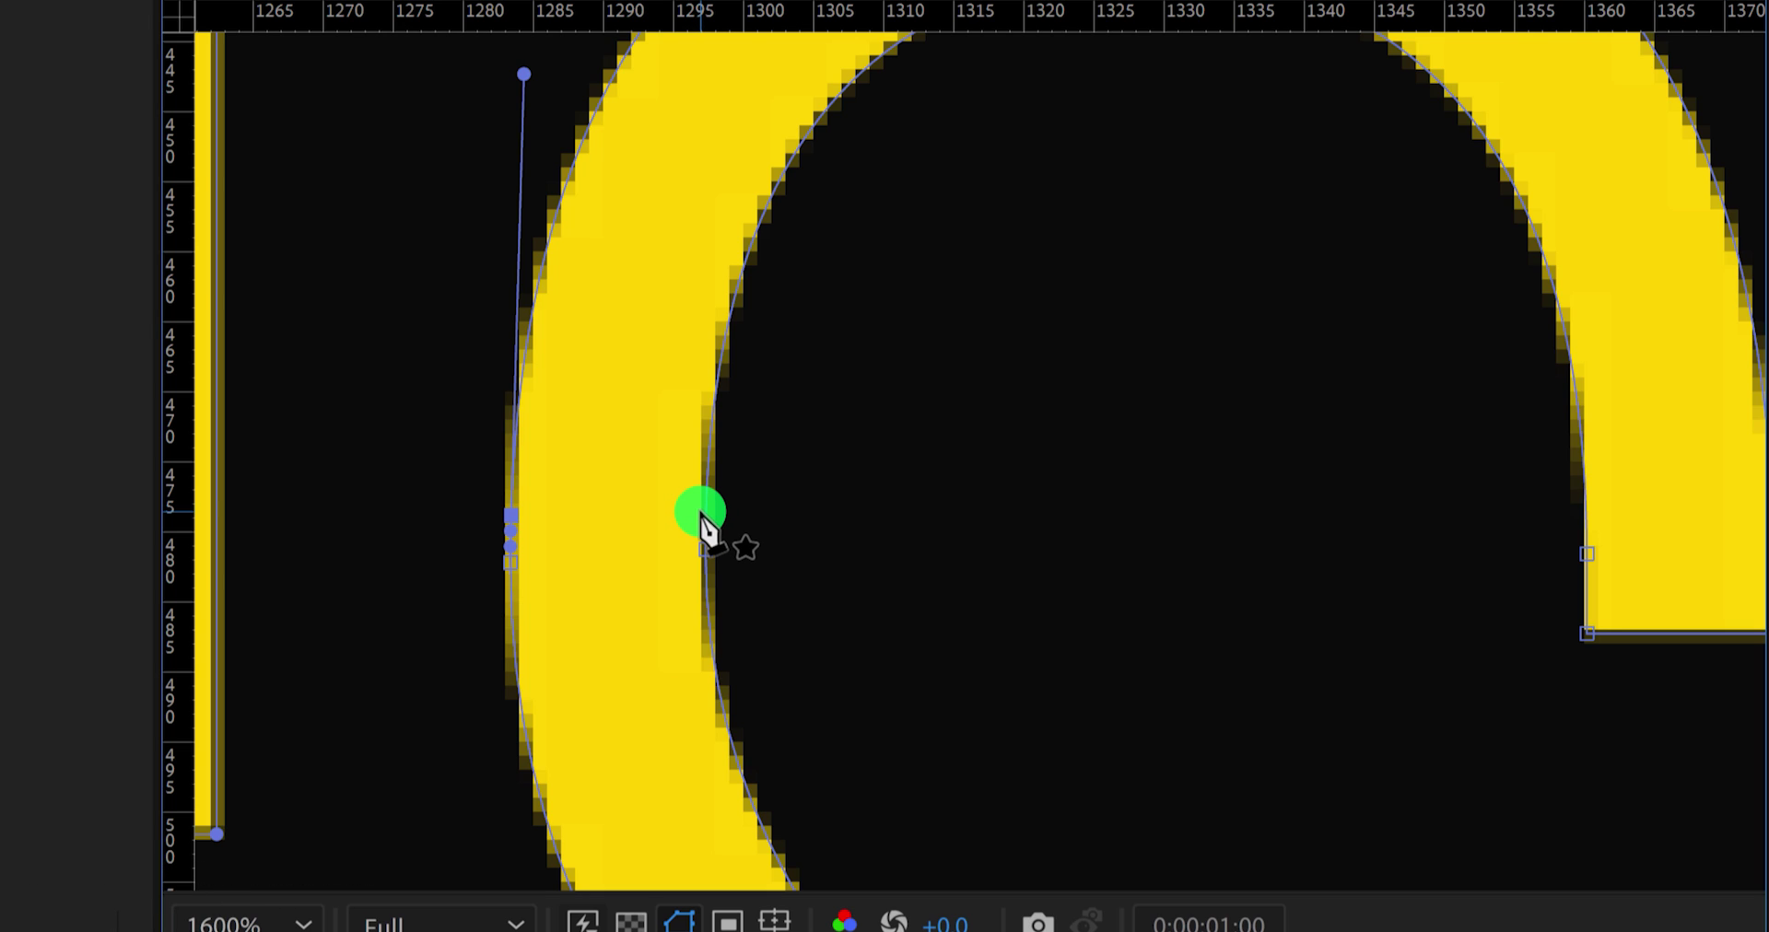
{"action": "left_click", "coordinate": [707, 530]}
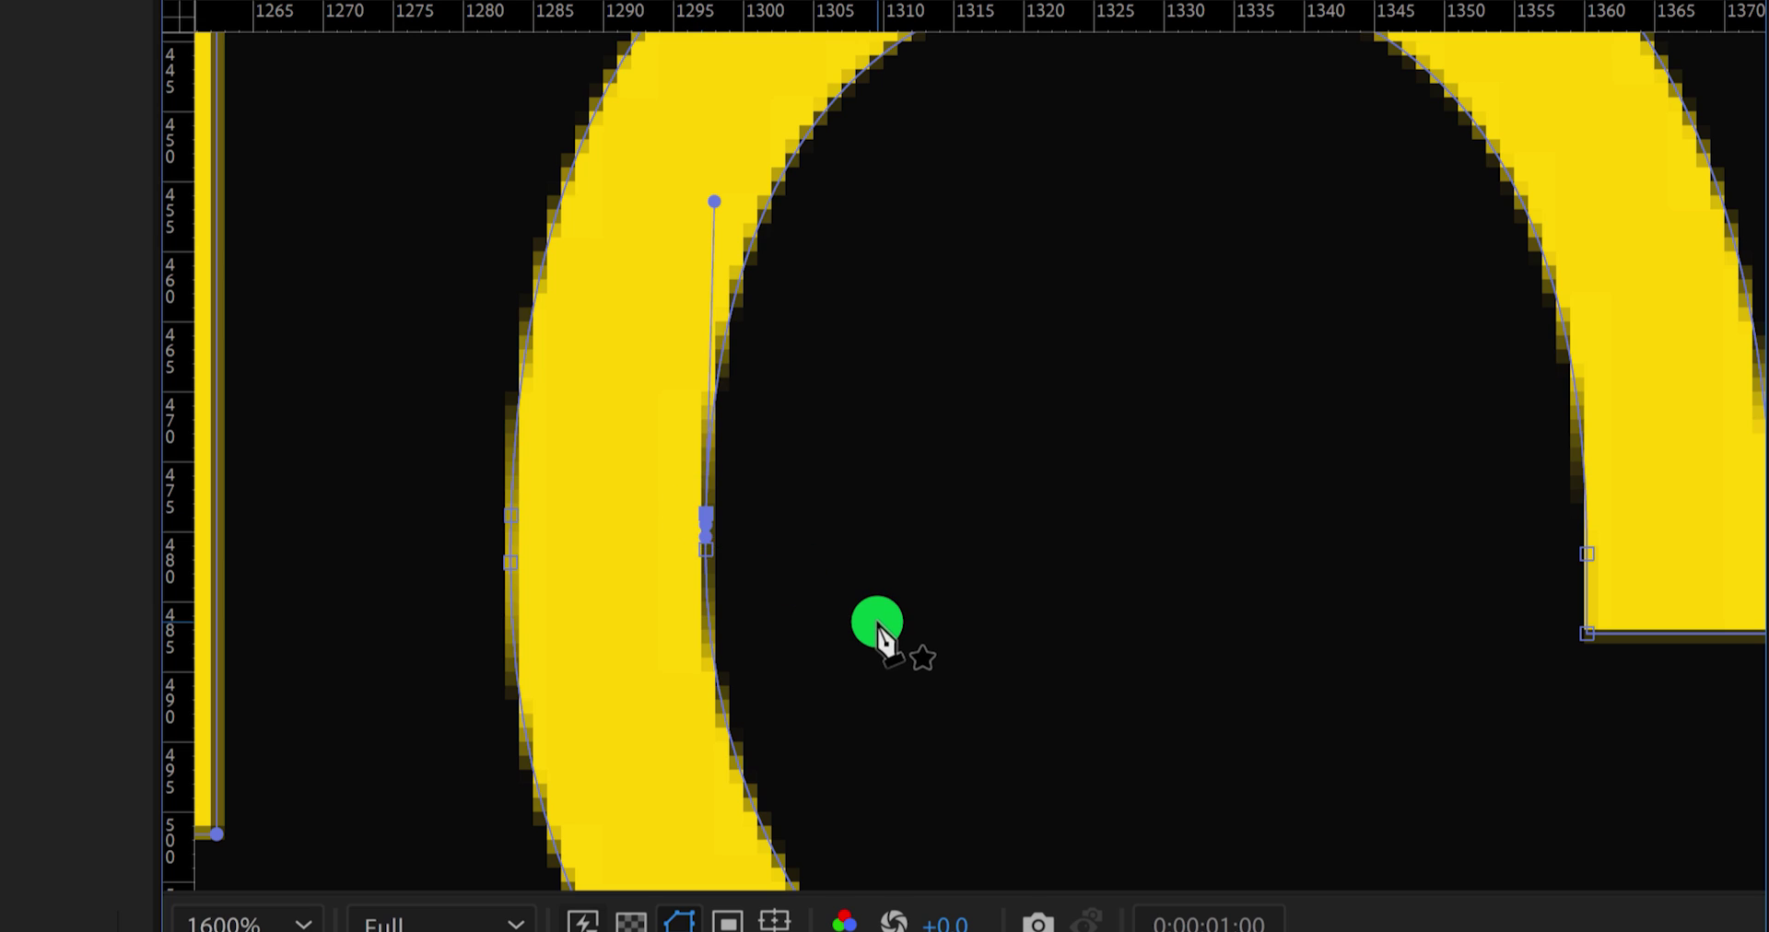
Step: Add matching vertices on the inner and outer edges of the S's lower curve
{"action": "scroll", "coordinate": [876, 632], "scroll_direction": "down", "scroll_amount": 1}
{"action": "left_click_drag", "start_coordinate": [1010, 703], "coordinate": [533, 296]}
{"action": "left_click_drag", "start_coordinate": [877, 649], "coordinate": [762, 461]}
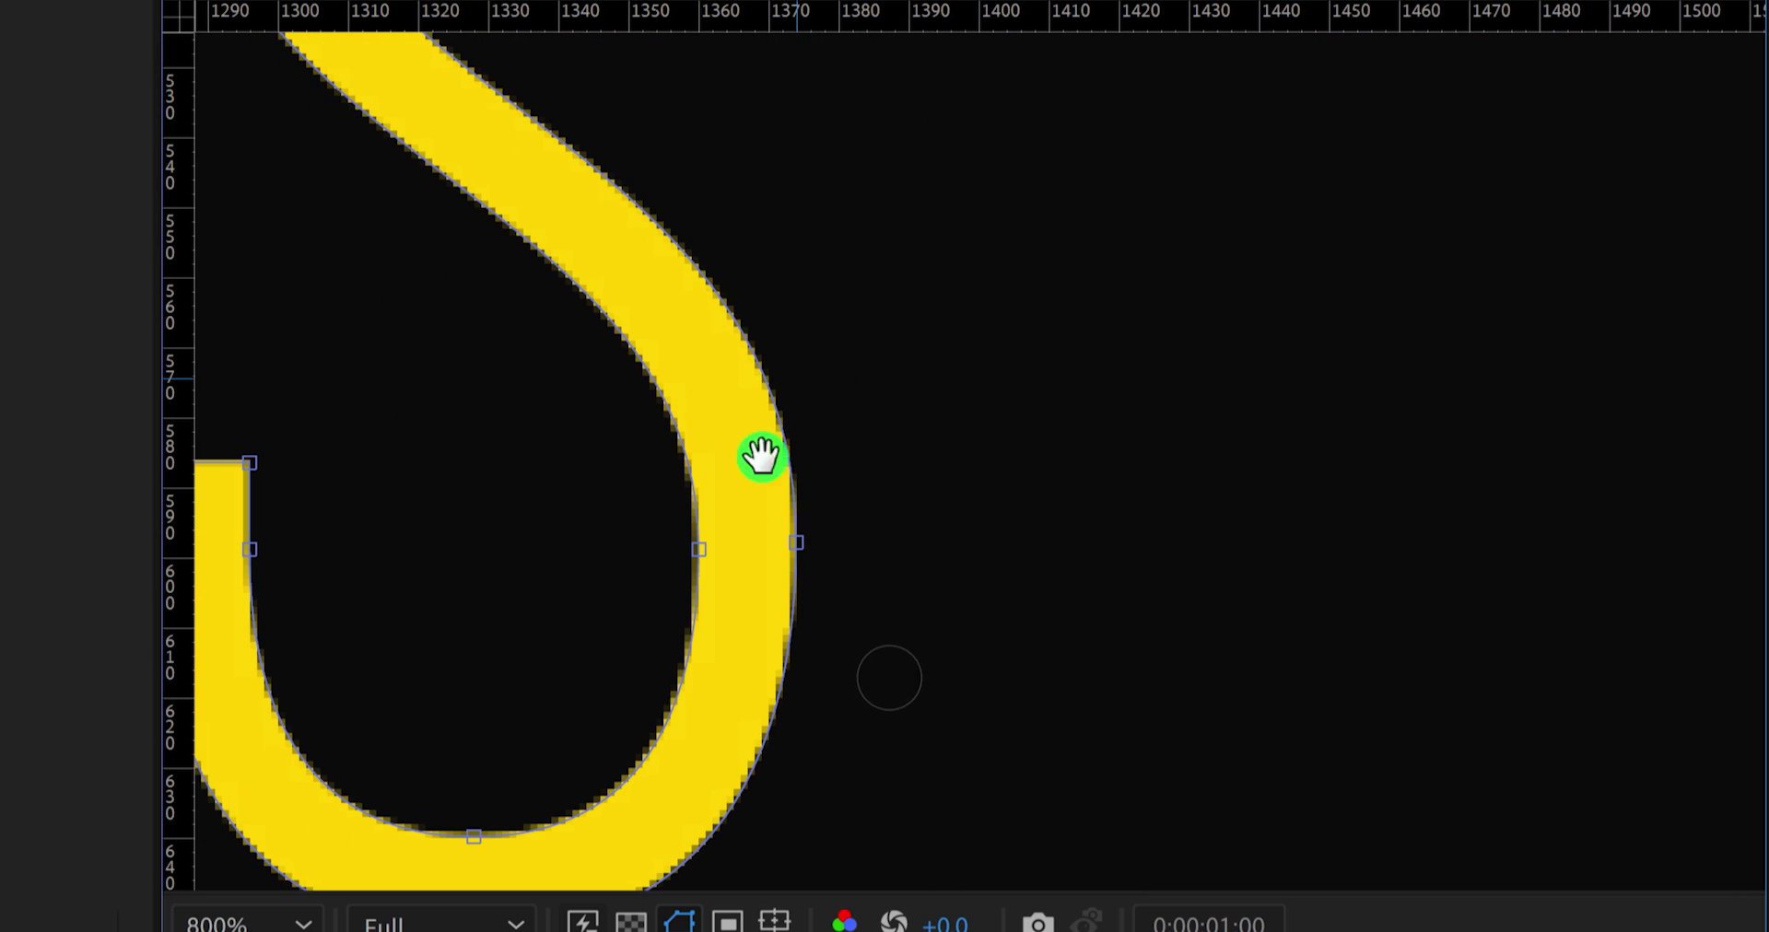
{"action": "scroll", "coordinate": [695, 564], "scroll_direction": "up", "scroll_amount": 1}
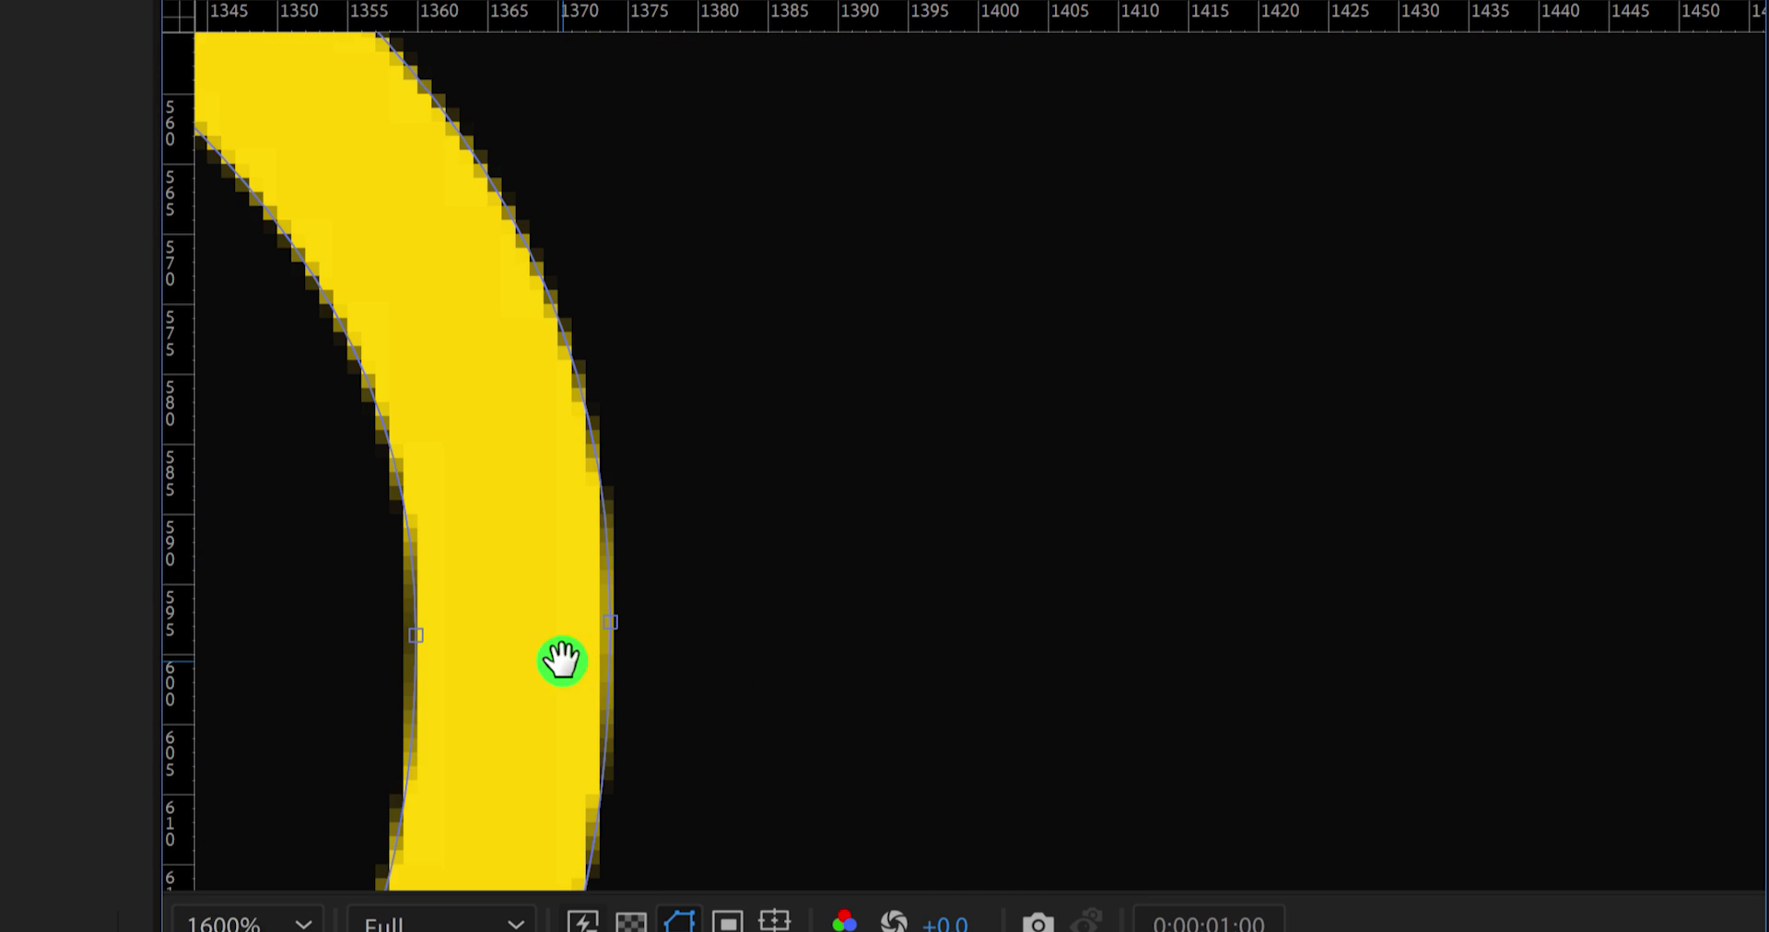
{"action": "left_click_drag", "start_coordinate": [562, 660], "coordinate": [718, 552]}
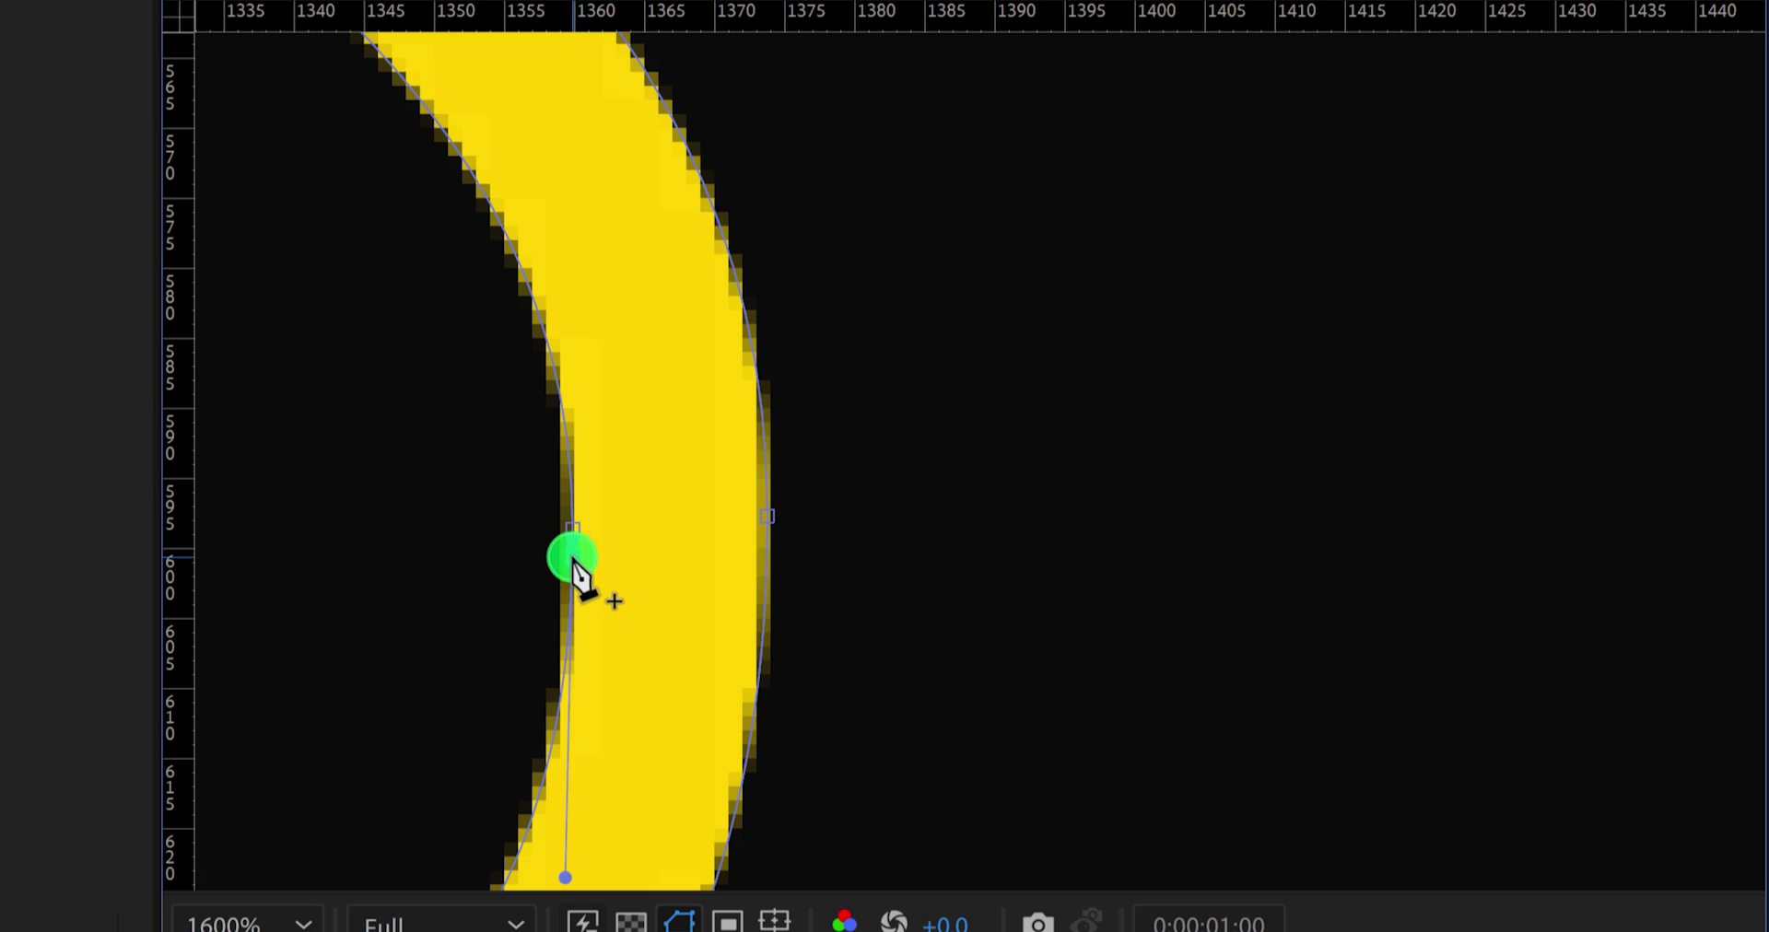
{"action": "left_click", "coordinate": [775, 566]}
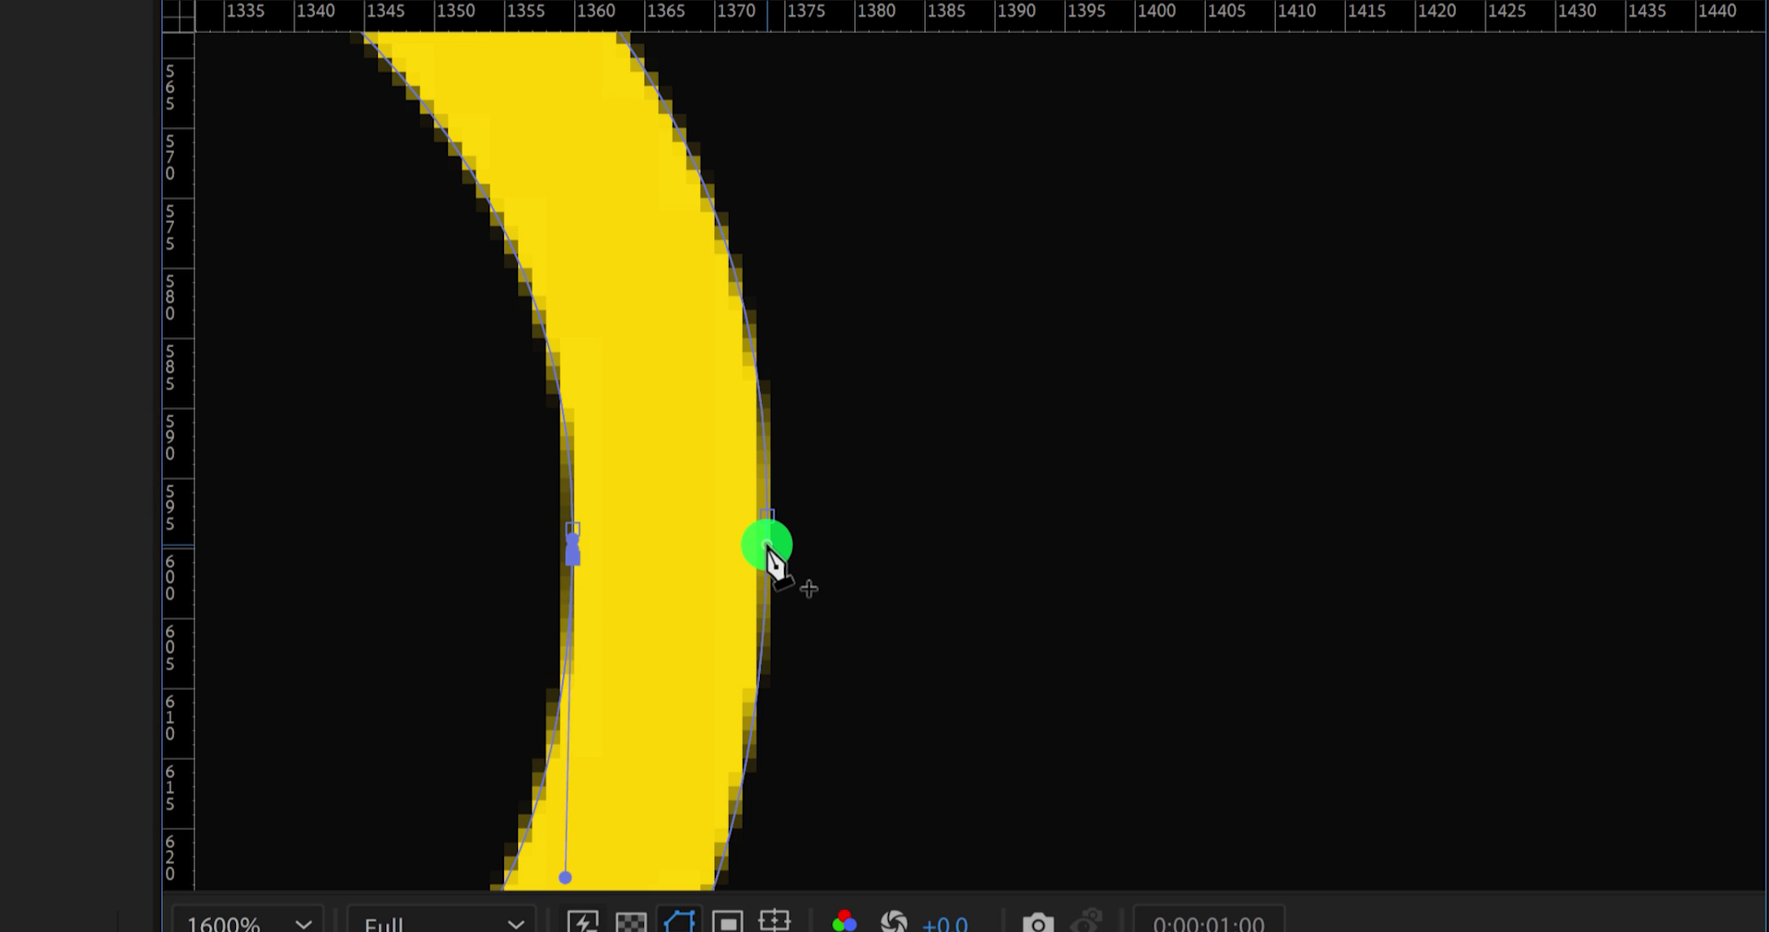
{"action": "left_click", "coordinate": [767, 547]}
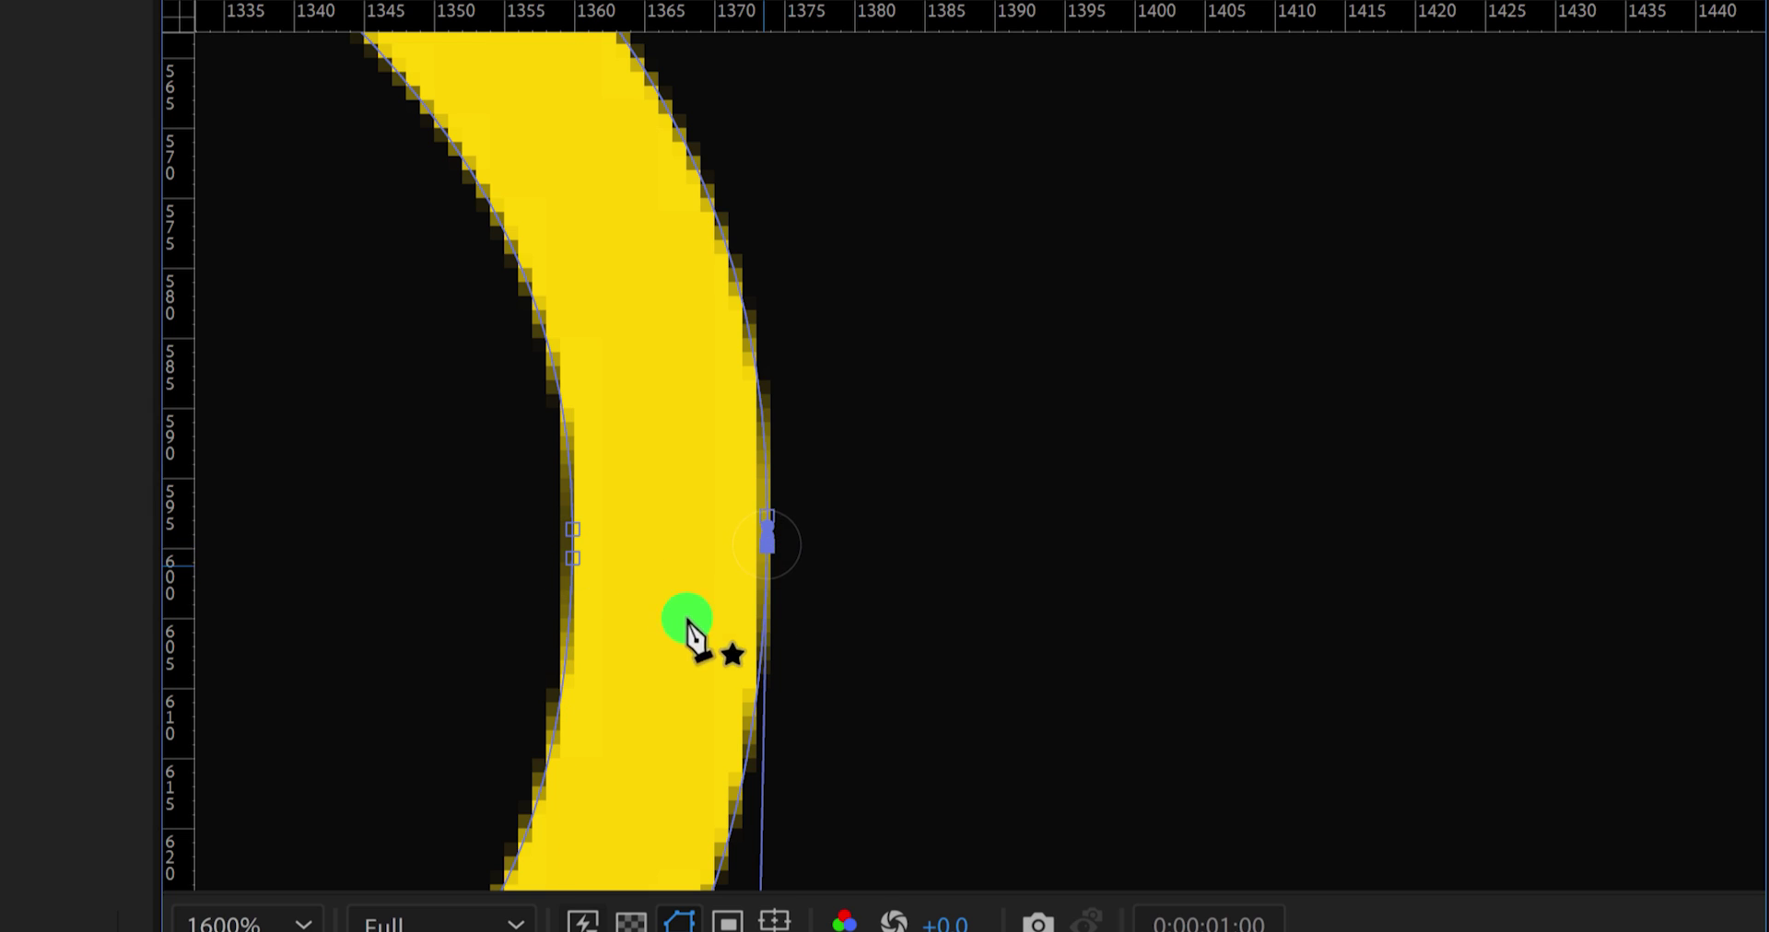
{"action": "left_click", "coordinate": [572, 554], "text": "shift"}
{"action": "key", "text": "comma"}
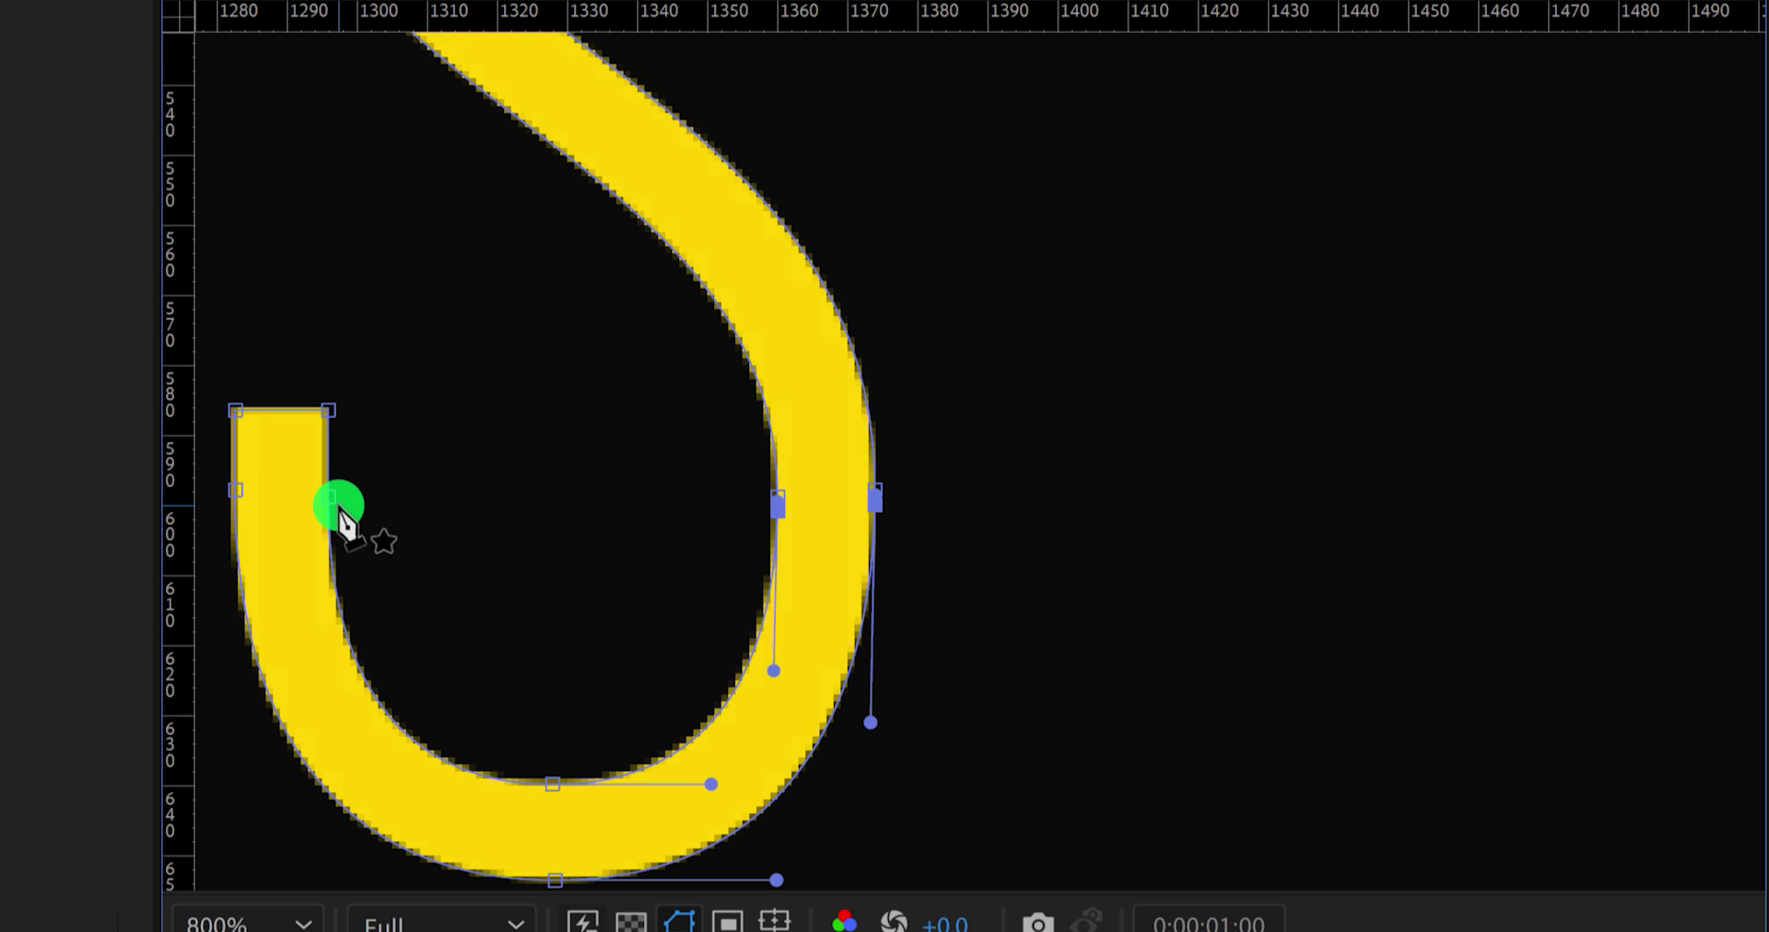
Step: Move the S's lower half down to the bottom guide
{"action": "left_click", "coordinate": [236, 493], "text": "shift"}
{"action": "left_click", "coordinate": [572, 871], "text": "shift"}
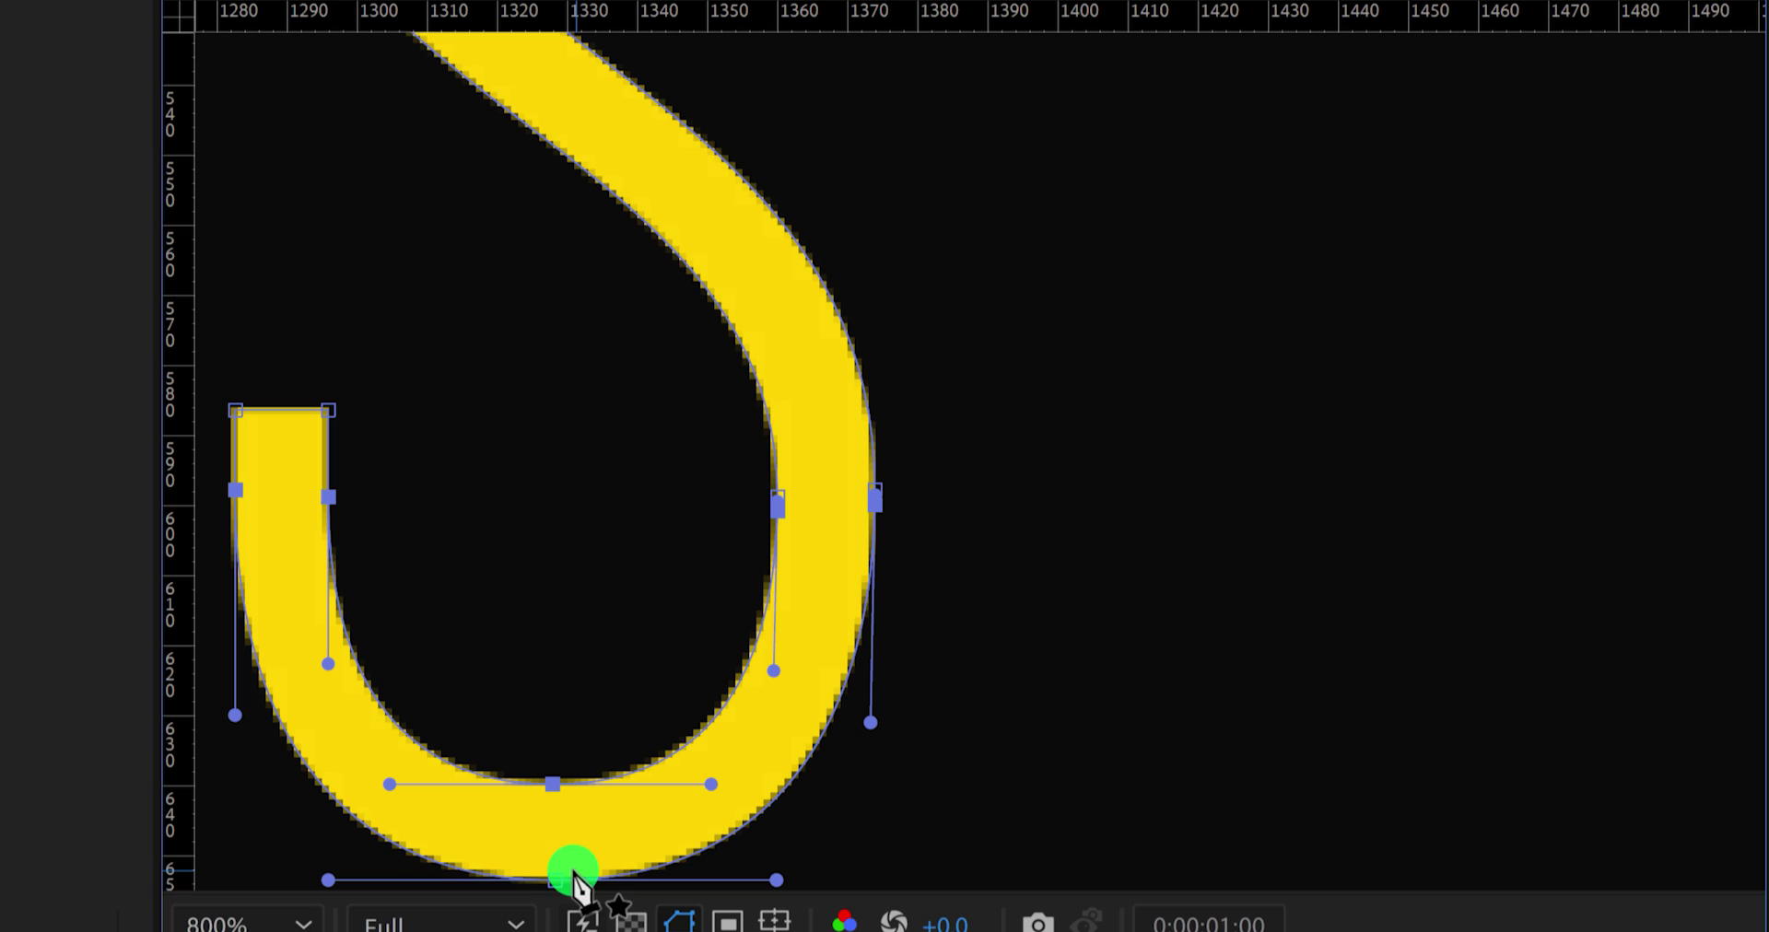
{"action": "scroll", "coordinate": [645, 635], "scroll_direction": "down", "scroll_amount": 2}
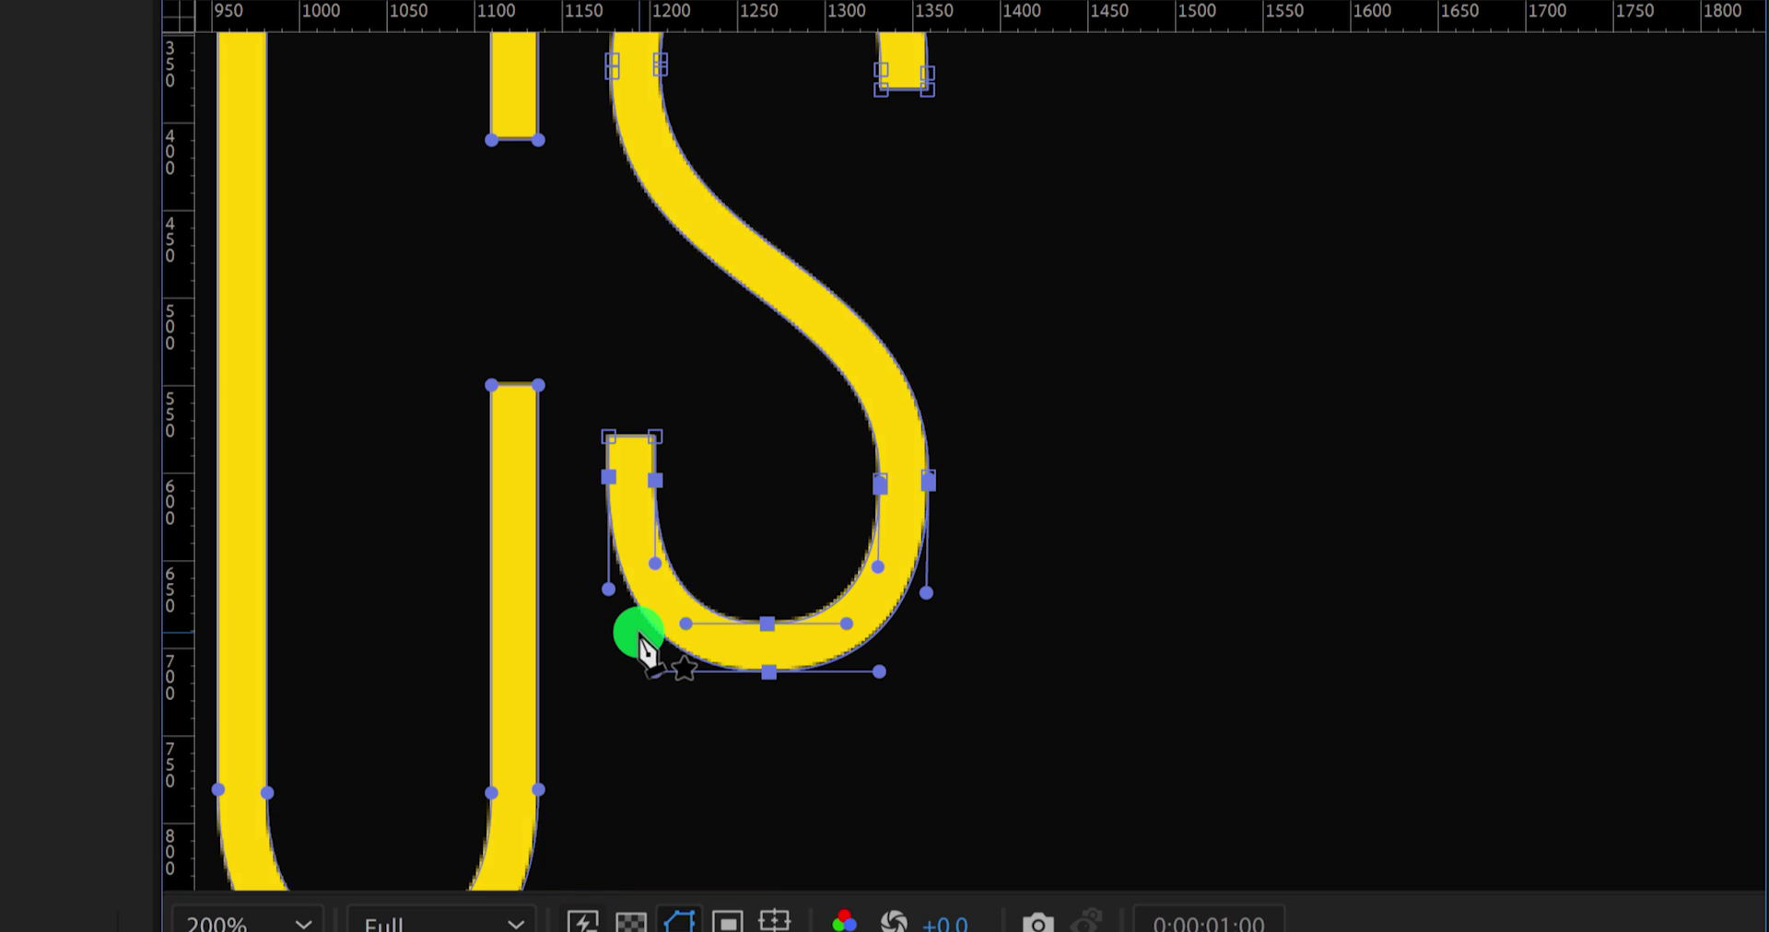
{"action": "key", "text": "shift+Down"}
{"action": "key", "text": "shift+Down"}
{"action": "key", "text": "shift+Down"}
{"action": "key", "text": "shift+Down"}
{"action": "key", "text": "shift+Down"}
{"action": "key", "text": "shift+Down"}
{"action": "key", "text": "shift+Down"}
{"action": "key", "text": "shift+Down"}
{"action": "key", "text": "shift+Down"}
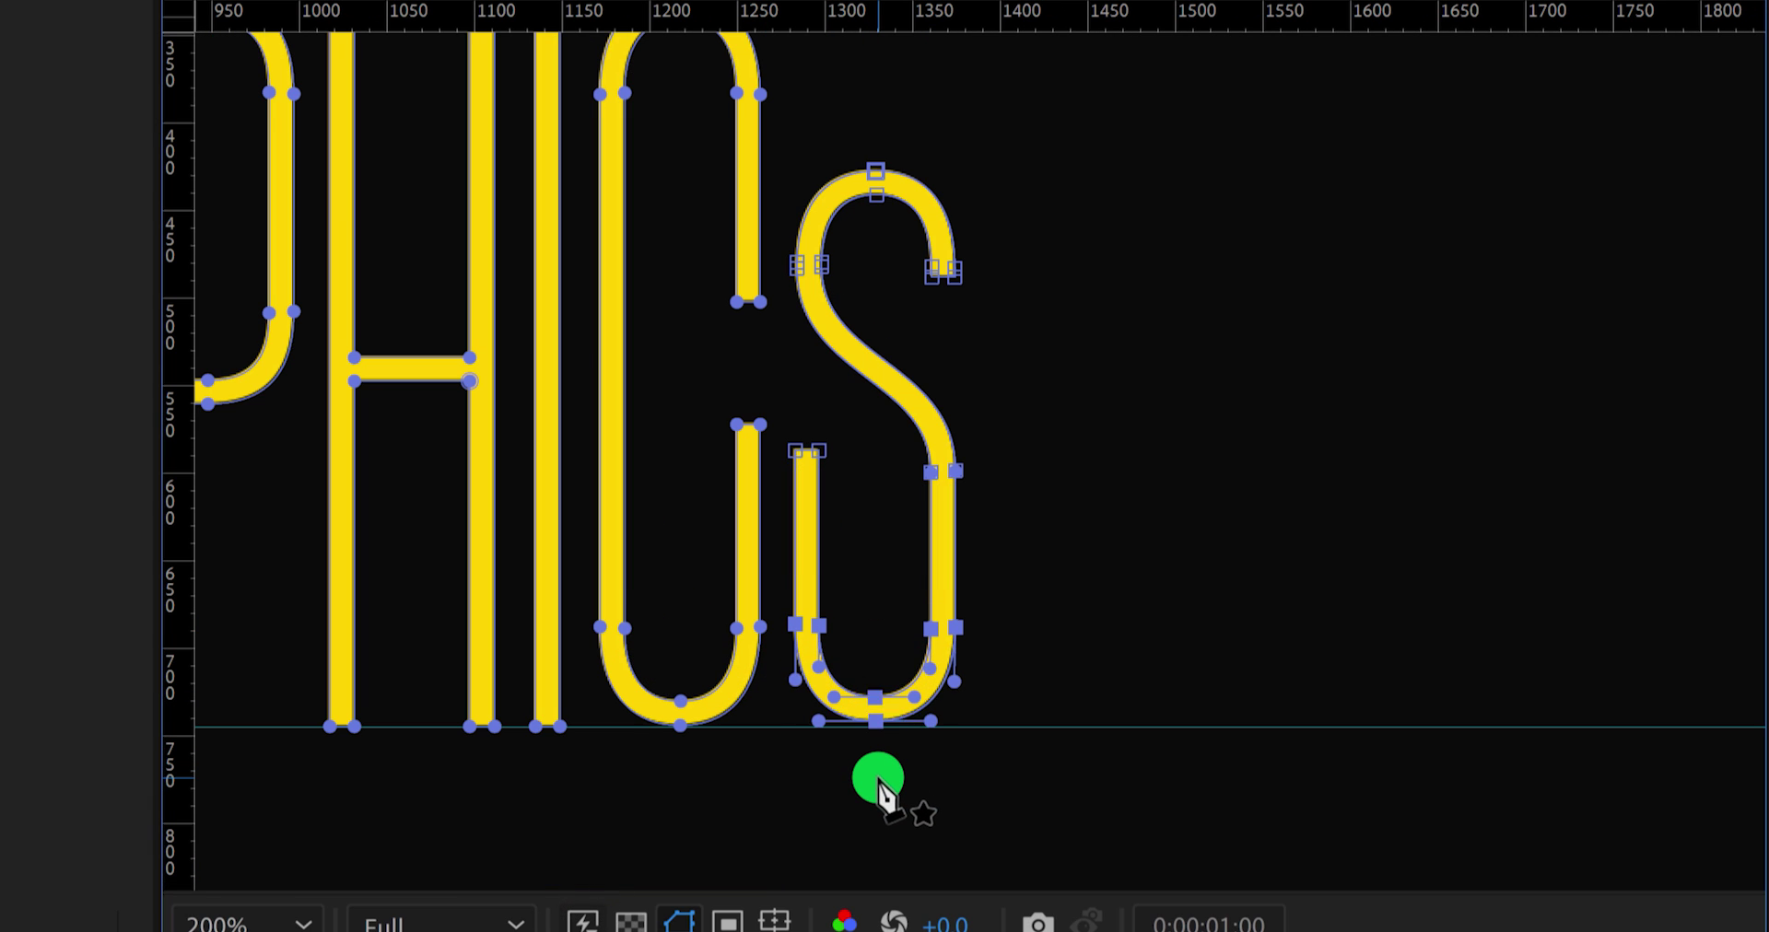
Step: Raise the S's arch vertices toward the top guide
{"action": "left_click_drag", "start_coordinate": [1086, 228], "coordinate": [1137, 628]}
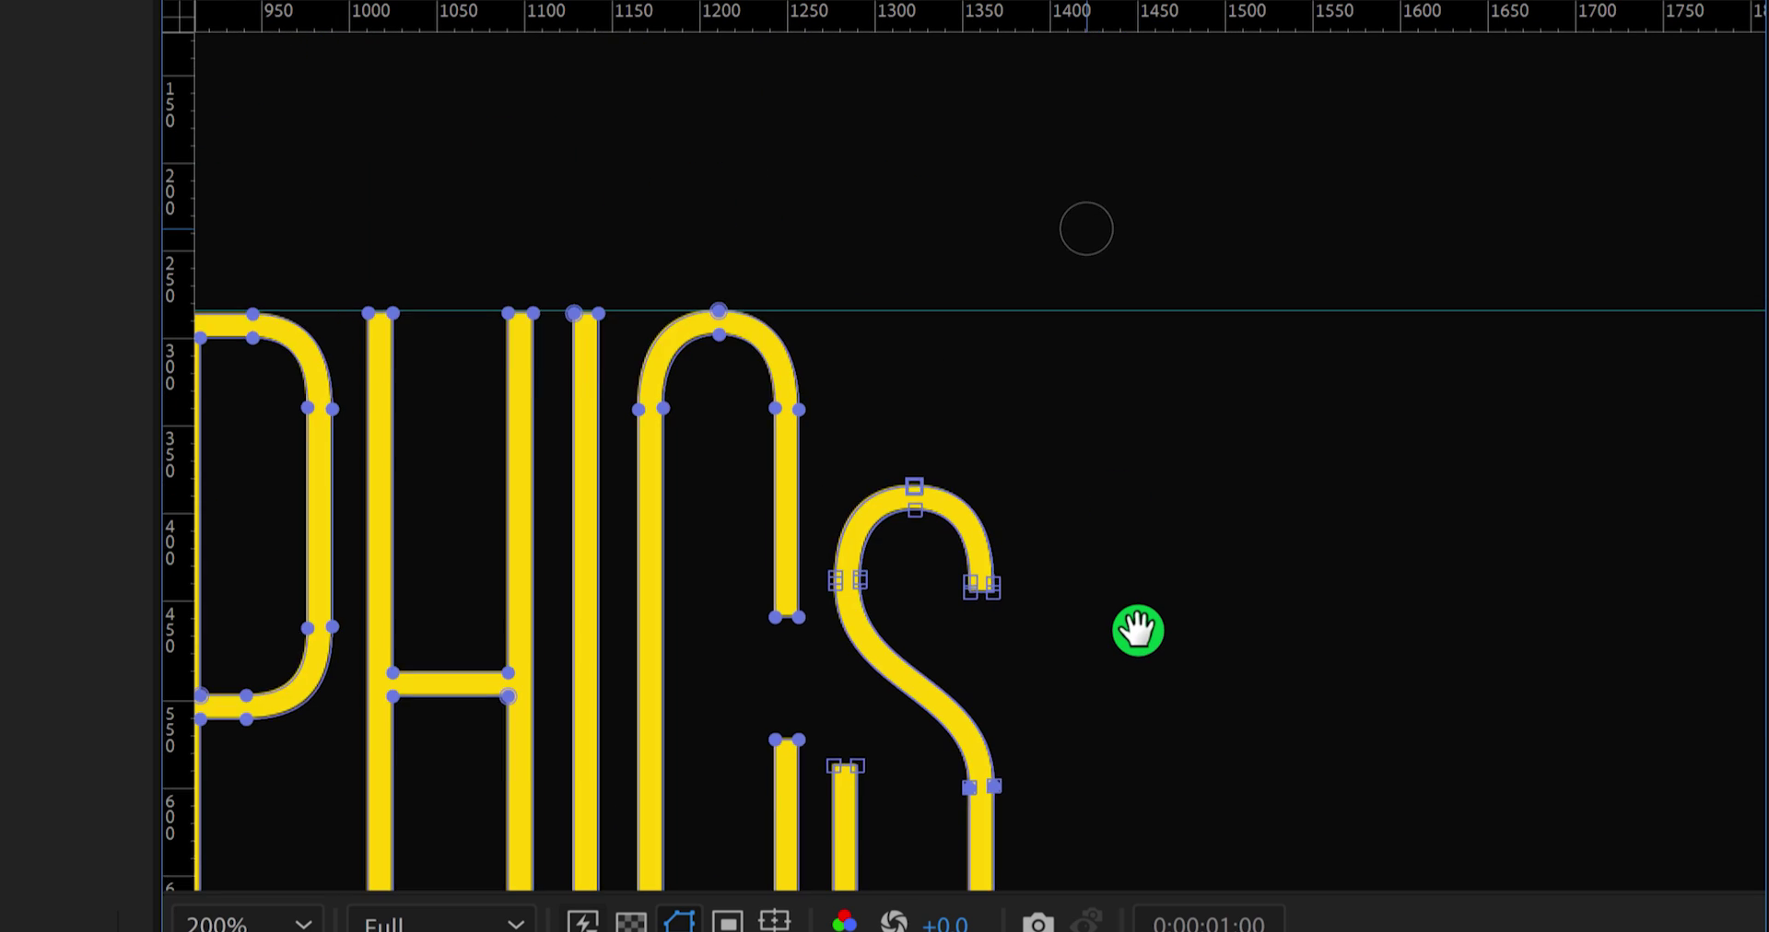
{"action": "scroll", "coordinate": [942, 642], "scroll_direction": "up", "scroll_amount": 1}
{"action": "left_click", "coordinate": [644, 580], "text": "shift"}
{"action": "left_click", "coordinate": [802, 404], "text": "shift"}
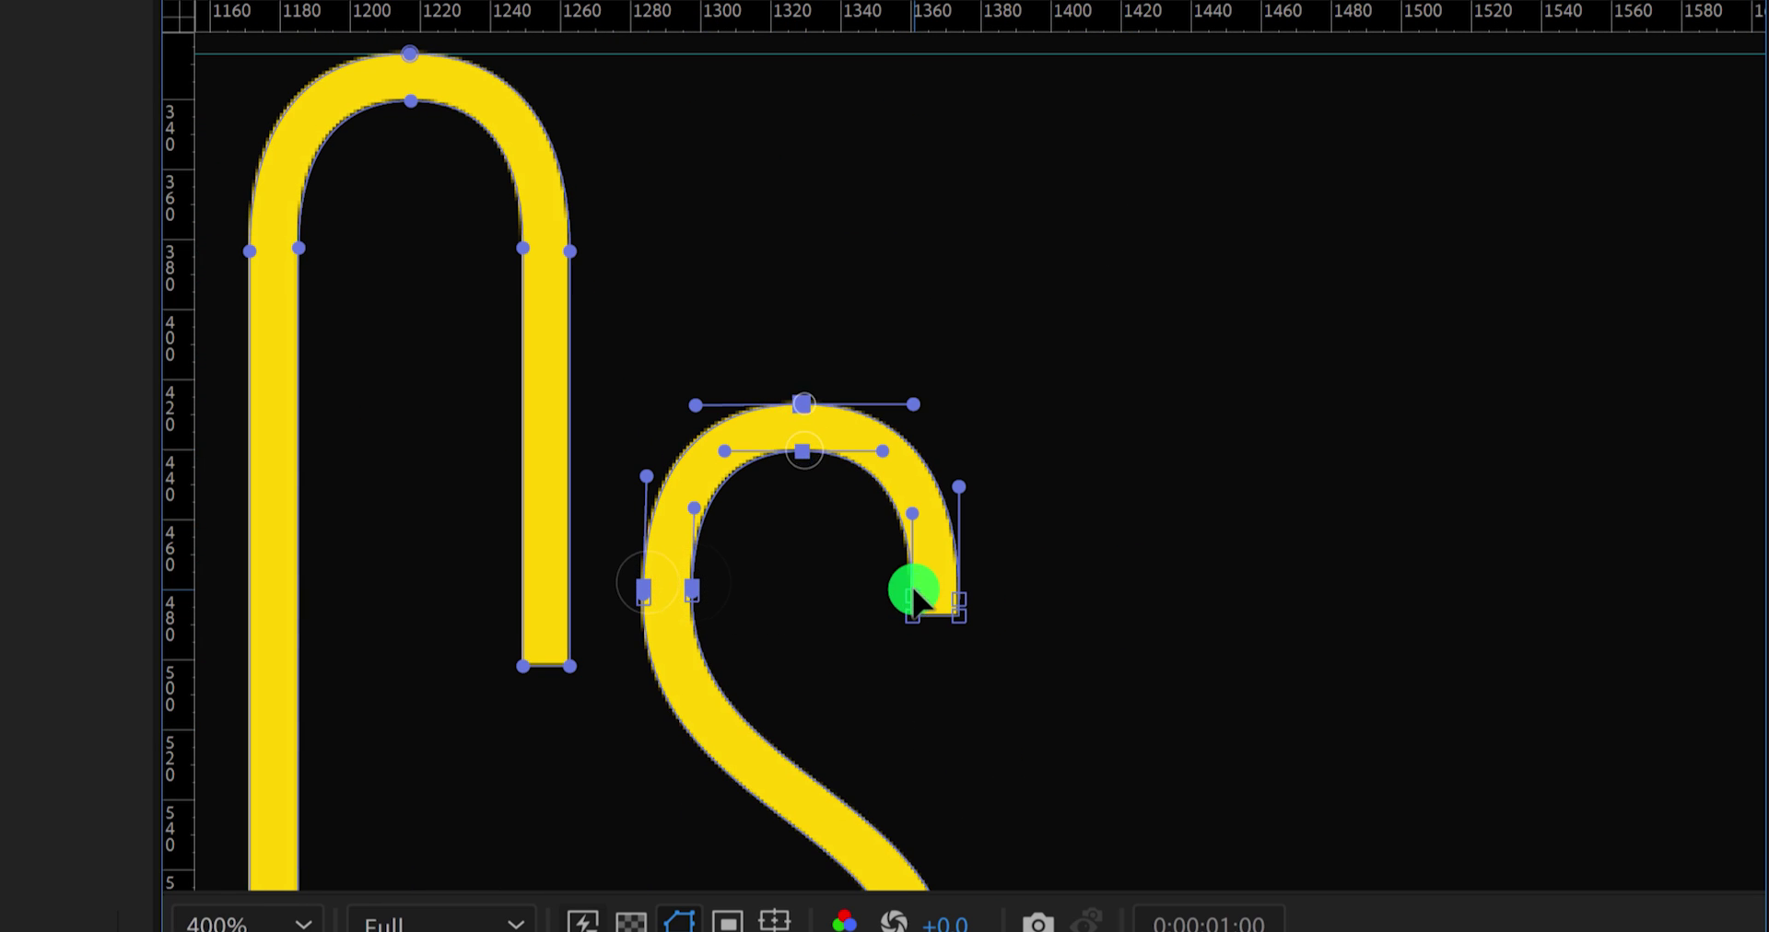
{"action": "left_click", "coordinate": [959, 600], "text": "shift"}
{"action": "key", "text": "g"}
{"action": "key", "text": "shift+Up"}
{"action": "key", "text": "shift+Up"}
{"action": "key", "text": "shift+Up"}
{"action": "key", "text": "shift+Up"}
{"action": "key", "text": "shift+Up"}
{"action": "key", "text": "shift+Up"}
{"action": "key", "text": "shift+Up"}
{"action": "key", "text": "shift+Up"}
{"action": "key", "text": "shift+Up"}
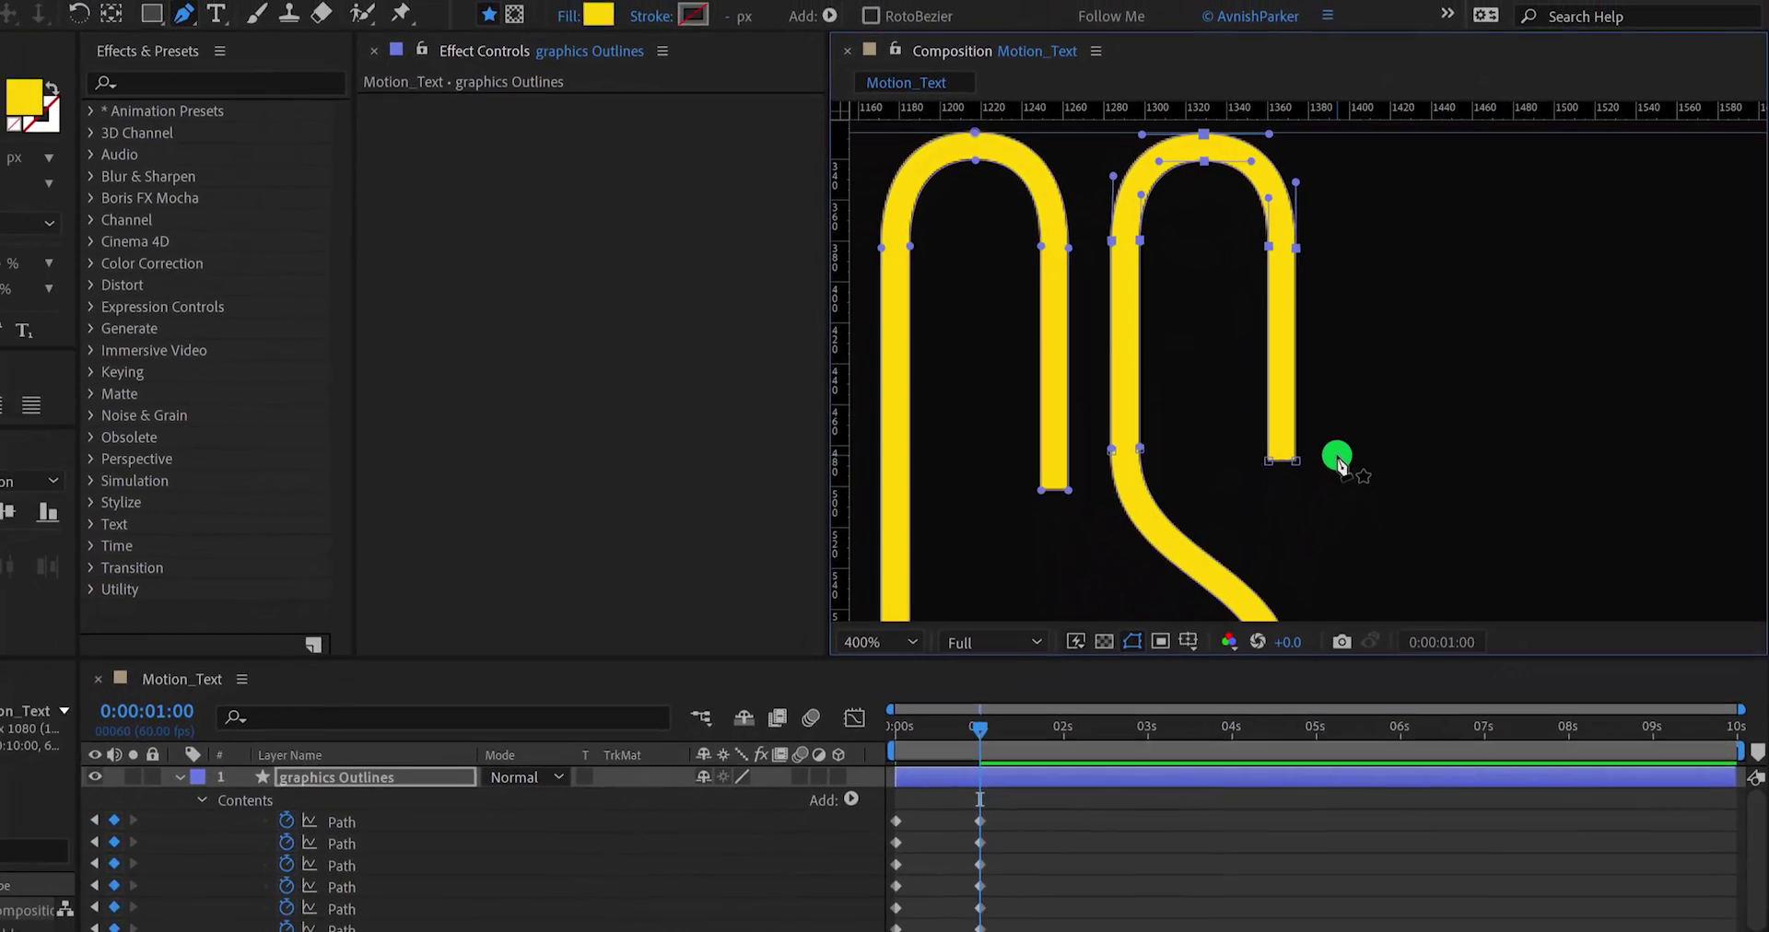
Step: Set the viewer to Fit and play back the stretch animation
{"action": "left_click", "coordinate": [931, 614]}
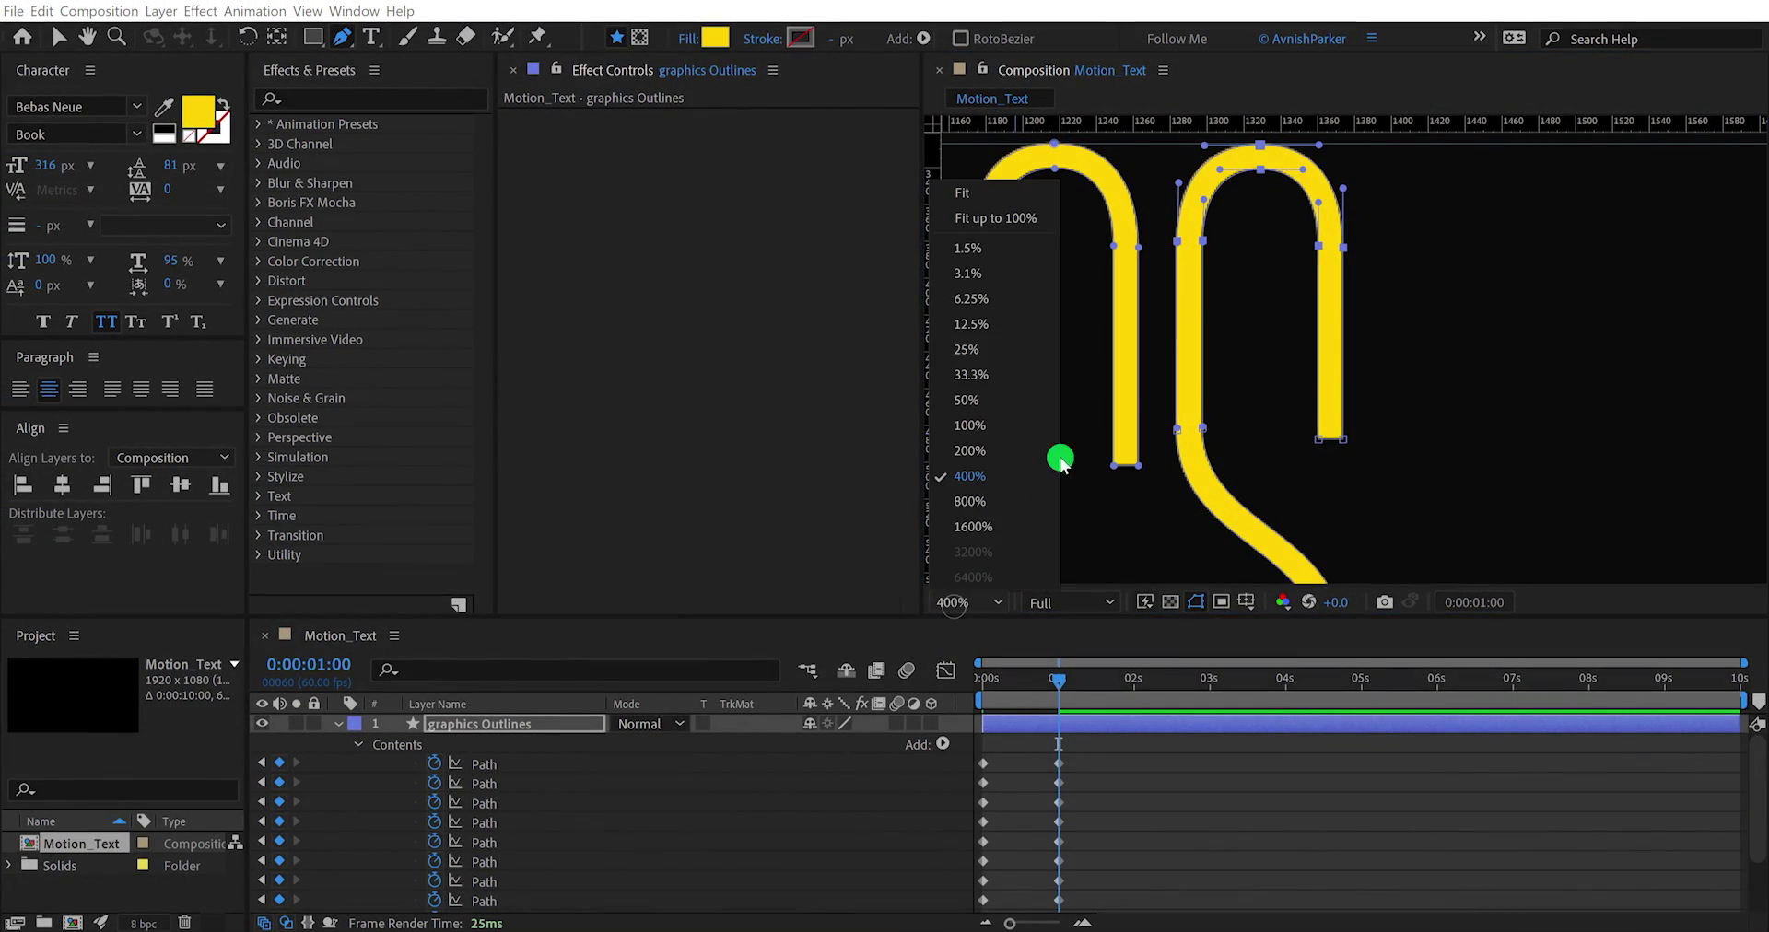
{"action": "left_click", "coordinate": [955, 216]}
{"action": "key", "text": "space"}
{"action": "left_click", "coordinate": [1236, 790]}
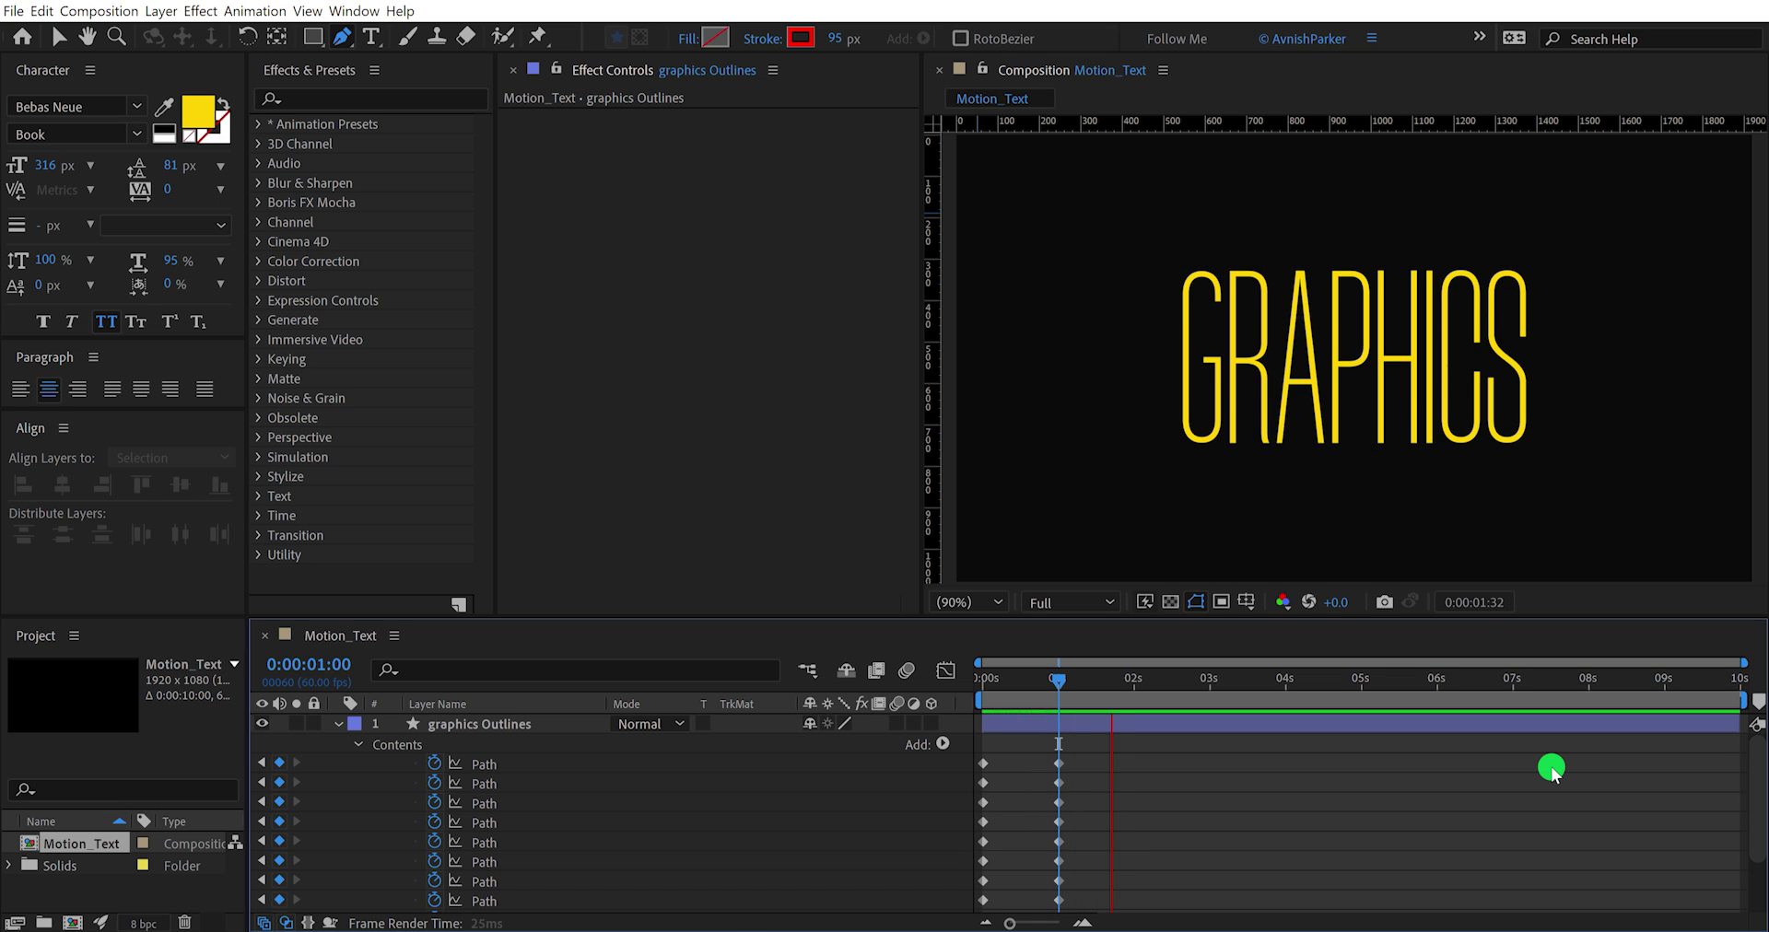
Step: Scrub through the stretch, return to frame 0, and marquee-select all Path keyframes
{"action": "left_click_drag", "start_coordinate": [1019, 680], "coordinate": [926, 699]}
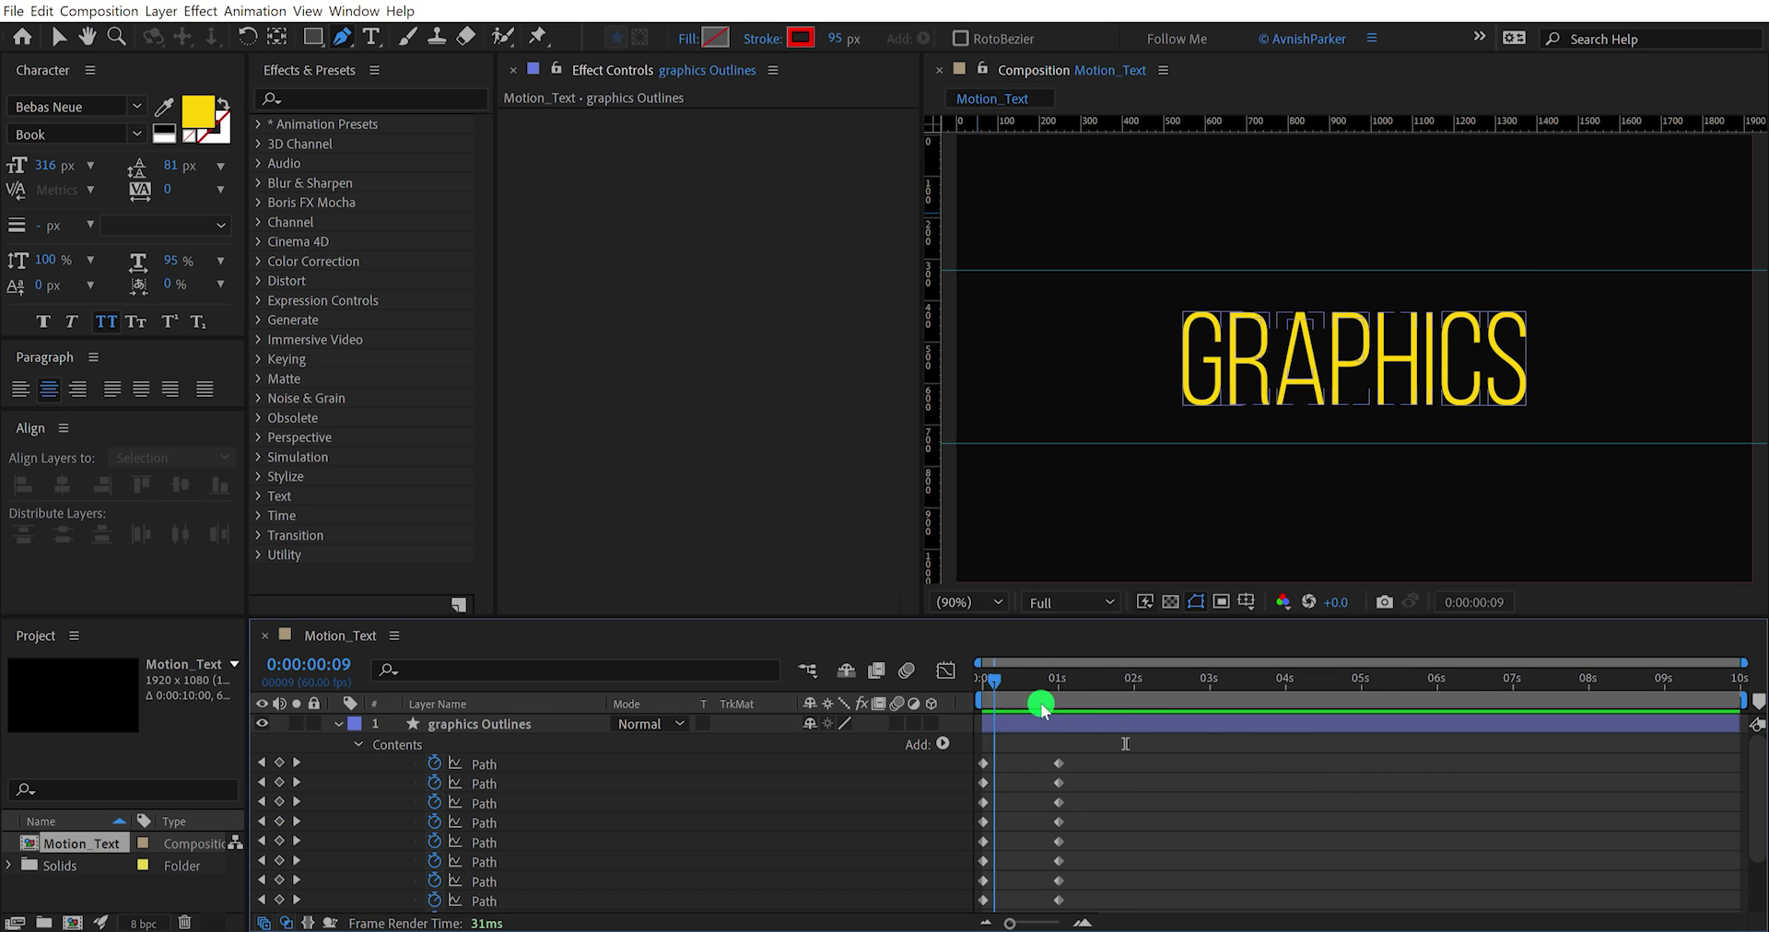
{"action": "left_click_drag", "start_coordinate": [1041, 707], "coordinate": [1137, 714]}
{"action": "key", "text": "Home"}
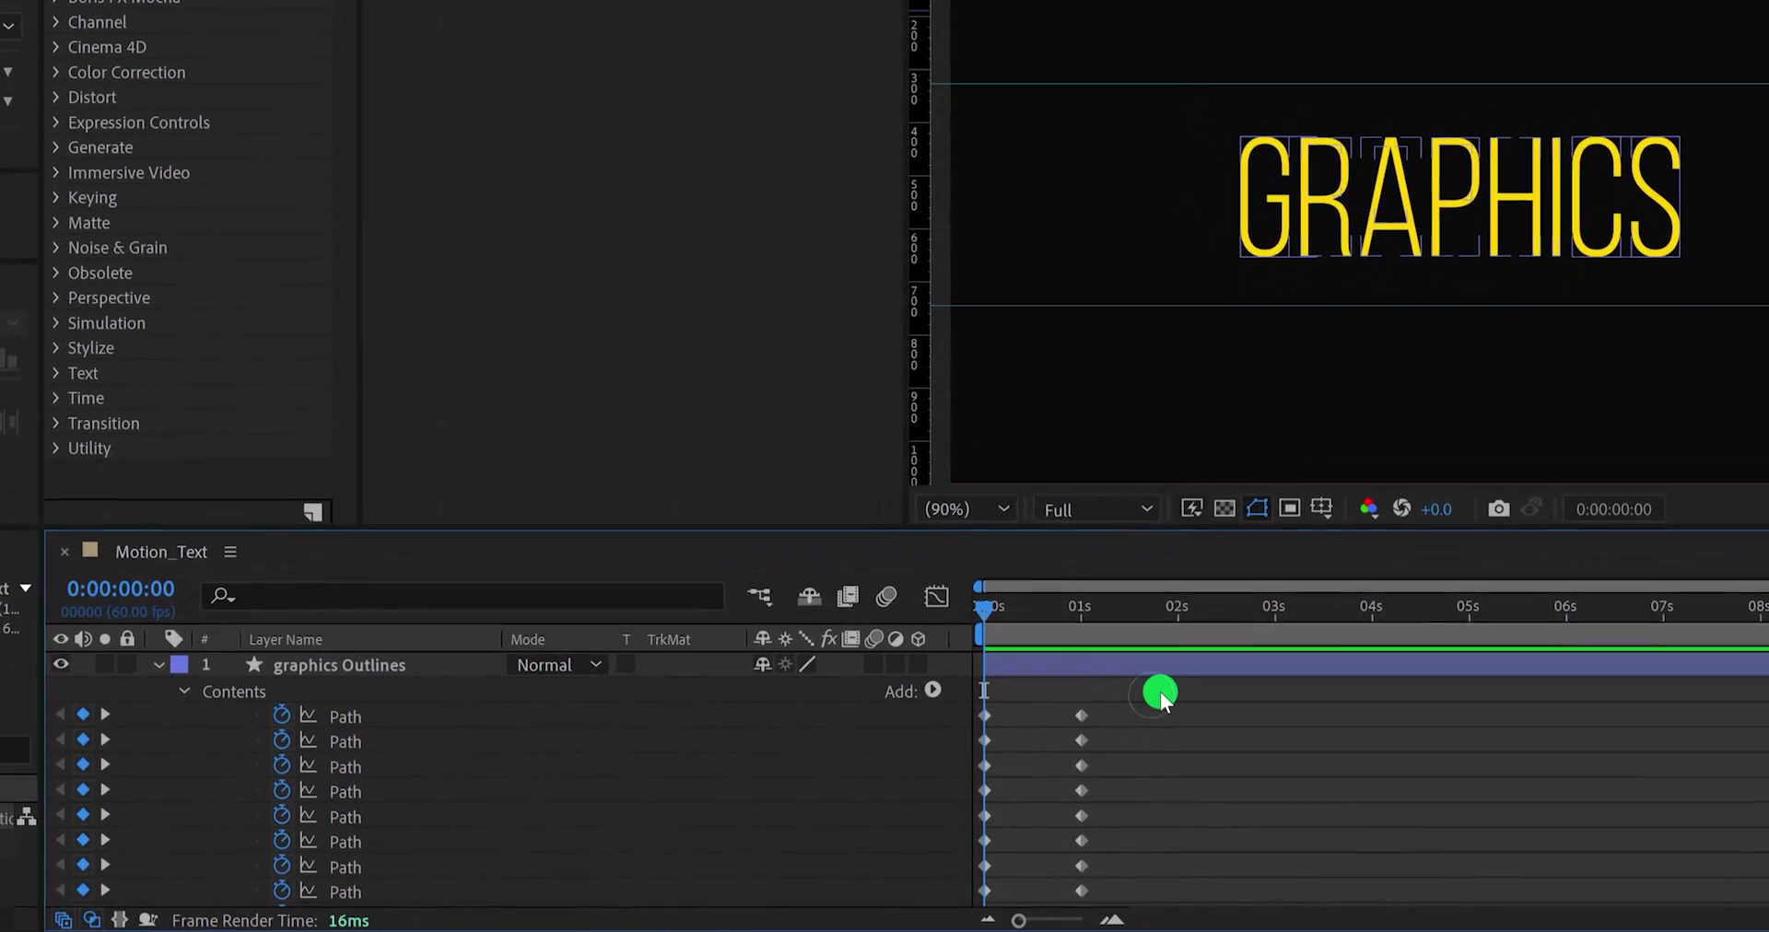
{"action": "left_click_drag", "start_coordinate": [1138, 719], "coordinate": [1051, 802]}
Step: Apply Easy Ease to the selected Path keyframes
{"action": "scroll", "coordinate": [1050, 799], "scroll_direction": "up", "scroll_amount": 1}
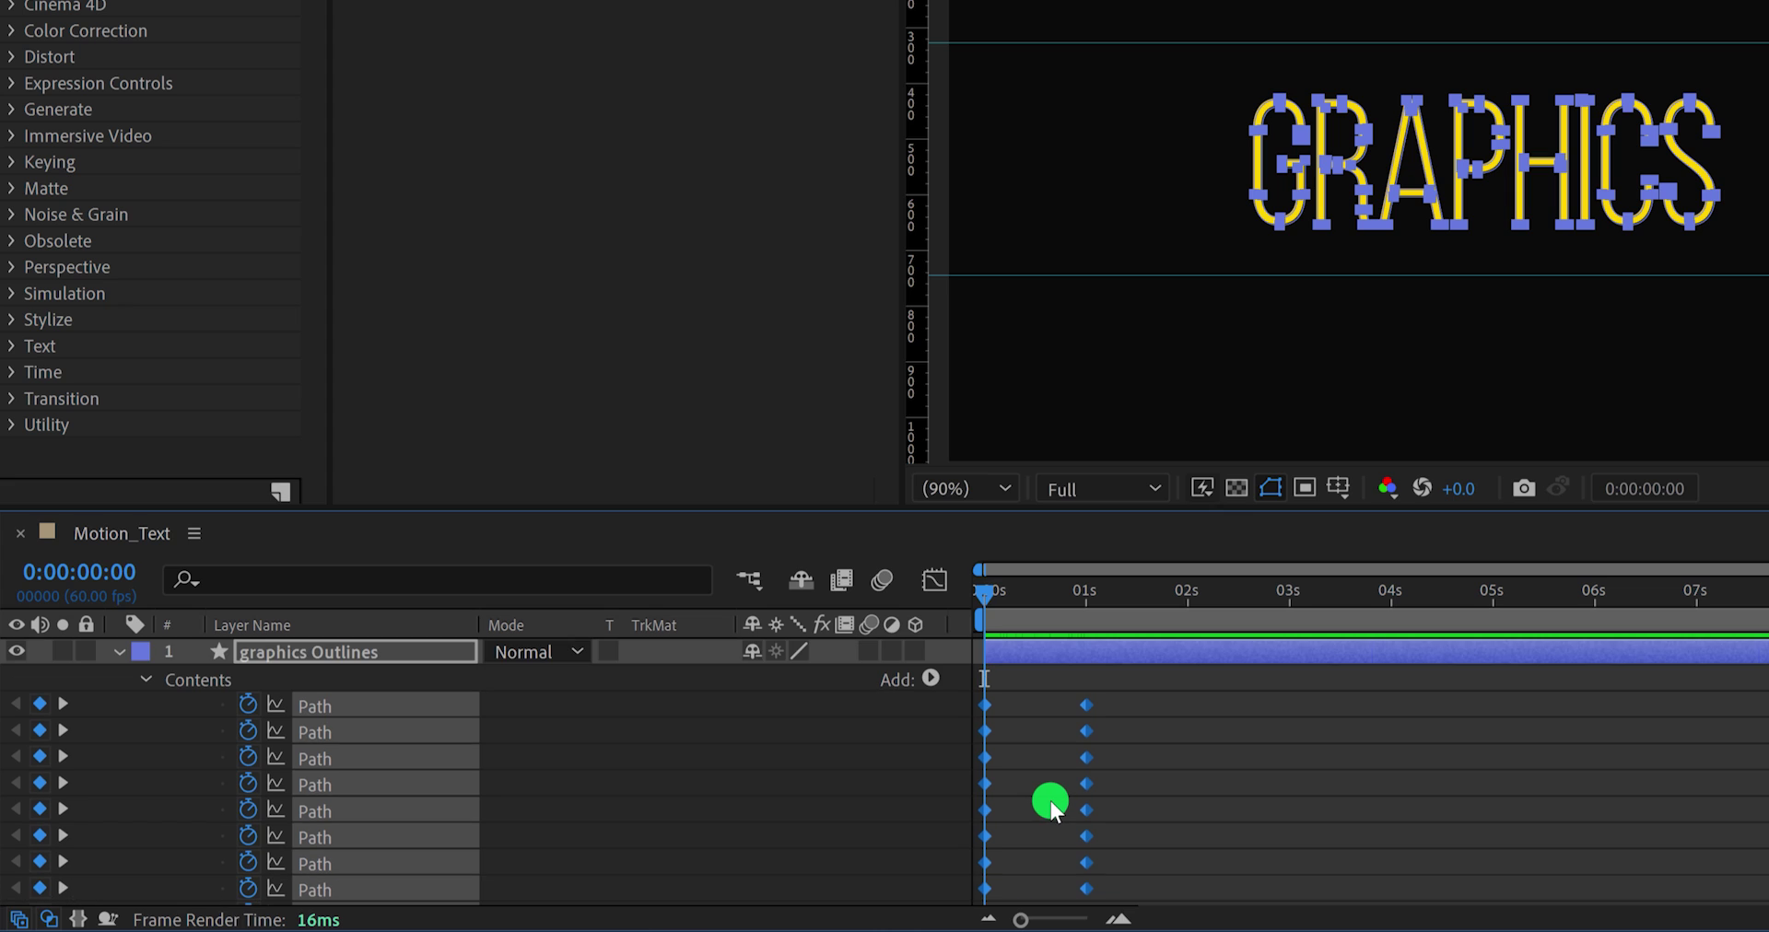
{"action": "right_click", "coordinate": [1089, 706]}
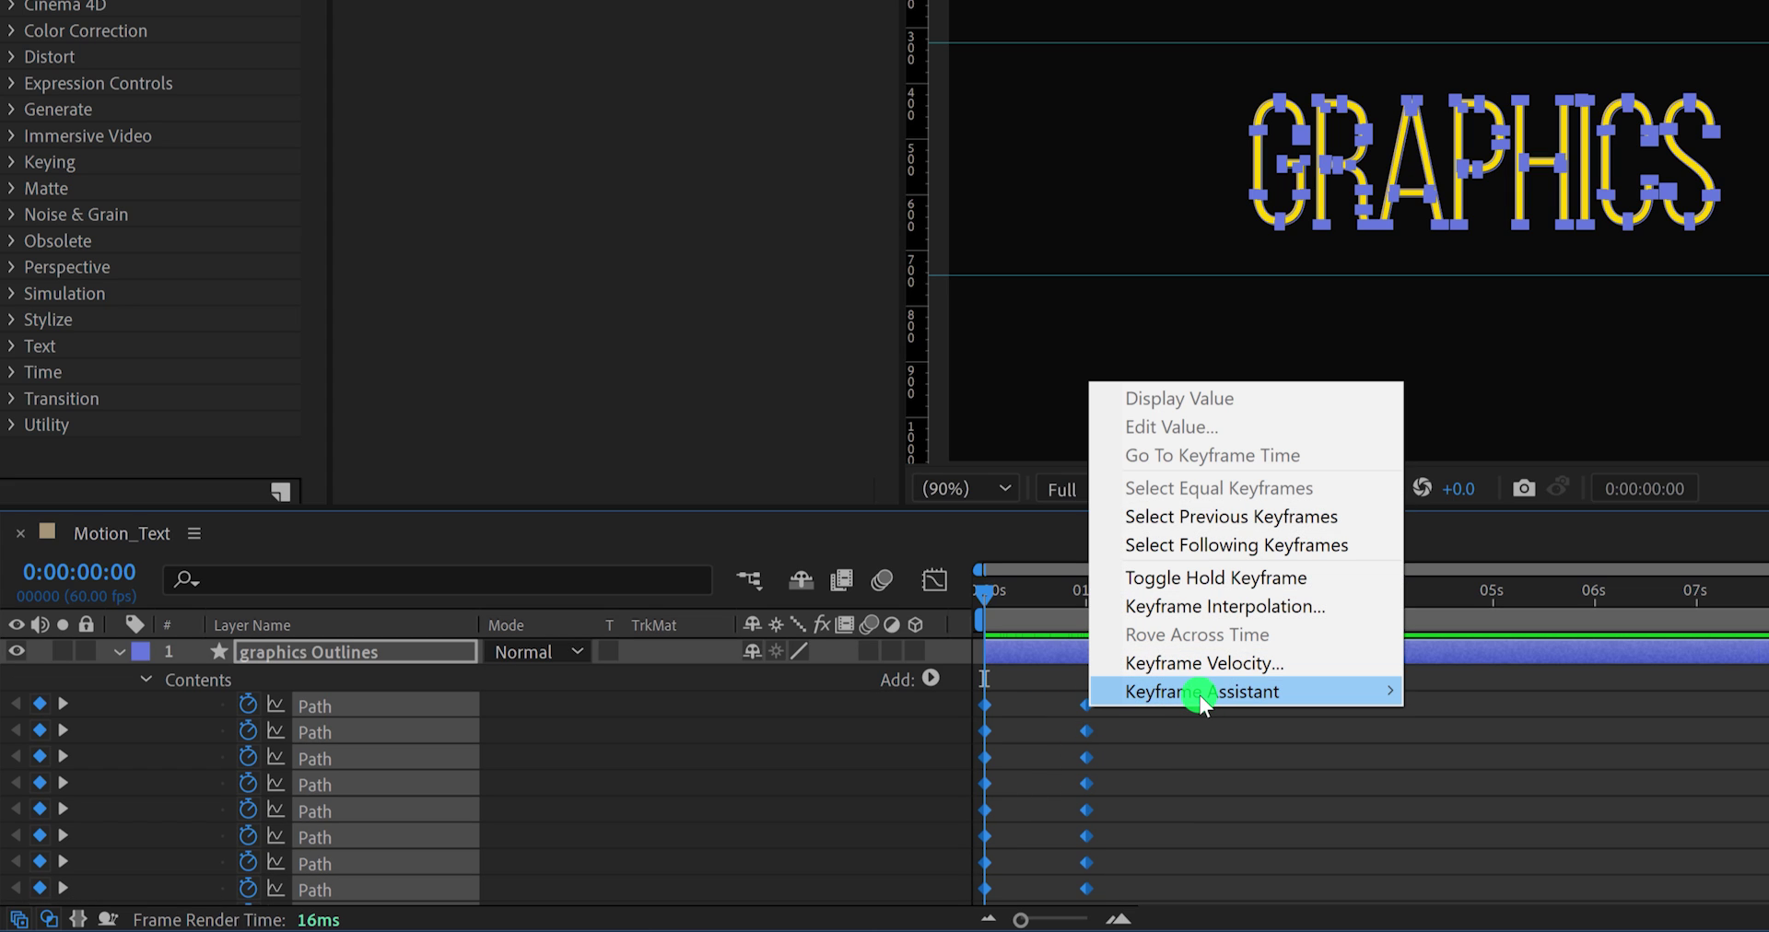
{"action": "mouse_move", "coordinate": [1261, 686]}
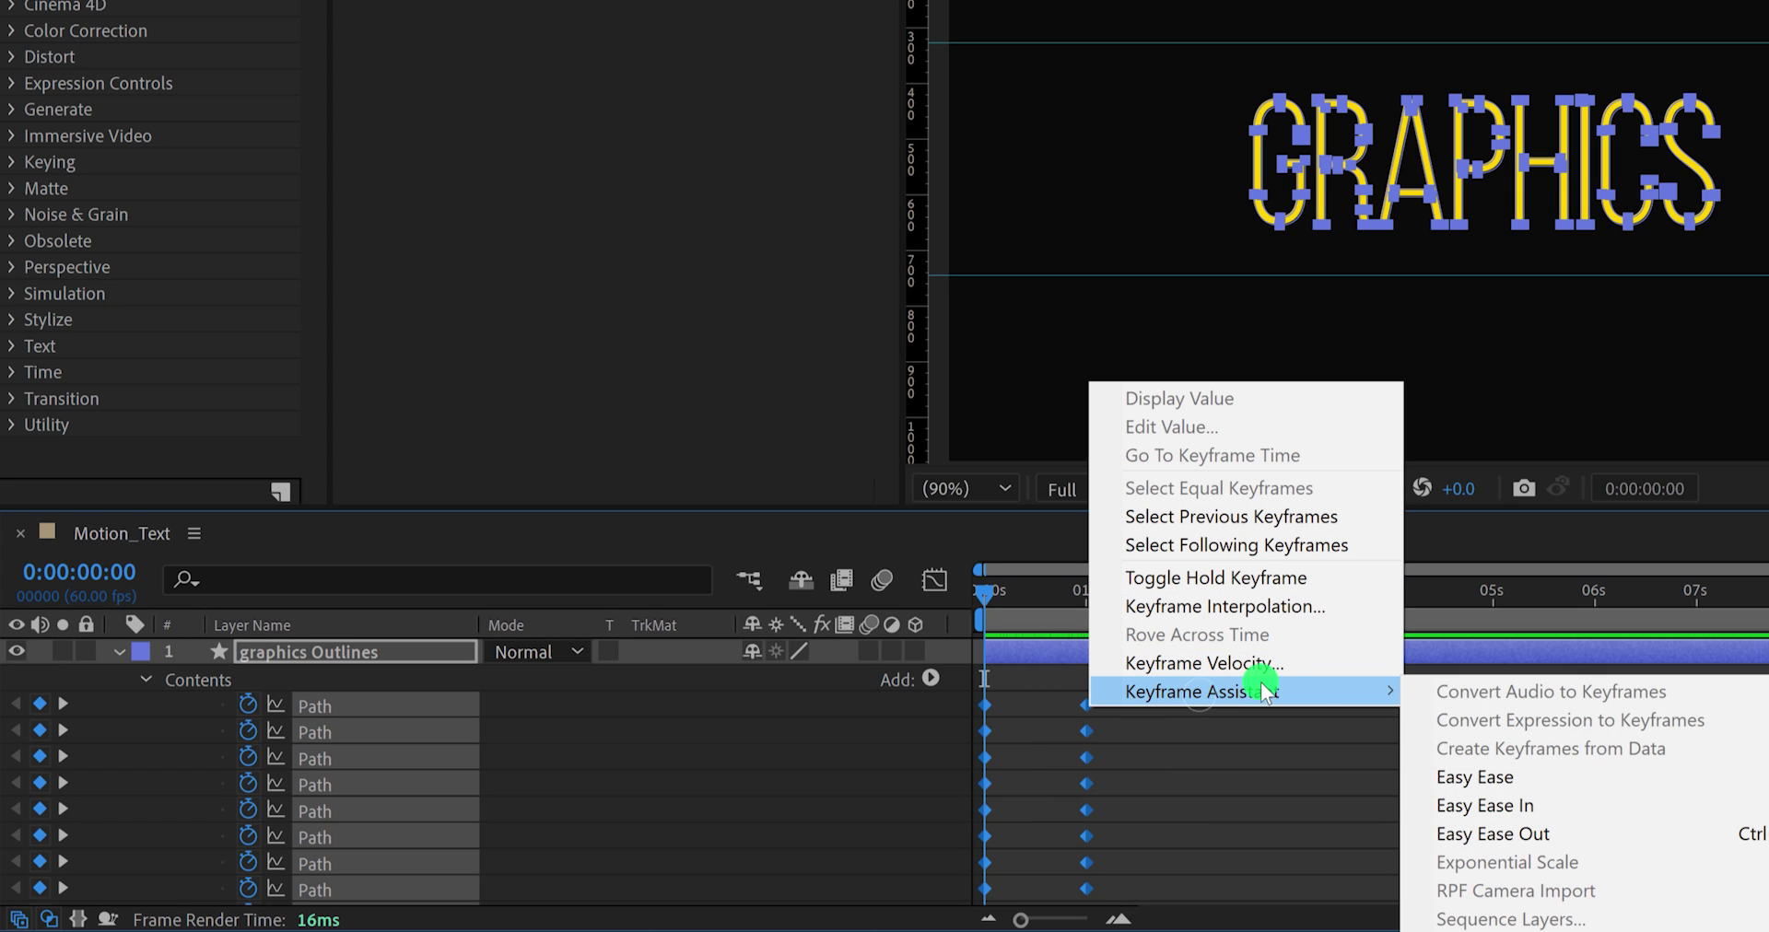
{"action": "left_click", "coordinate": [1556, 781]}
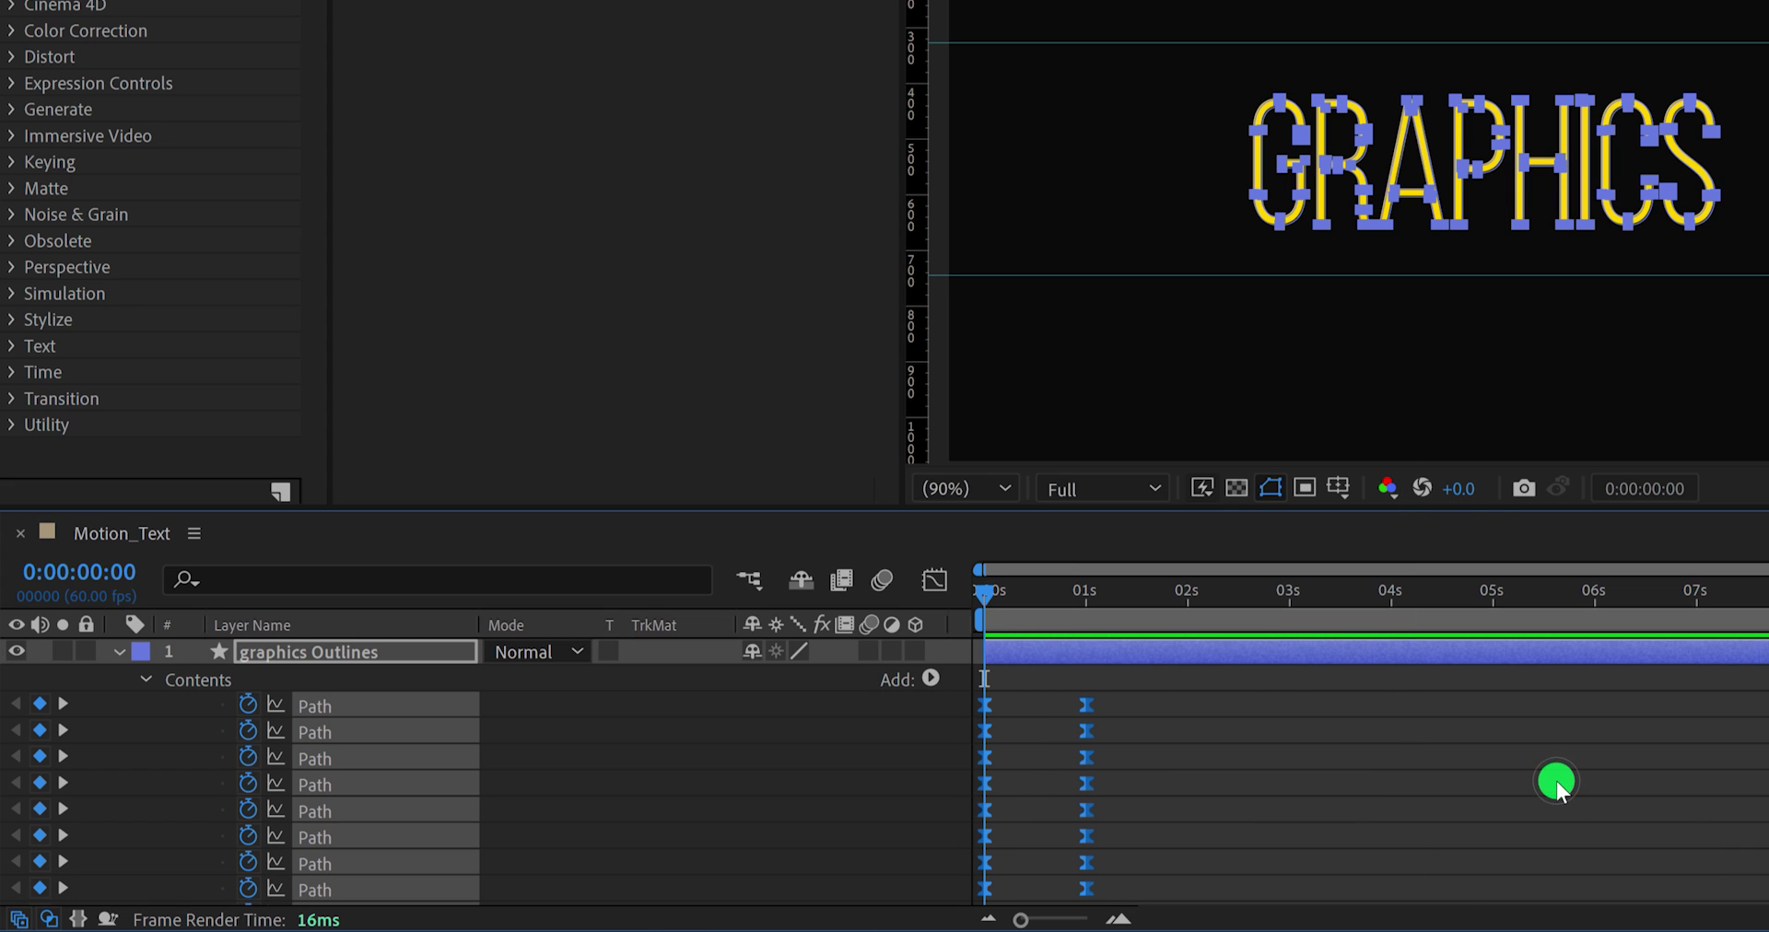
Step: Open the Graph Editor to view the Path keyframes' speed curve
{"action": "left_click", "coordinate": [940, 583]}
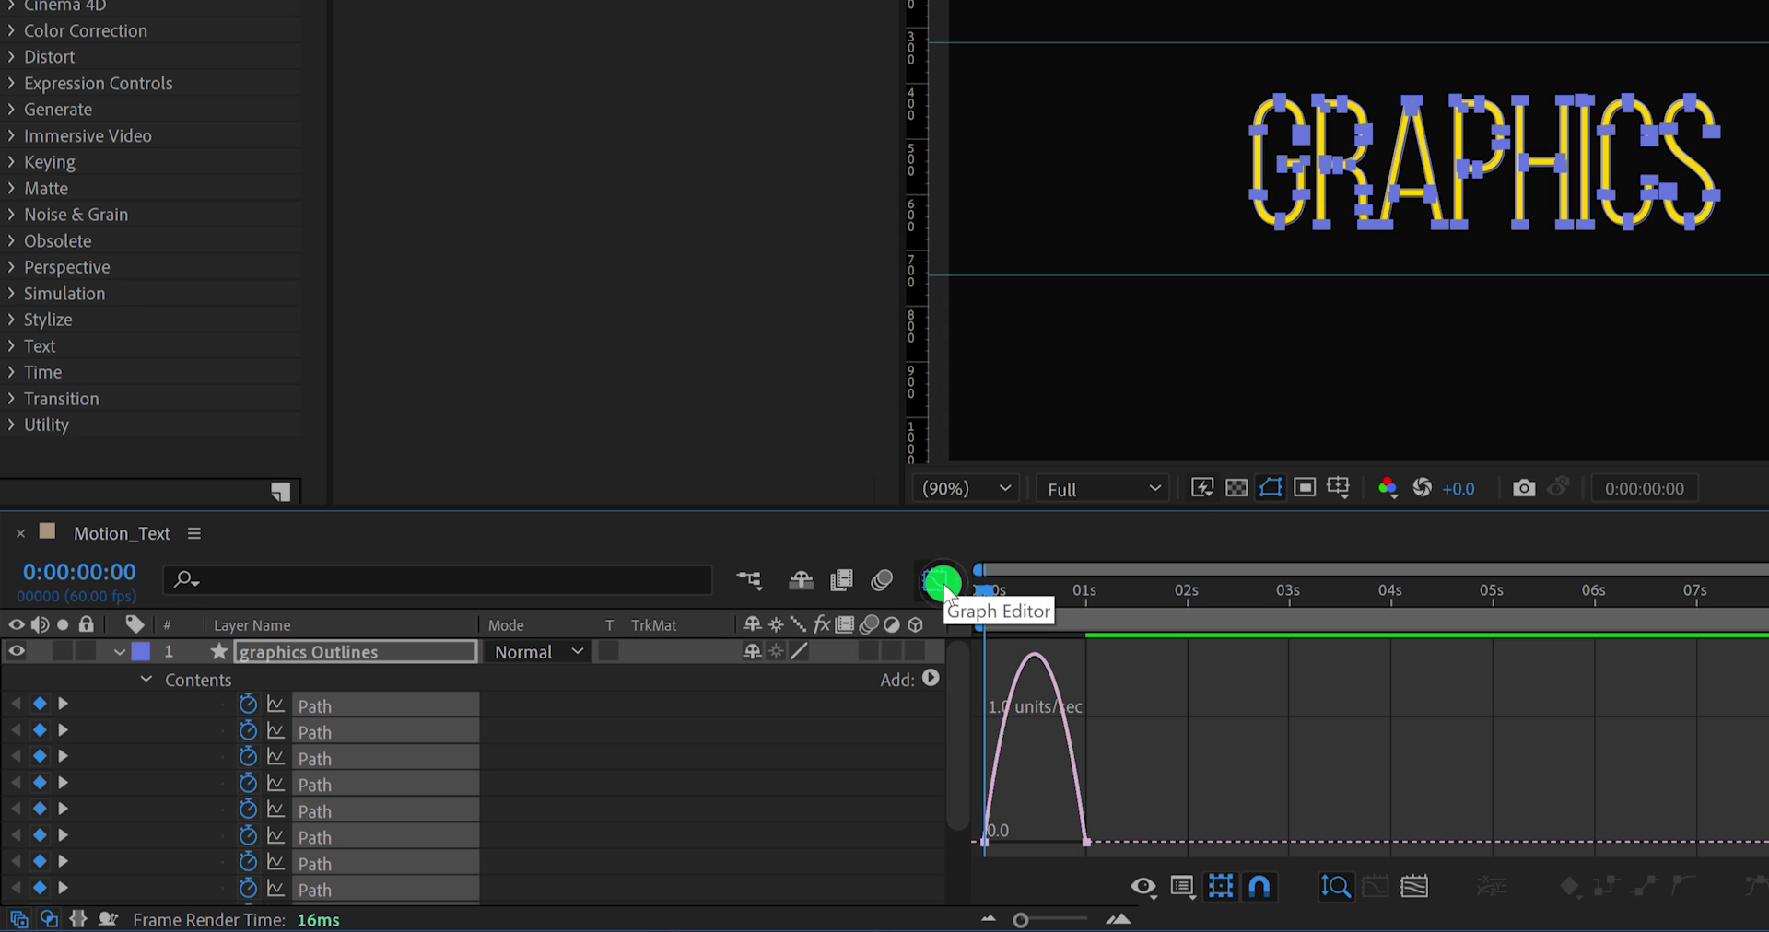
{"action": "right_click", "coordinate": [1095, 700]}
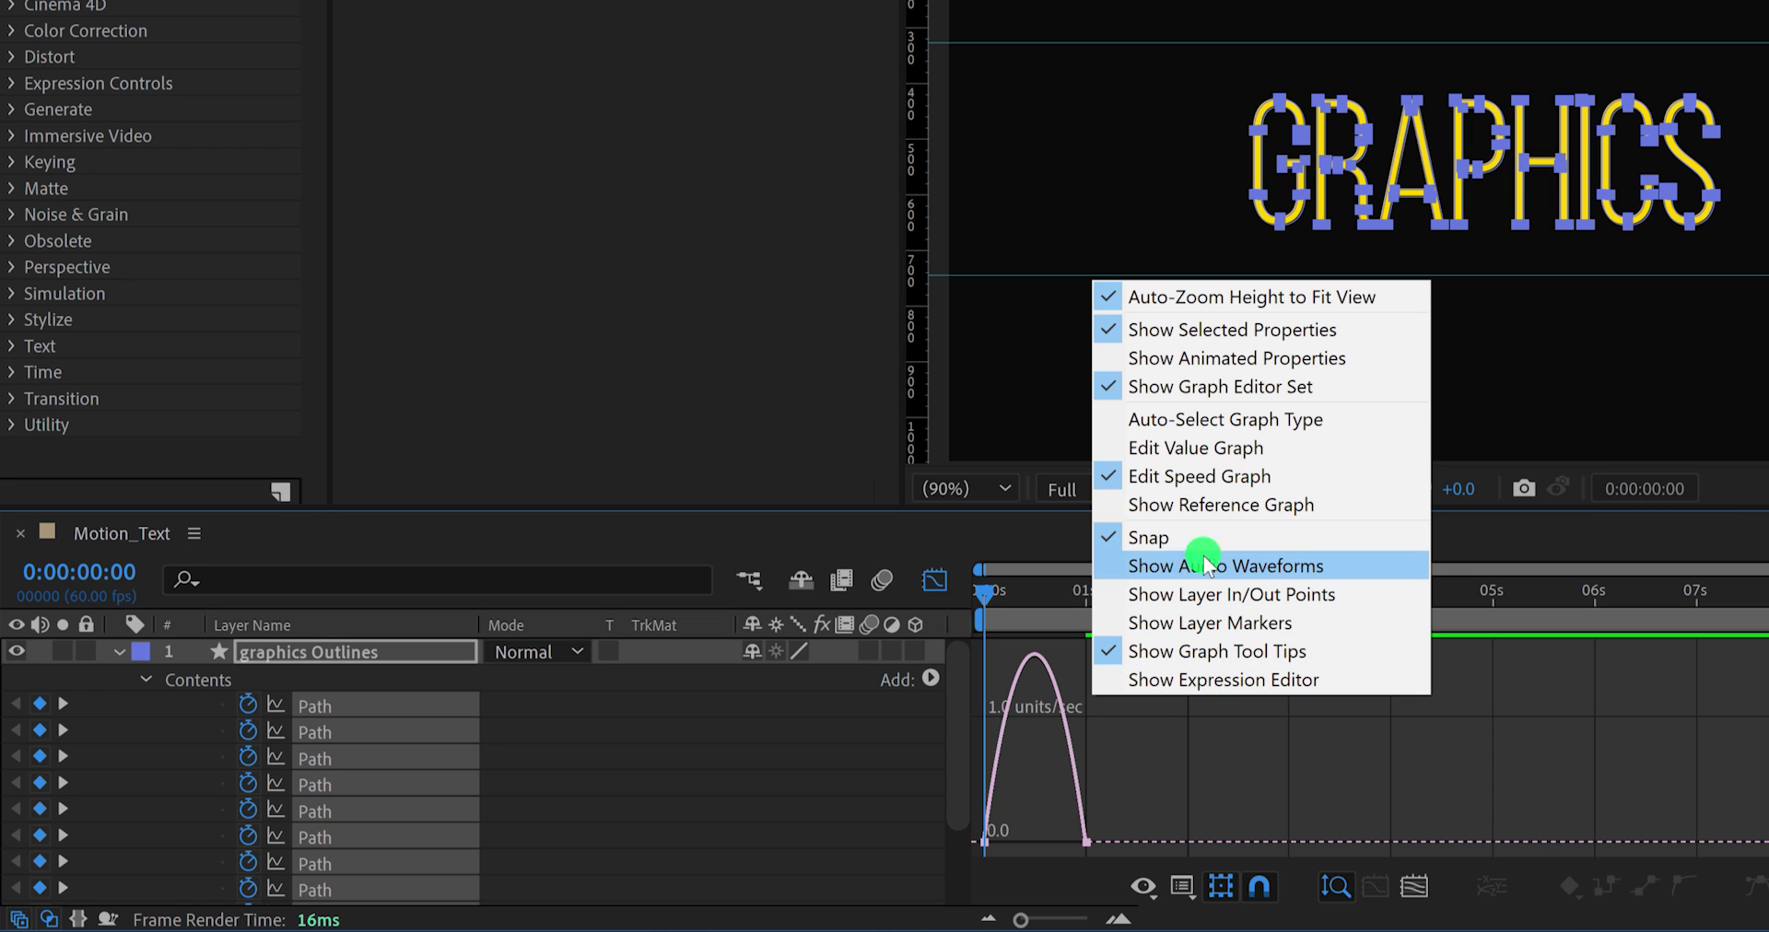
{"action": "left_click", "coordinate": [1072, 616]}
{"action": "left_click", "coordinate": [1072, 615]}
{"action": "key", "text": "v"}
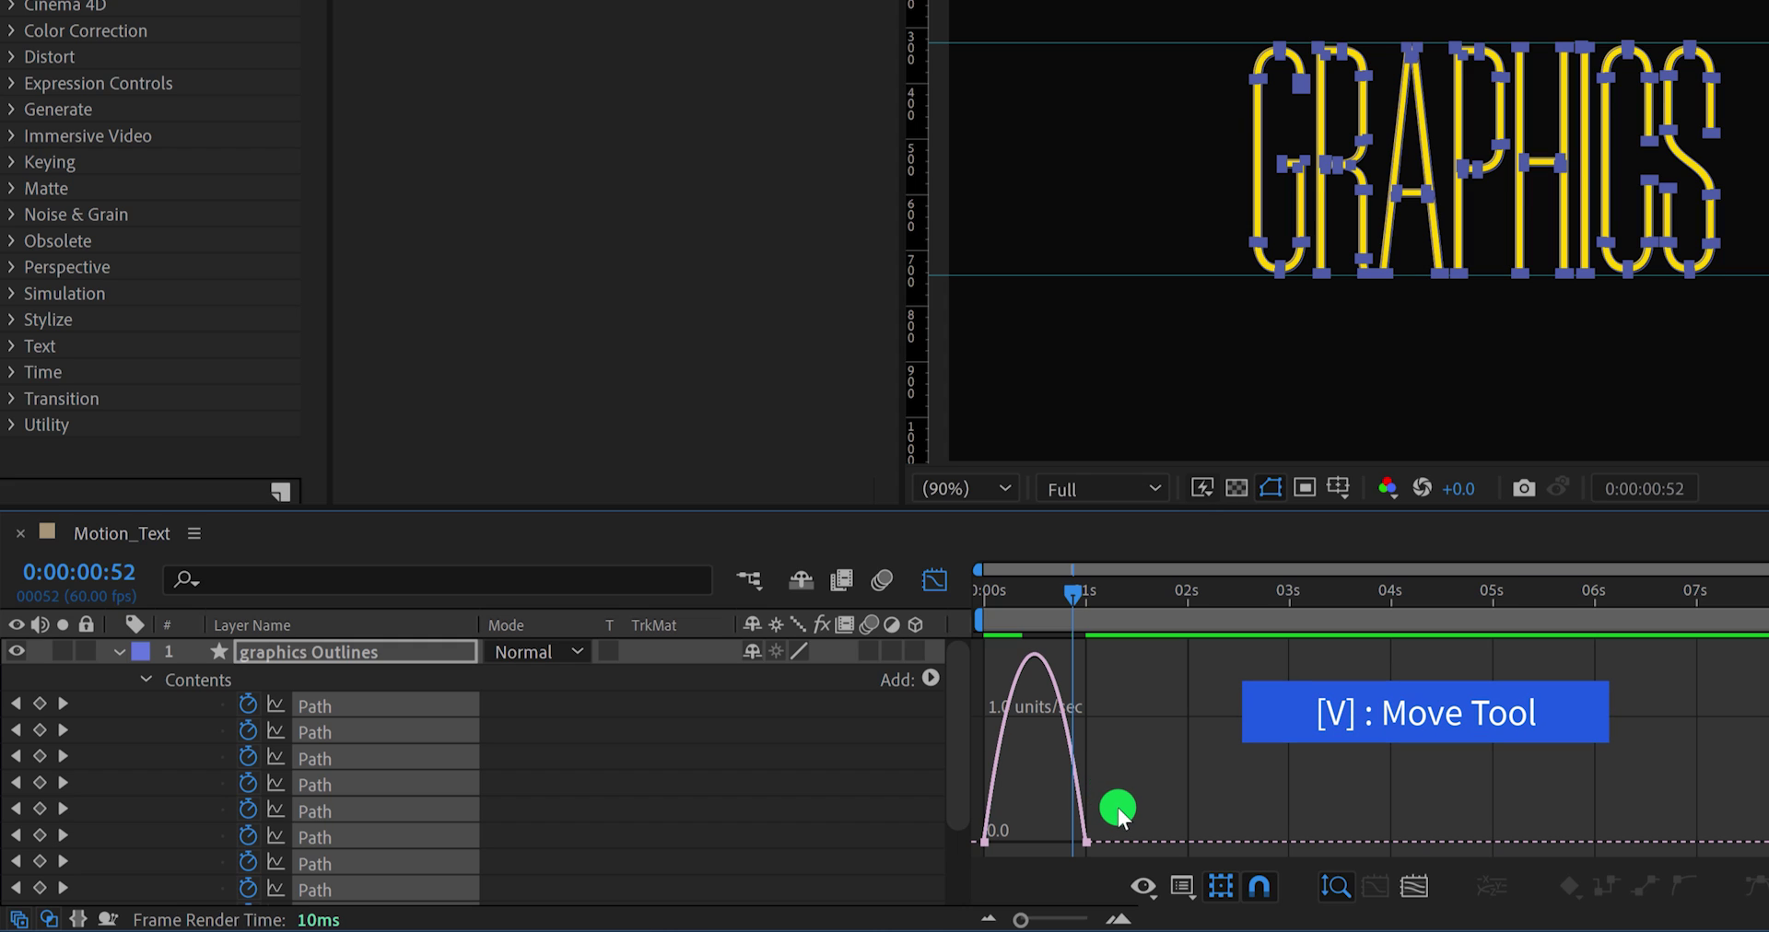
Step: Lengthen the influence handles on the last and first keyframes for a sharper eased peak
{"action": "left_click_drag", "start_coordinate": [1118, 809], "coordinate": [1063, 853]}
{"action": "left_click", "coordinate": [1066, 833]}
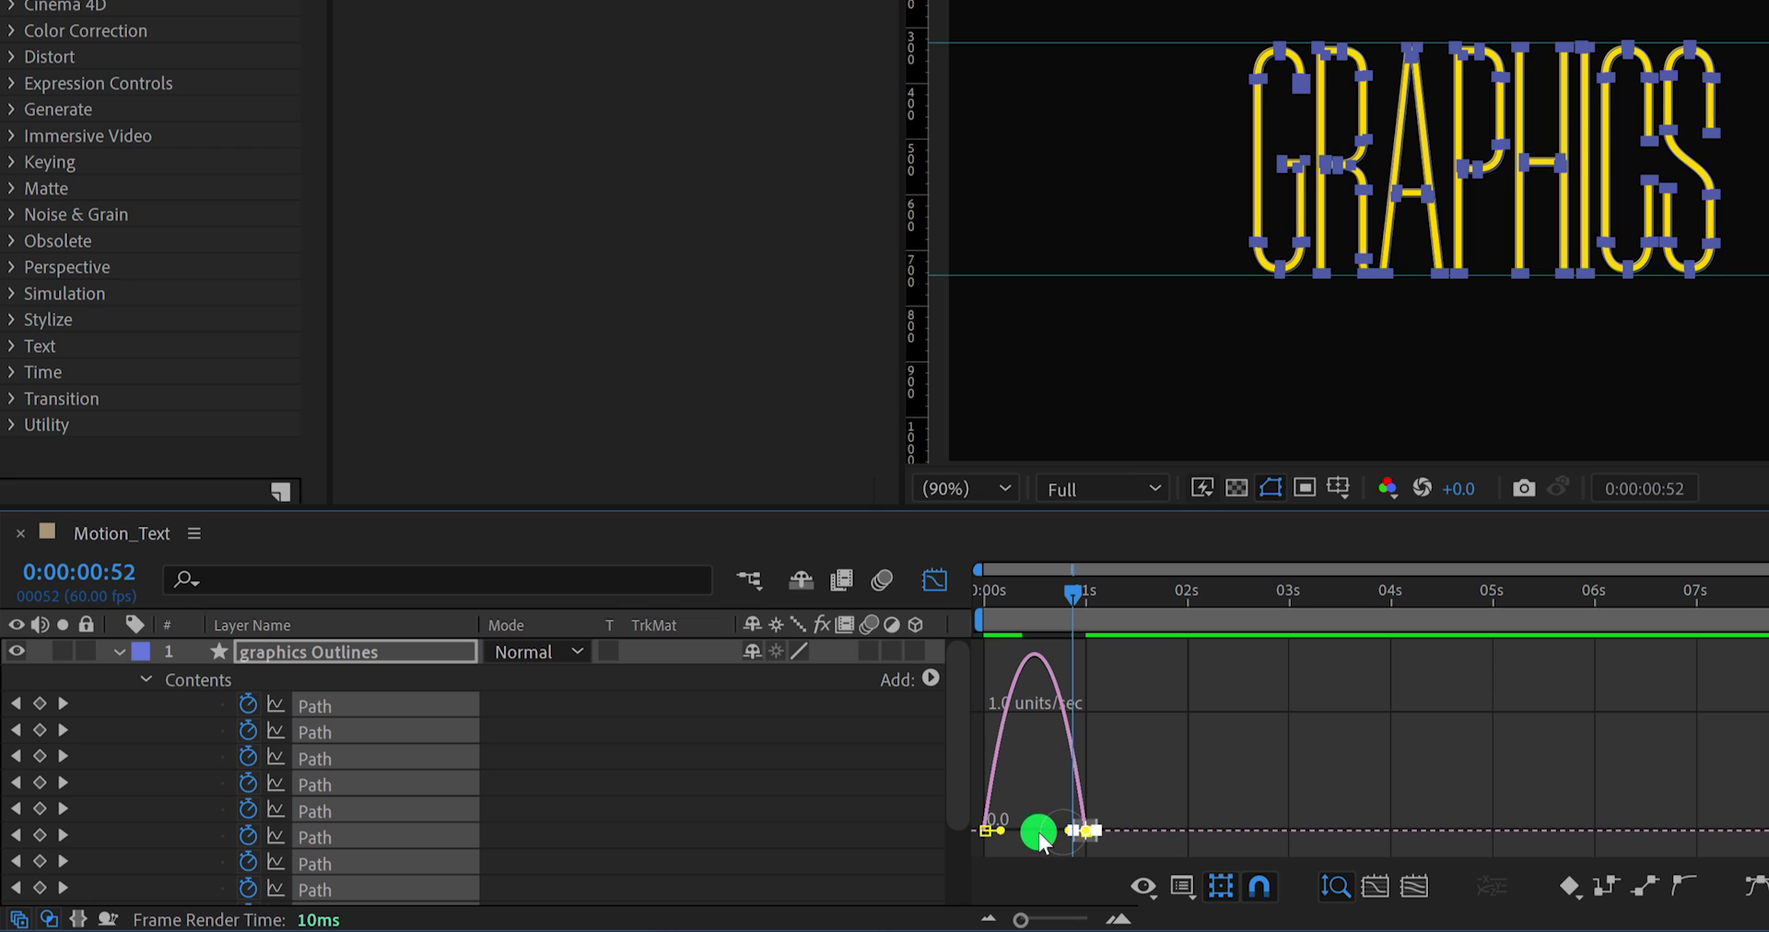
{"action": "left_click_drag", "start_coordinate": [1037, 832], "coordinate": [1030, 828]}
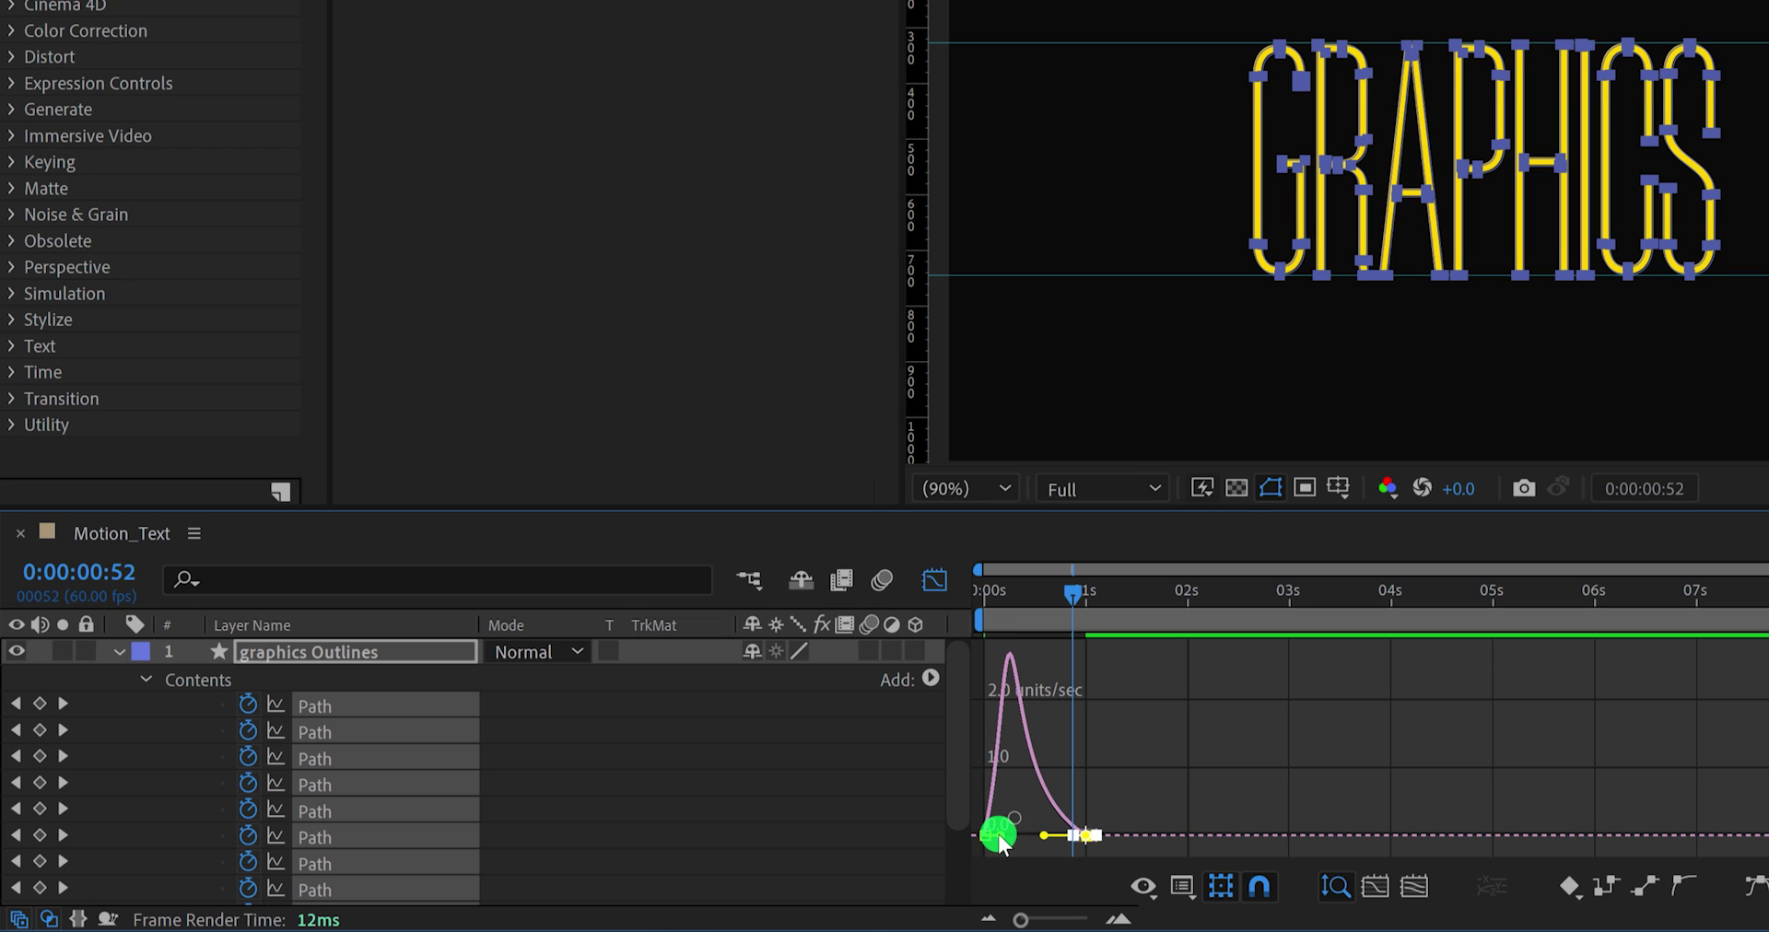
{"action": "left_click", "coordinate": [1002, 842]}
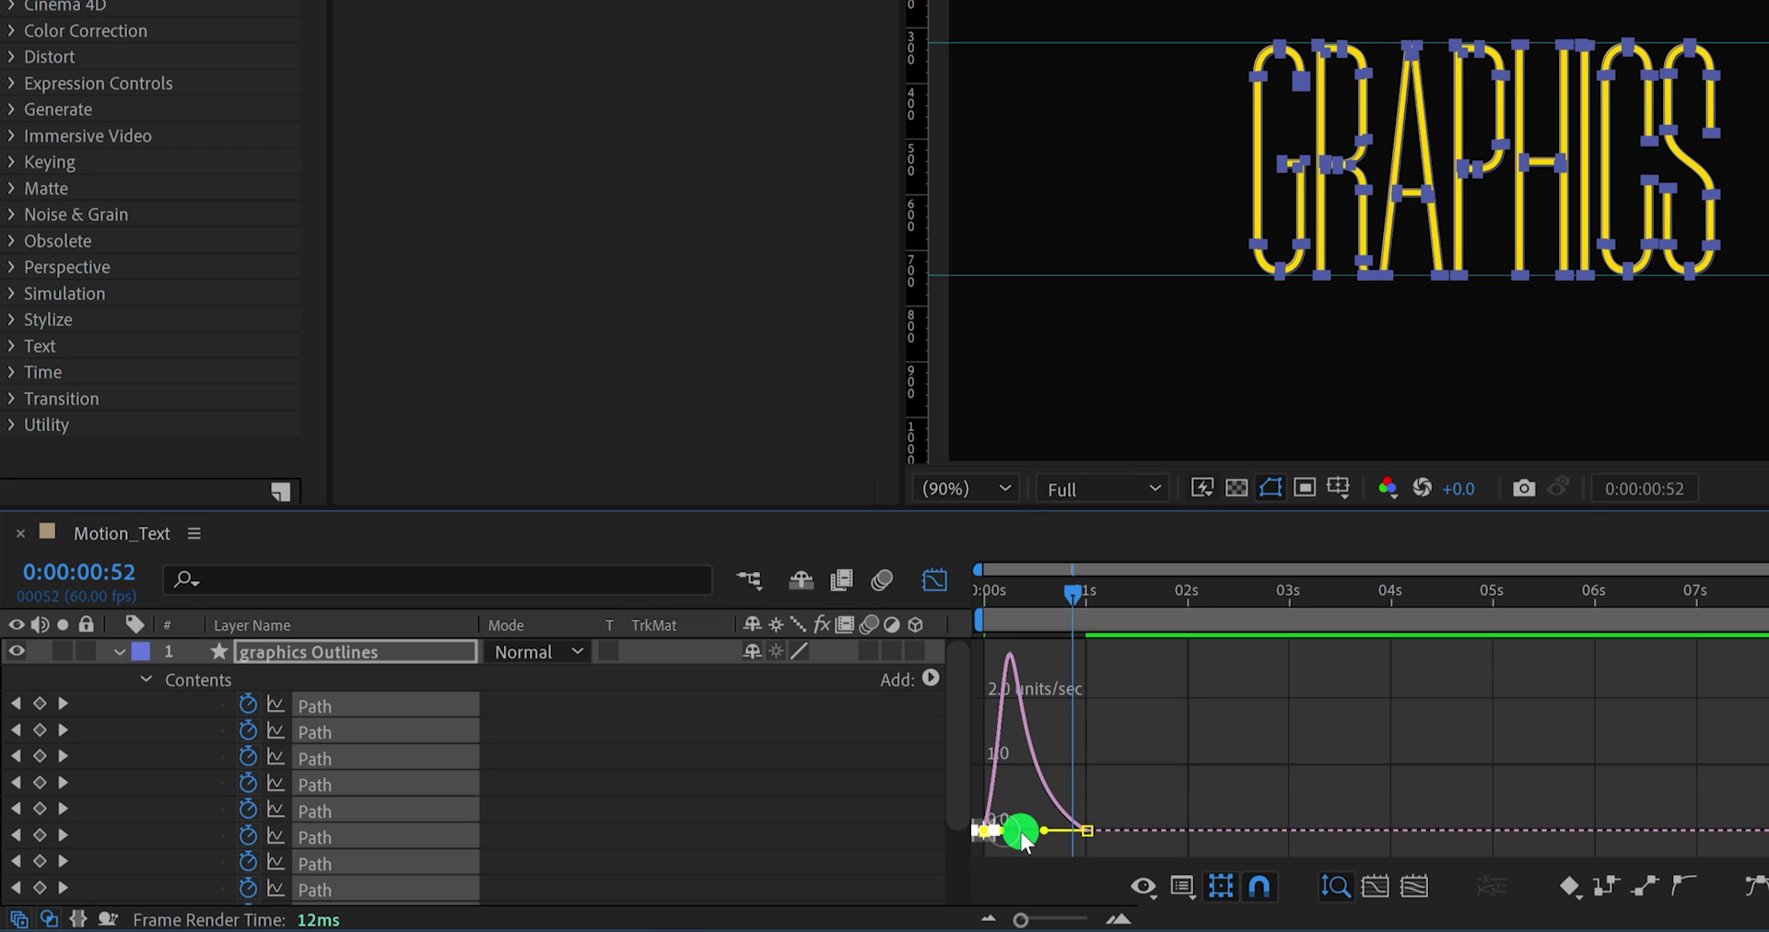
{"action": "left_click_drag", "start_coordinate": [1023, 839], "coordinate": [1035, 833]}
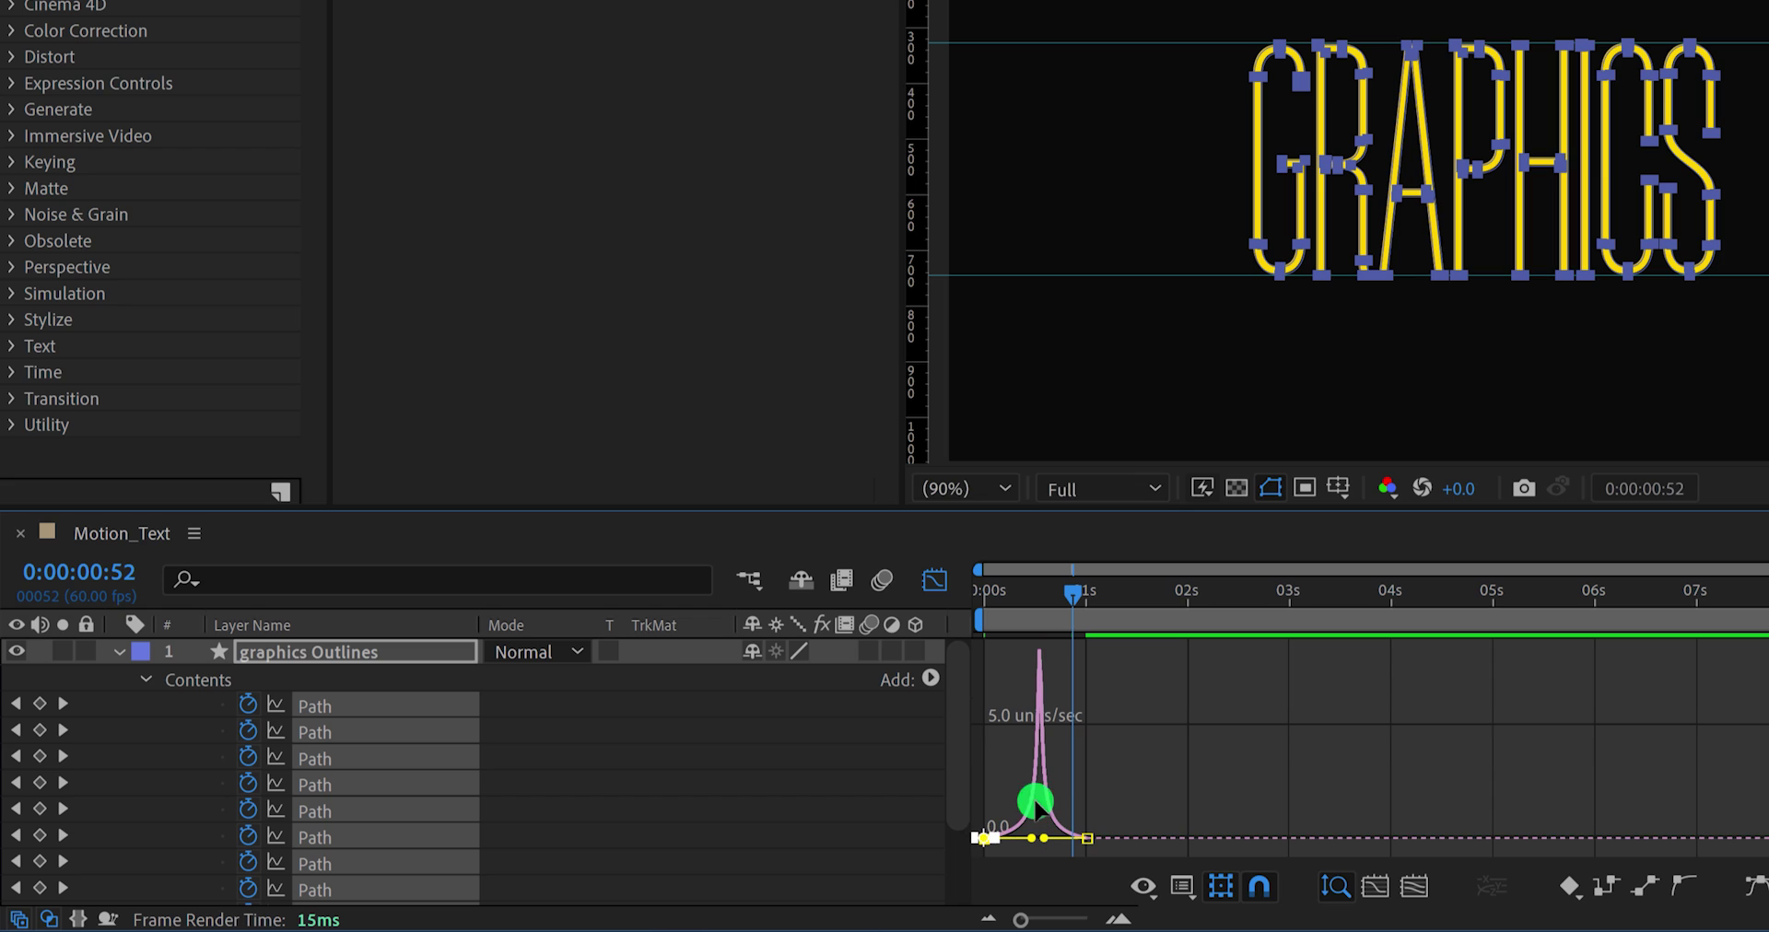
{"action": "left_click", "coordinate": [935, 581]}
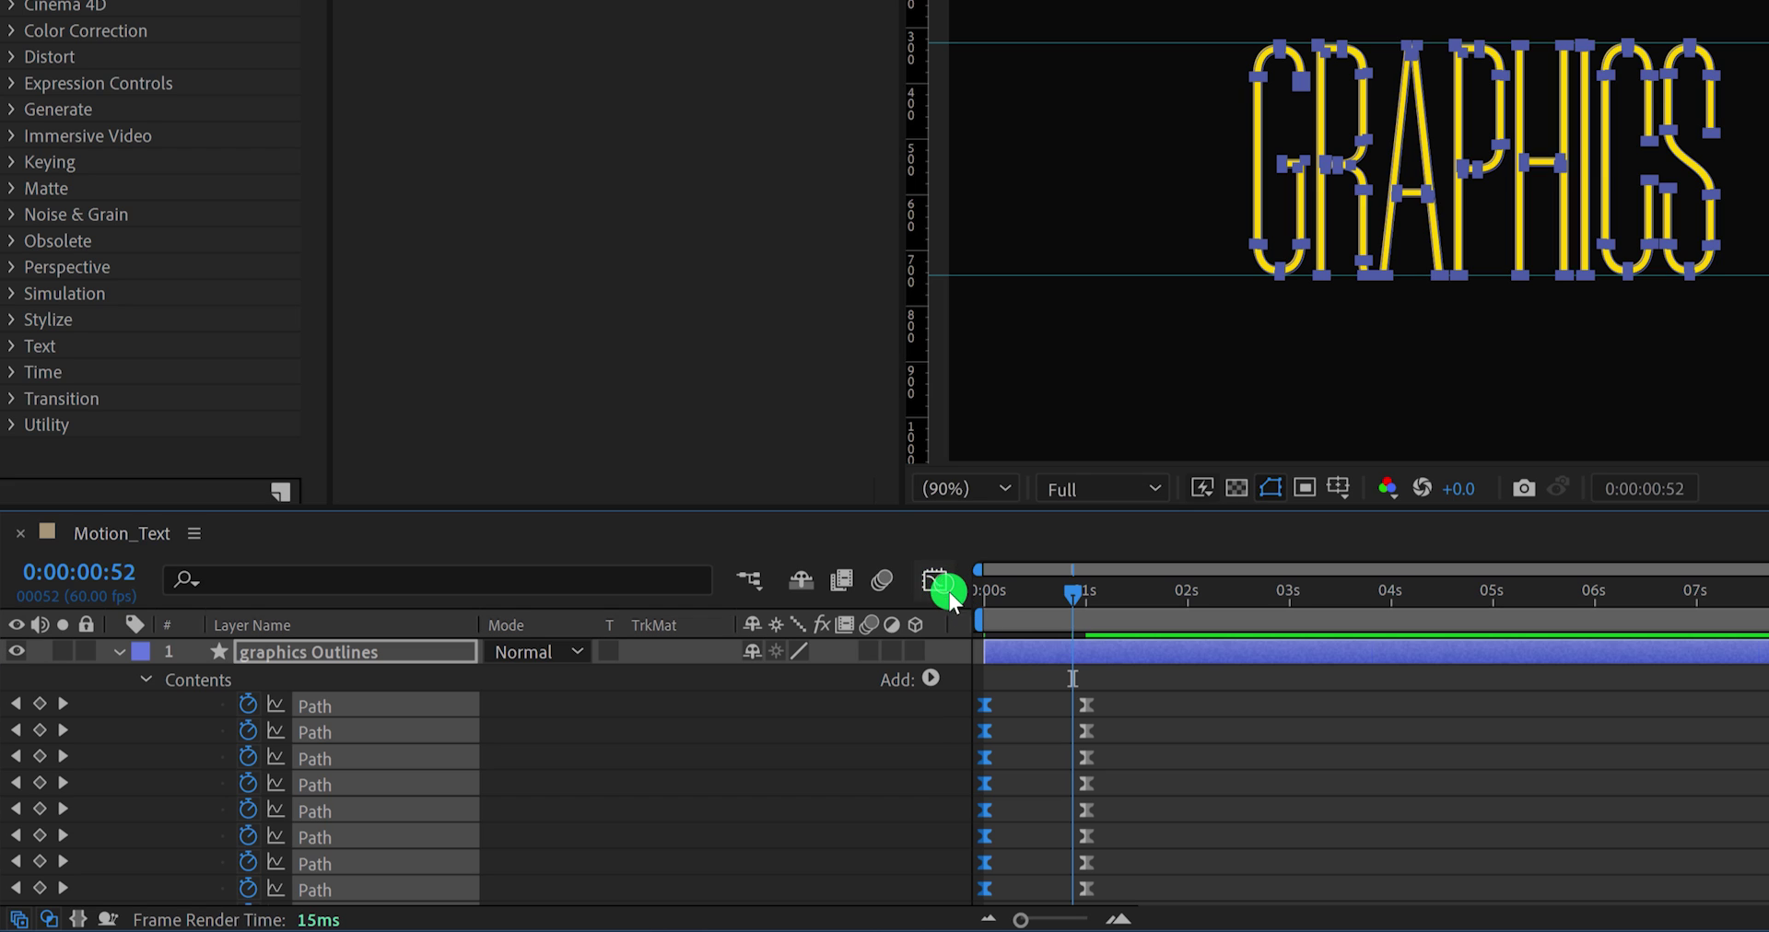
Step: Play a preview of the stretch animation
{"action": "key", "text": "space"}
{"action": "left_click", "coordinate": [1162, 727]}
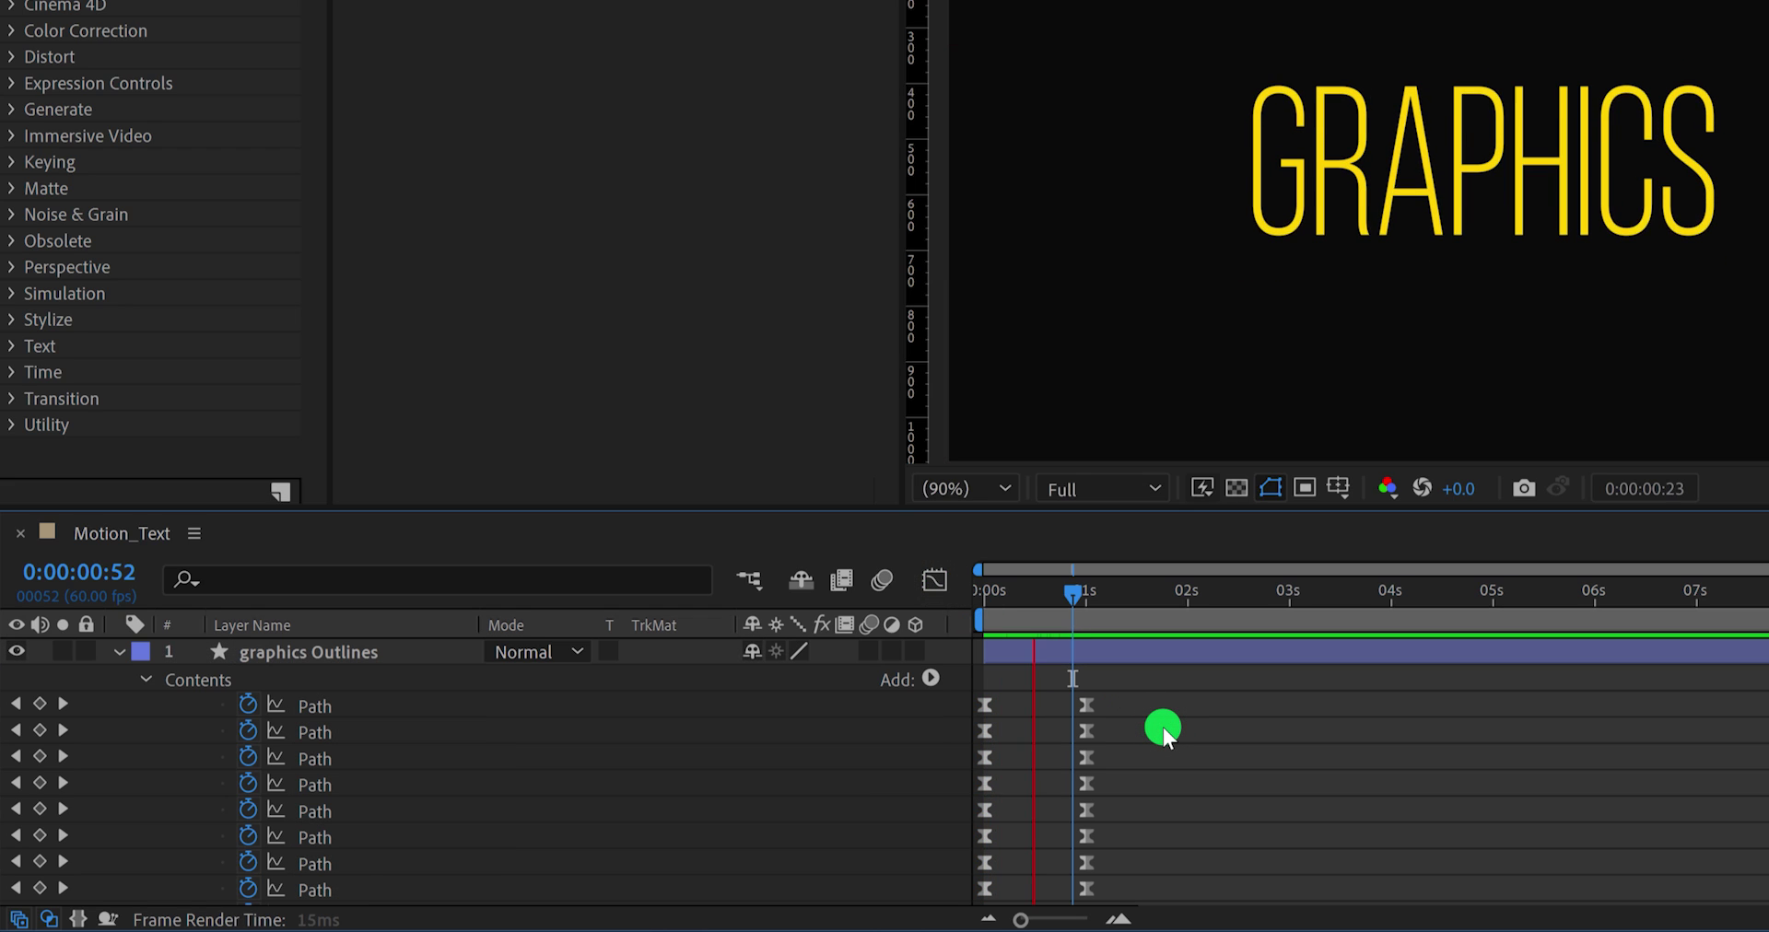
{"action": "key", "text": "space"}
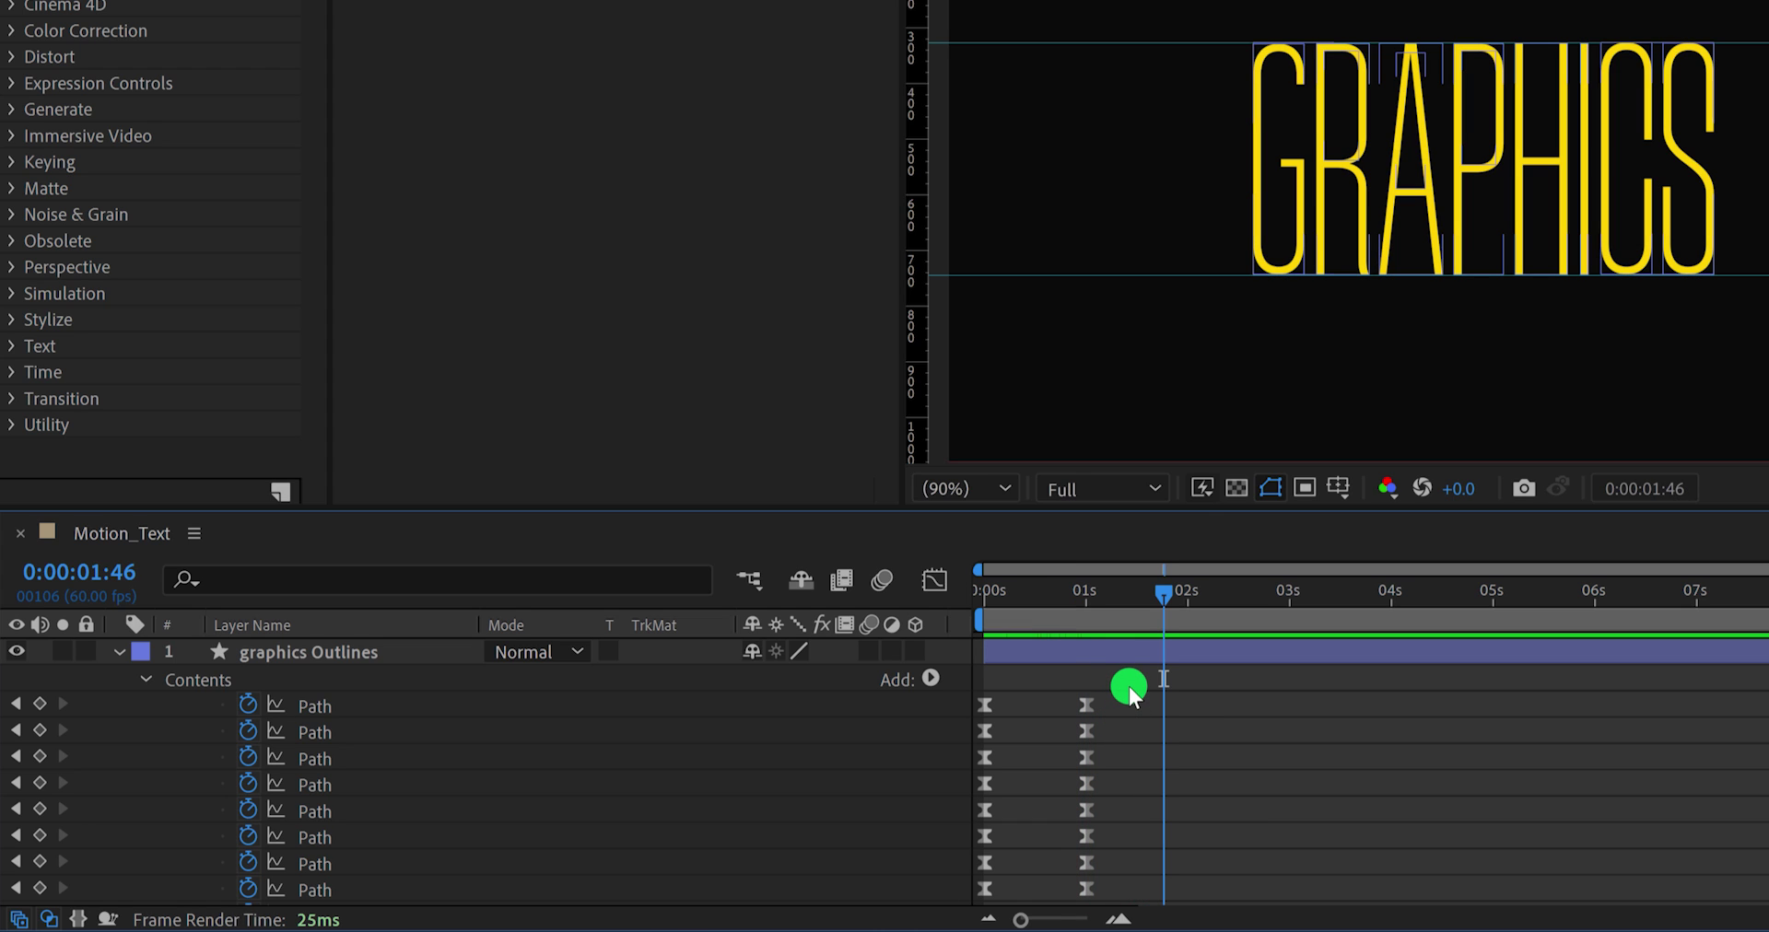
Step: Move the 1-second Path keyframes to 0:00:00:33
{"action": "left_click_drag", "start_coordinate": [1132, 683], "coordinate": [1039, 875]}
{"action": "left_click", "coordinate": [1089, 798]}
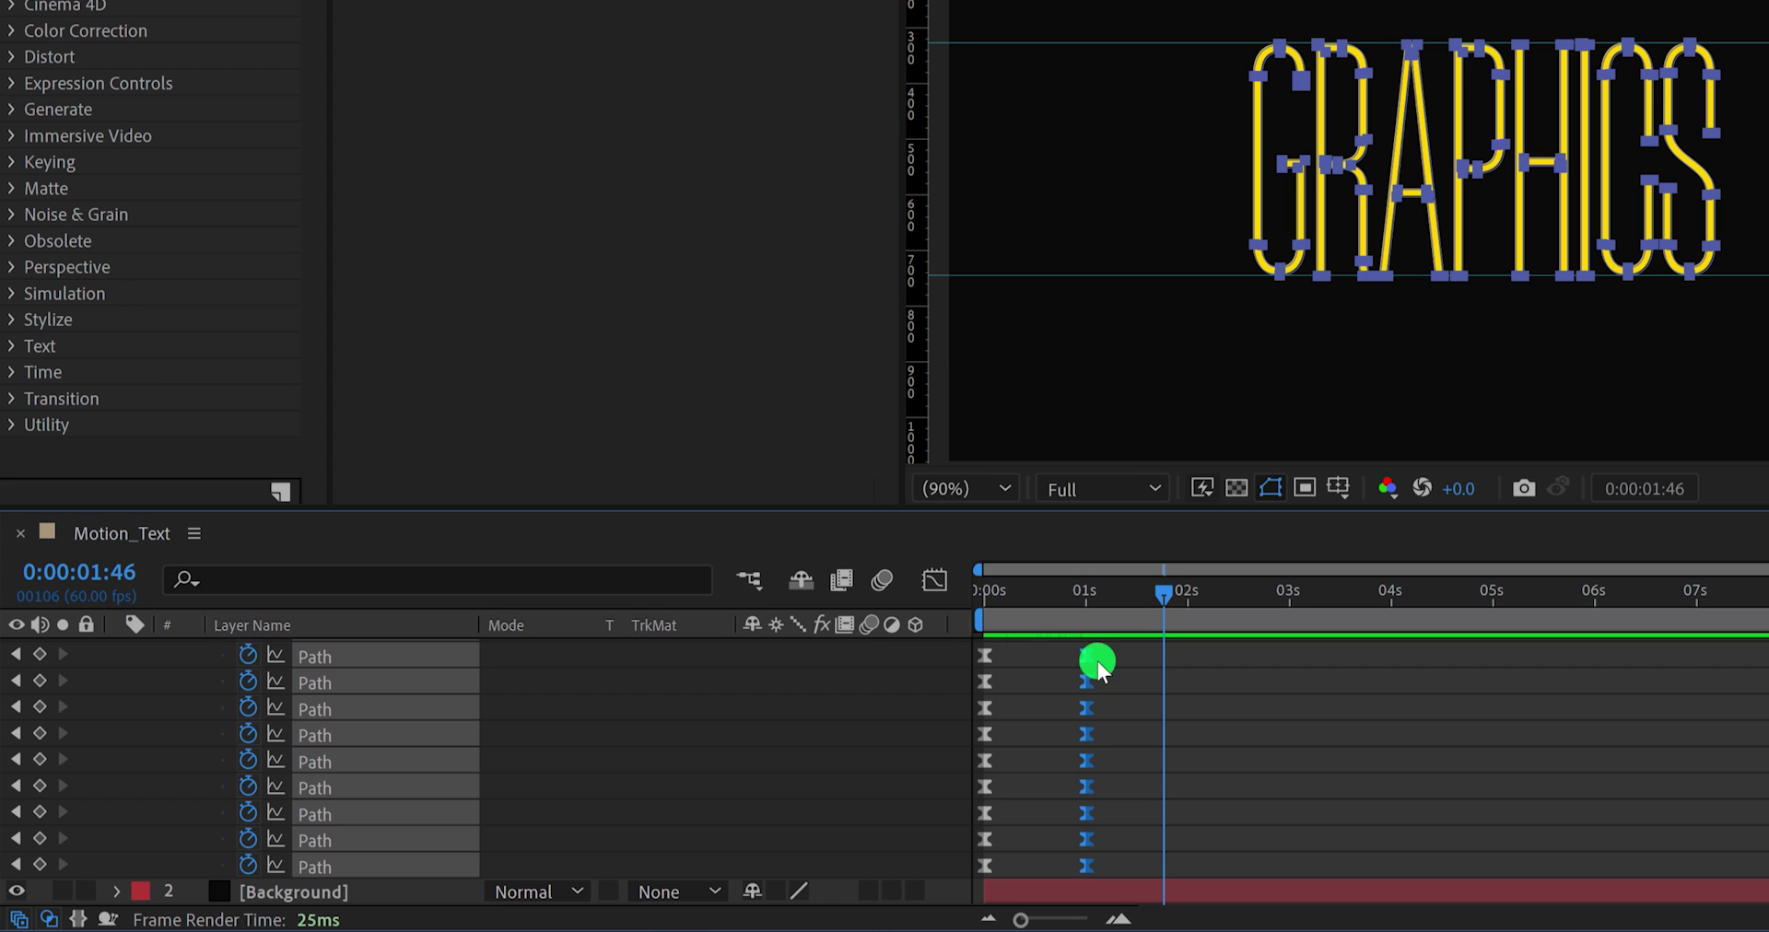
{"action": "left_click", "coordinate": [1039, 593]}
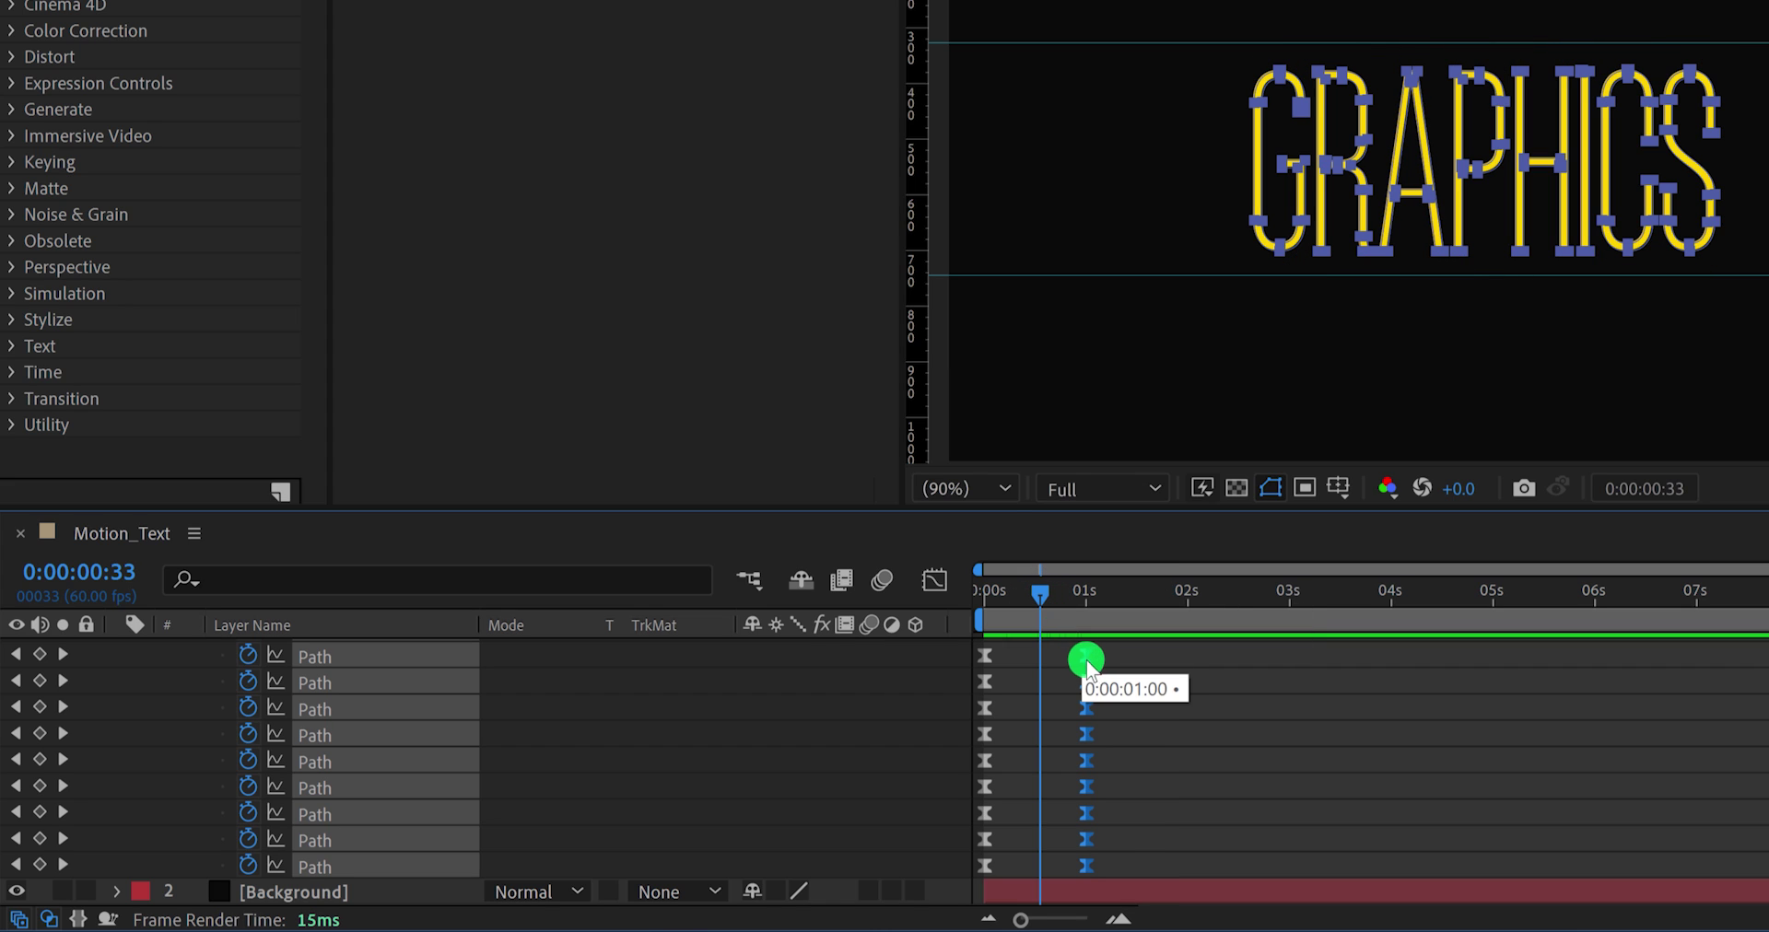
{"action": "left_click_drag", "start_coordinate": [1087, 656], "coordinate": [1059, 665]}
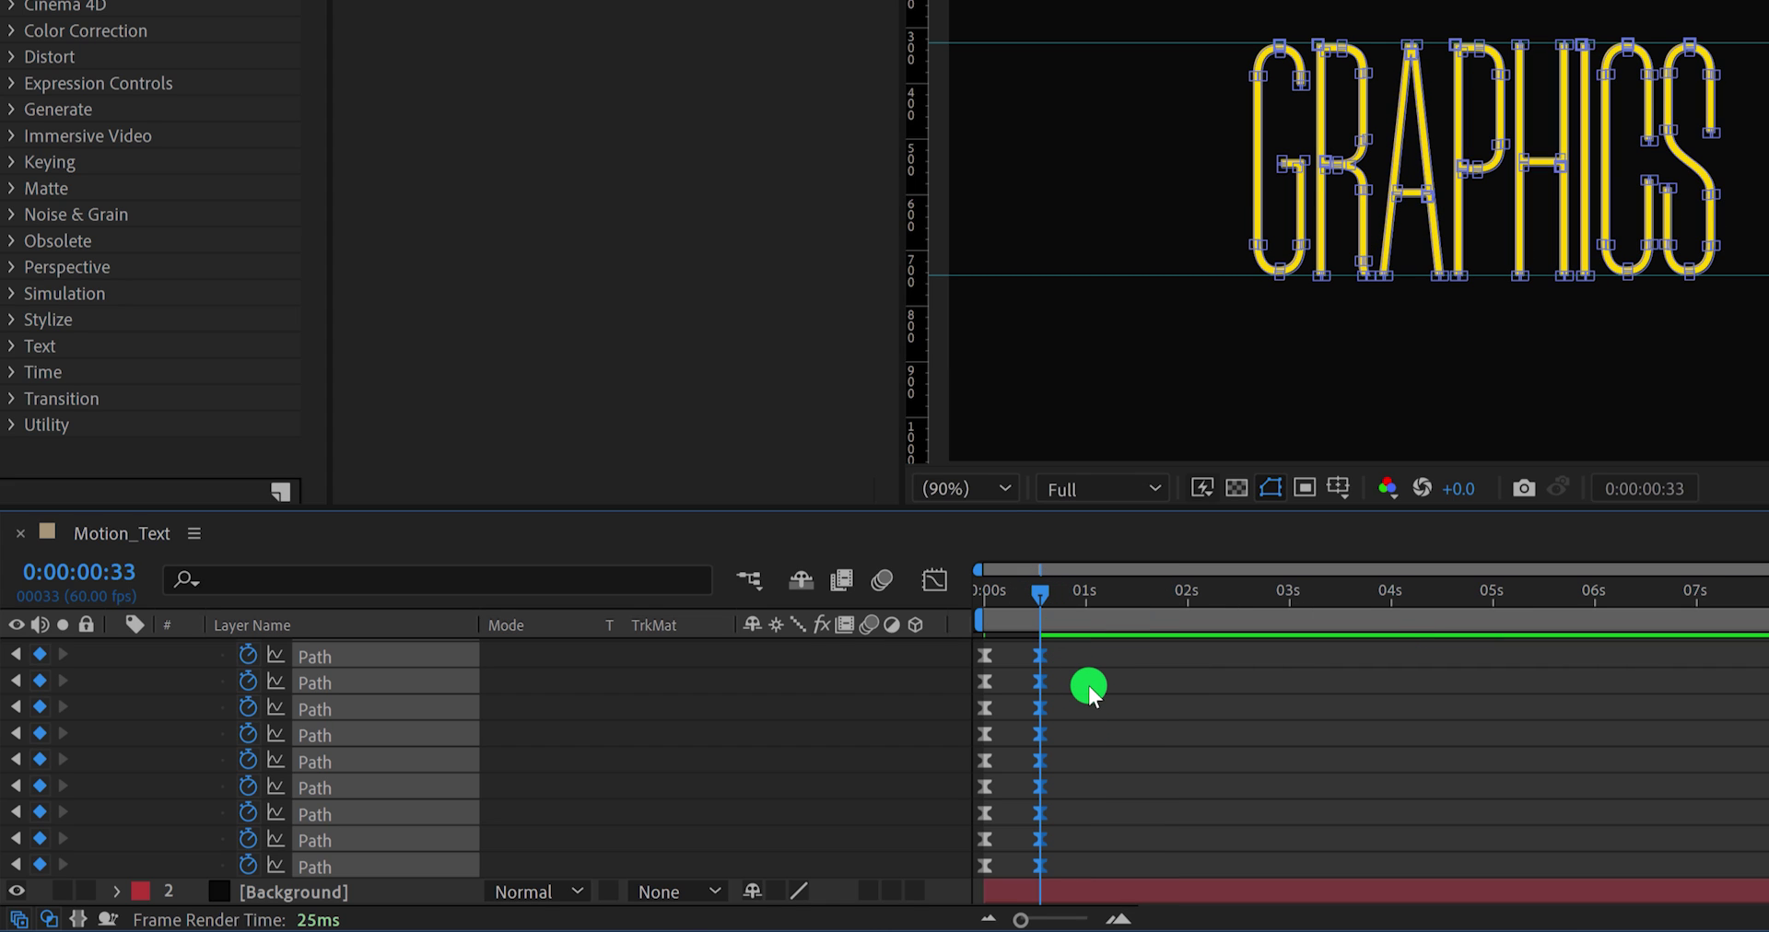
{"action": "left_click", "coordinate": [1086, 684]}
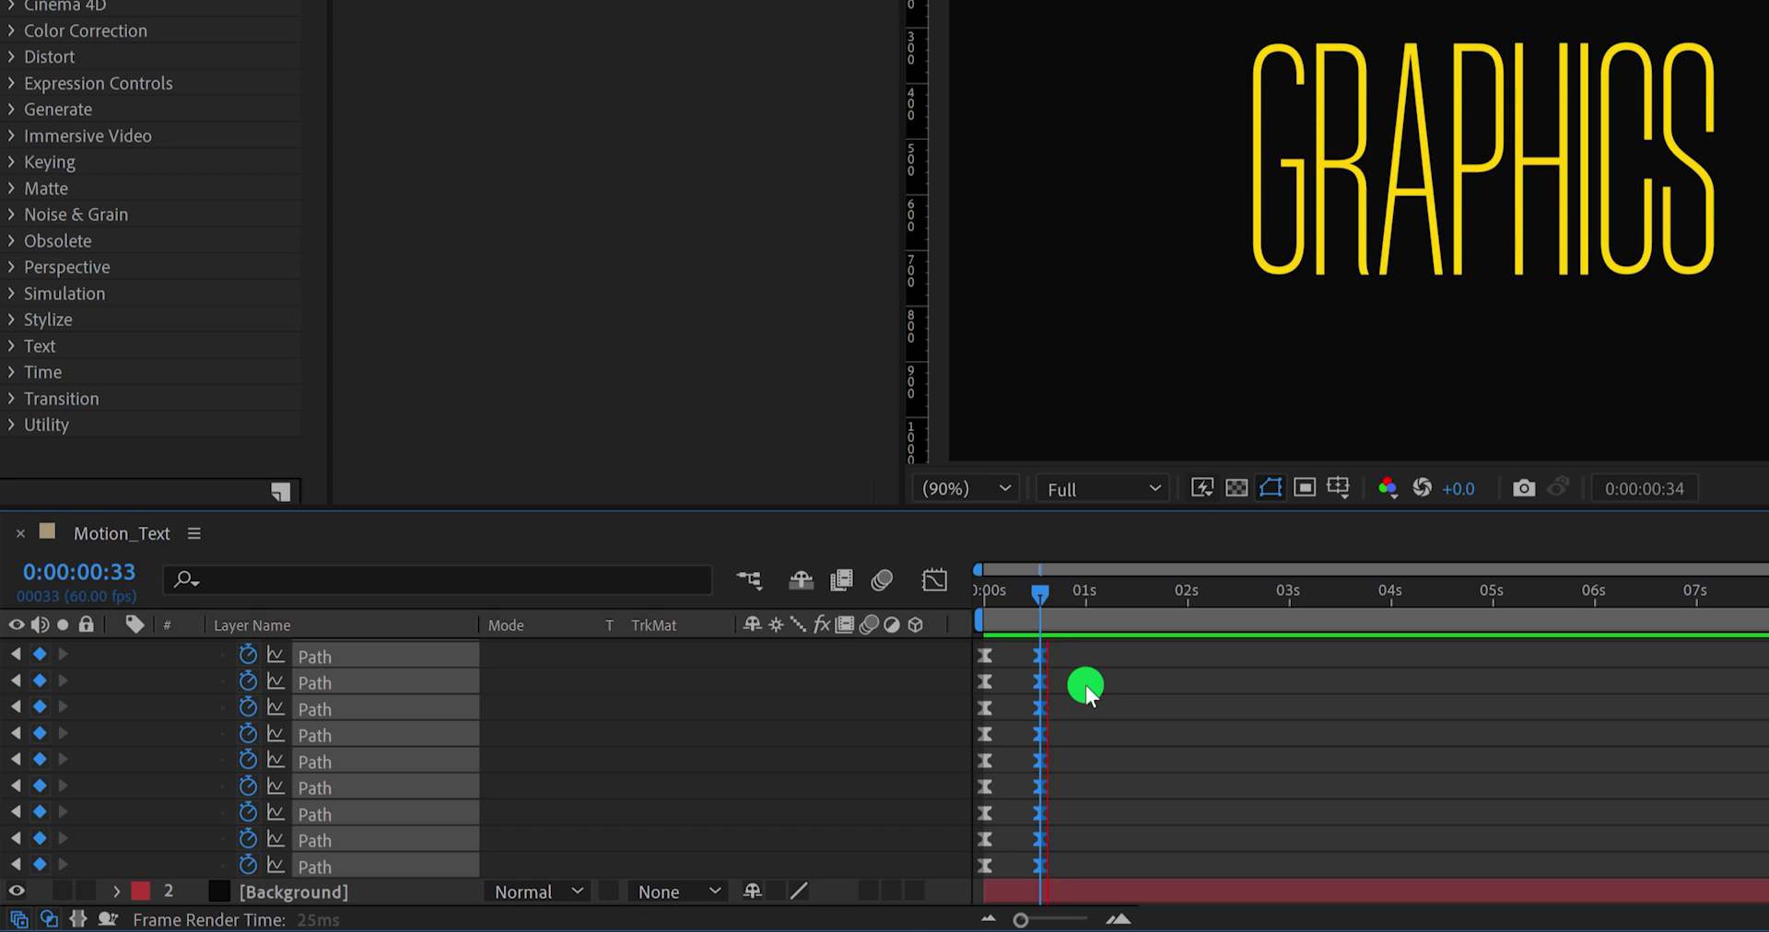
Step: Add hold Path keyframes at 0:00:00:46 and paste the original shape keyframes at 0:00:01:17
{"action": "left_click_drag", "start_coordinate": [995, 599], "coordinate": [1078, 645]}
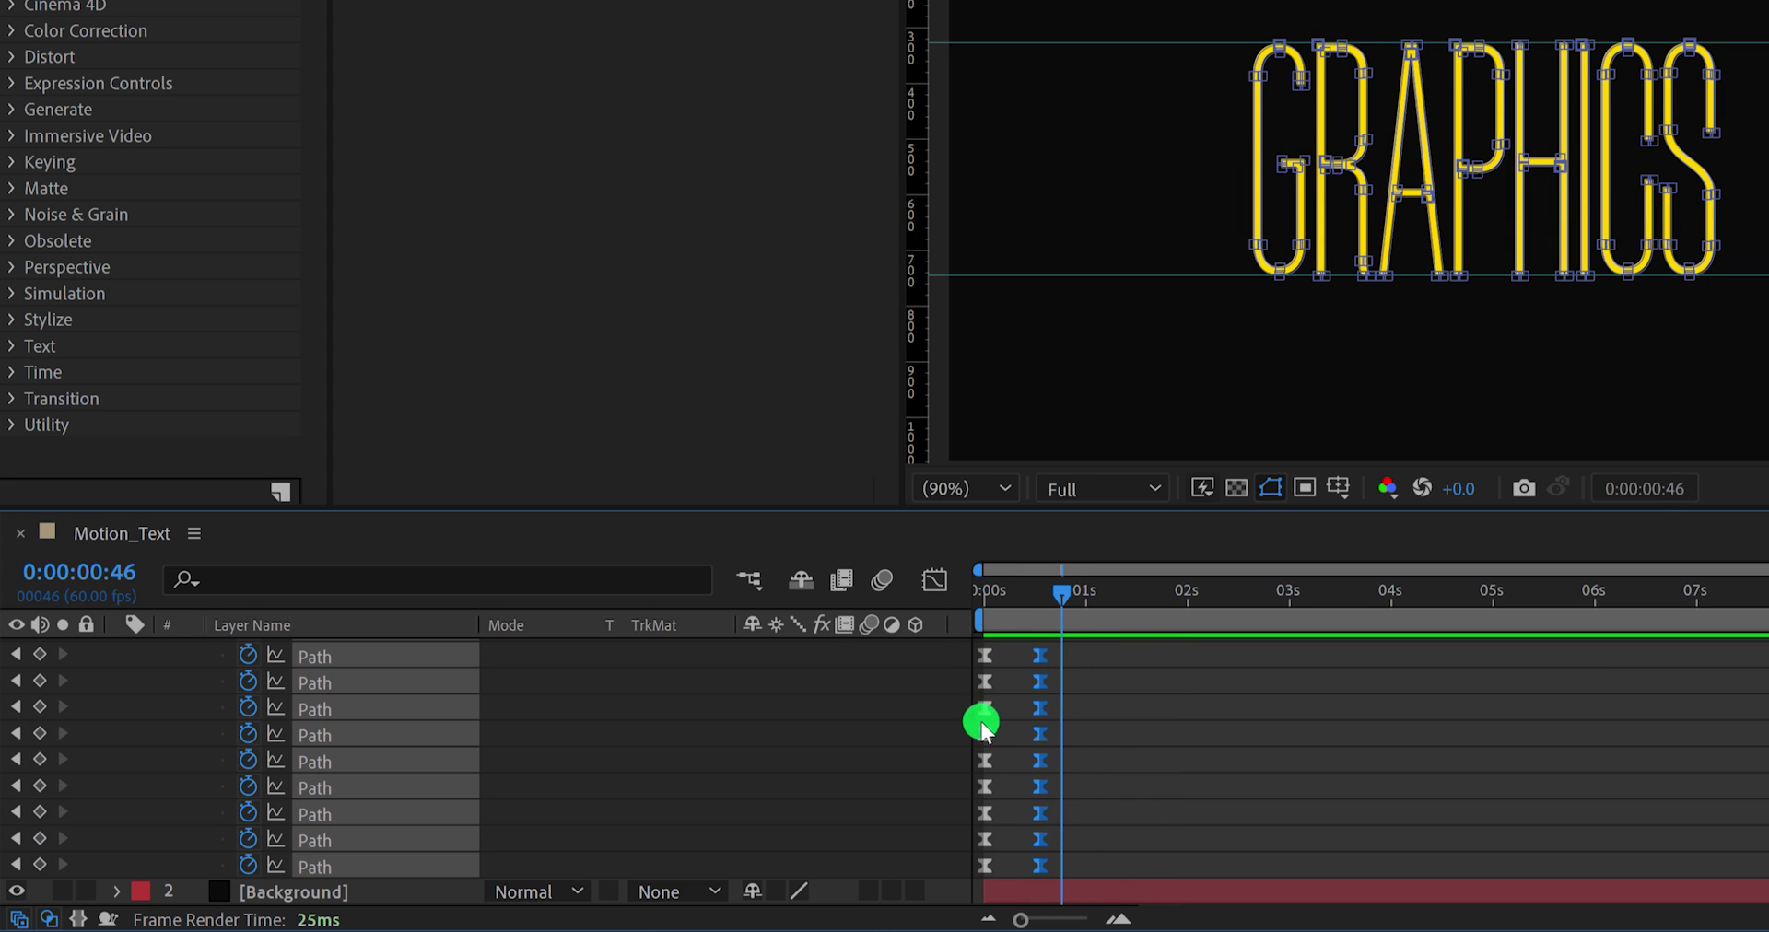
{"action": "left_click", "coordinate": [40, 707]}
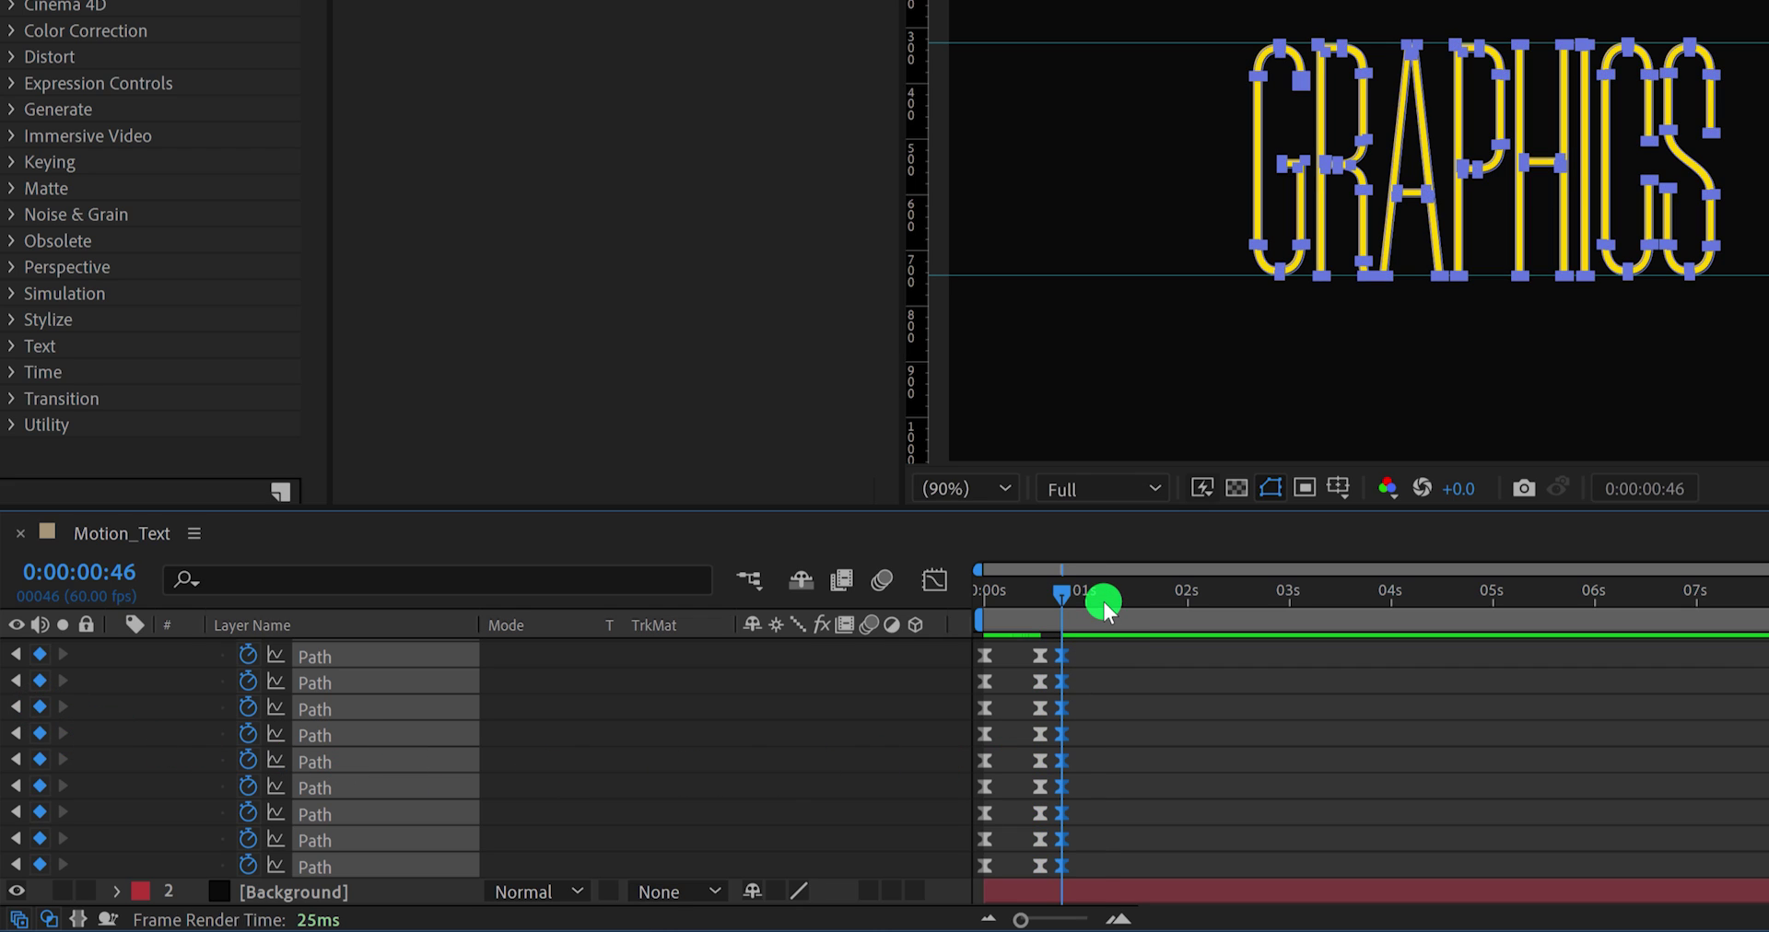
{"action": "left_click_drag", "start_coordinate": [1103, 601], "coordinate": [1113, 606]}
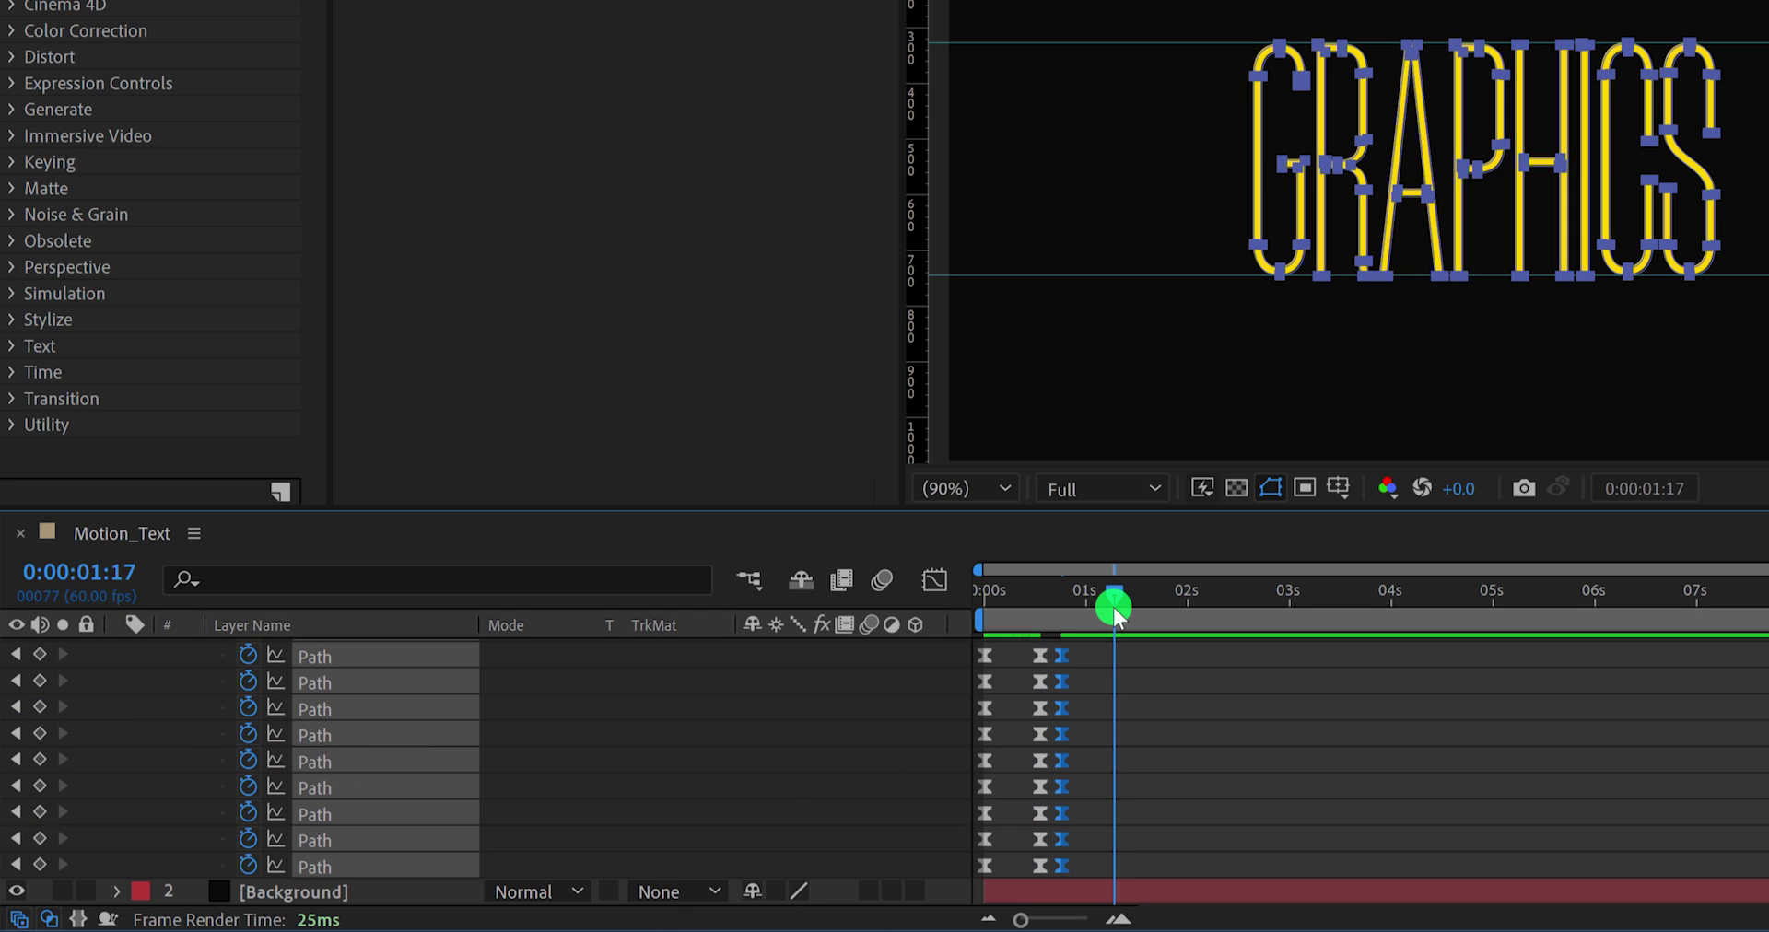
{"action": "left_click_drag", "start_coordinate": [994, 874], "coordinate": [997, 694]}
{"action": "key", "text": "ctrl+c"}
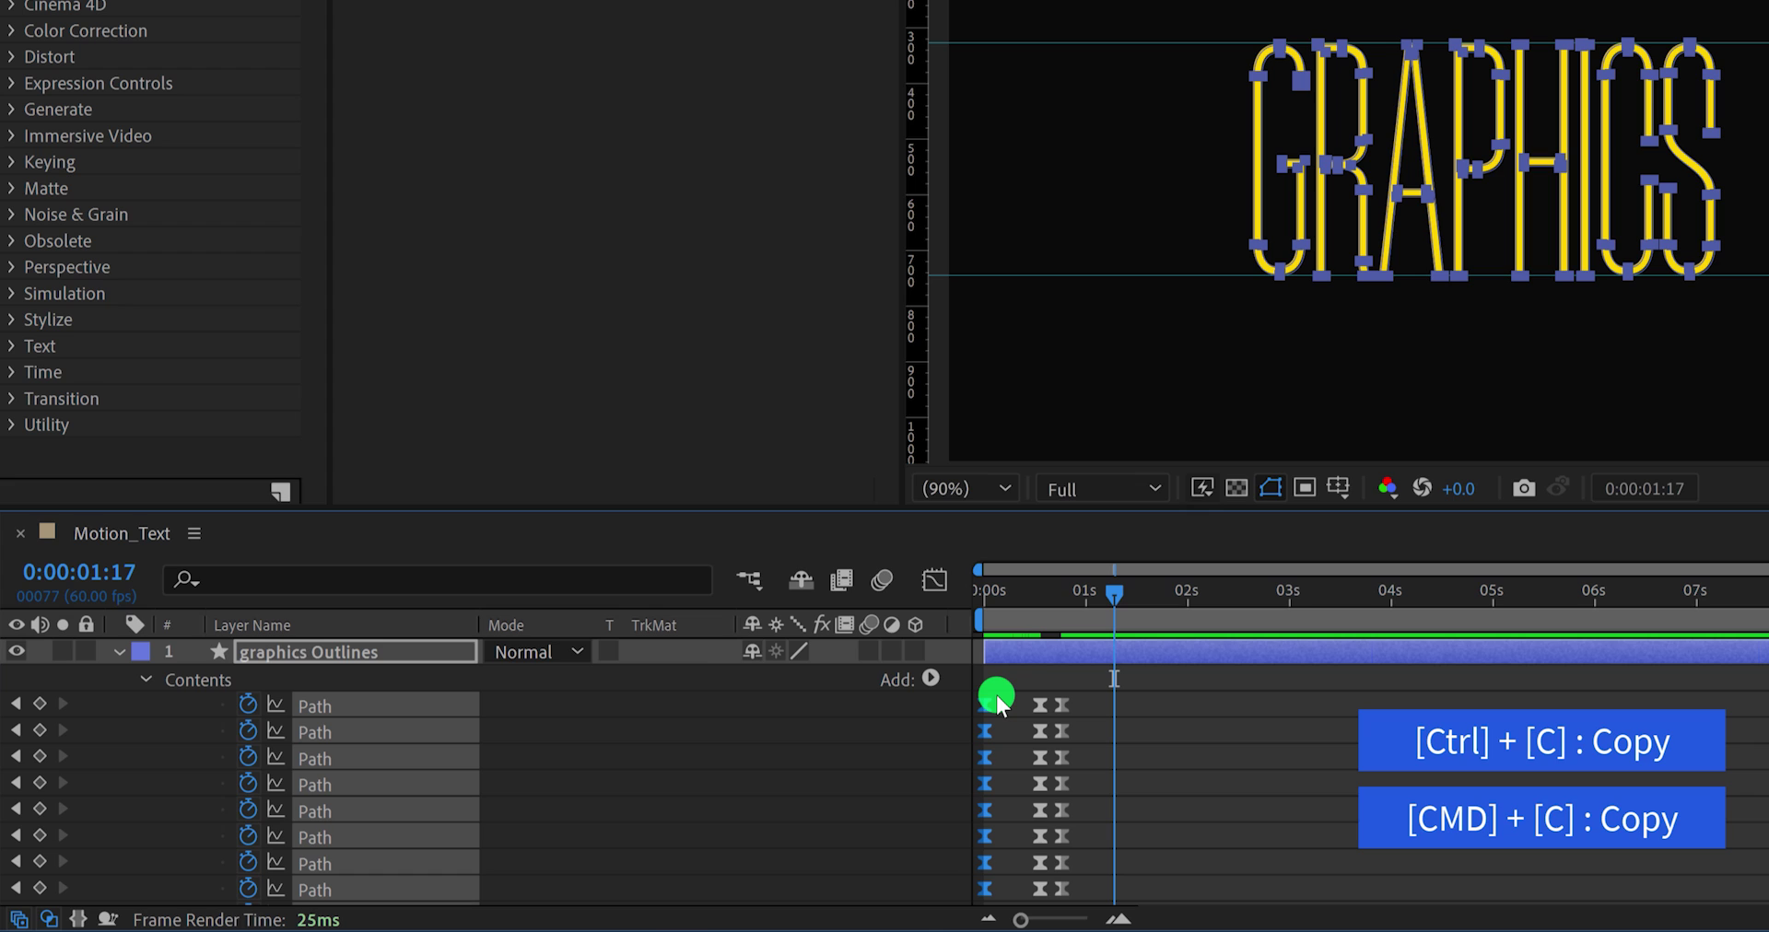
{"action": "key", "text": "ctrl+v"}
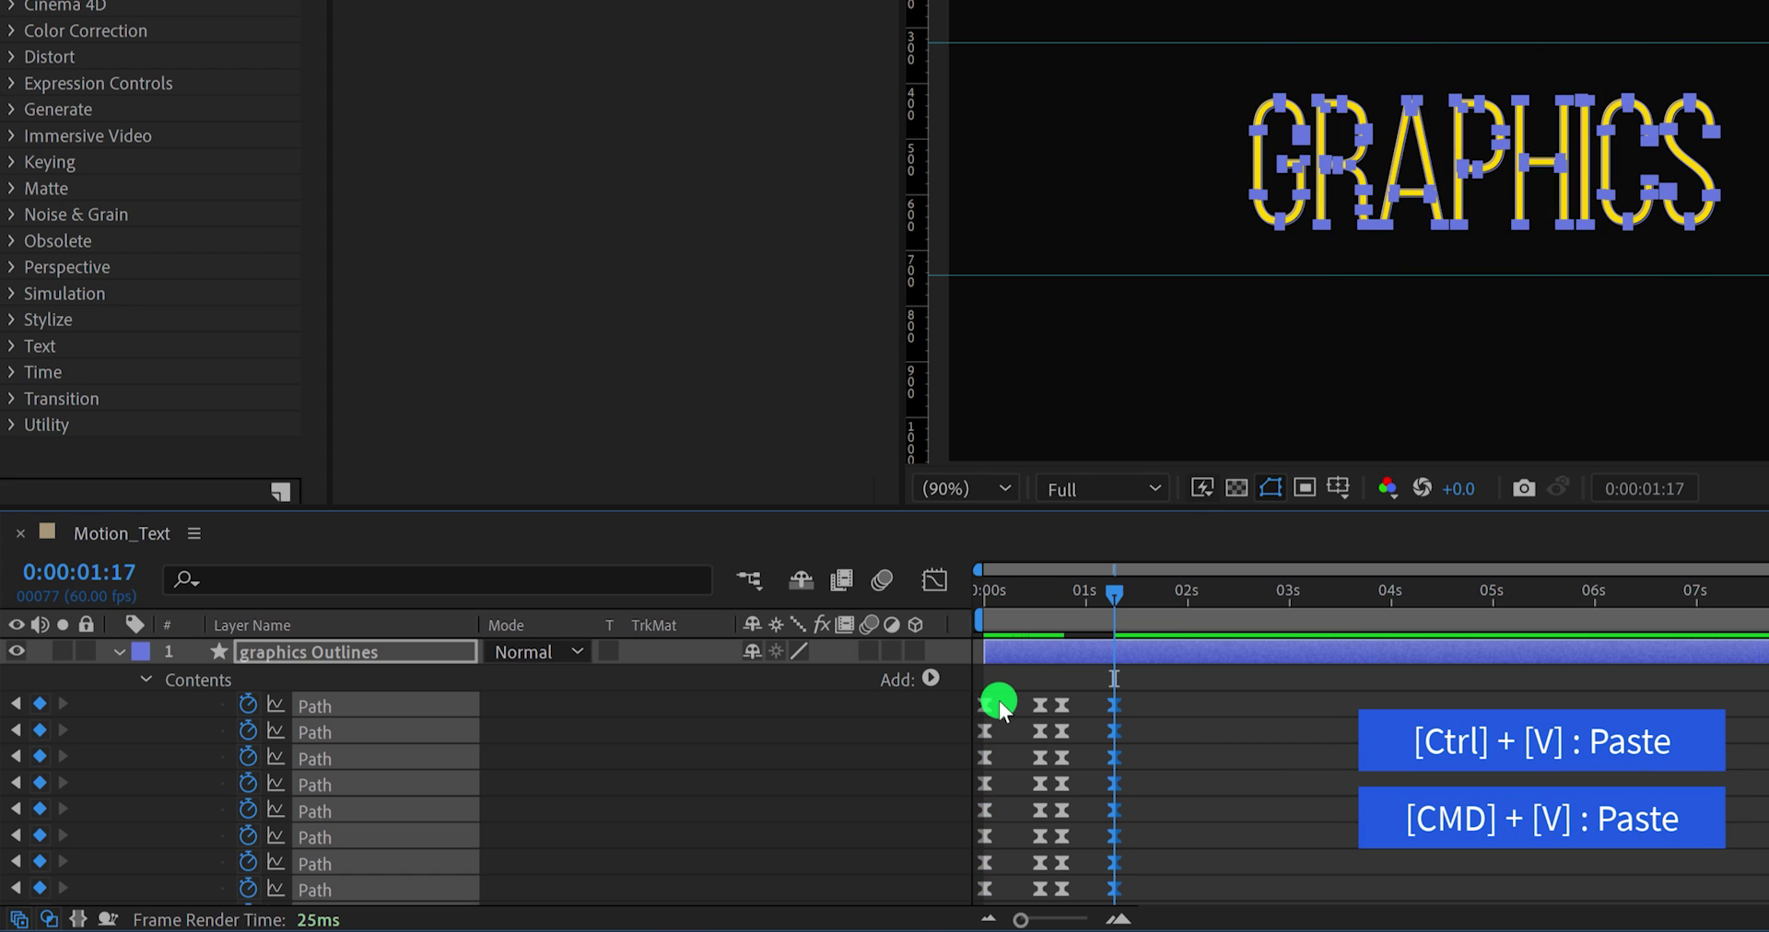
Step: End the work area at the current time and preview the animation
{"action": "left_click_drag", "start_coordinate": [1115, 592], "coordinate": [1137, 603]}
{"action": "key", "text": "n"}
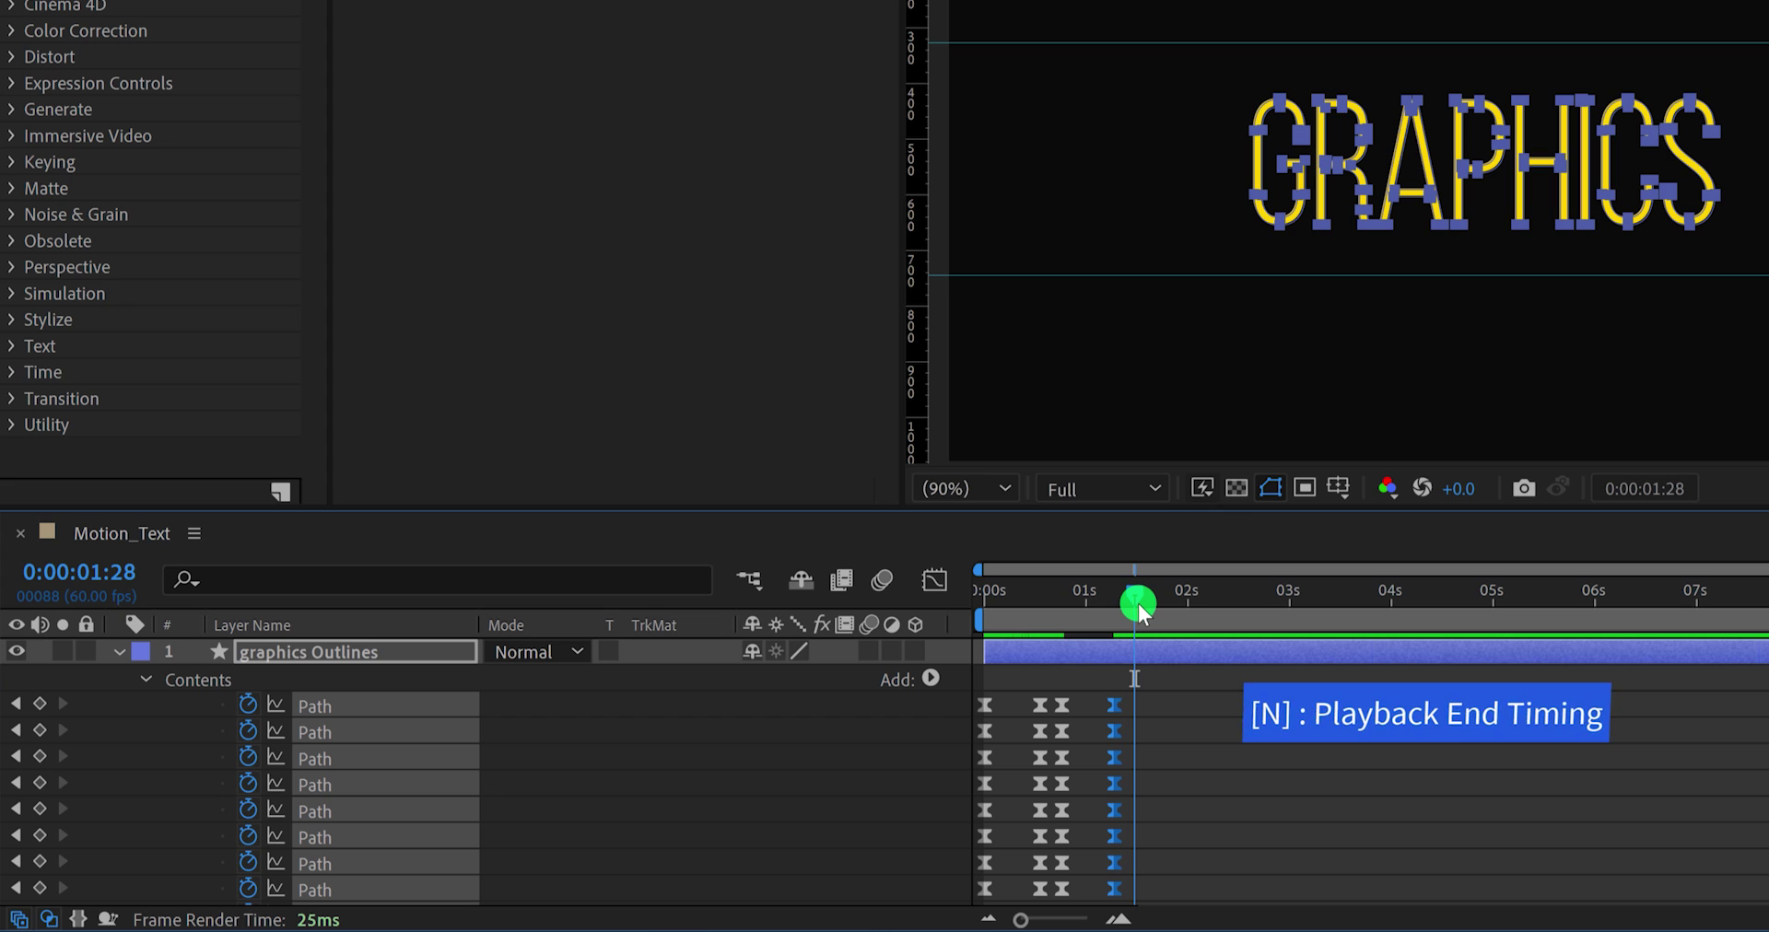
{"action": "left_click", "coordinate": [1230, 744]}
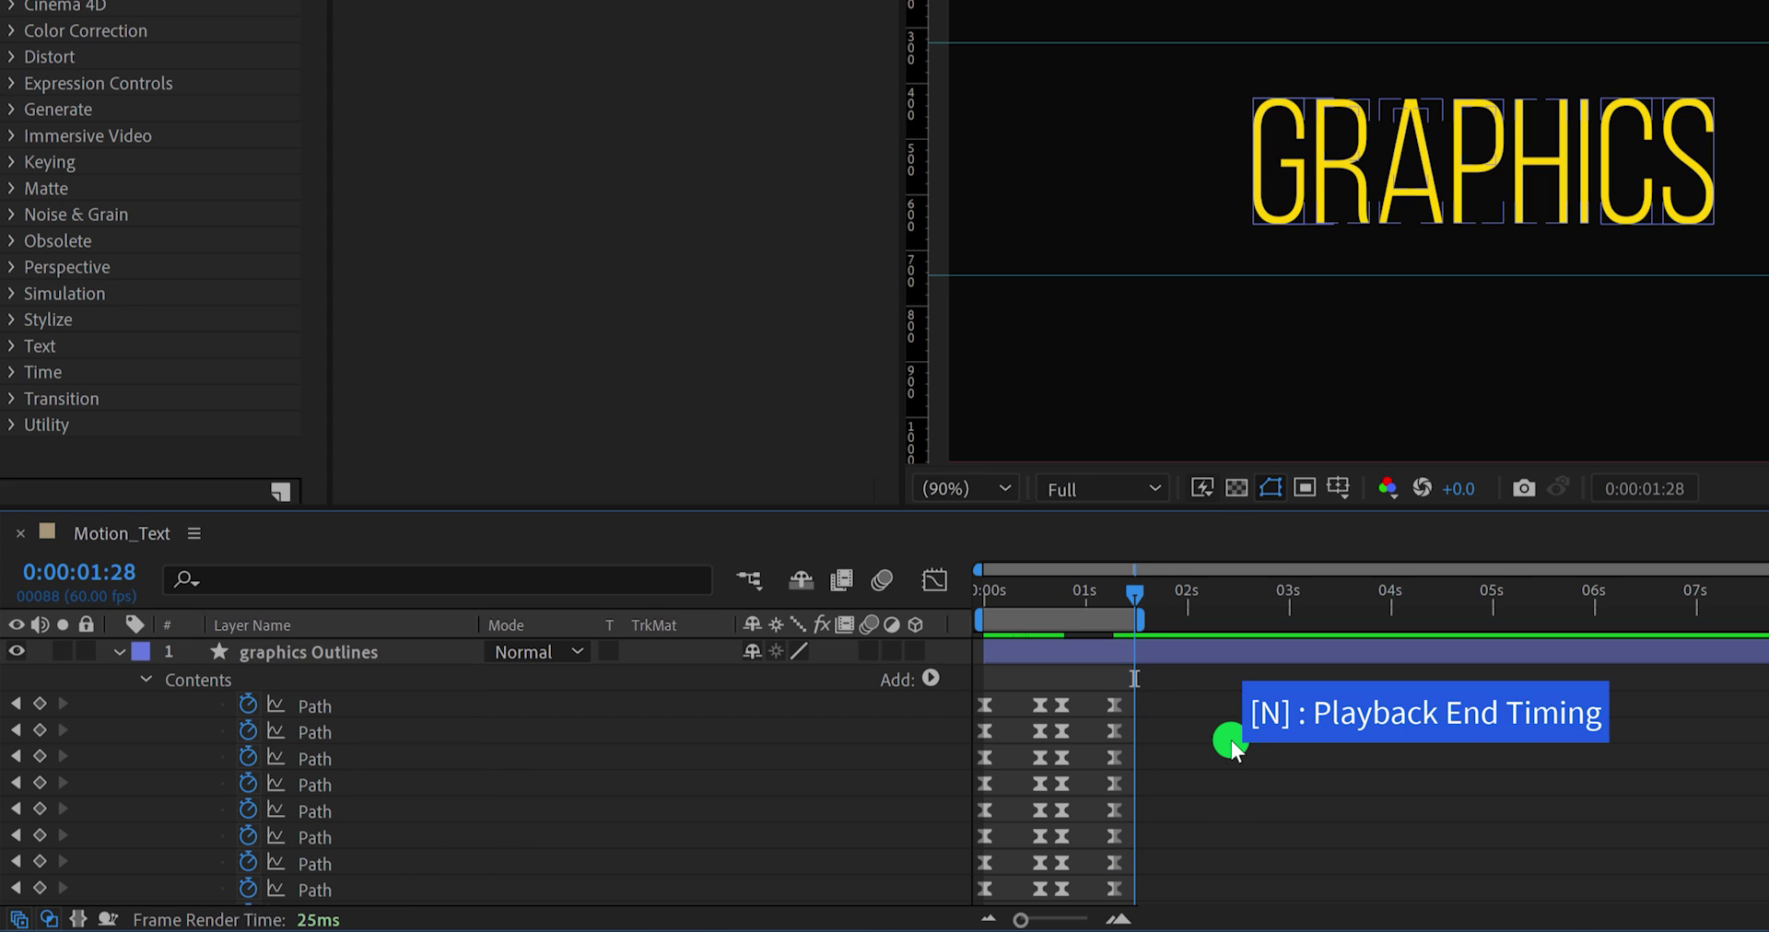
{"action": "key", "text": "space"}
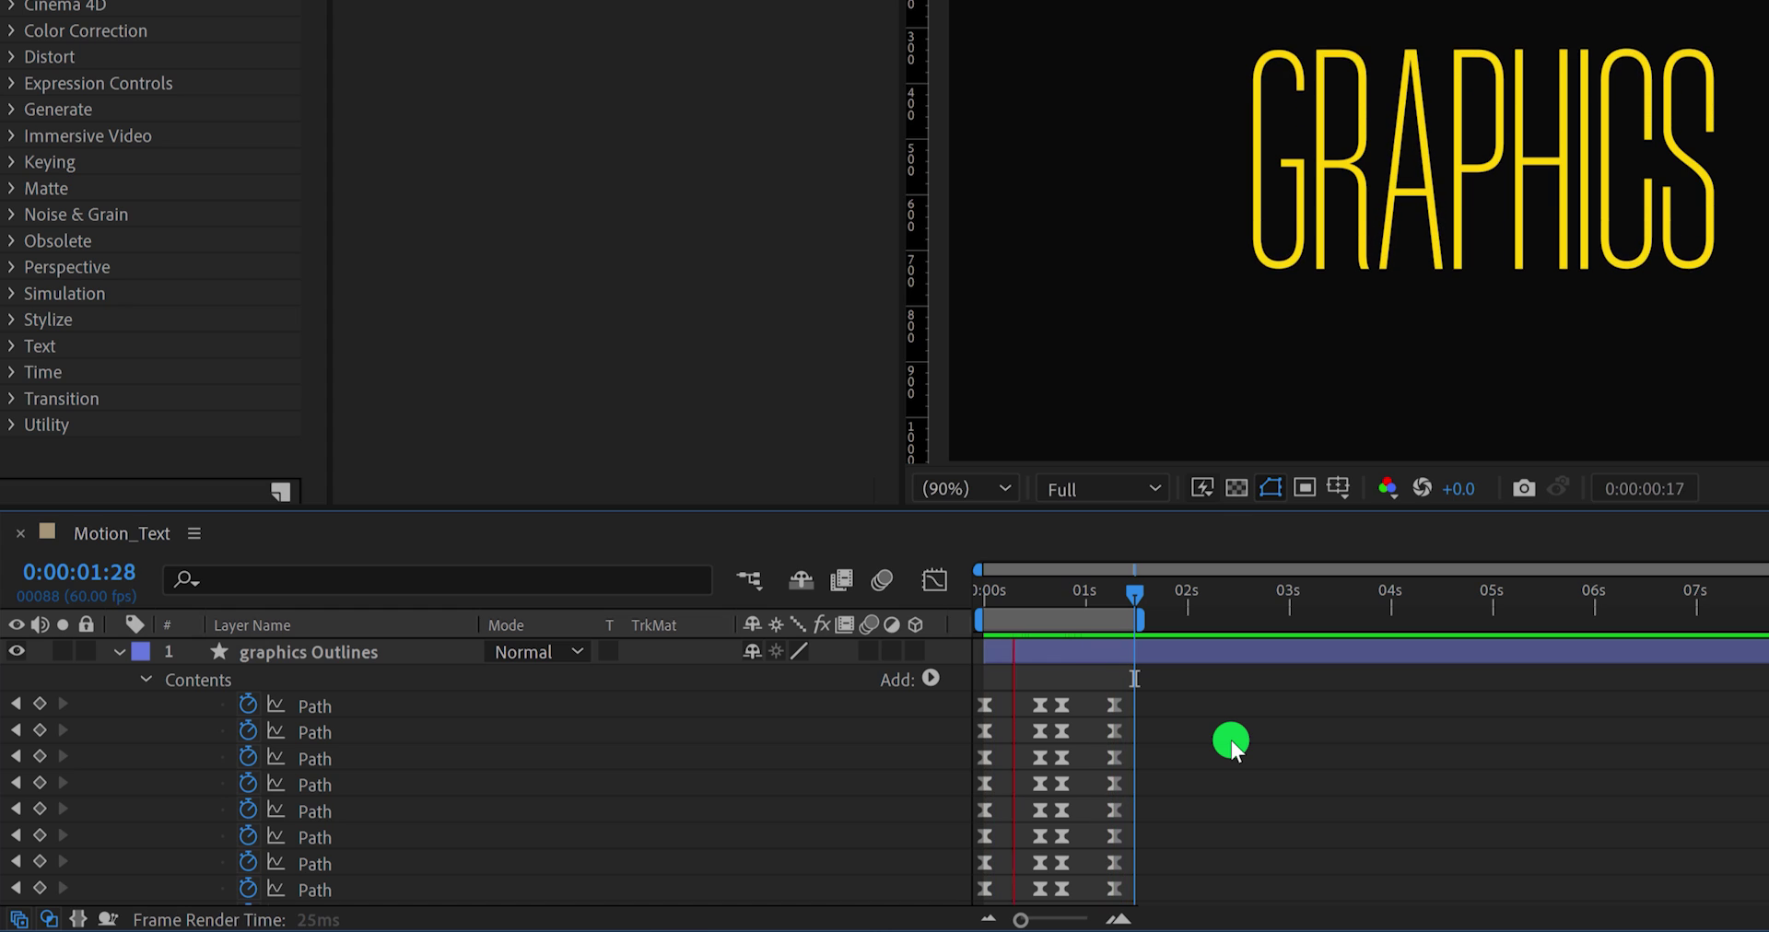
{"action": "key", "text": "space"}
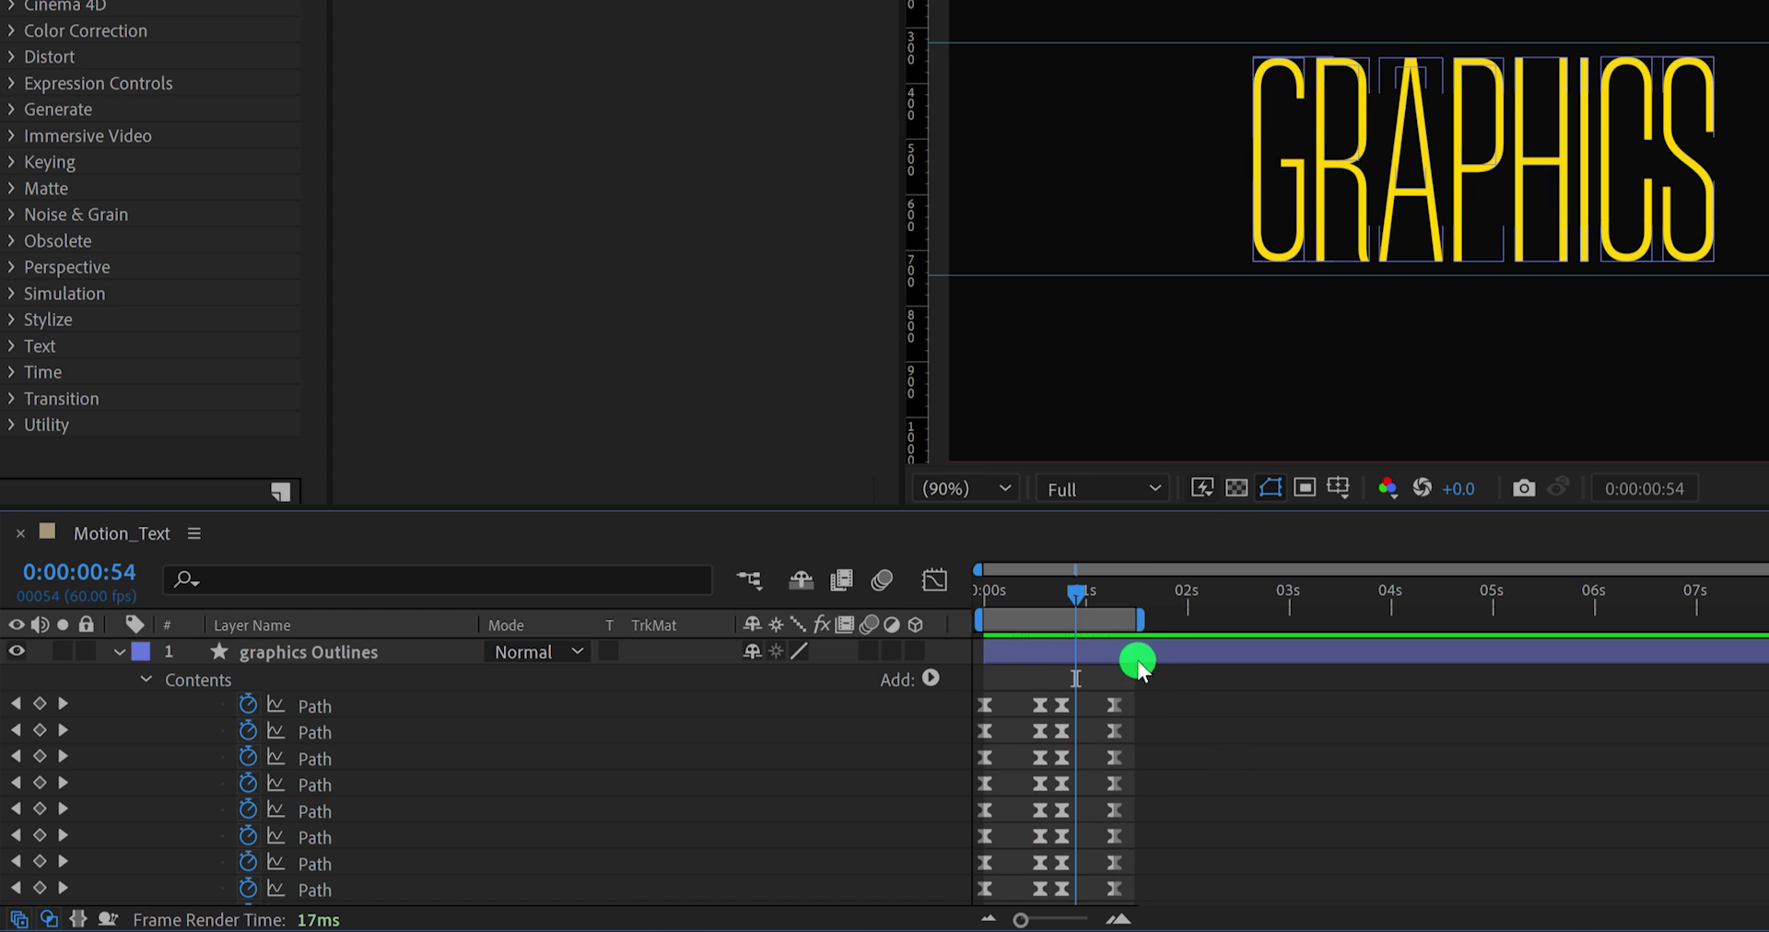
Step: Extend the work area to 3 s and move the hold and return keyframes to about 1.3 s and 1.8 s
{"action": "left_click_drag", "start_coordinate": [1140, 620], "coordinate": [1301, 626]}
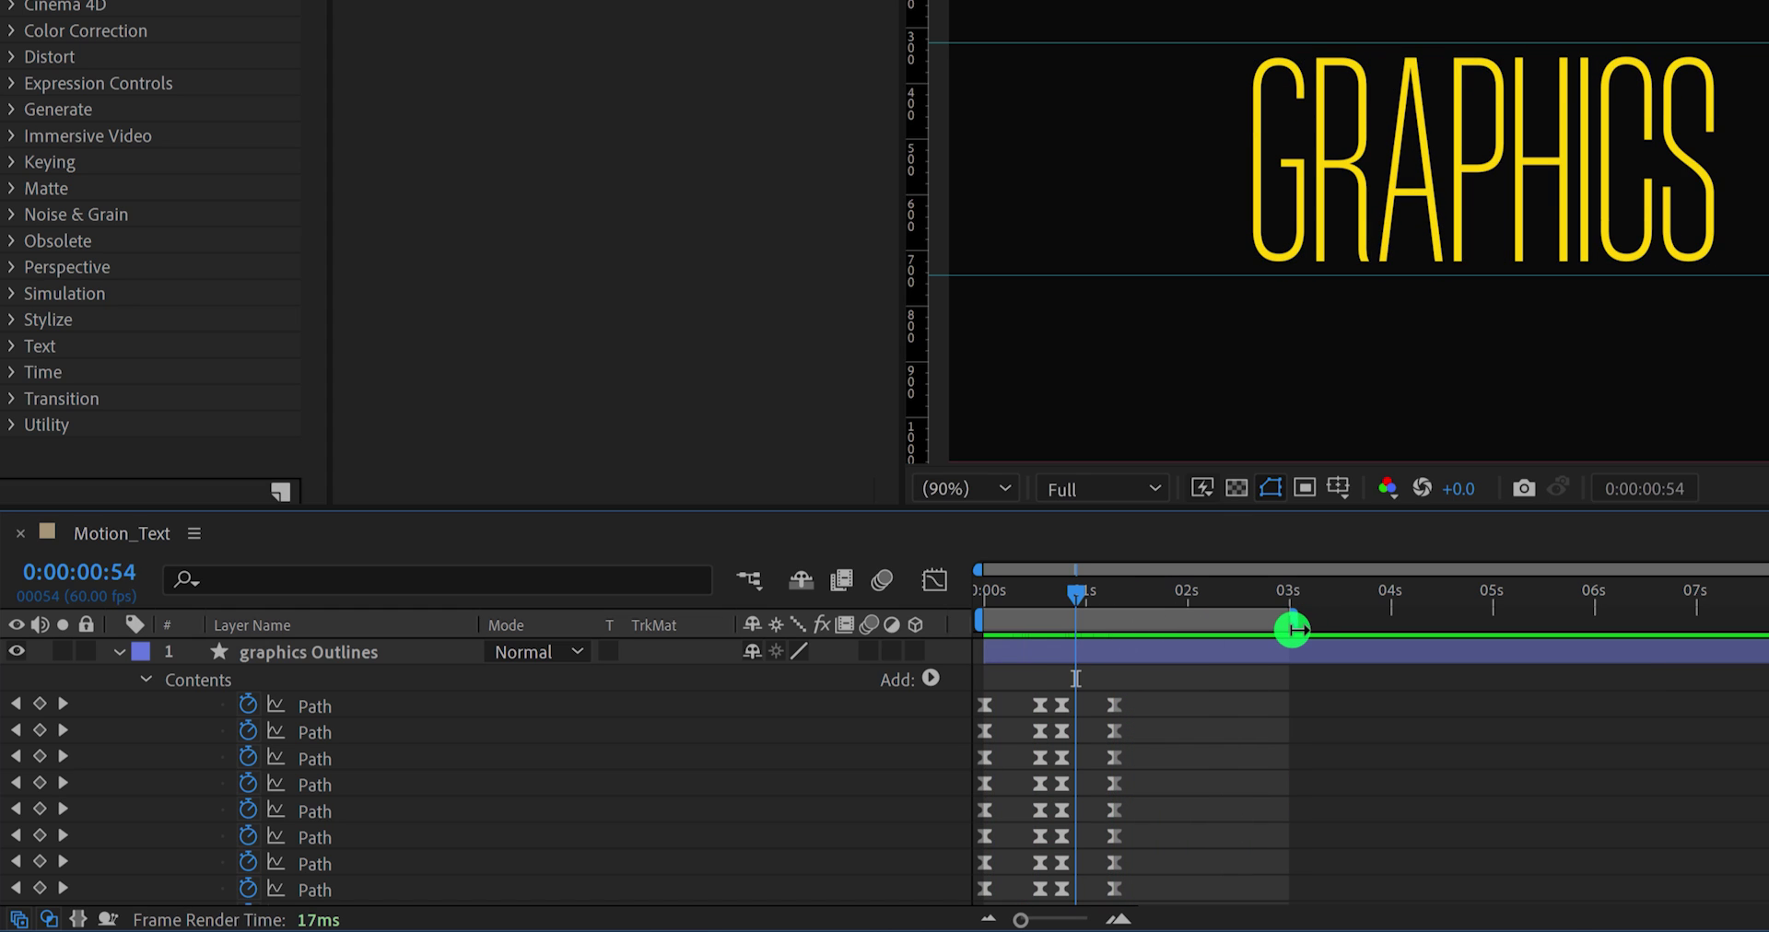
{"action": "left_click_drag", "start_coordinate": [1173, 698], "coordinate": [1059, 876]}
{"action": "left_click_drag", "start_coordinate": [1061, 870], "coordinate": [1113, 880]}
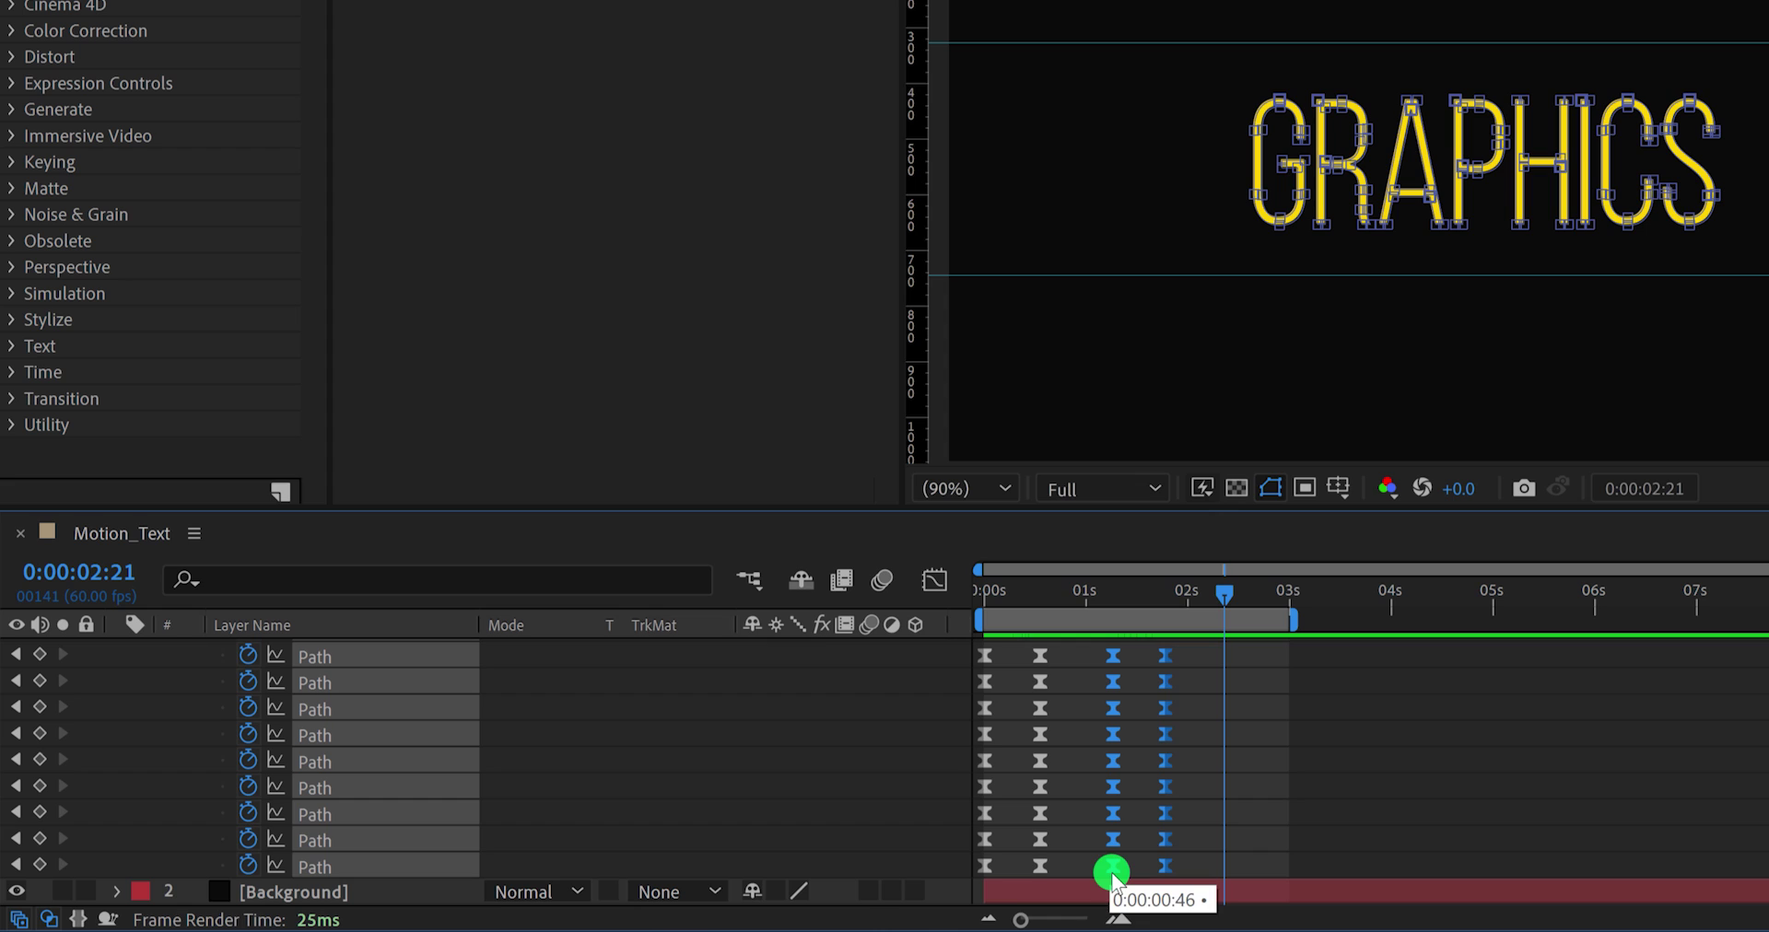
{"action": "left_click", "coordinate": [1284, 817]}
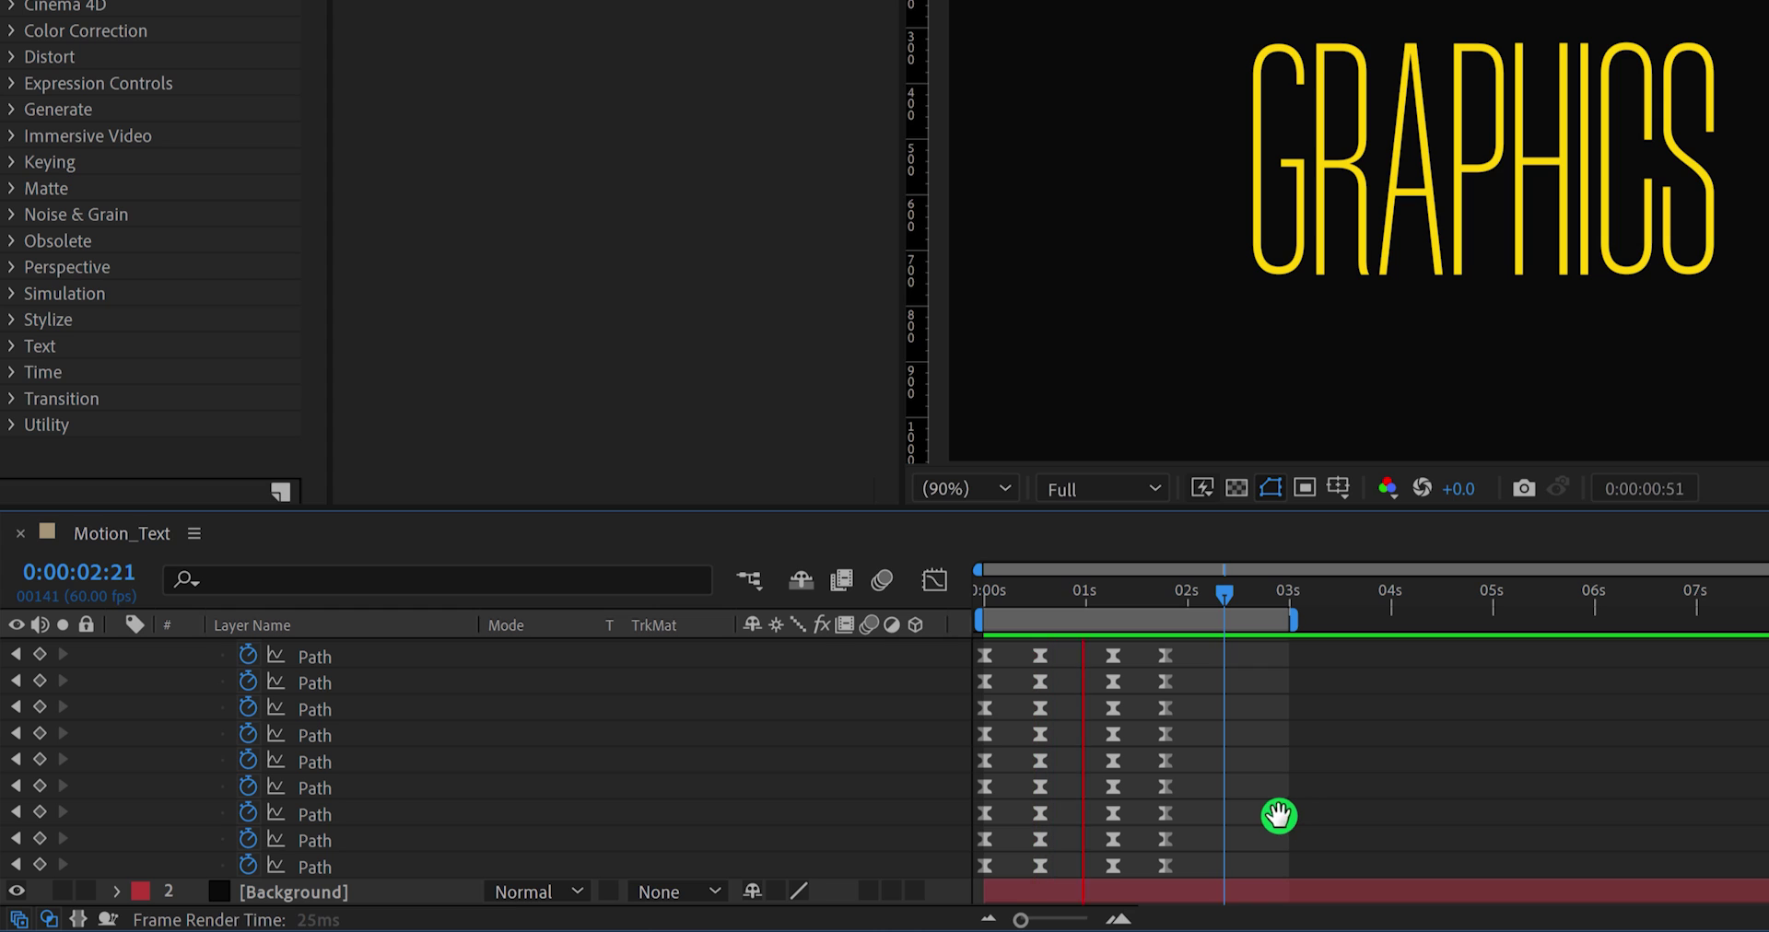
{"action": "key", "text": "space"}
{"action": "scroll", "coordinate": [1097, 698], "scroll_direction": "up", "scroll_amount": 1}
Step: Lengthen the eases on the hold and return Path keyframes in the speed graph, creating a sharp mid-move speed spike
{"action": "scroll", "coordinate": [1151, 700], "scroll_direction": "up", "scroll_amount": 1}
{"action": "left_click_drag", "start_coordinate": [1205, 709], "coordinate": [1103, 926]}
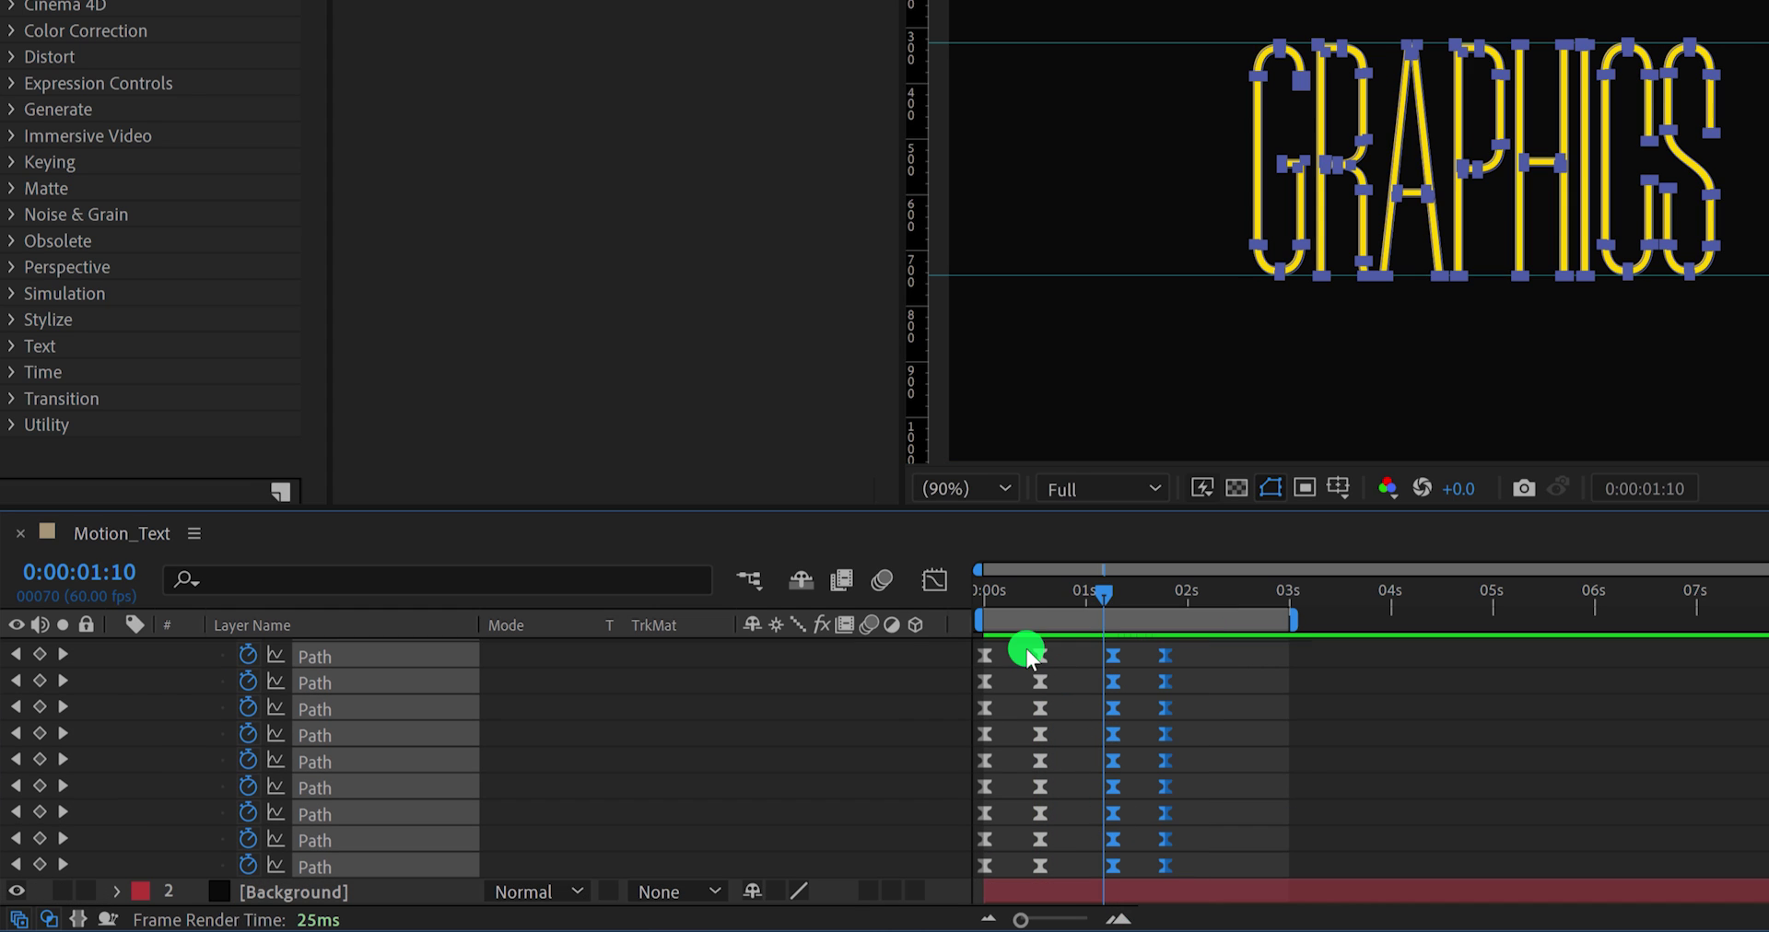
{"action": "left_click", "coordinate": [947, 589]}
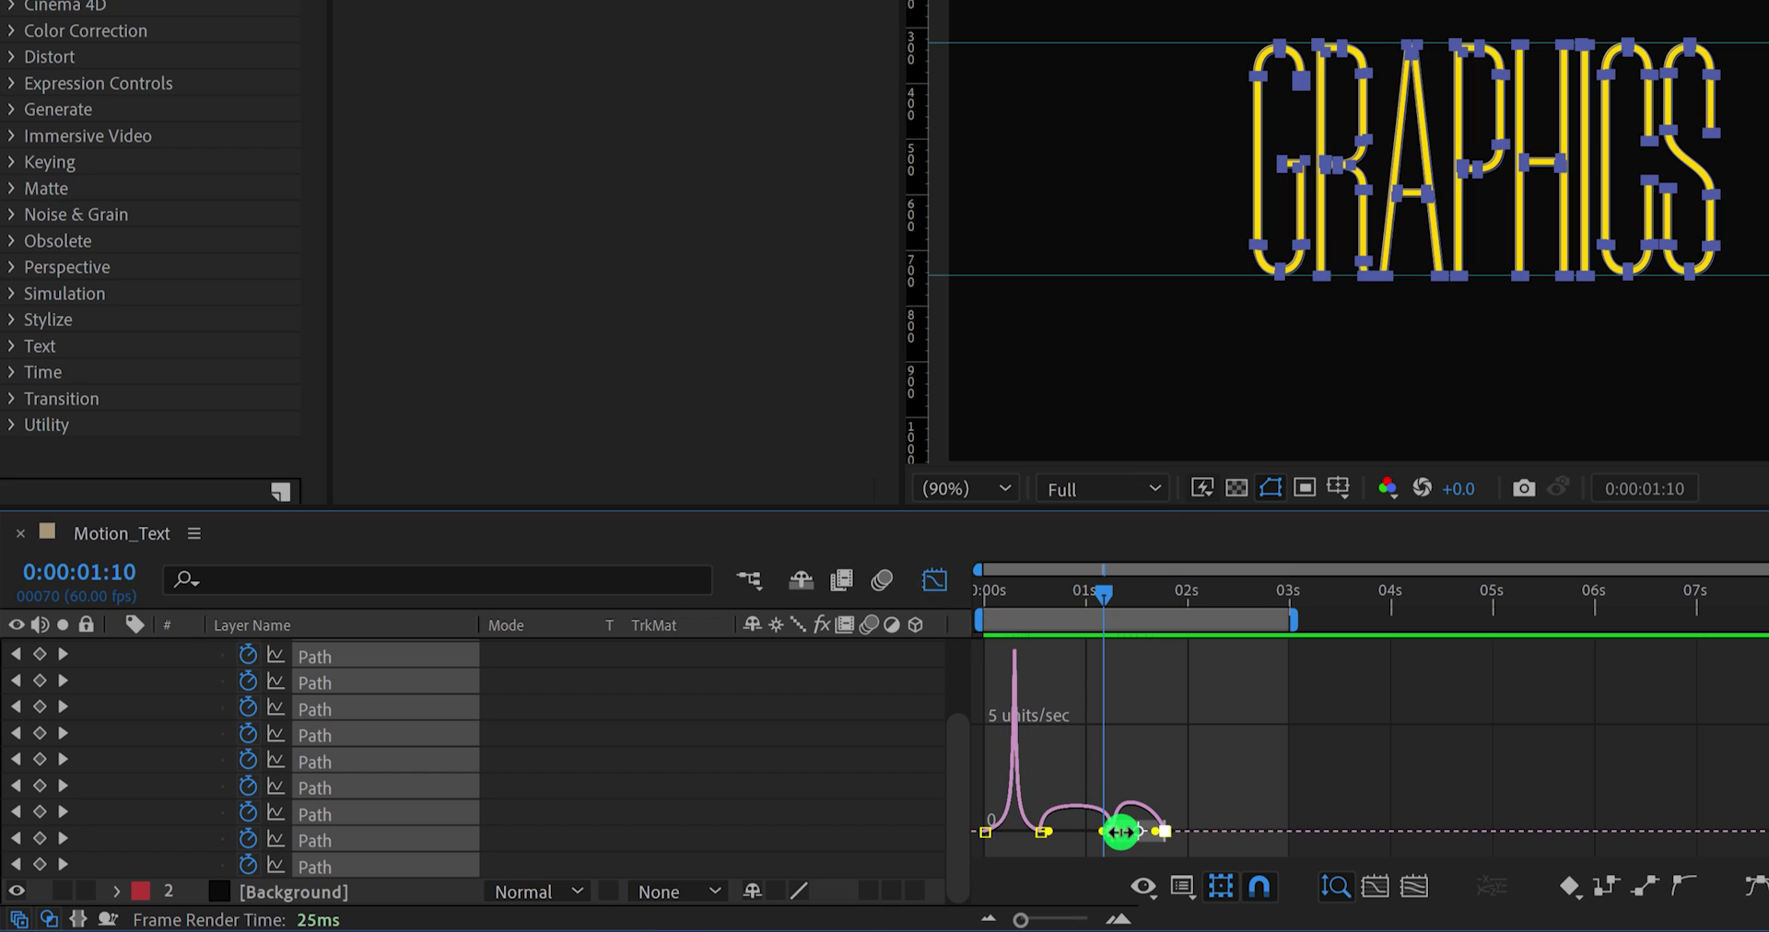
{"action": "left_click", "coordinate": [1138, 837]}
{"action": "left_click_drag", "start_coordinate": [1070, 801], "coordinate": [1251, 832]}
{"action": "left_click_drag", "start_coordinate": [1382, 814], "coordinate": [1262, 835]}
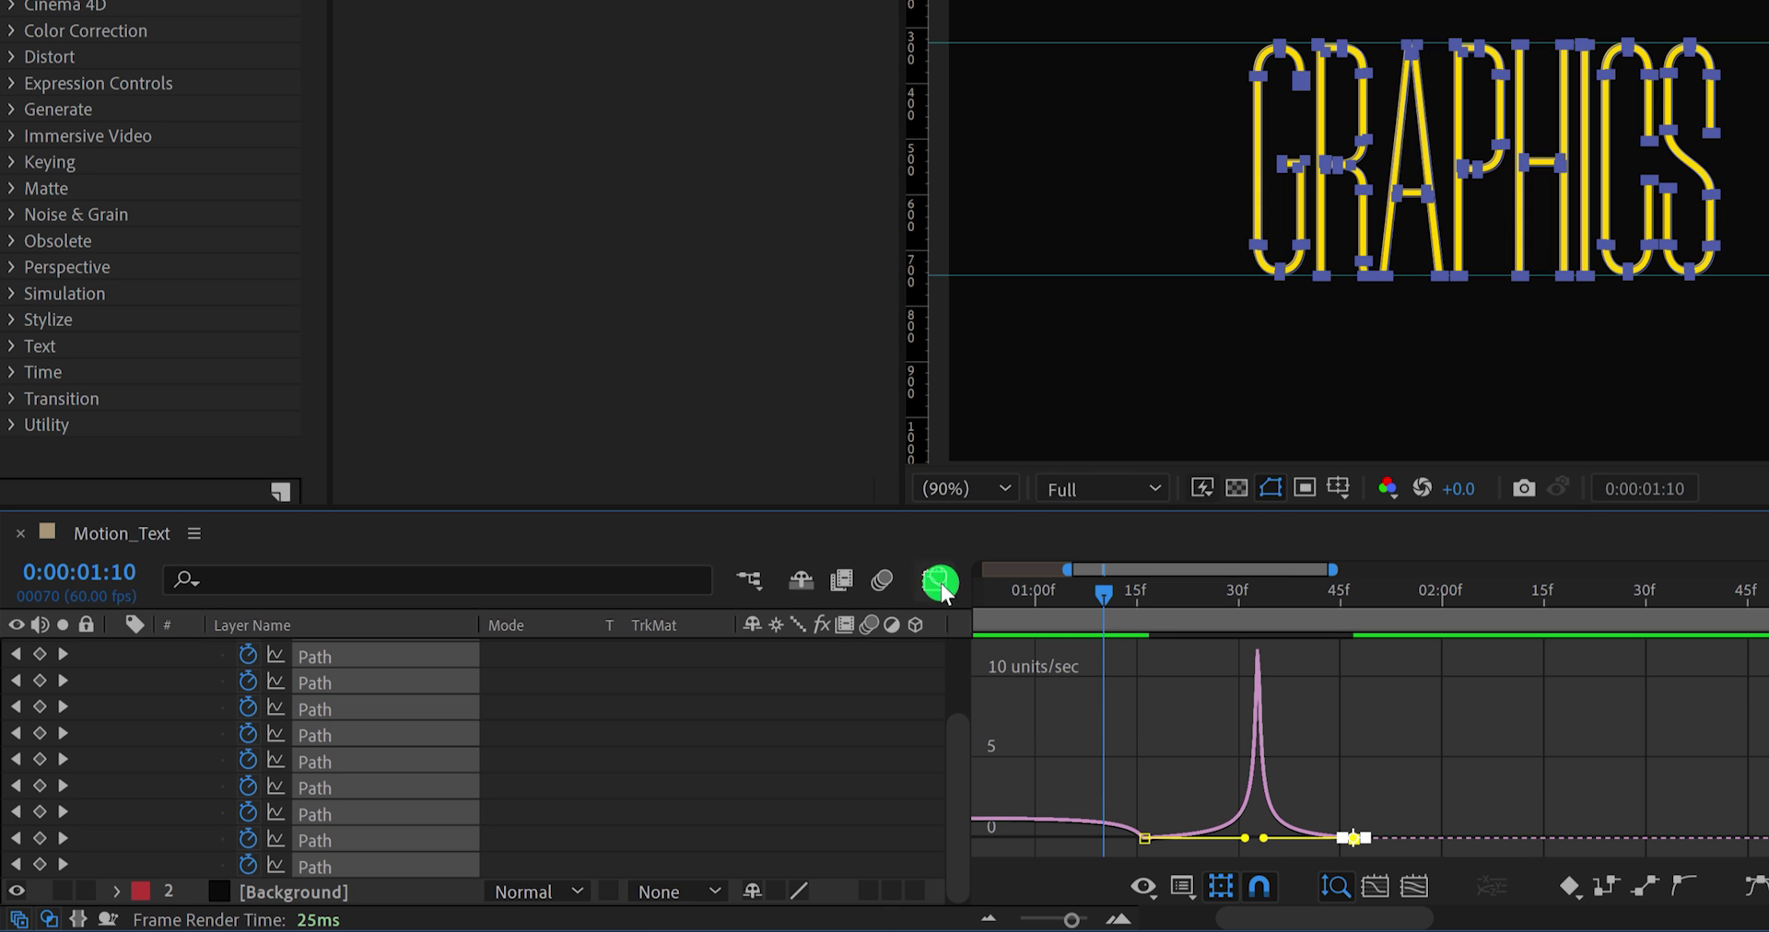
{"action": "left_click", "coordinate": [938, 582]}
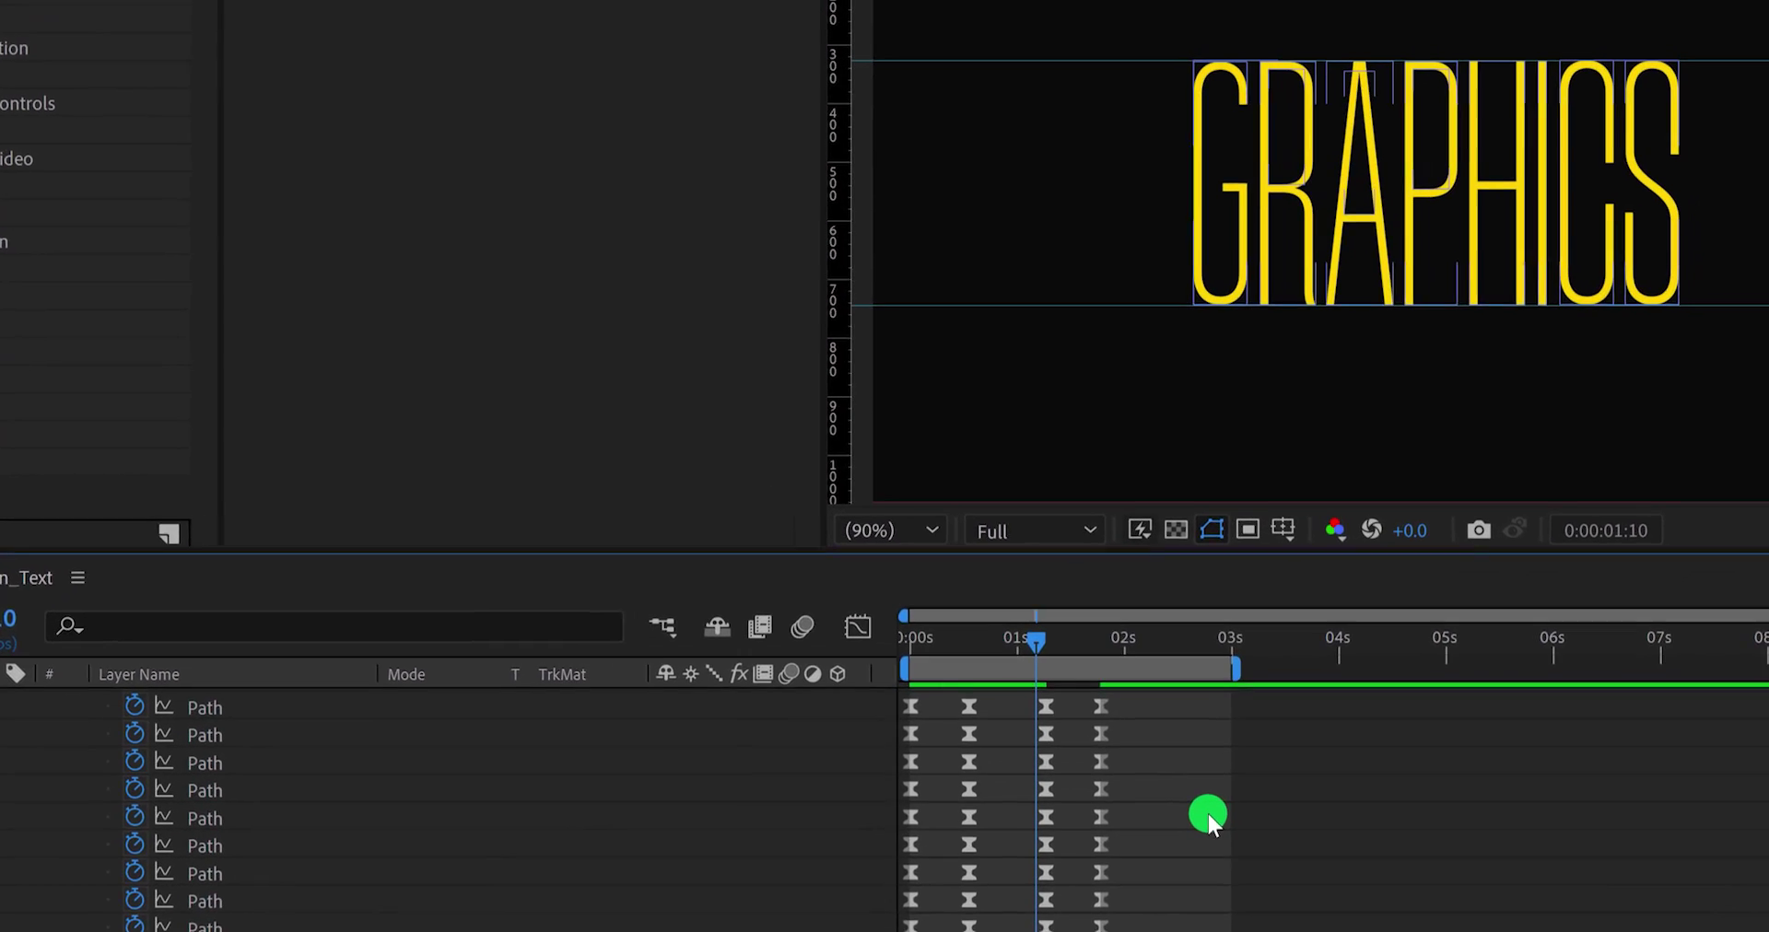